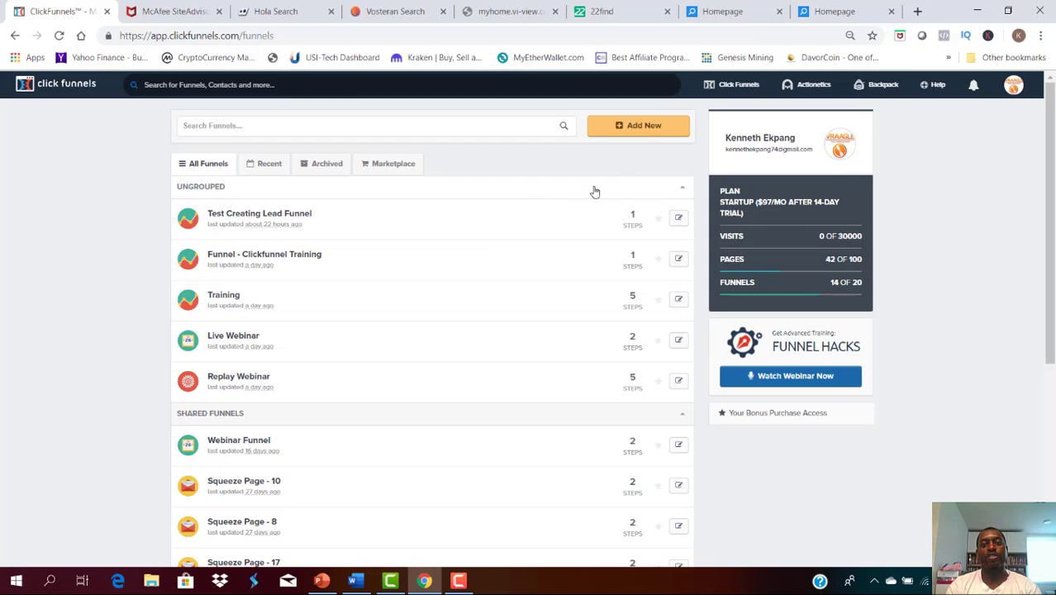
Step: Create a custom funnel from scratch with the classic funnel builder, name it "Lead Funnel", and build it
click(622, 126)
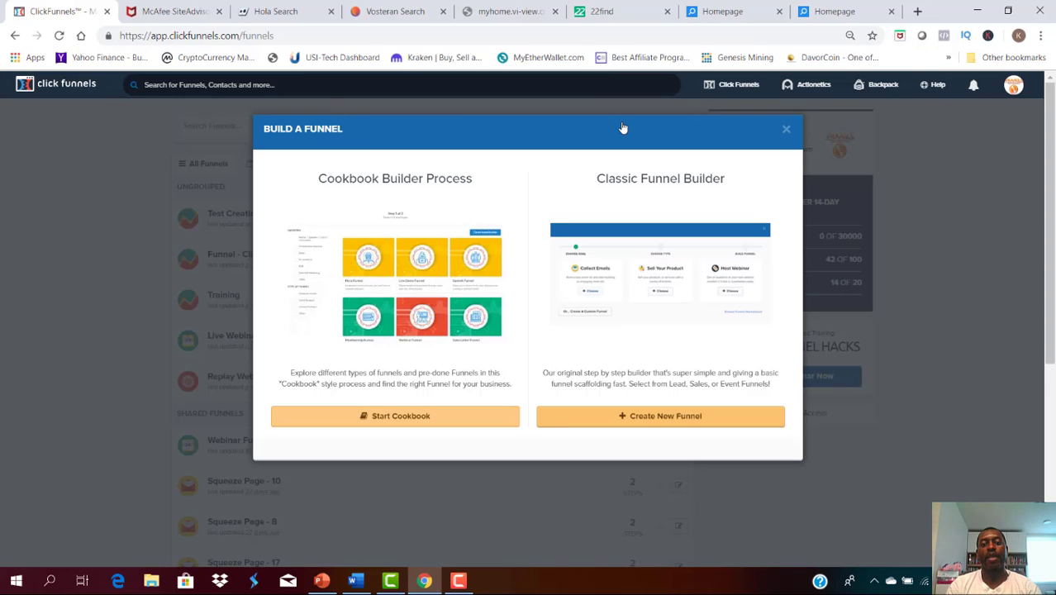
click(646, 420)
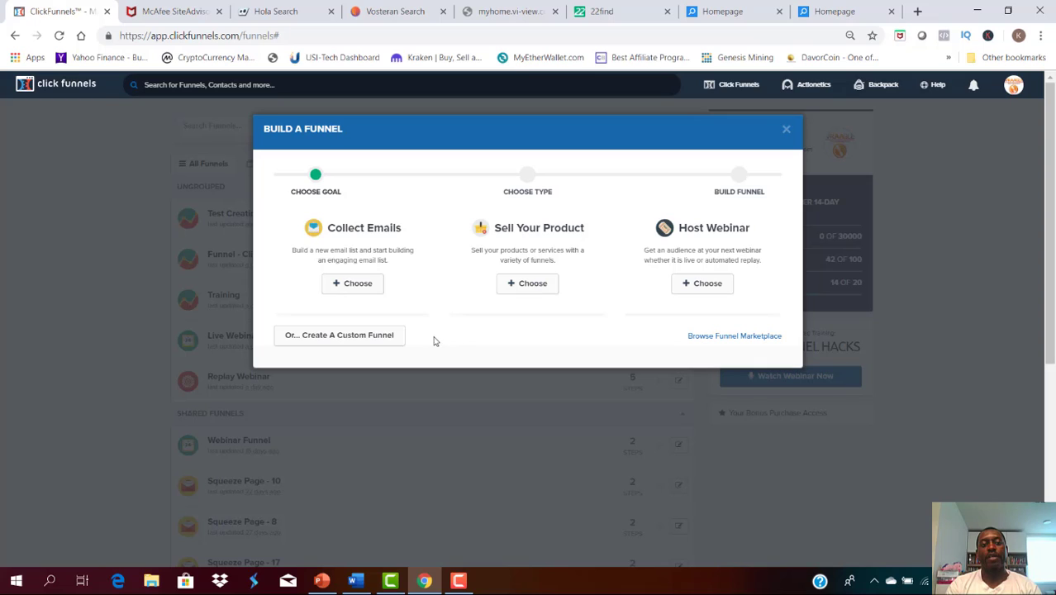
click(361, 338)
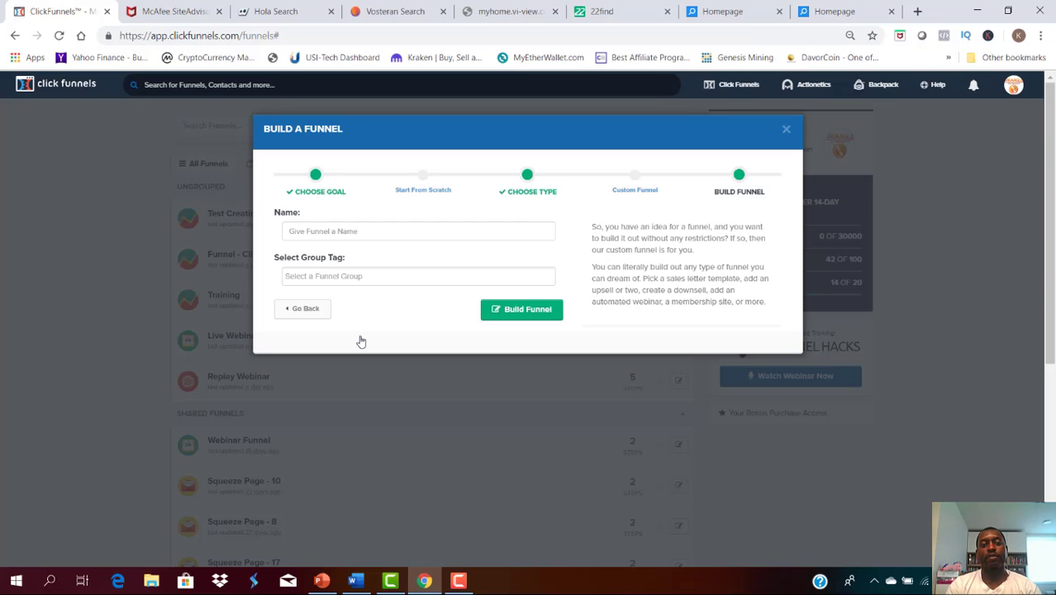
click(358, 232)
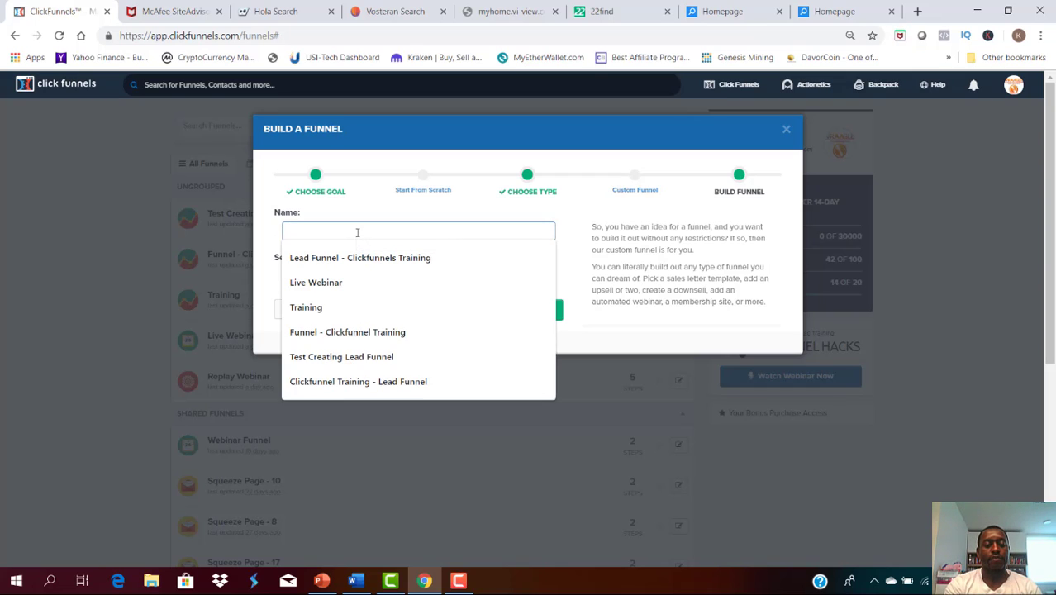
text(Lead Funnel)
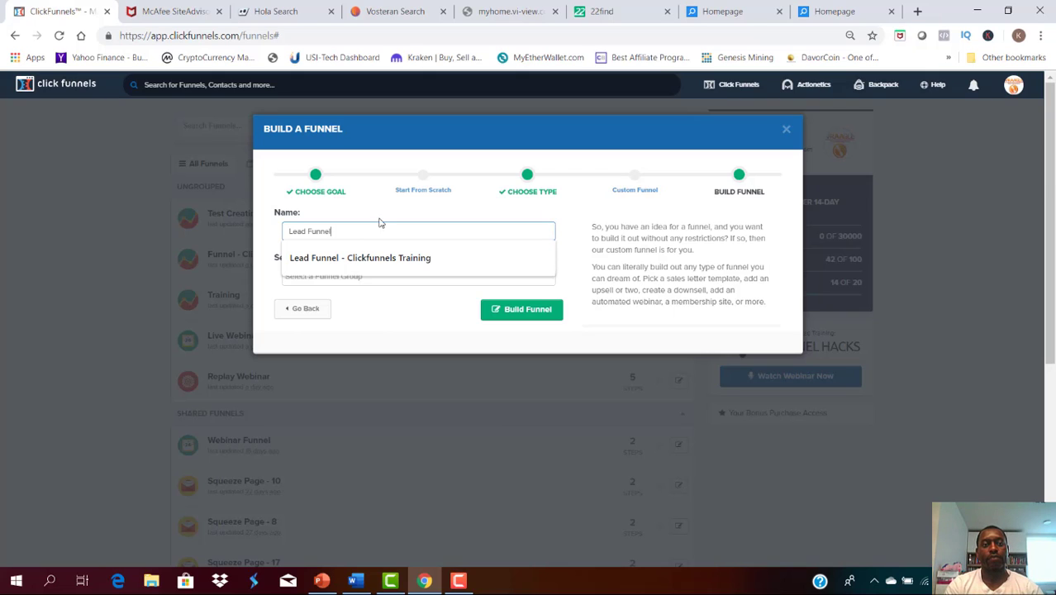
click(387, 214)
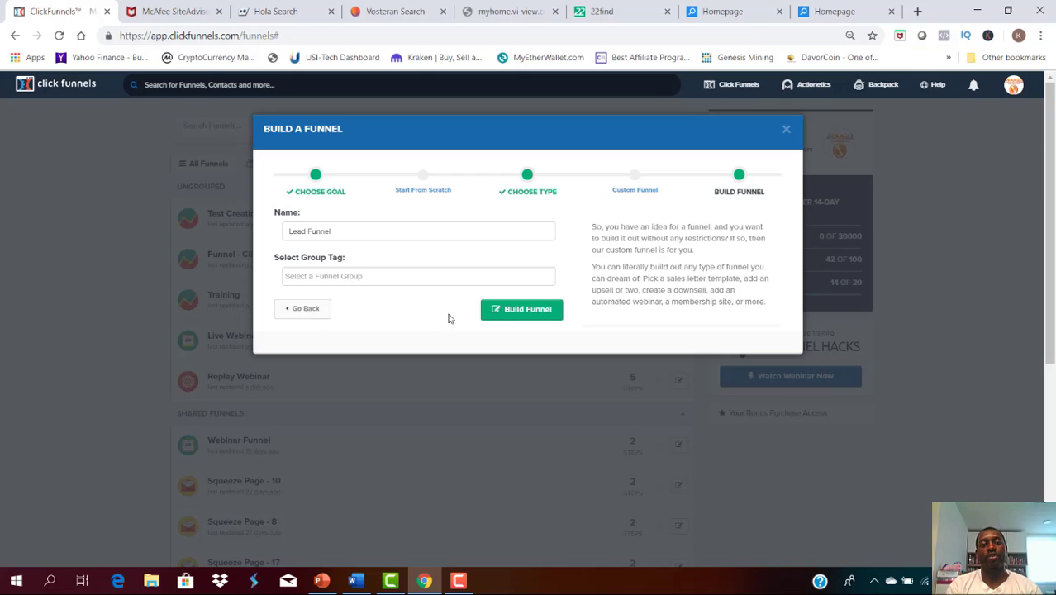
click(545, 310)
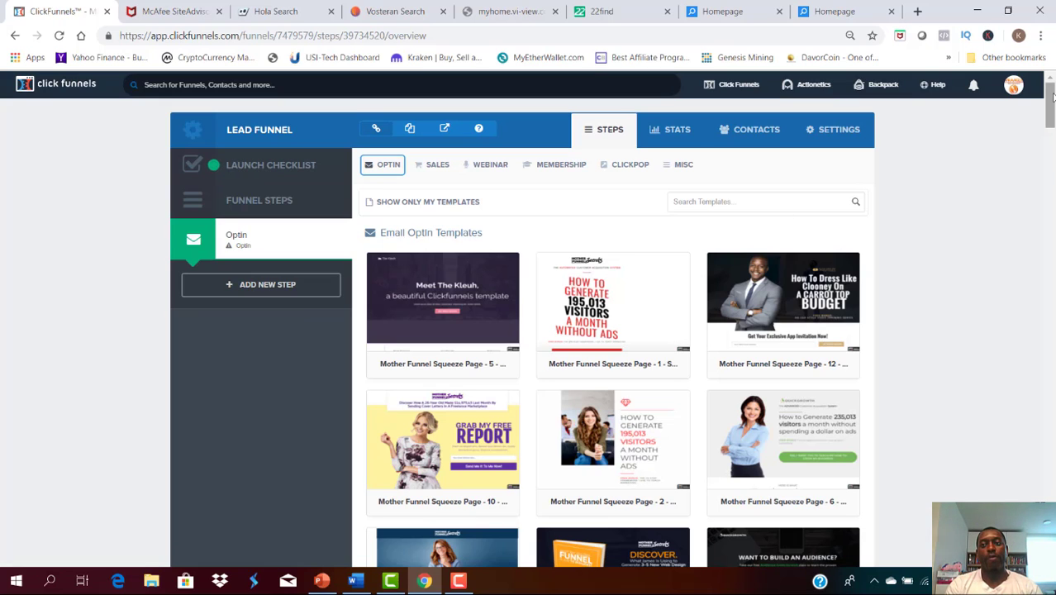
Step: Apply the "Optin Blank Start" template to the Optin step and open its page in the editor
drag(1052, 98, 1027, 489)
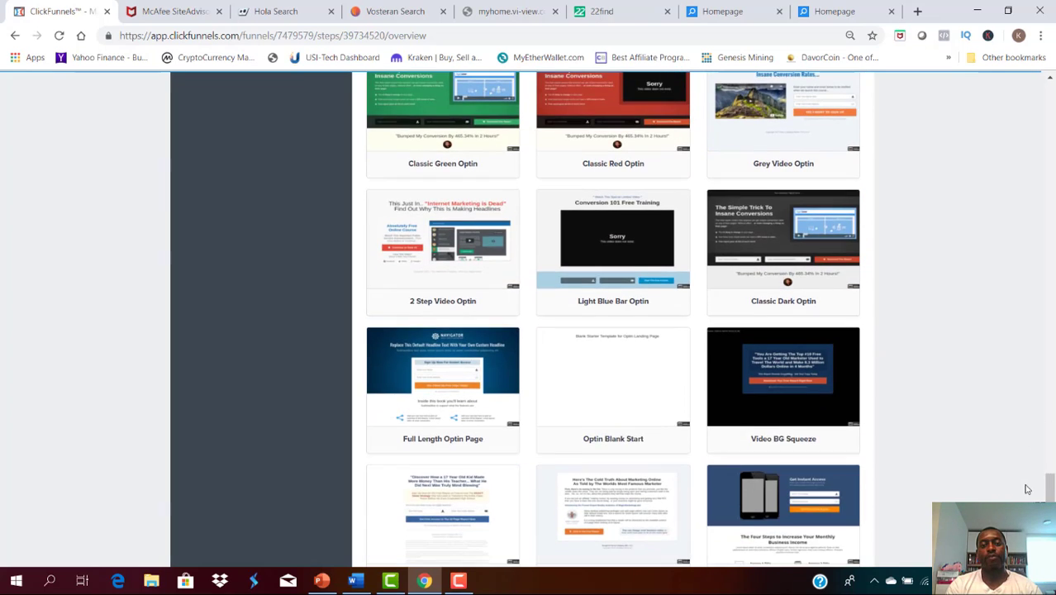
mouse_move(606, 404)
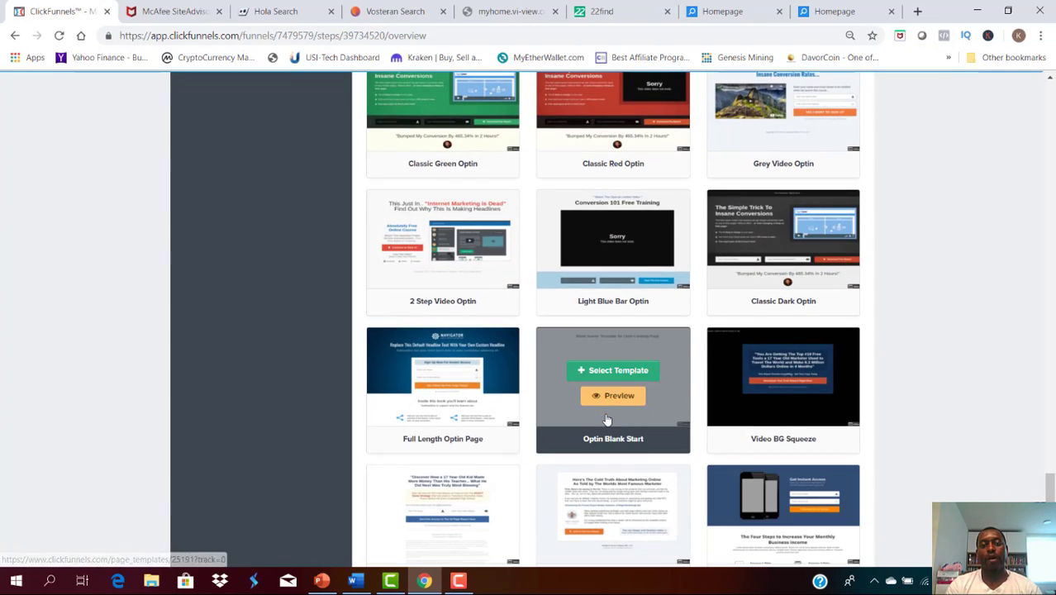
click(606, 371)
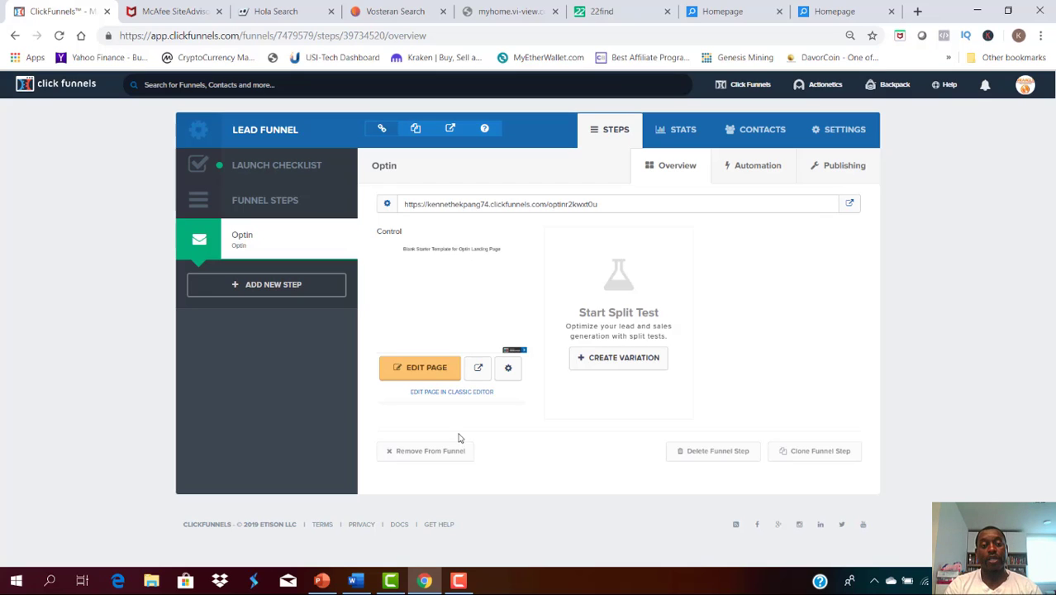
click(427, 369)
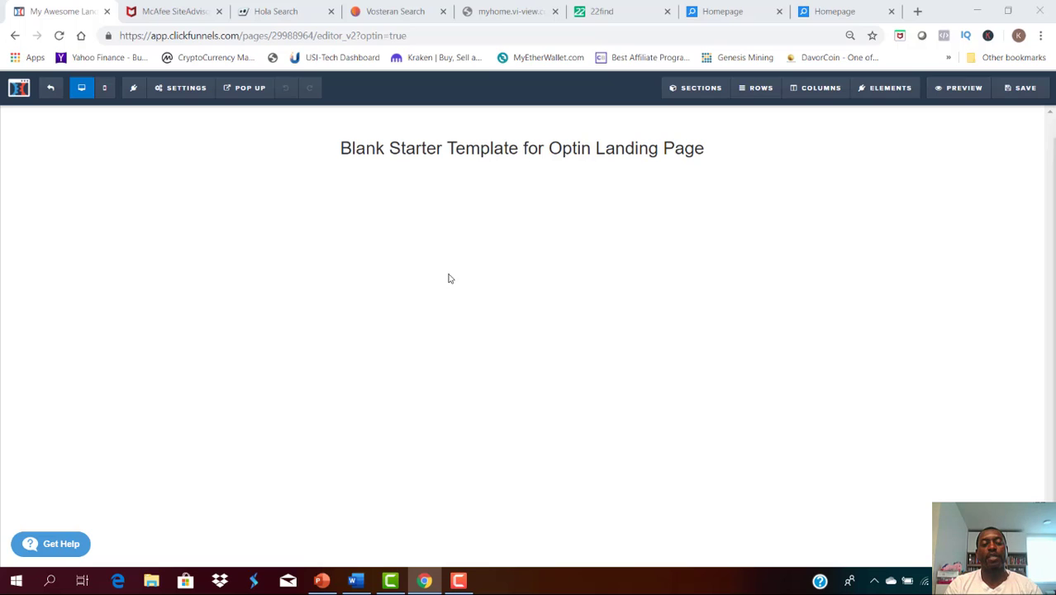
Step: Check the sample page on the PowerPoint slide, return to the ClickFunnels editor, and replace the headline text with "Clickfunnels Free Training"
key(alt+Tab)
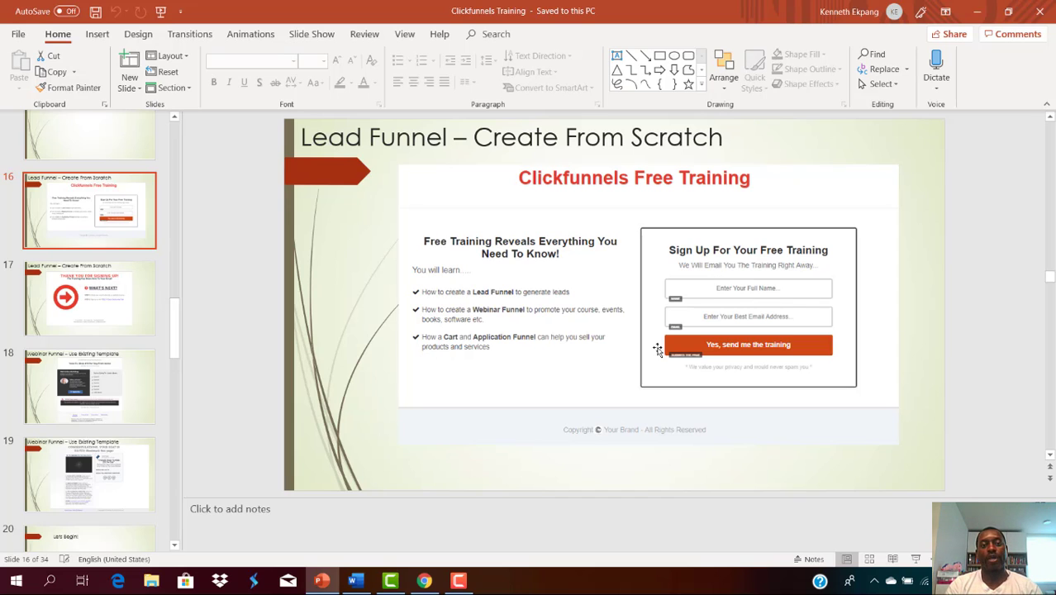
key(alt+Tab)
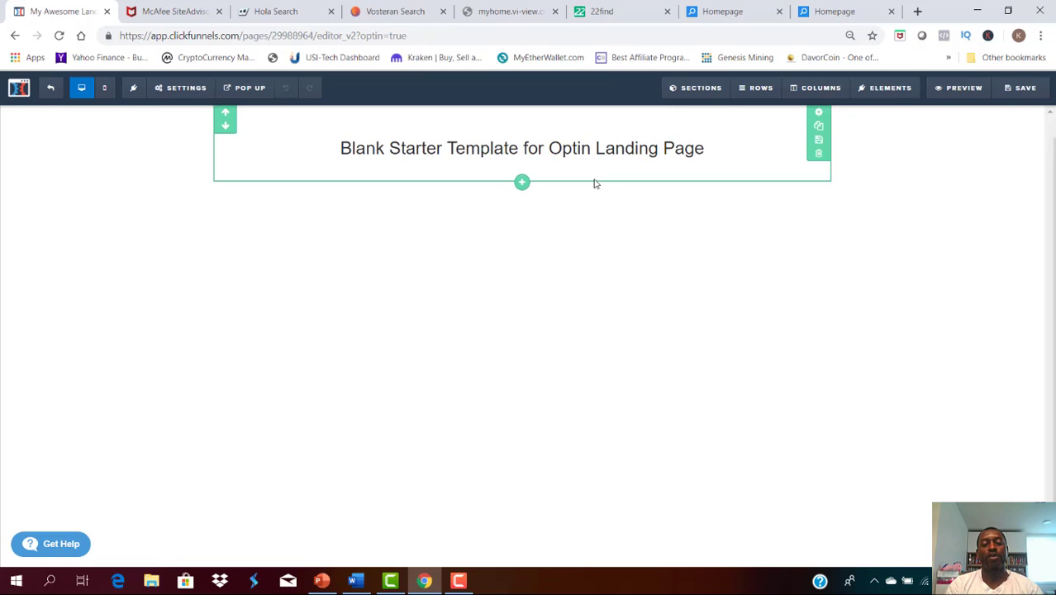
double_click(548, 150)
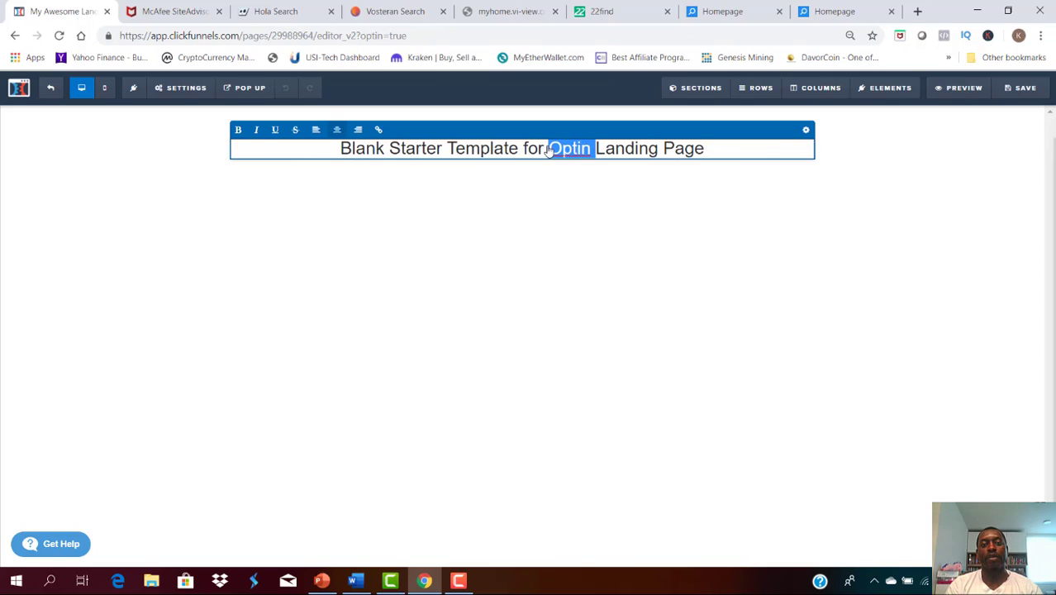
drag(341, 148, 702, 144)
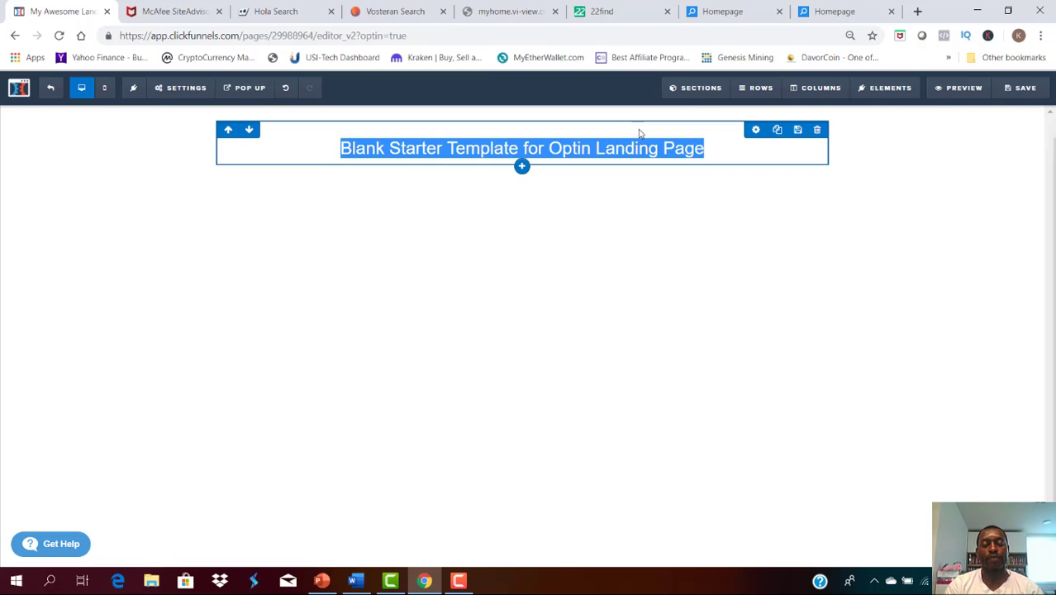
click(690, 148)
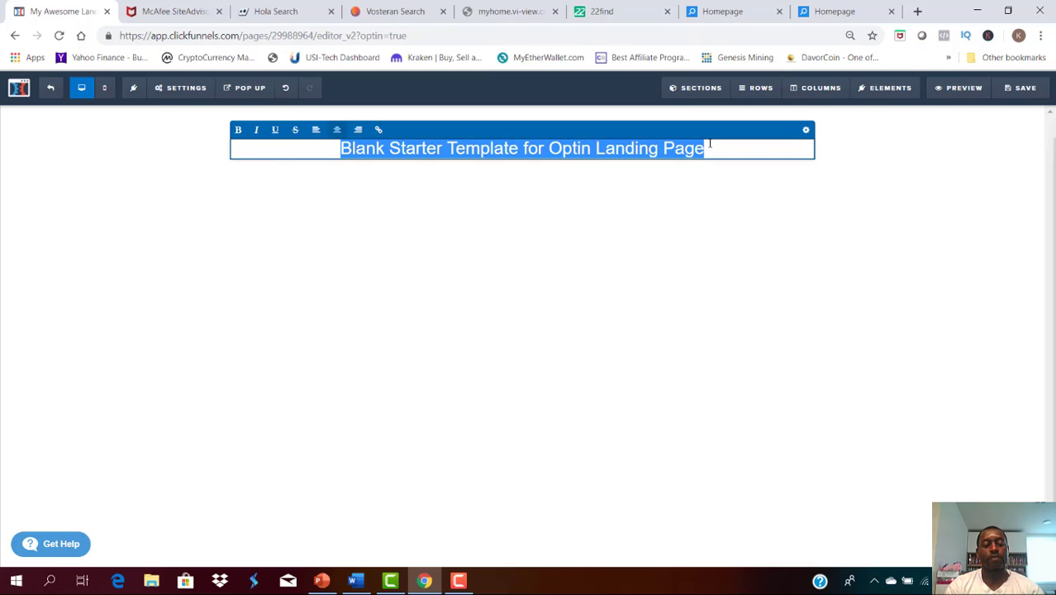
text(Cl)
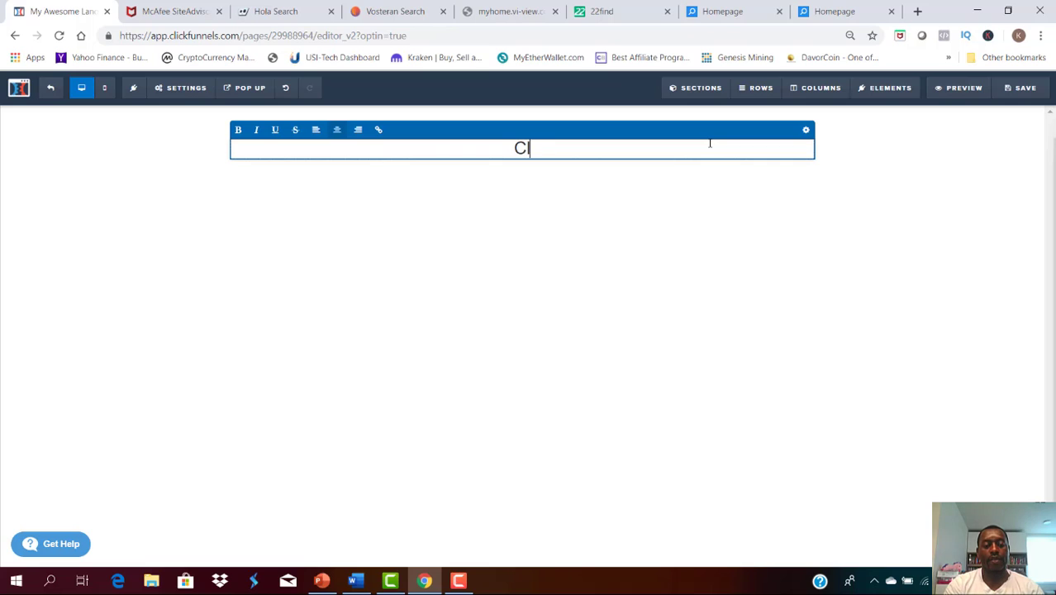
text(ickfu)
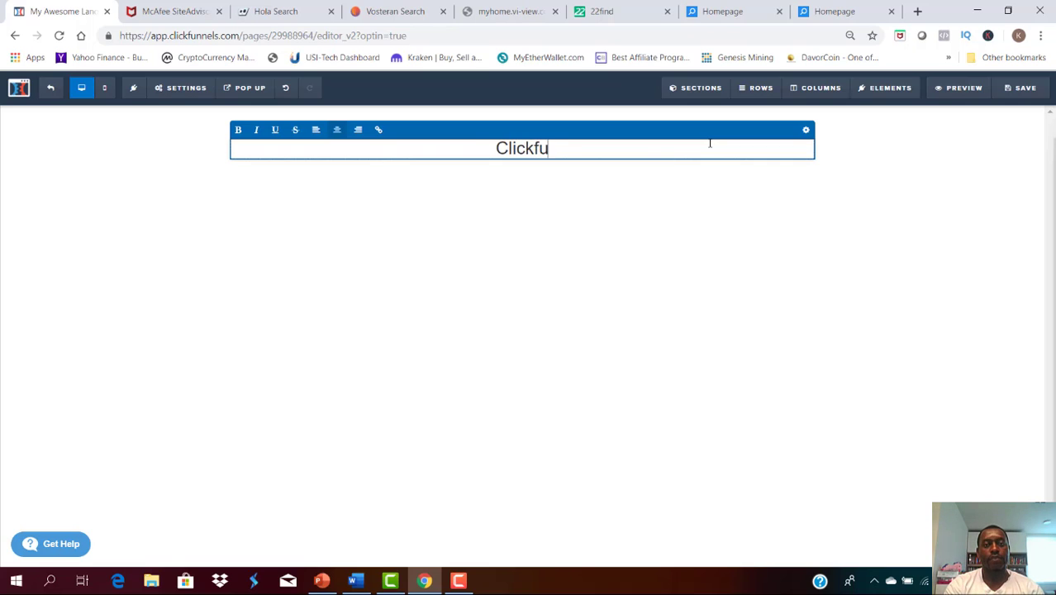
text(nnels )
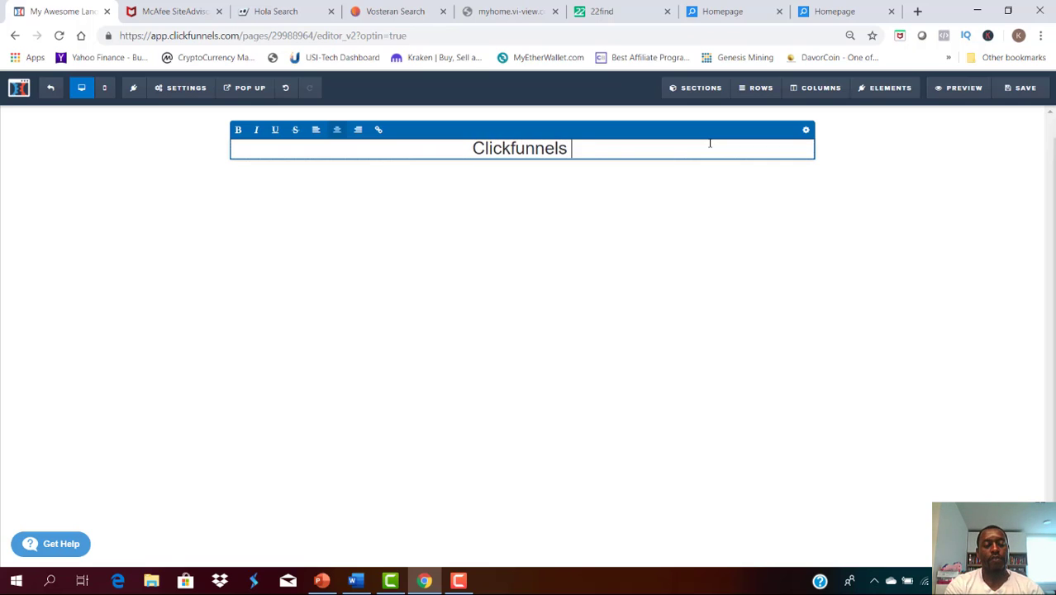
text(Free Training)
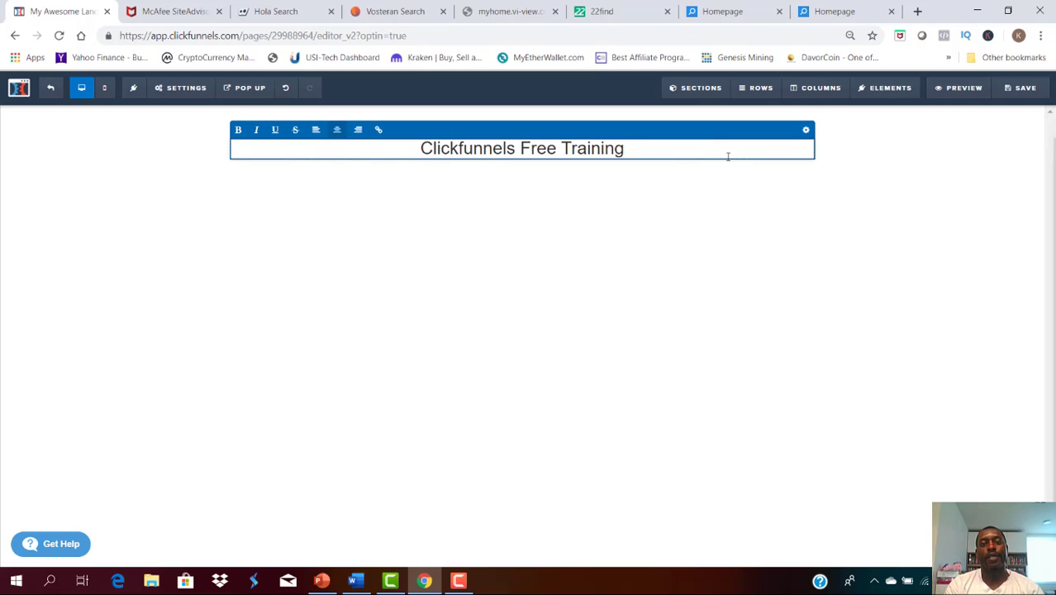
click(603, 202)
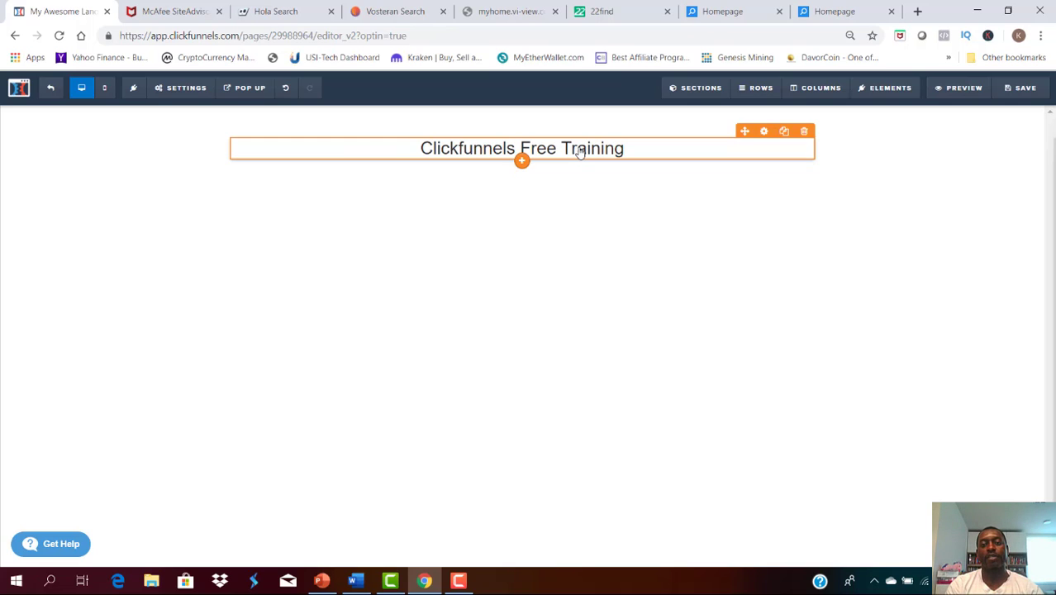
Step: Set the headline's font size to 44 and its text color to the red conversion color #e43b2c
click(764, 132)
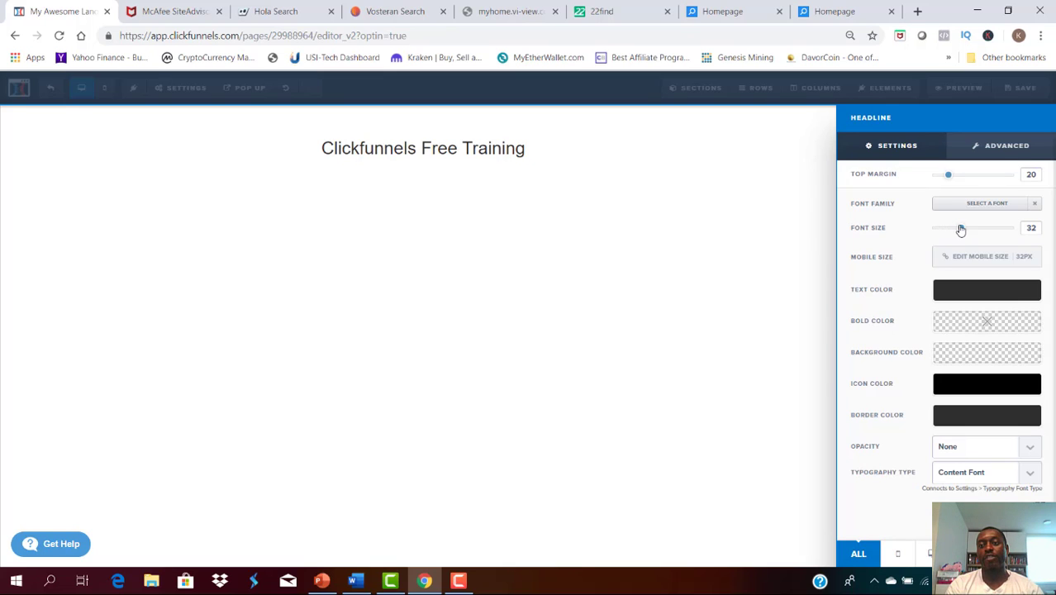
drag(962, 229, 979, 231)
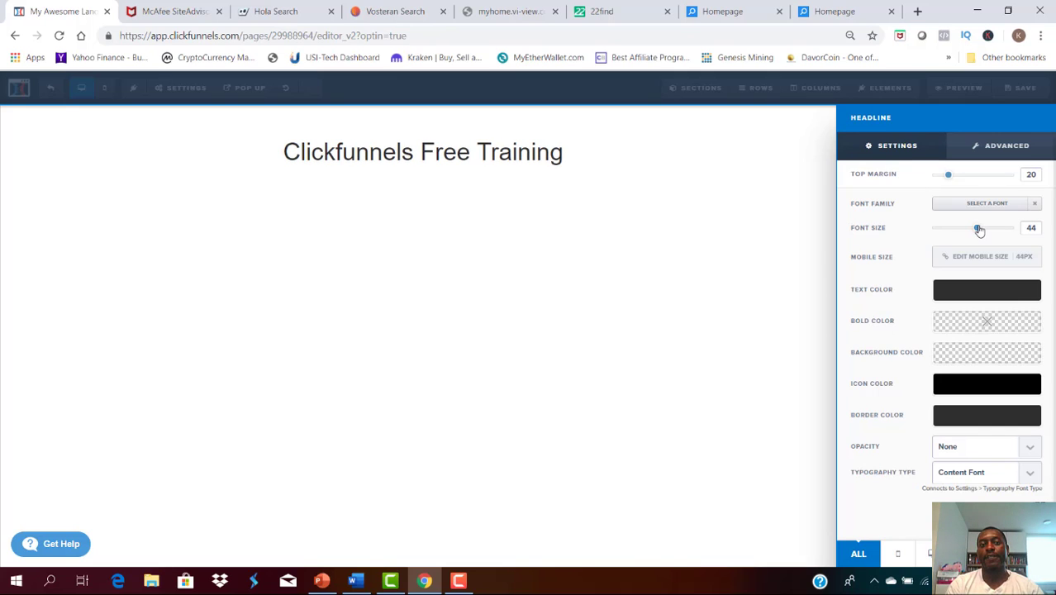
click(952, 293)
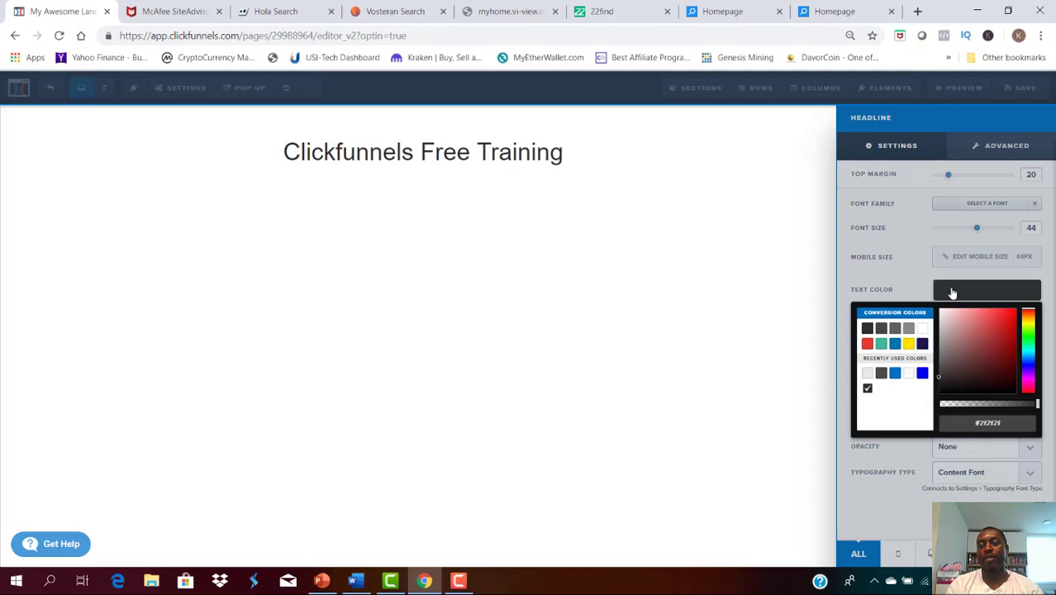
click(867, 345)
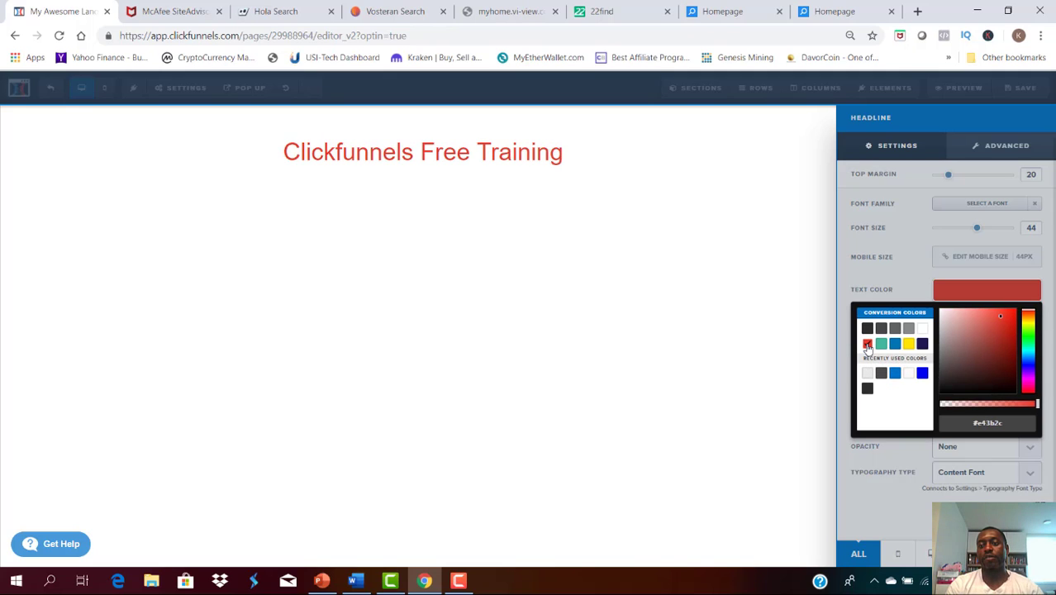
click(849, 449)
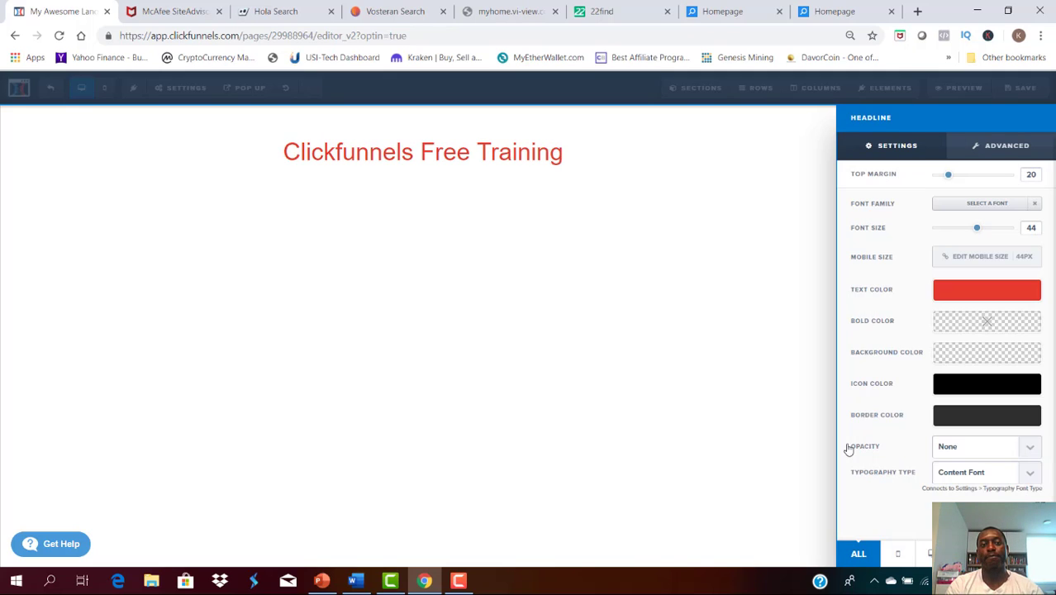
click(450, 158)
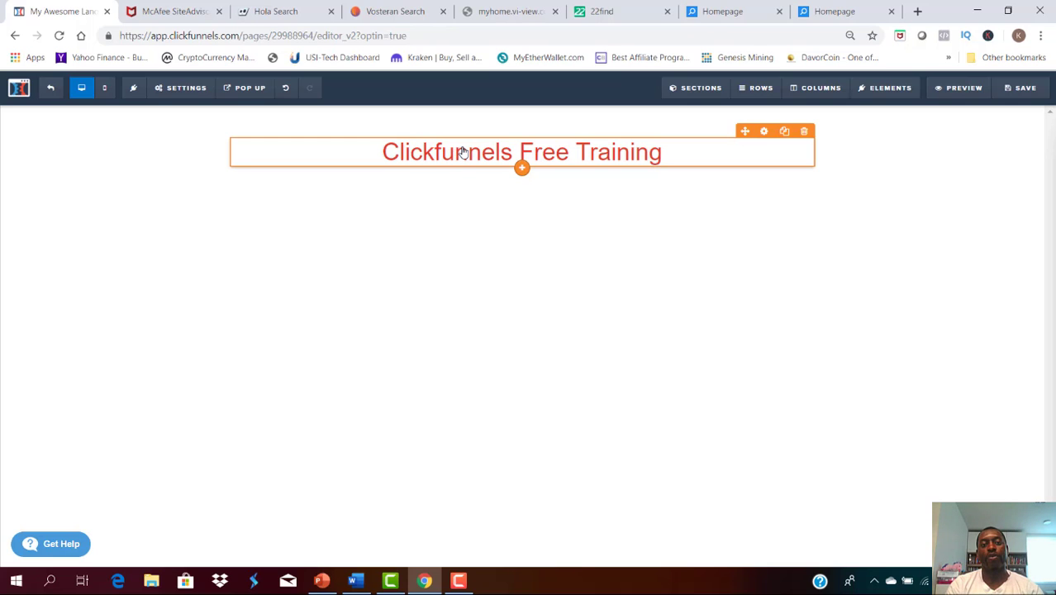
Step: Make the whole "Clickfunnels Free Training" headline bold
double_click(462, 151)
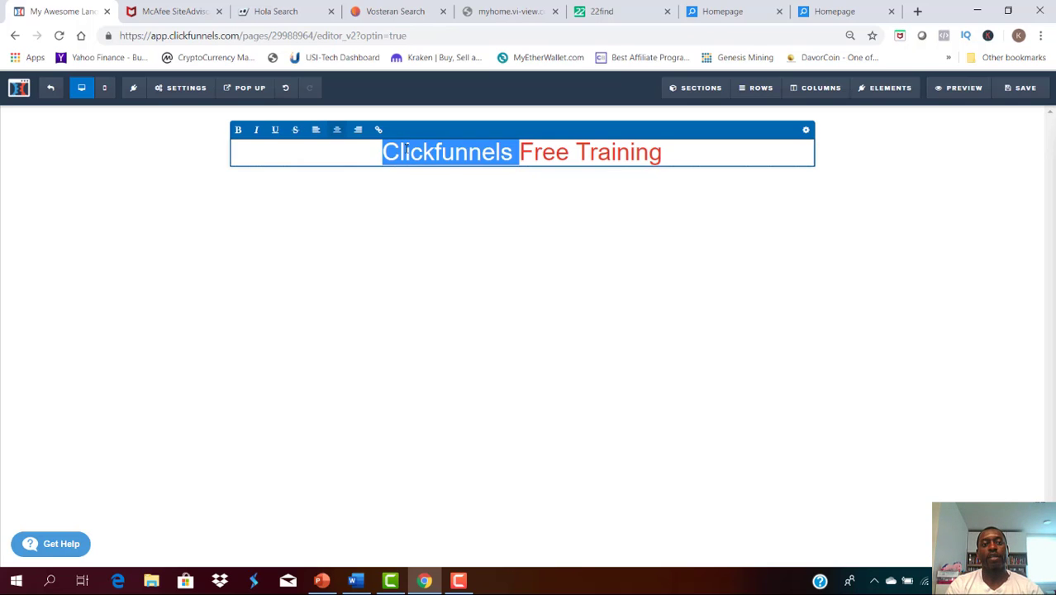
shift+click(670, 151)
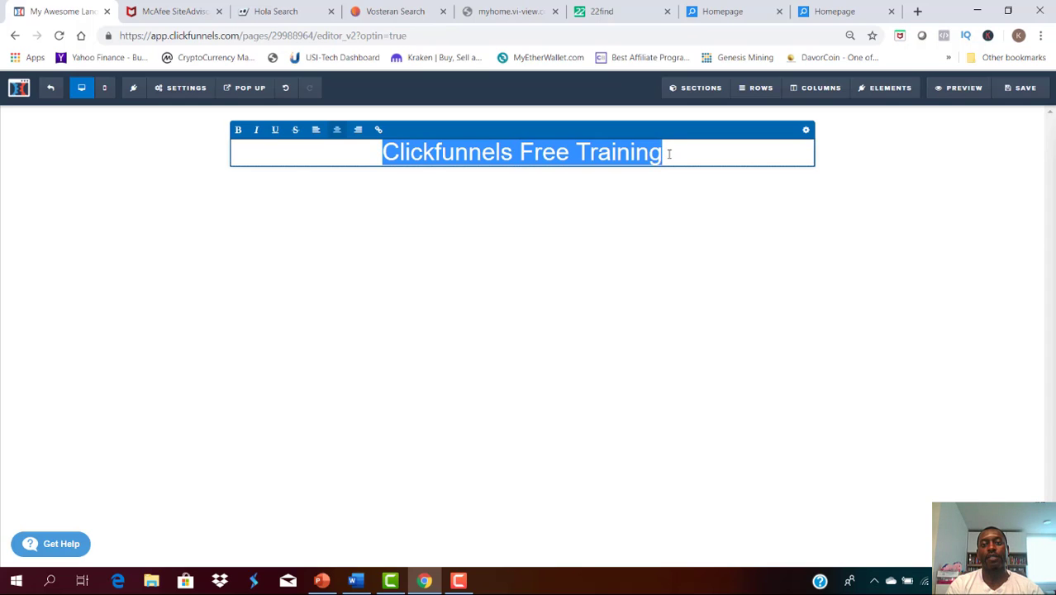
click(238, 130)
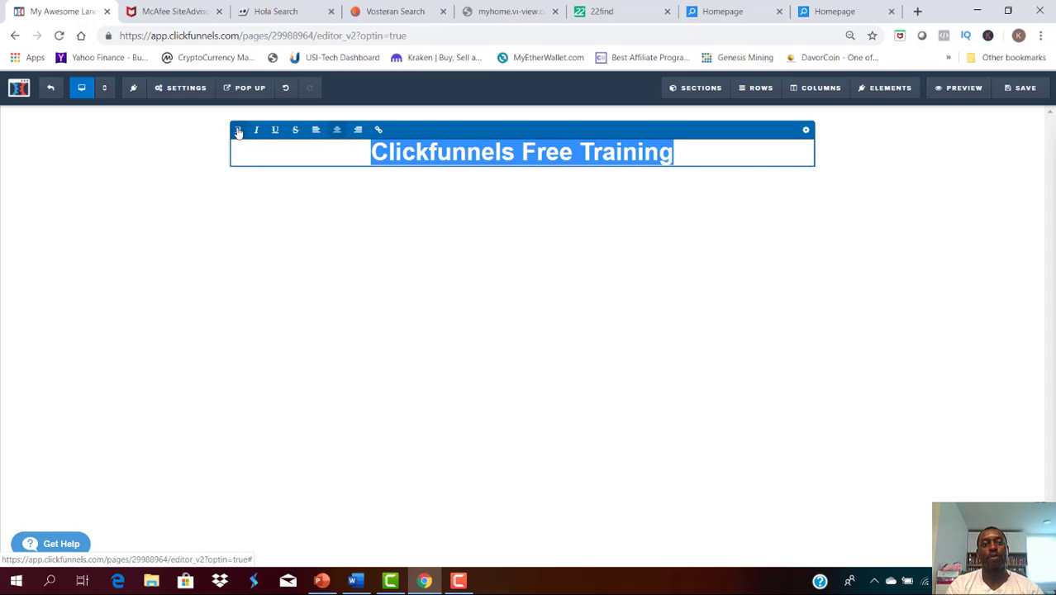
click(615, 325)
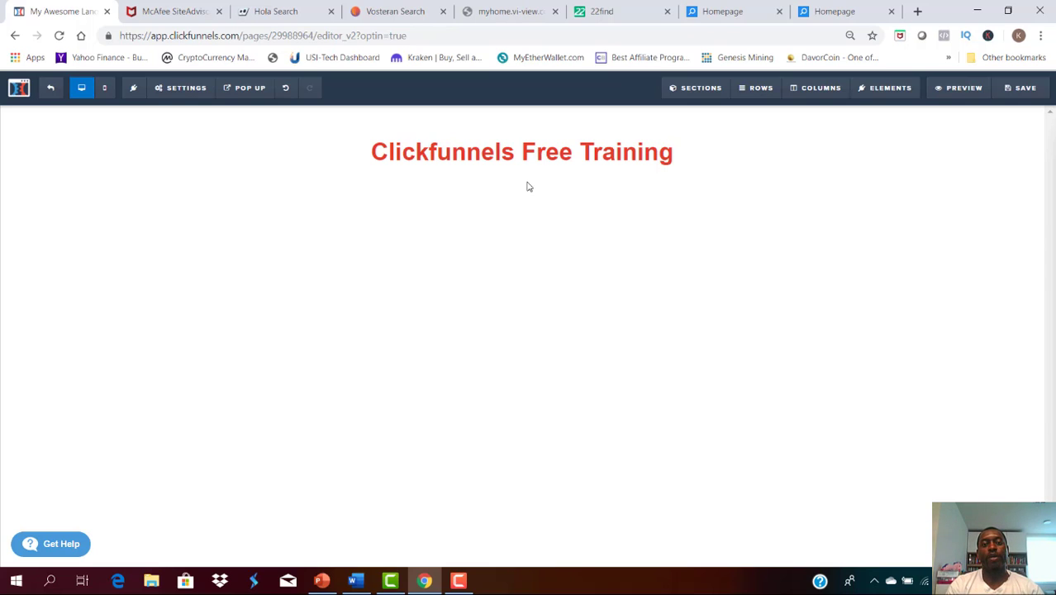
Step: Add a new full-width section below the headline section
mouse_move(523, 199)
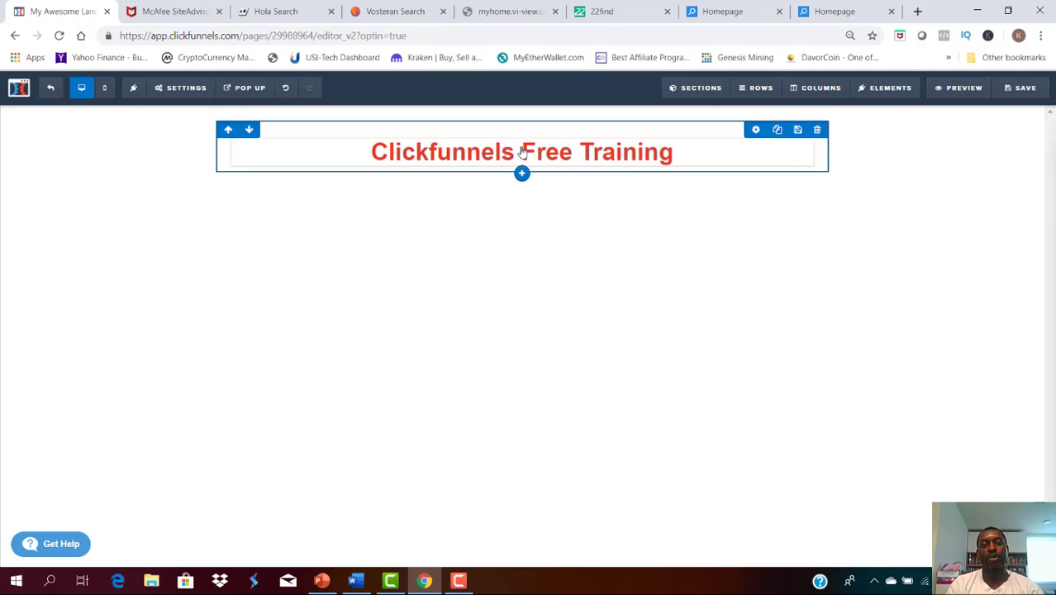
mouse_move(521, 173)
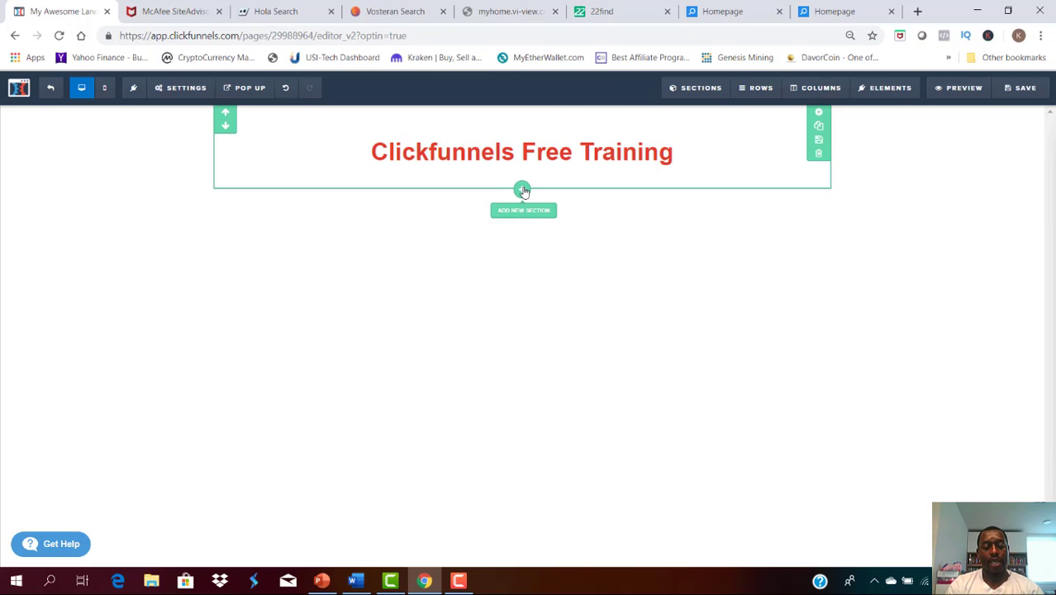
click(522, 190)
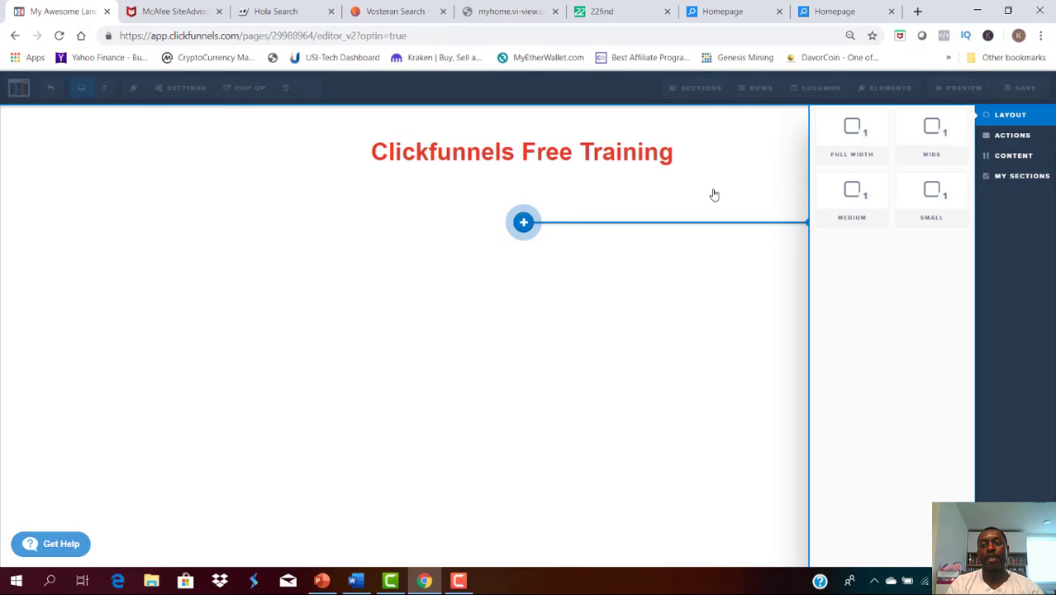
click(853, 136)
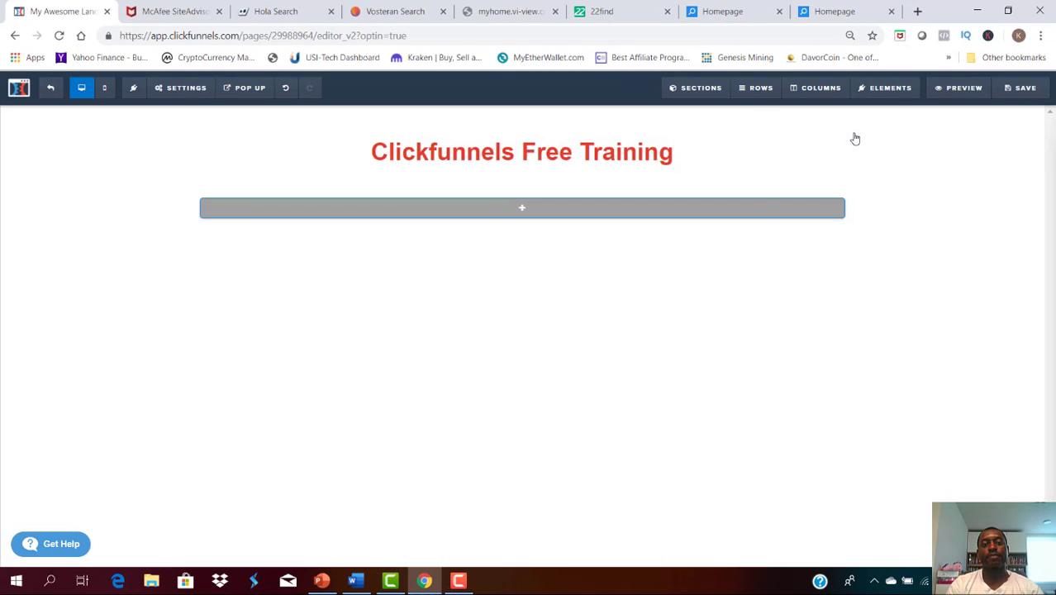
Step: Add a two-column row to the empty section below the main headline
mouse_move(523, 209)
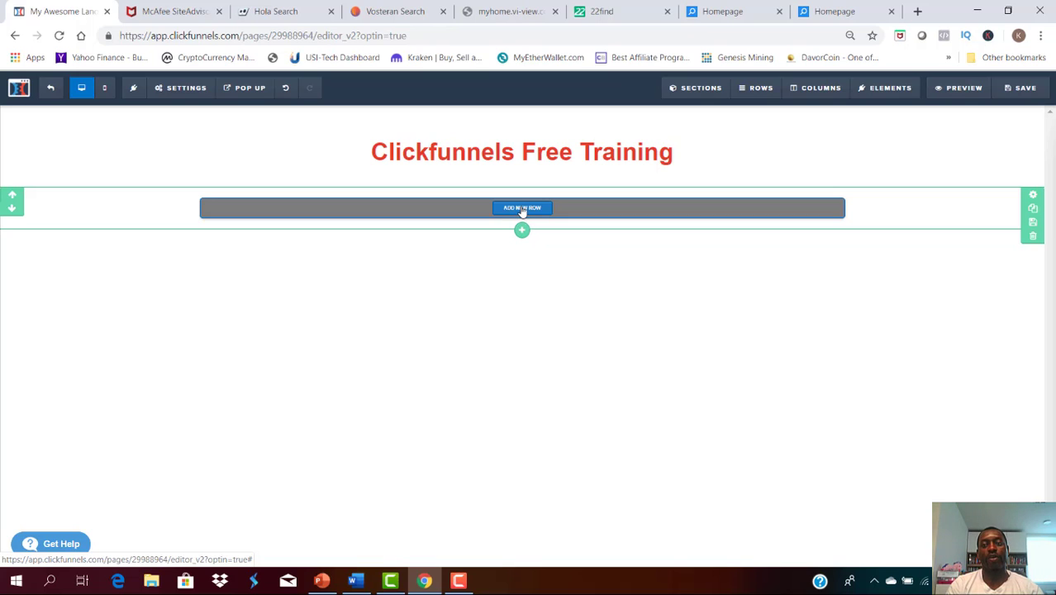
click(522, 210)
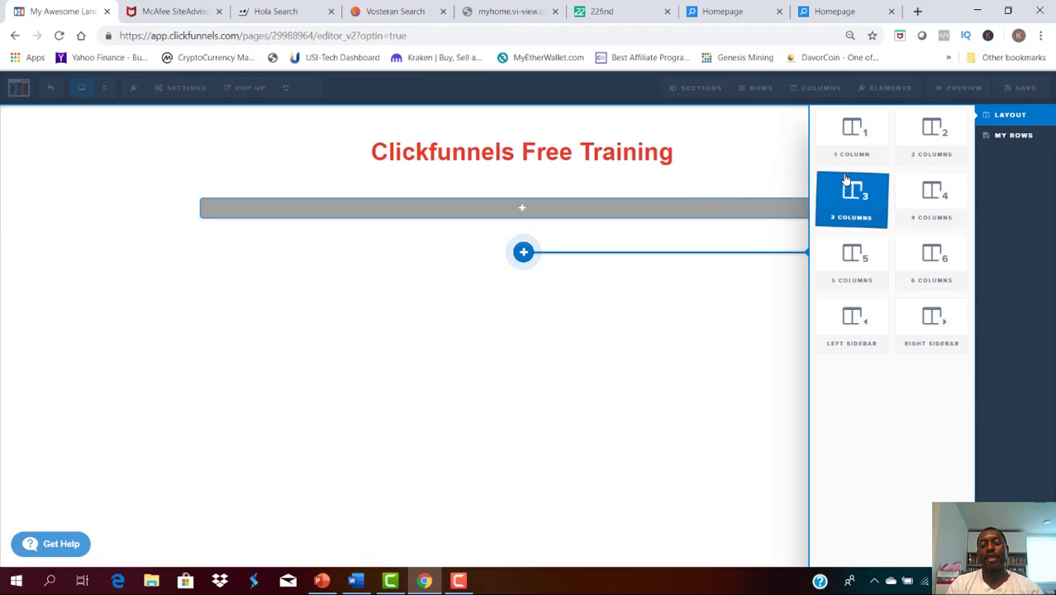
click(947, 150)
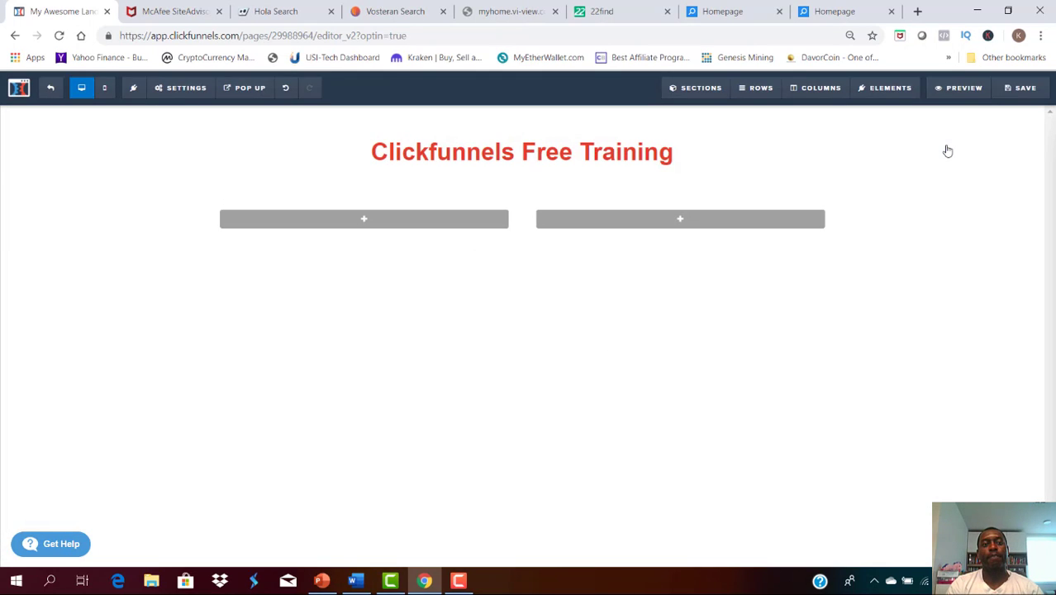
Step: Add a headline element to the left column of the new row
mouse_move(368, 224)
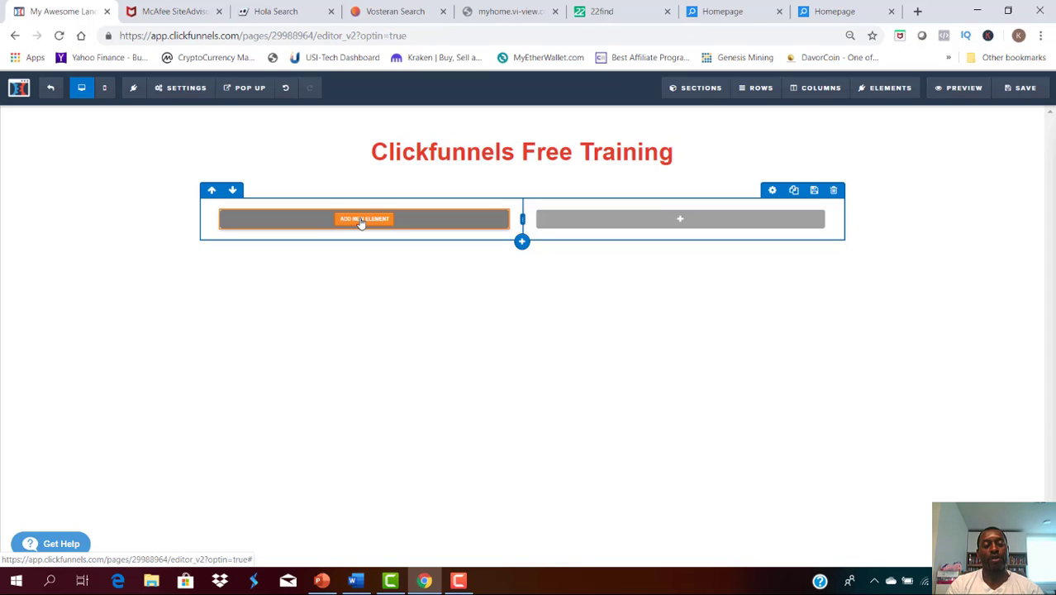
click(362, 219)
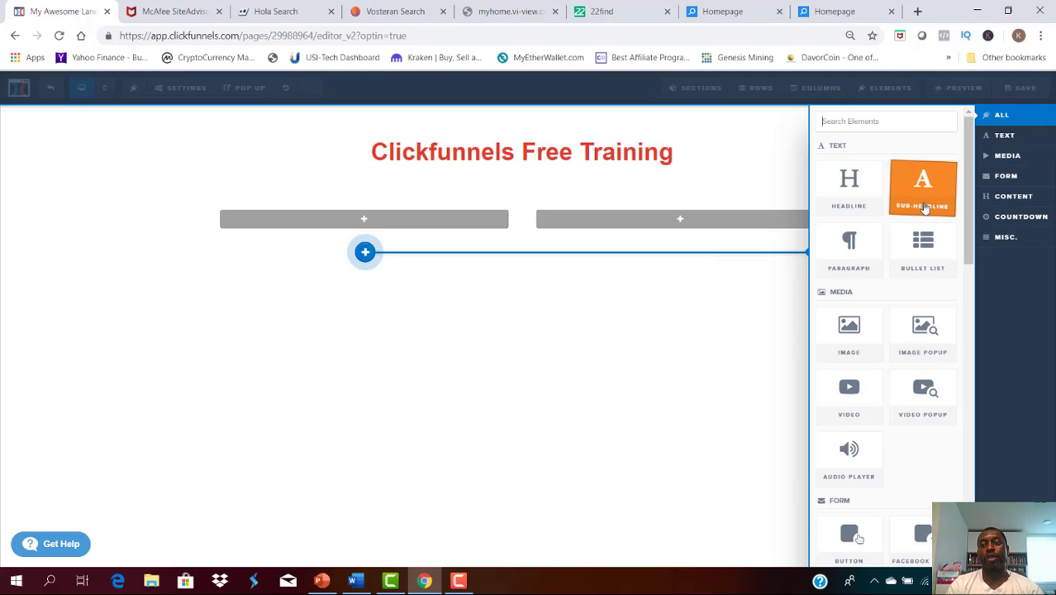
click(847, 193)
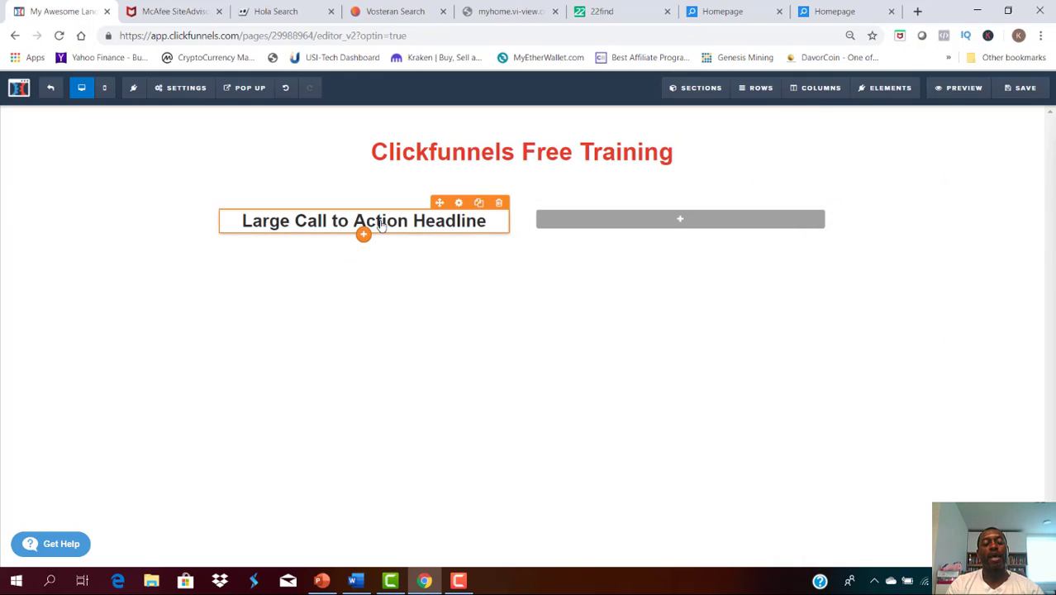
Step: Replace the left column's headline text with "Free Training Reveals Everything You Need To Know!"
double_click(335, 224)
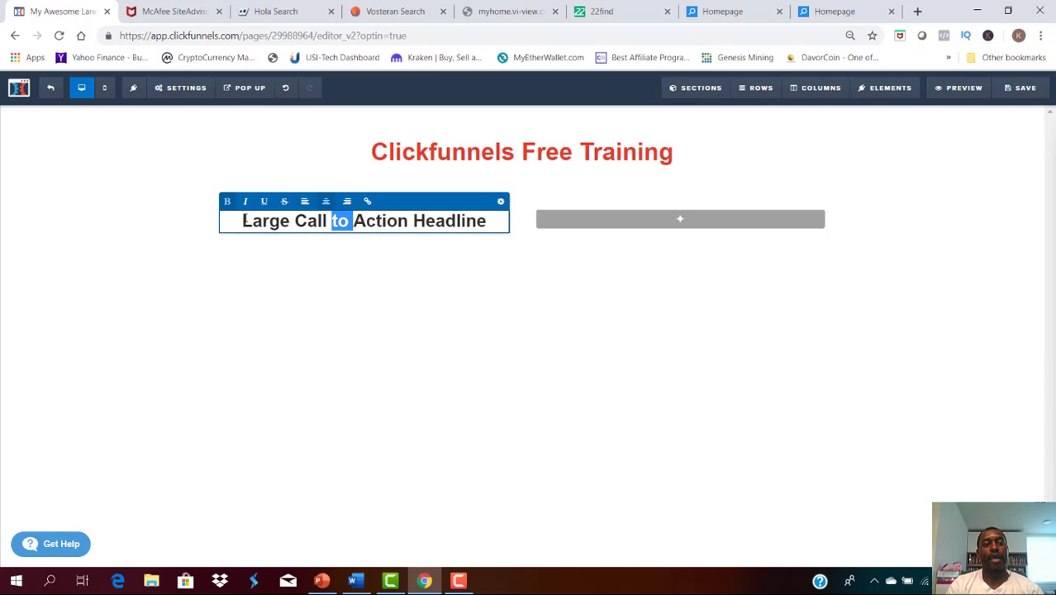
shift+click(243, 221)
shift+click(334, 220)
drag(334, 220, 333, 220)
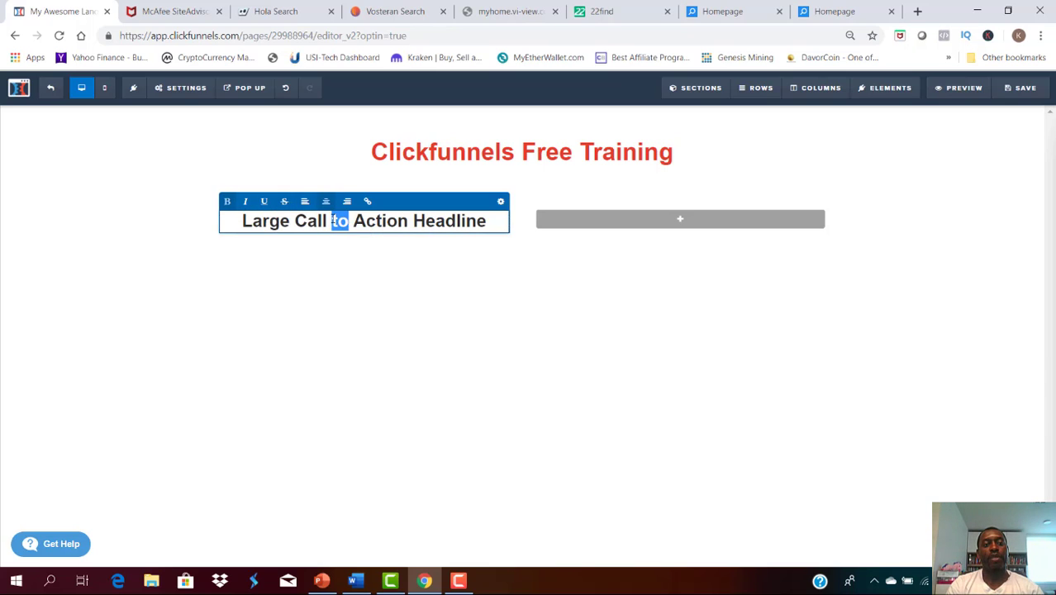
click(245, 223)
drag(245, 223, 360, 224)
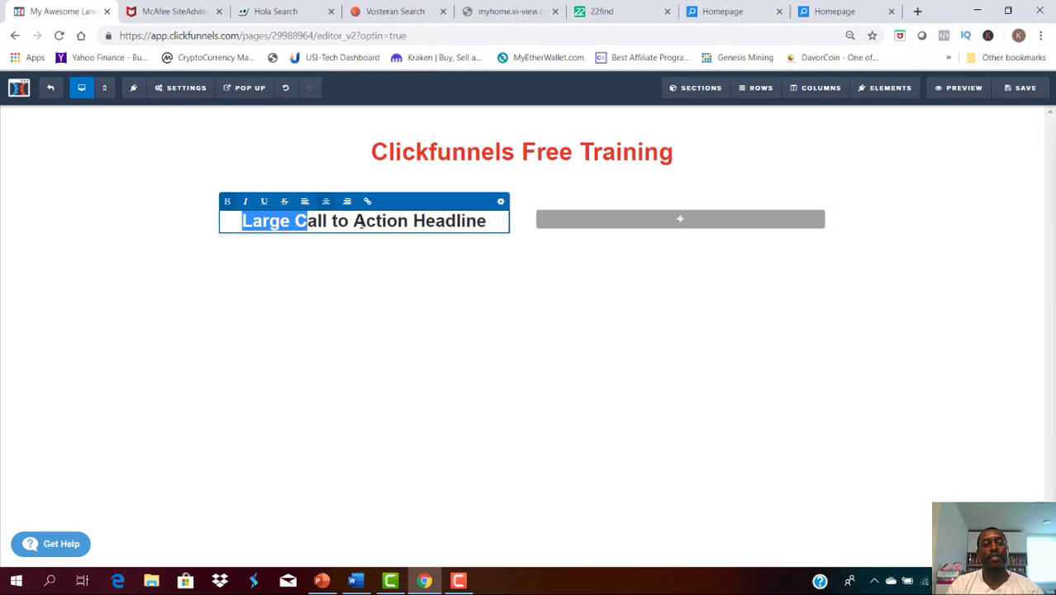
drag(486, 219, 487, 220)
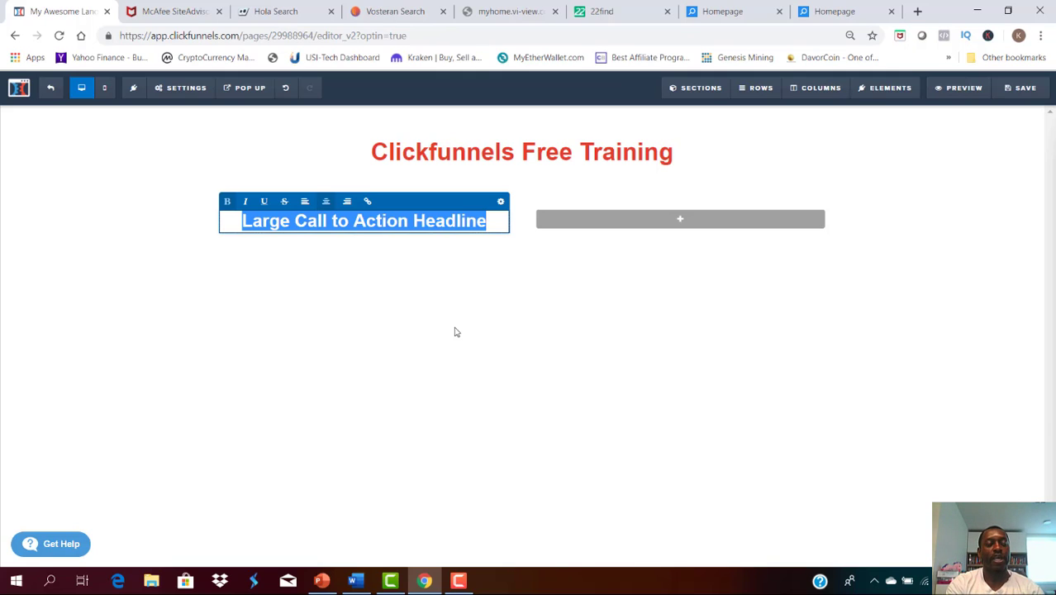
text(F)
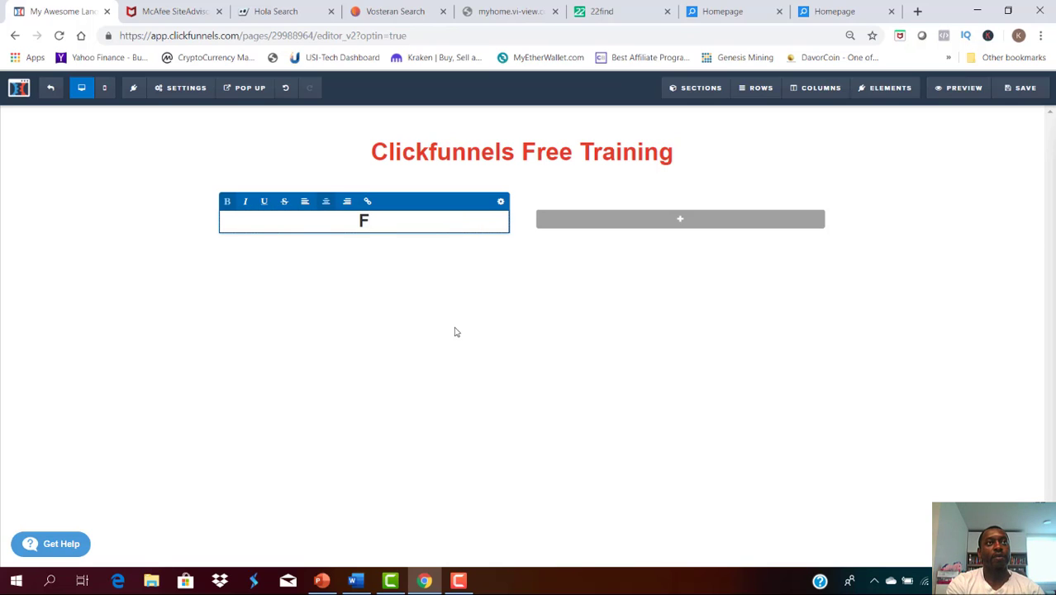
text(ree Tra)
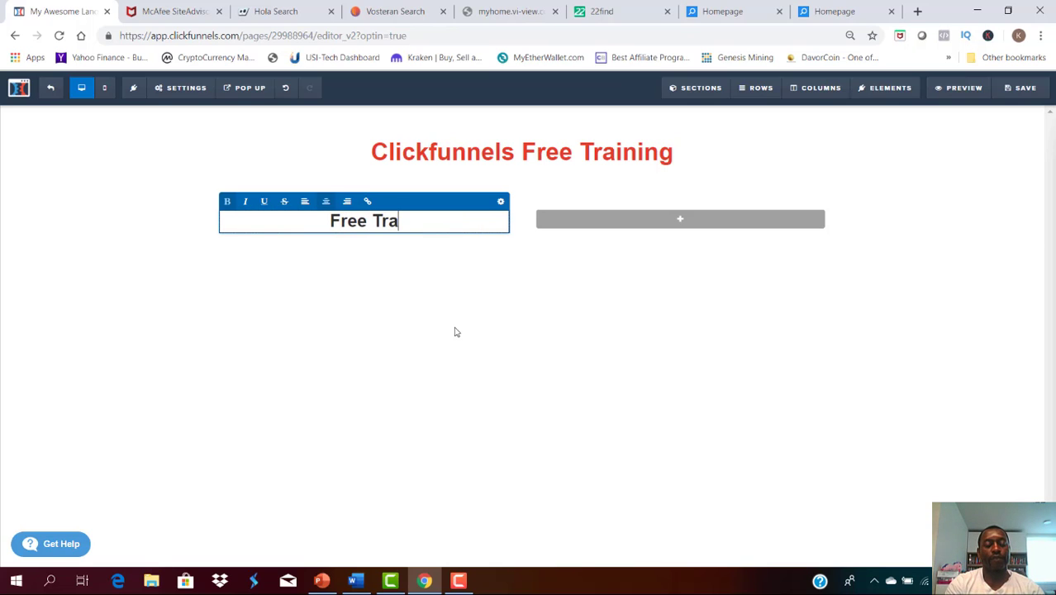
text(ining )
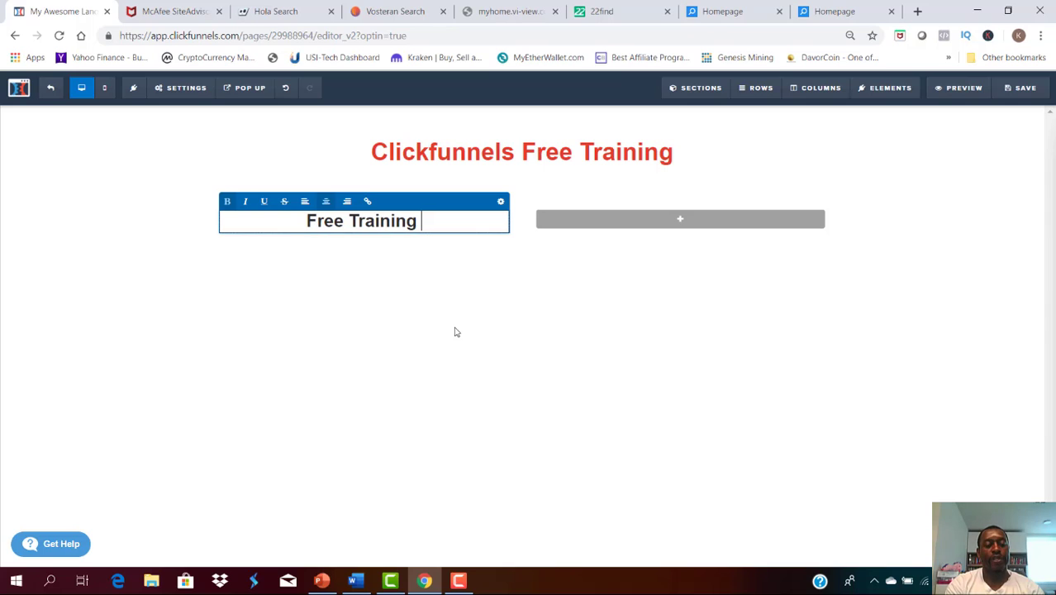
text(Reve)
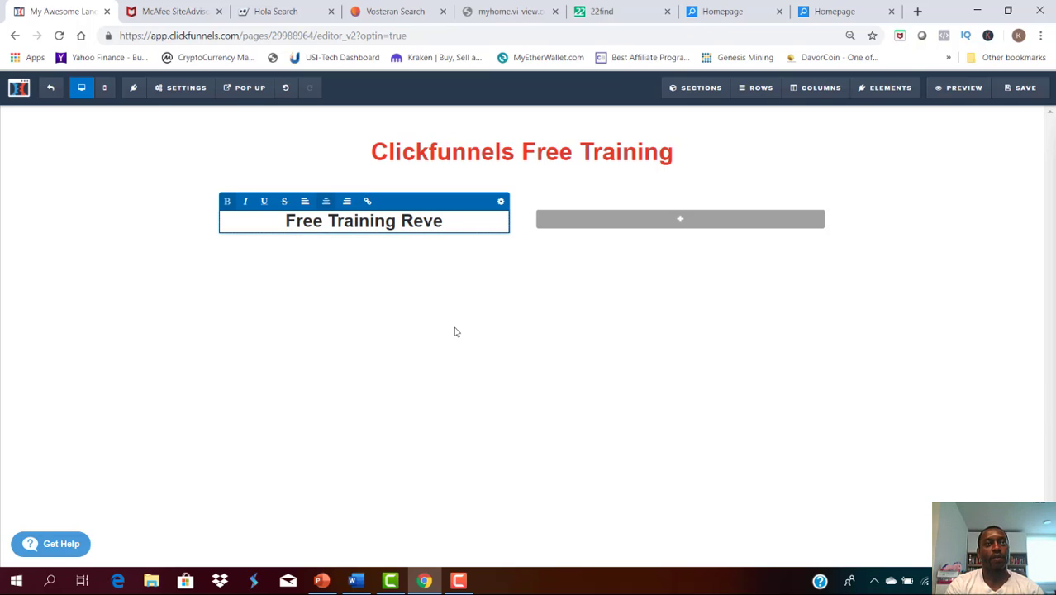
text(als Everything)
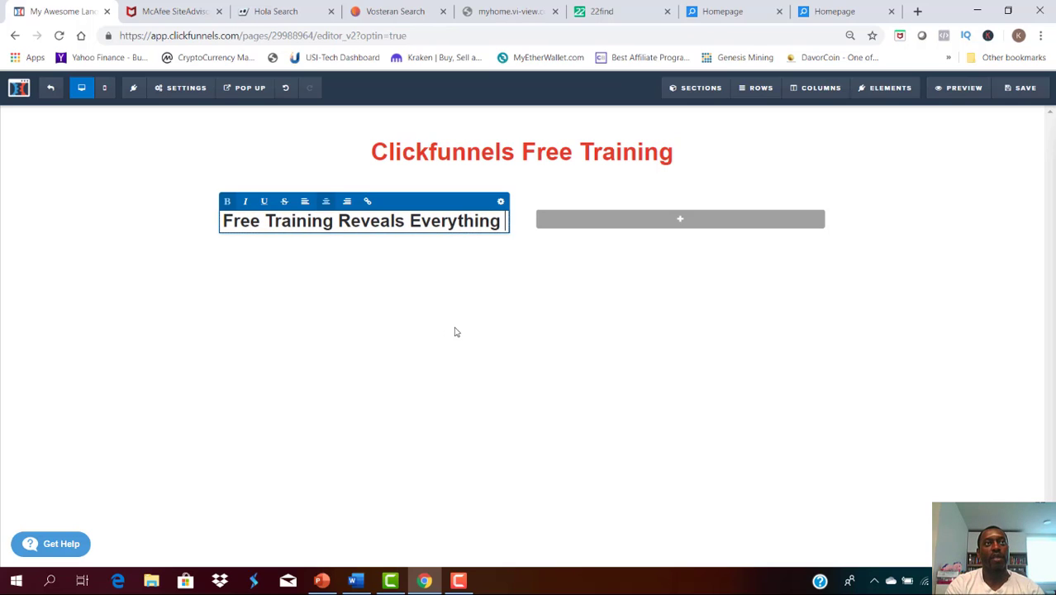
text( You Nee)
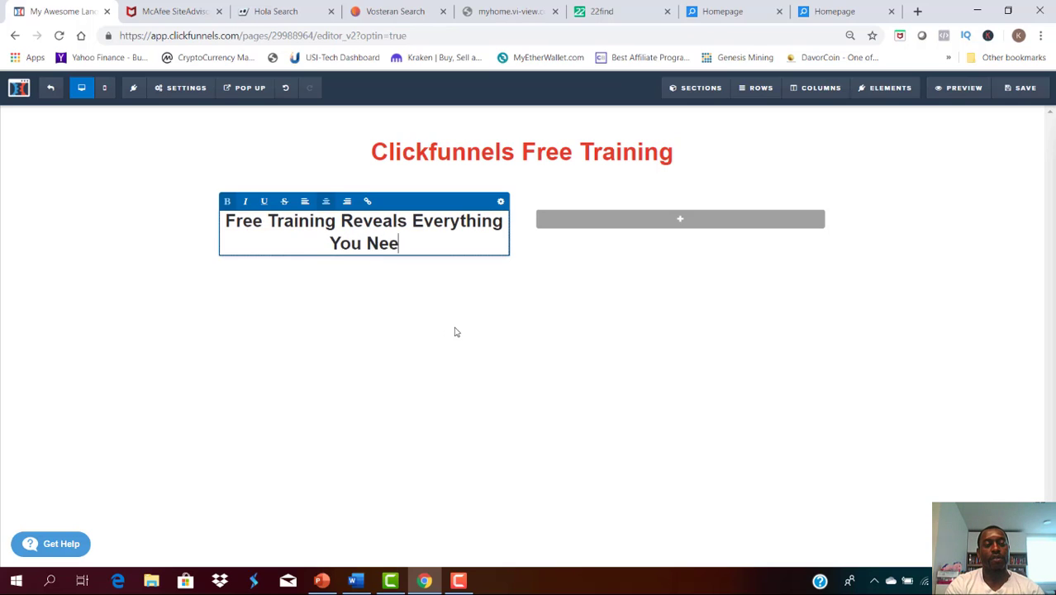
text(d To )
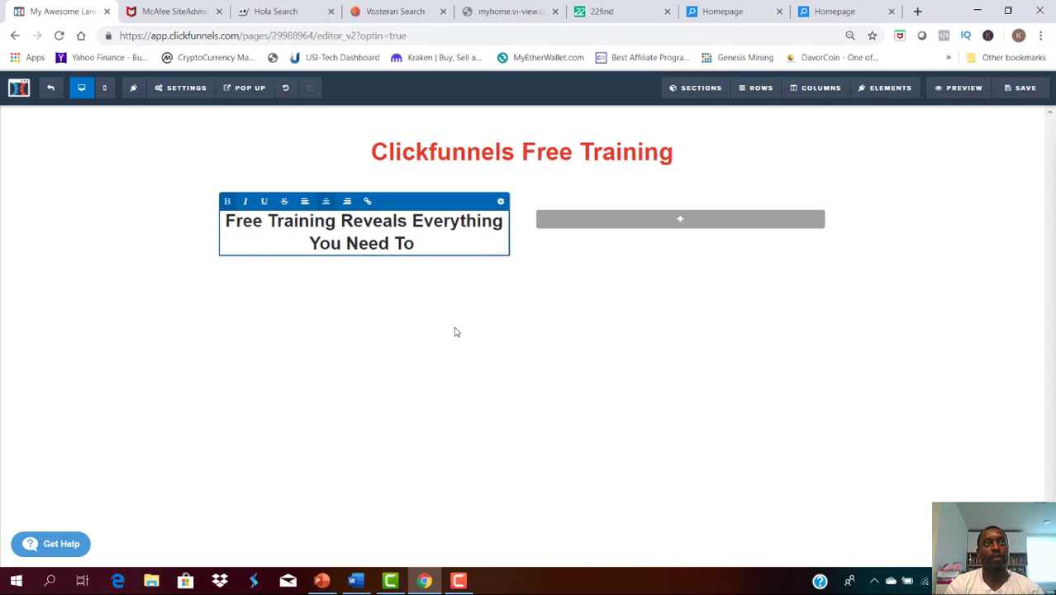
text(Know!)
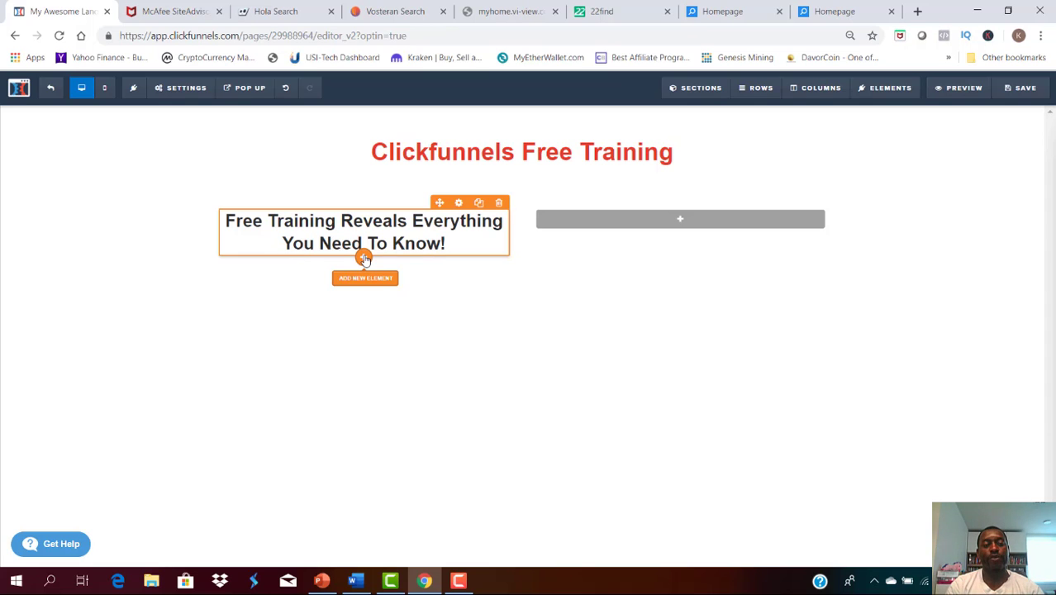
Step: Add a sub-headline below the left column's headline, reading "You will learn...", and align it left
click(363, 259)
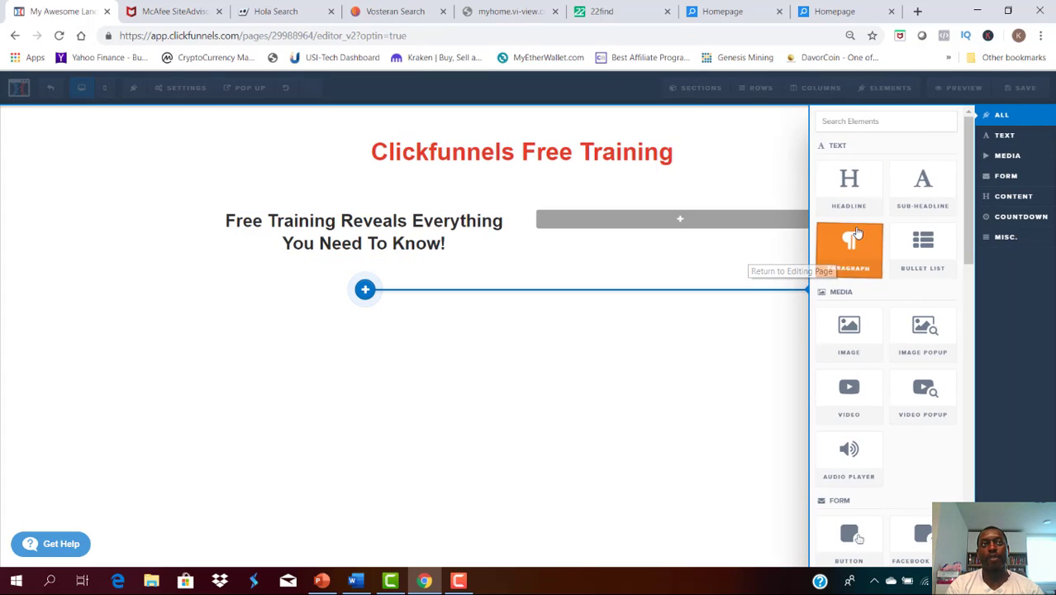
click(928, 190)
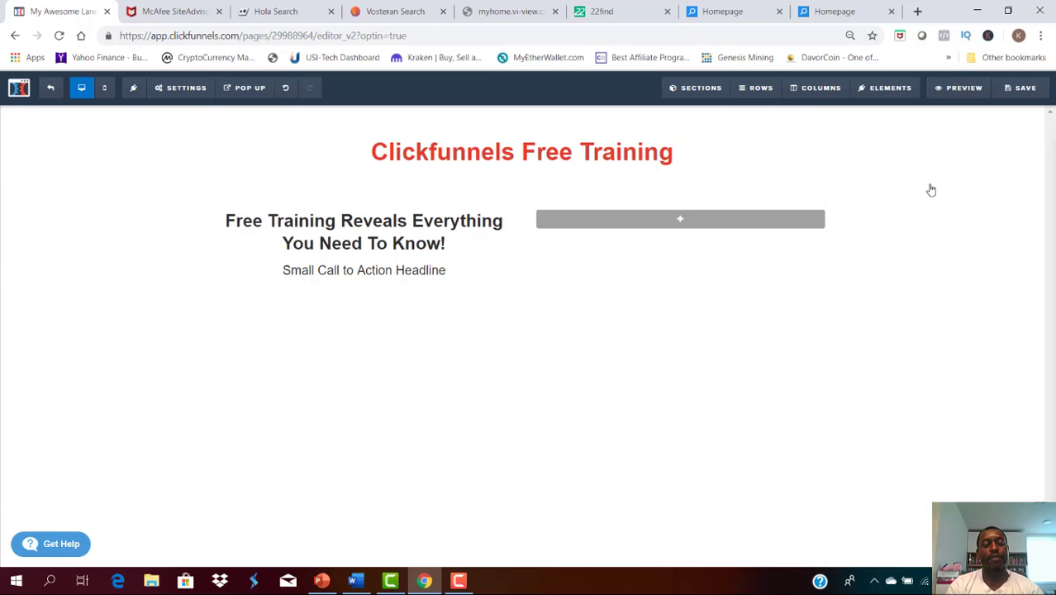
double_click(347, 272)
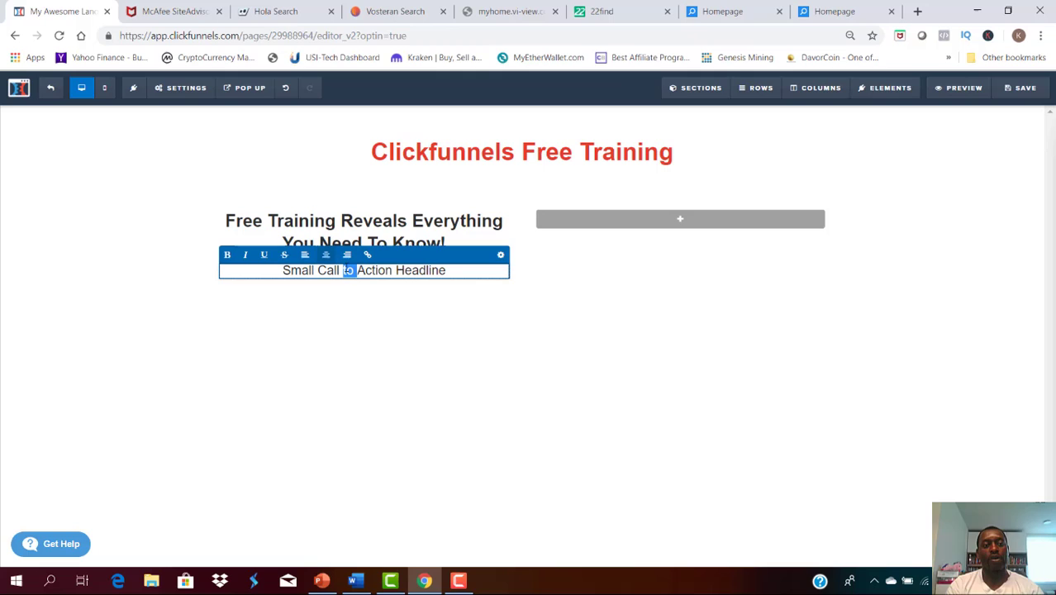
click(284, 270)
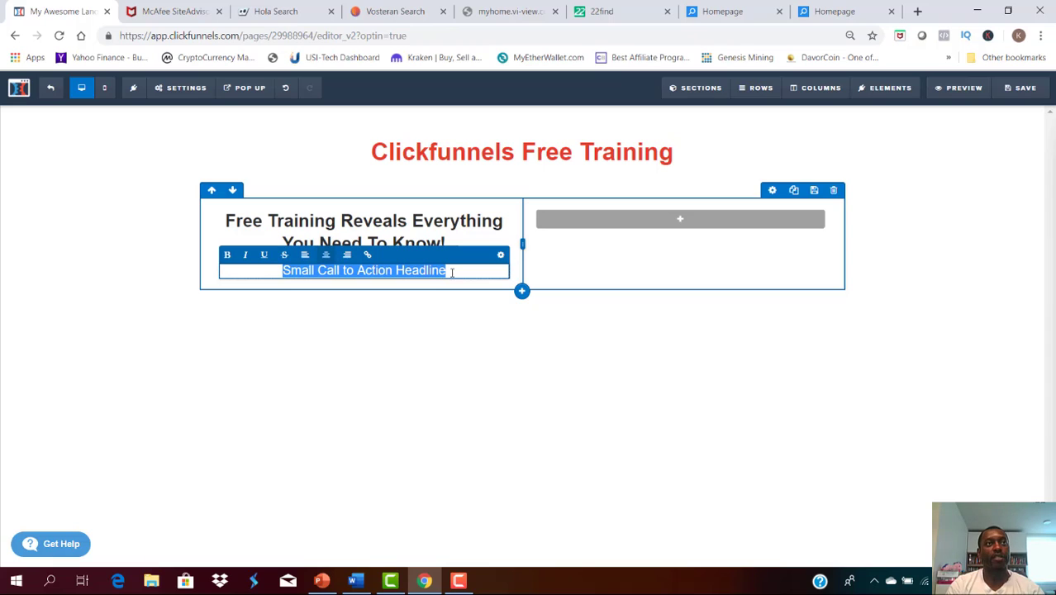
text(Y)
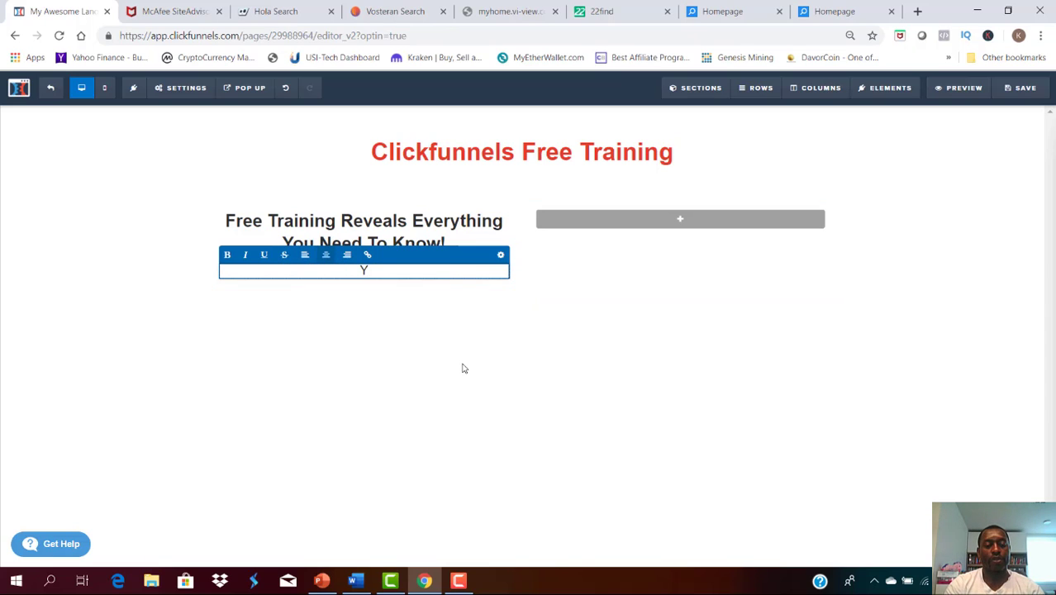
text(ou will learn)
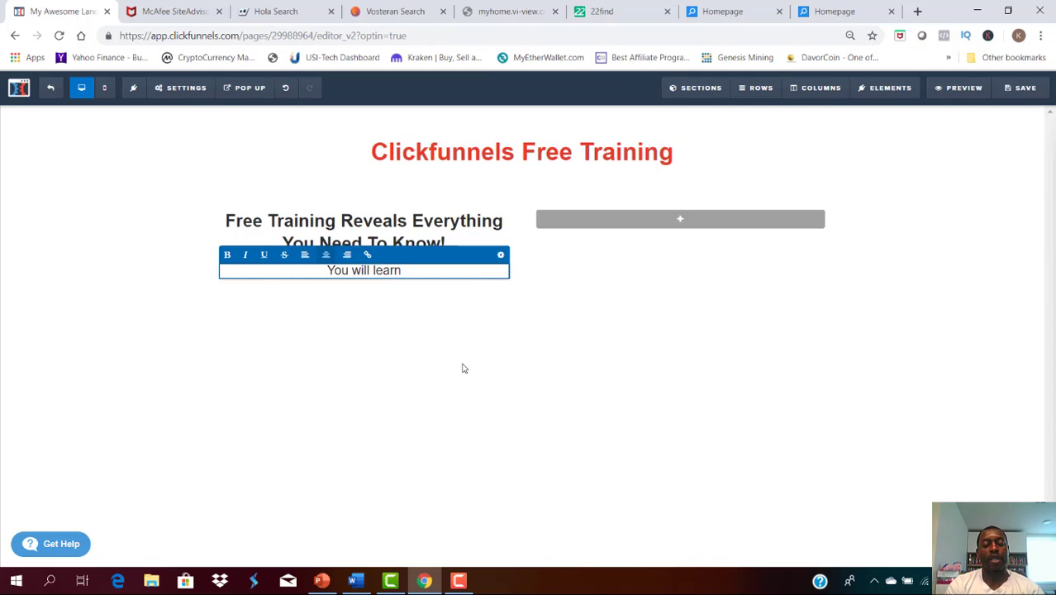
text(...)
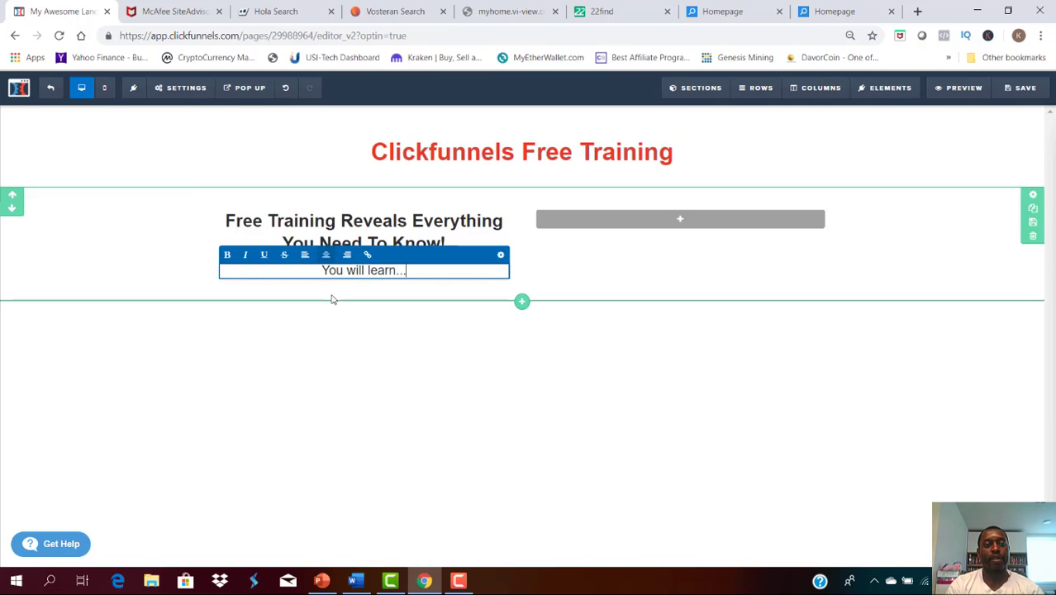
click(305, 255)
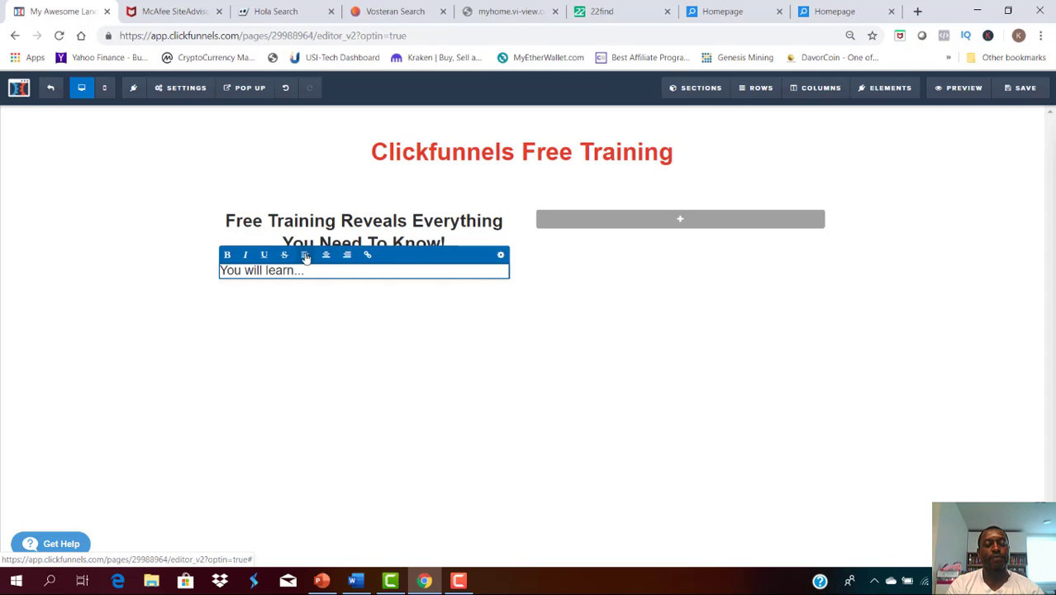
click(344, 312)
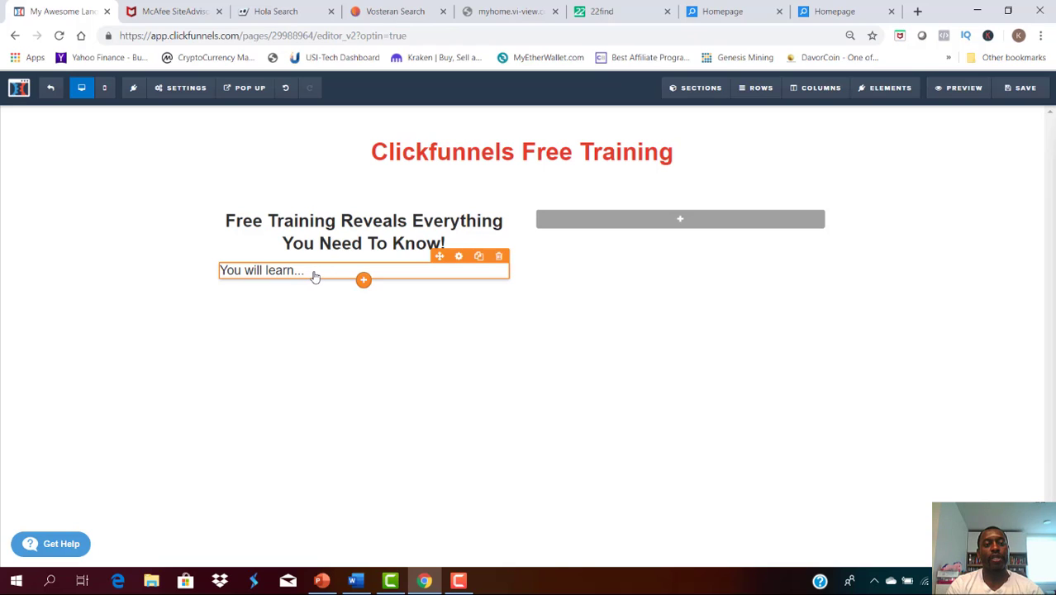
Step: Add a bullet list below the "You will learn..." sub-headline and remove the bold from its "Benefit:", "Feature:" and "Icon:" labels
click(364, 281)
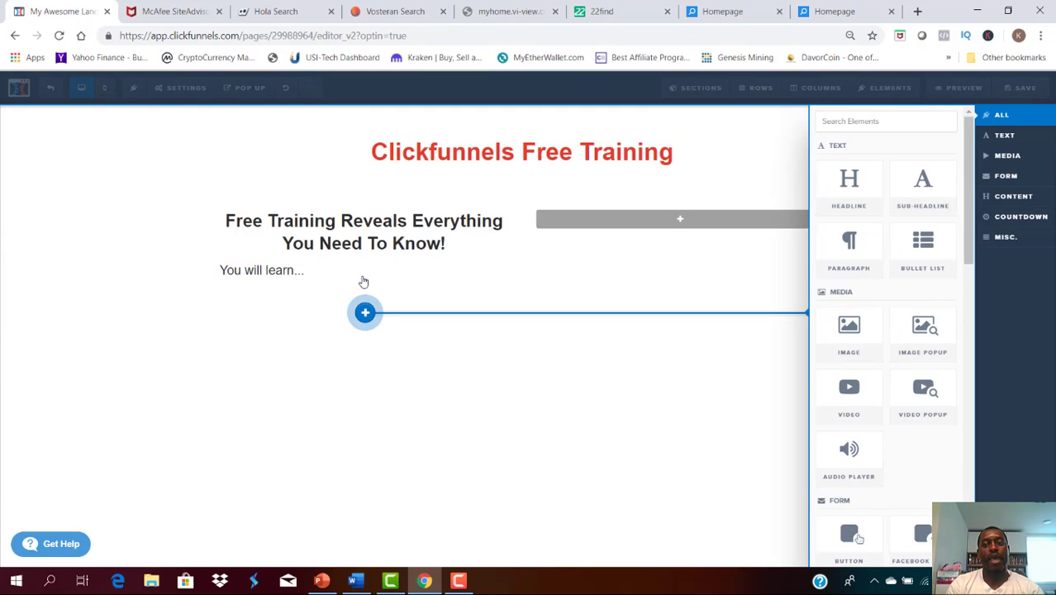
click(927, 254)
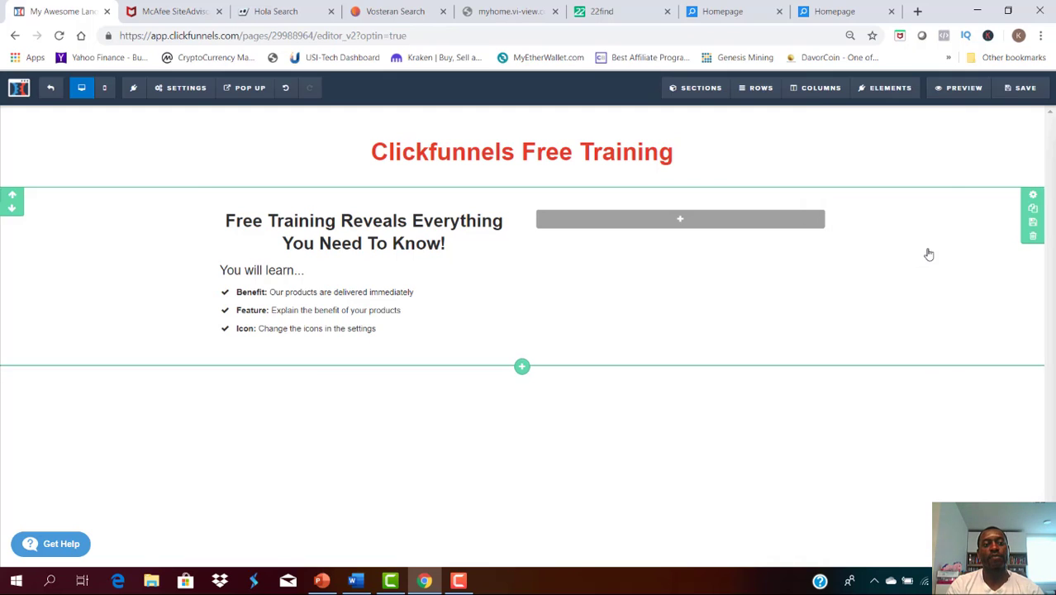
click(267, 292)
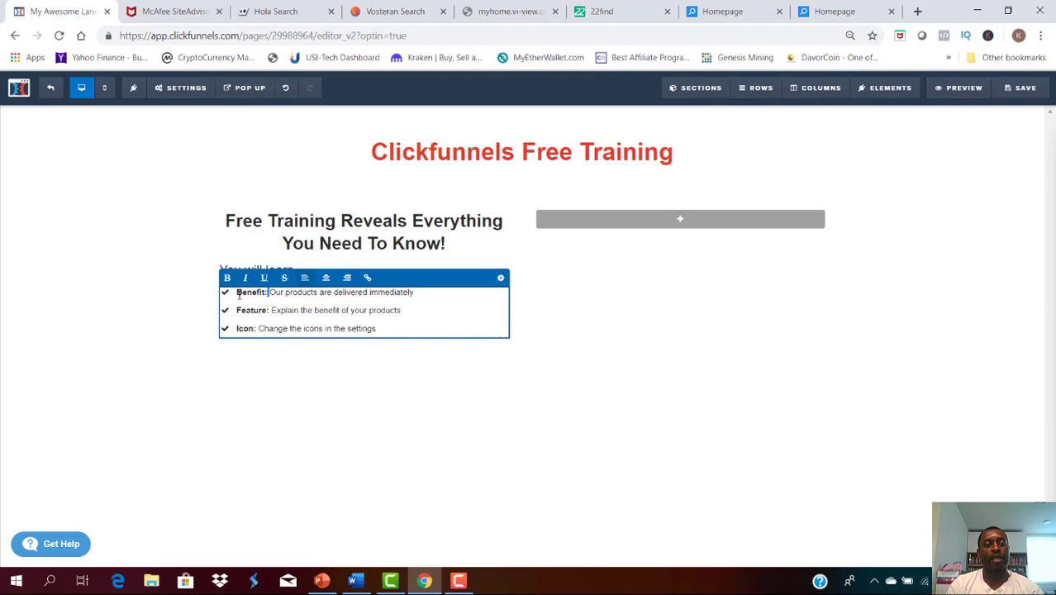
drag(237, 292, 267, 292)
click(227, 277)
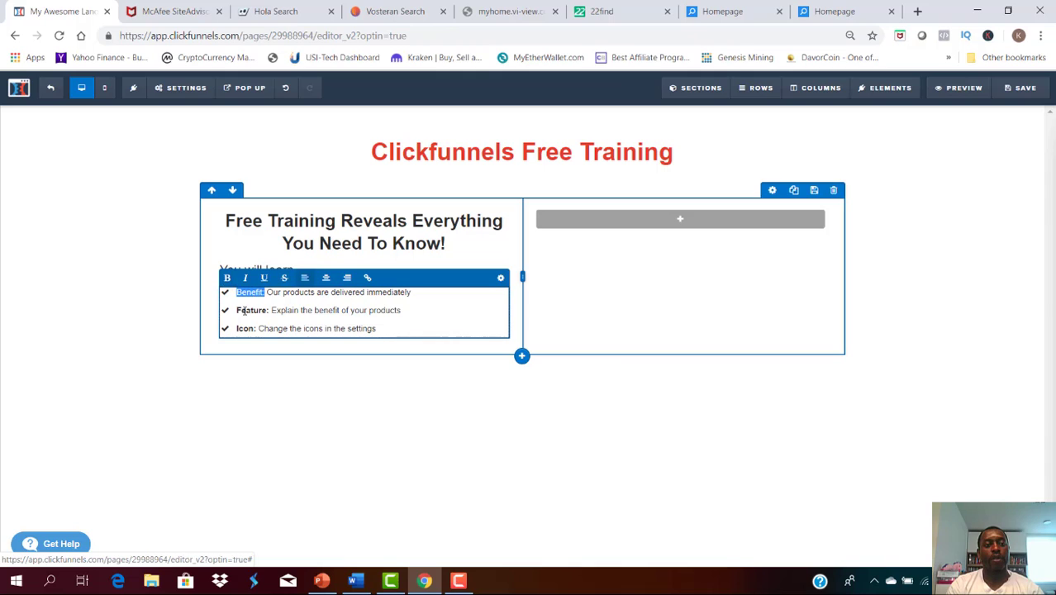
drag(237, 310, 270, 310)
click(227, 277)
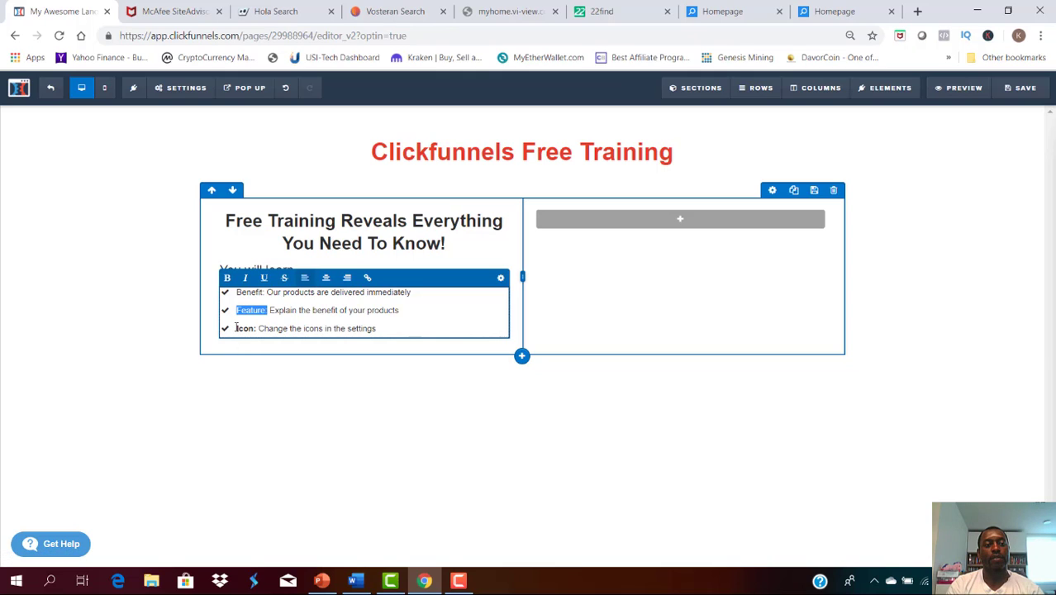
drag(237, 328, 257, 328)
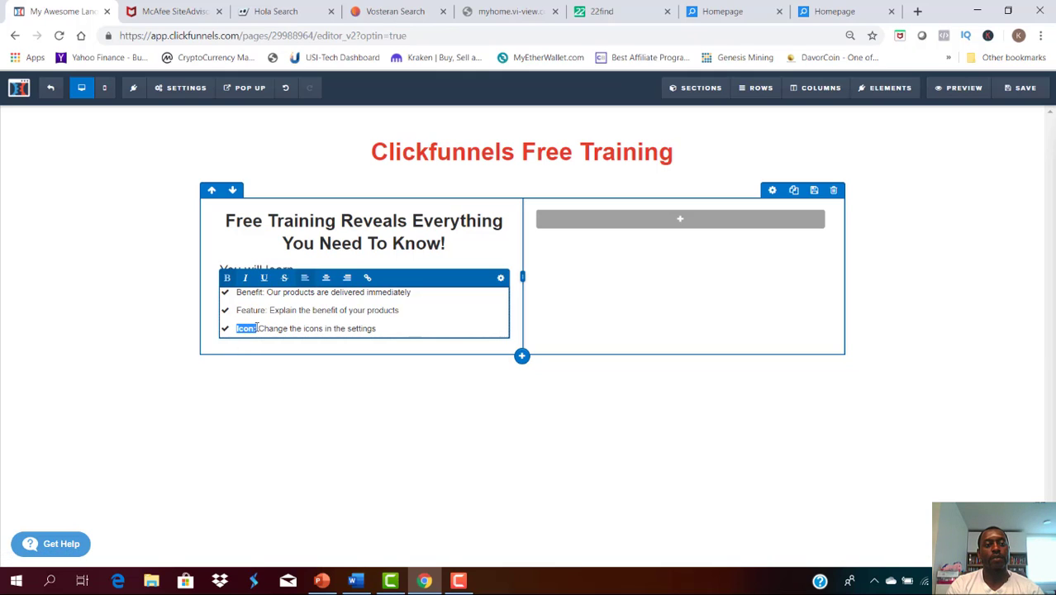
click(228, 277)
click(283, 310)
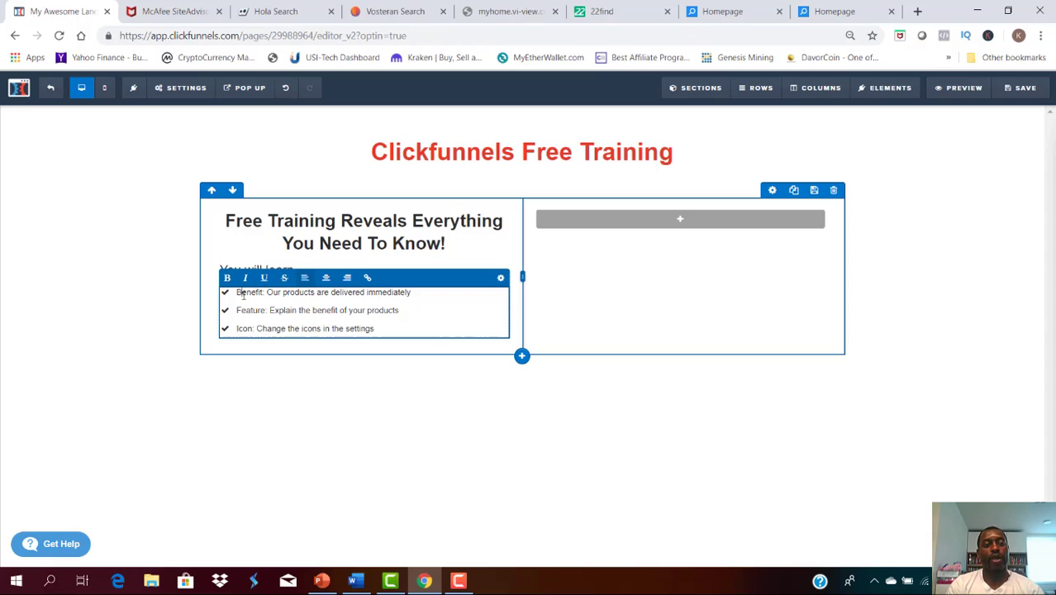
Step: Replace the first bullet's text with "How to create a Lead Funnel to generate leads" and make "Lead Funnel" bold
drag(237, 291, 416, 292)
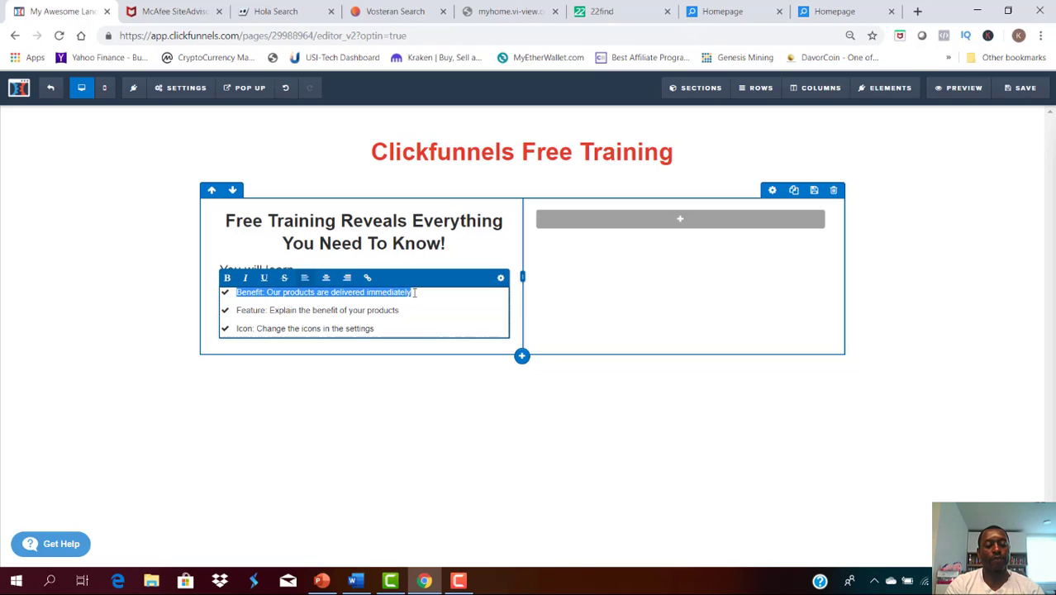
text(How)
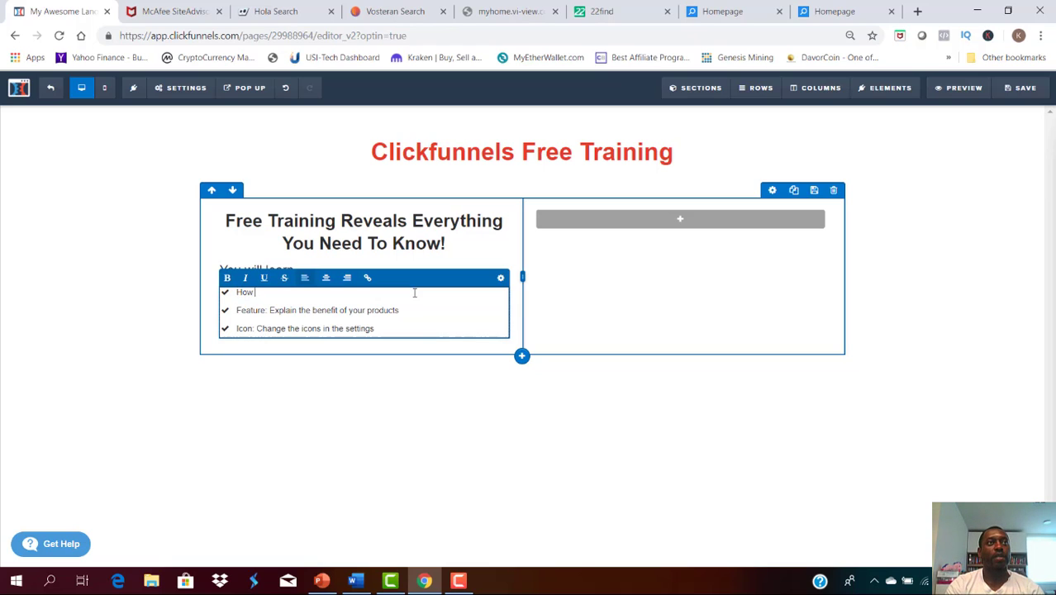
text( to create )
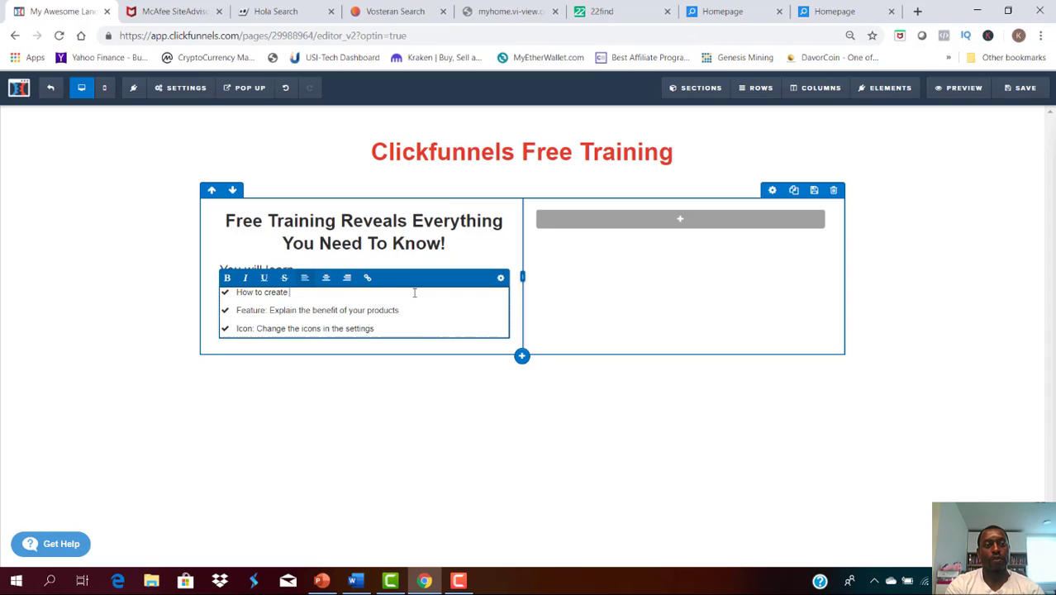
text(a Lead Funnel)
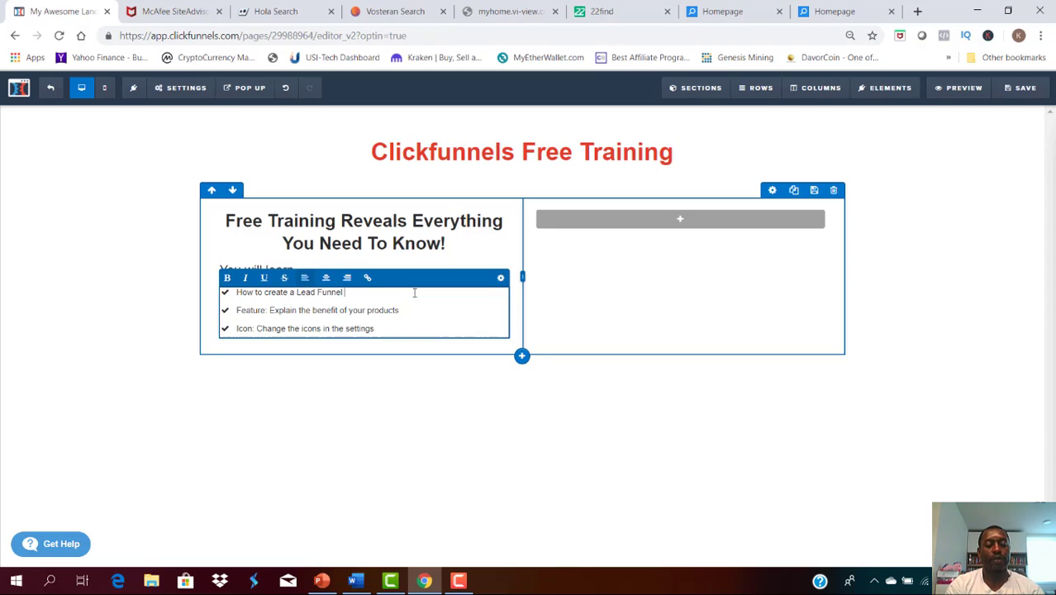
text( to generate)
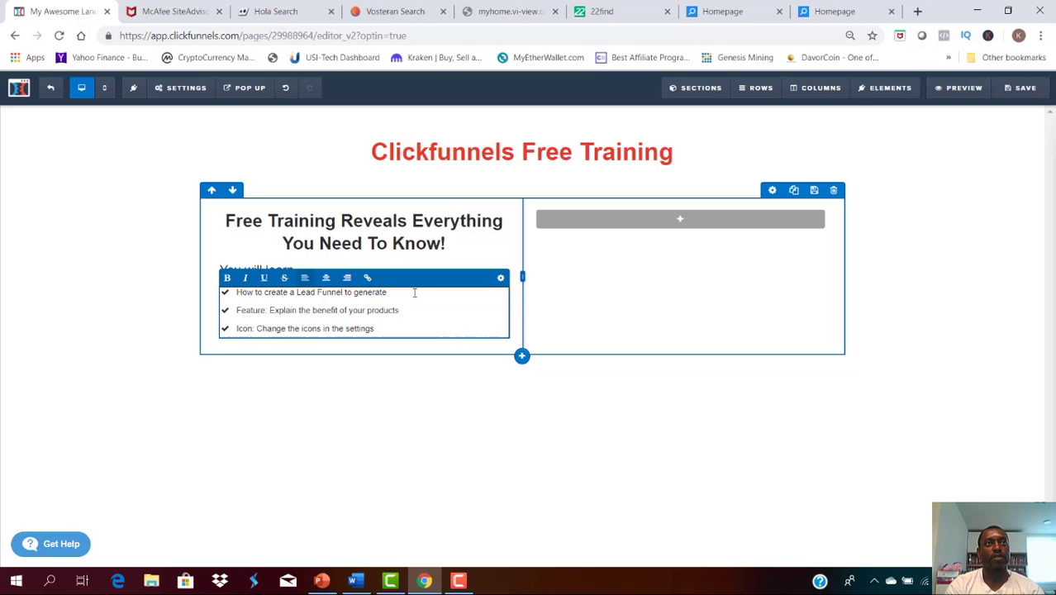
text( leads)
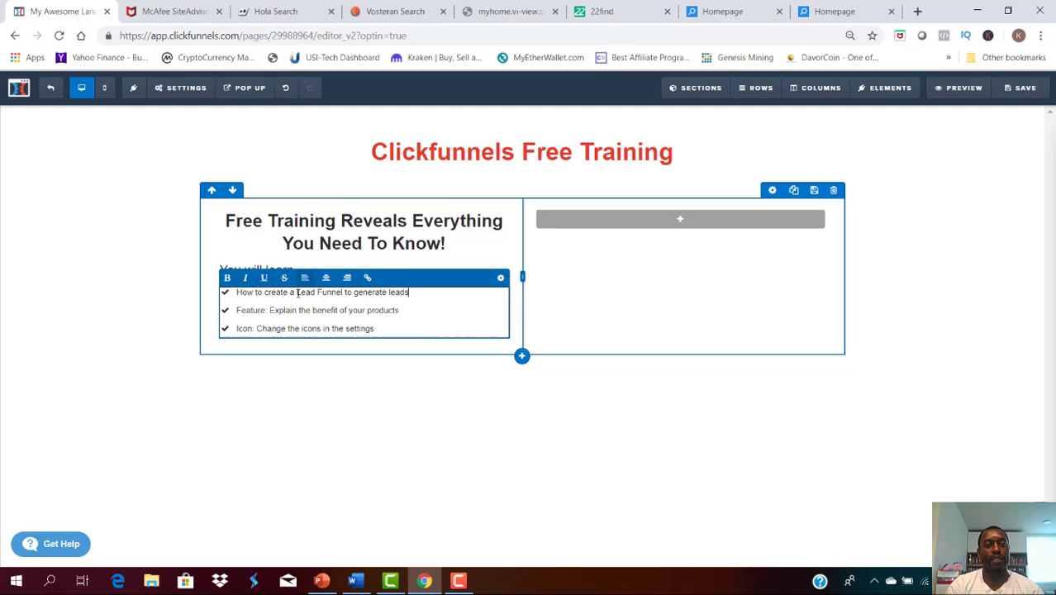
drag(296, 294, 345, 294)
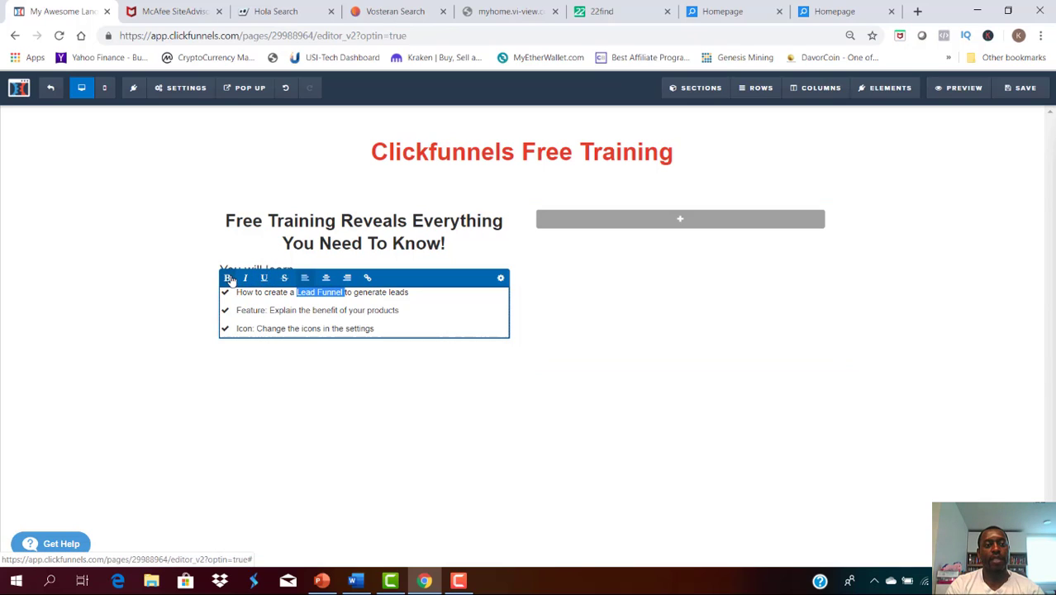
click(230, 280)
Step: Replace the second bullet with "How to create a Webinar Funnel to promote your course, events, books, software etc." and bold "Webinar Funnel"
click(279, 311)
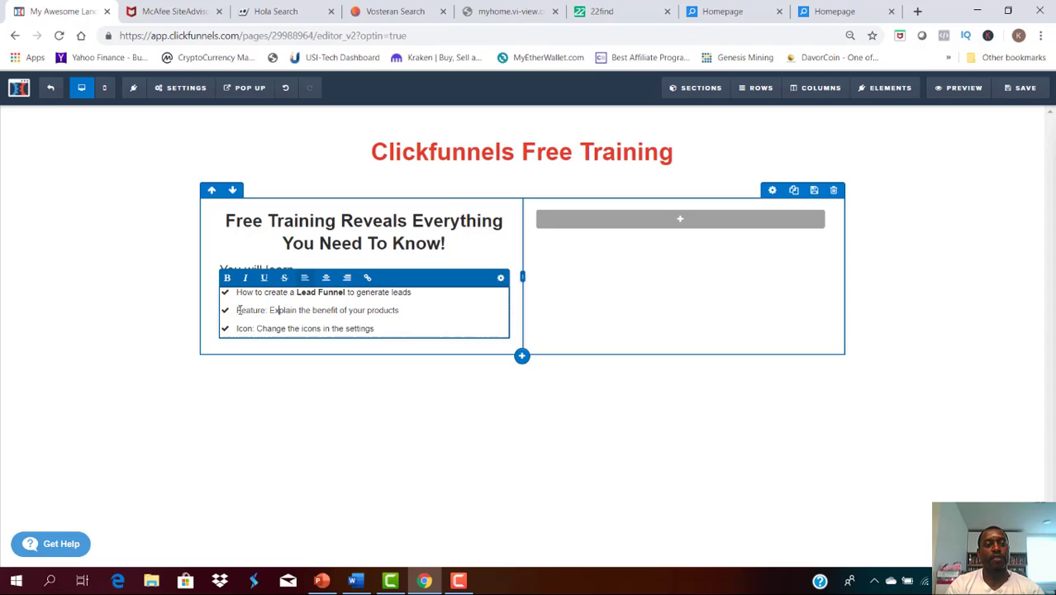
drag(238, 310, 402, 310)
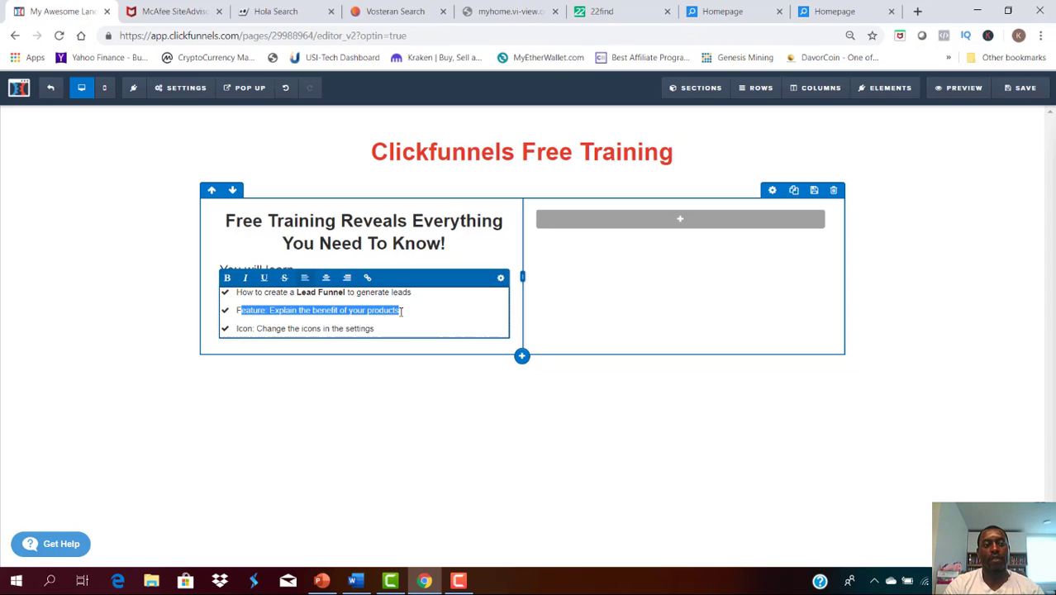
key(BackSpace)
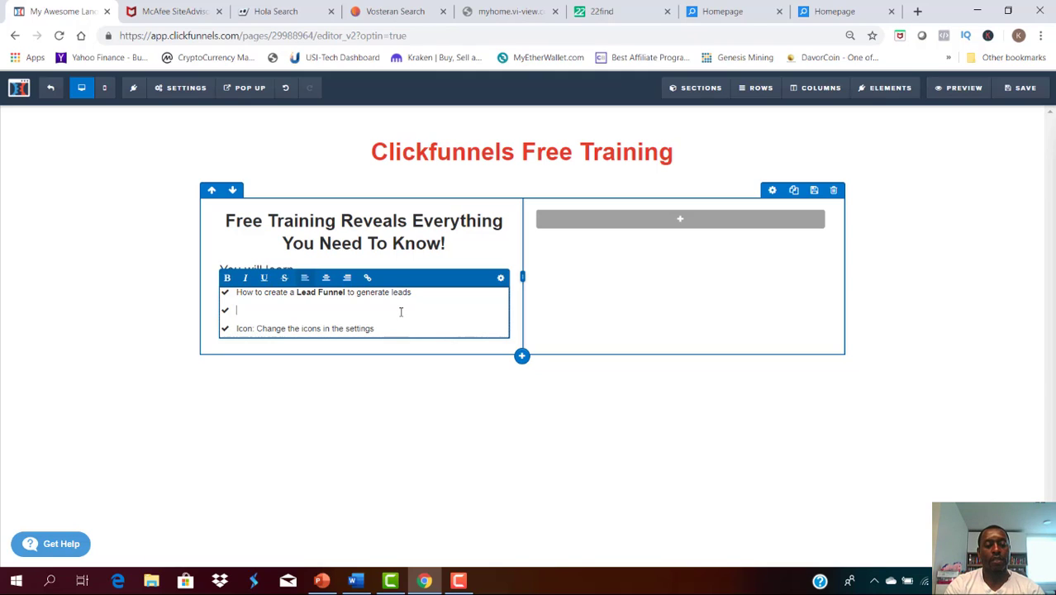
text(How to )
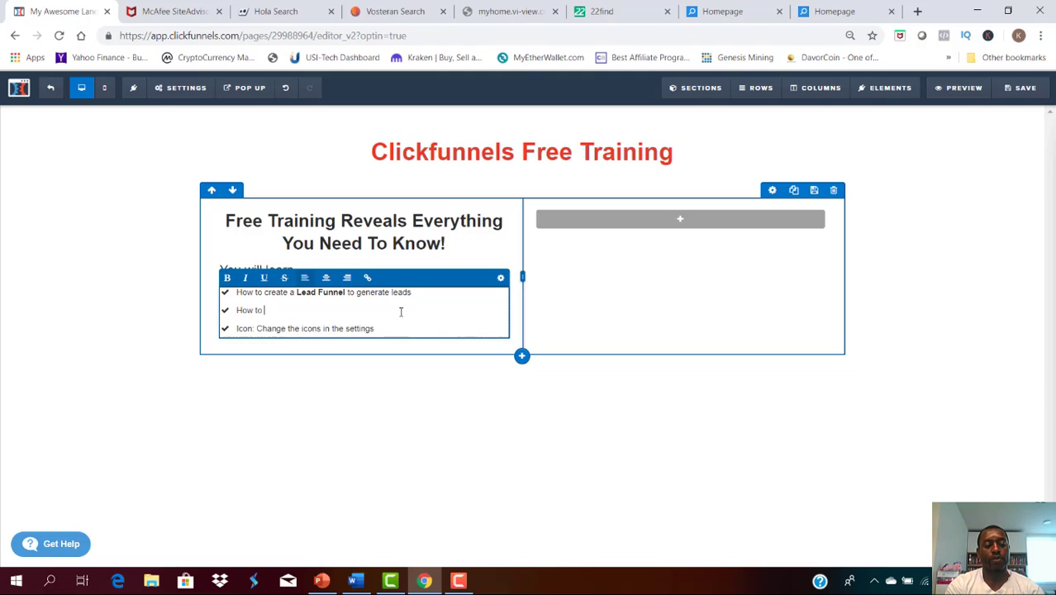
text(create a Webinar Funnel to p)
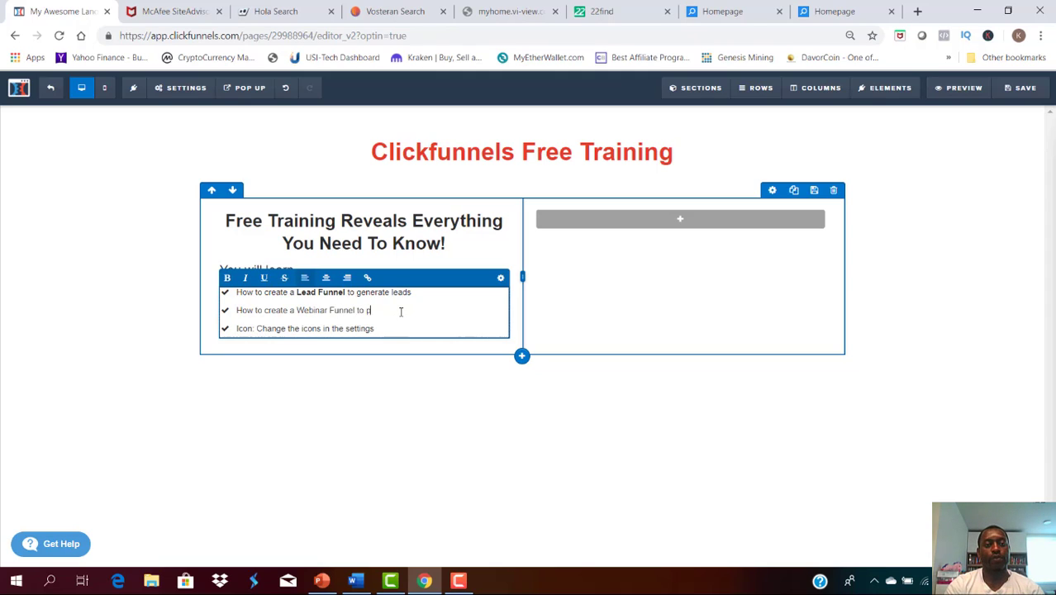
text(romote your course, event)
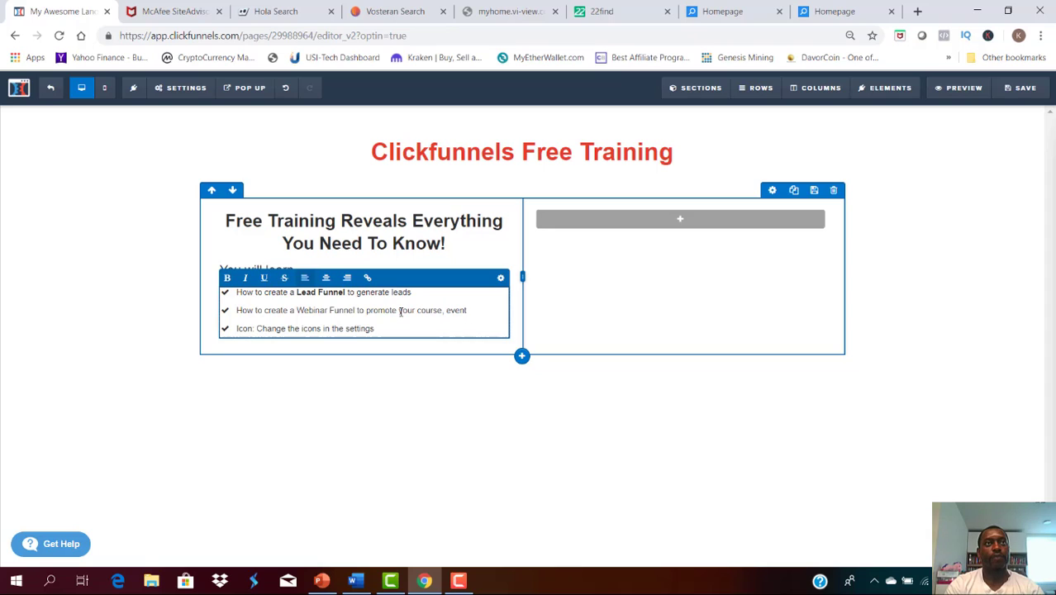
text(s, b)
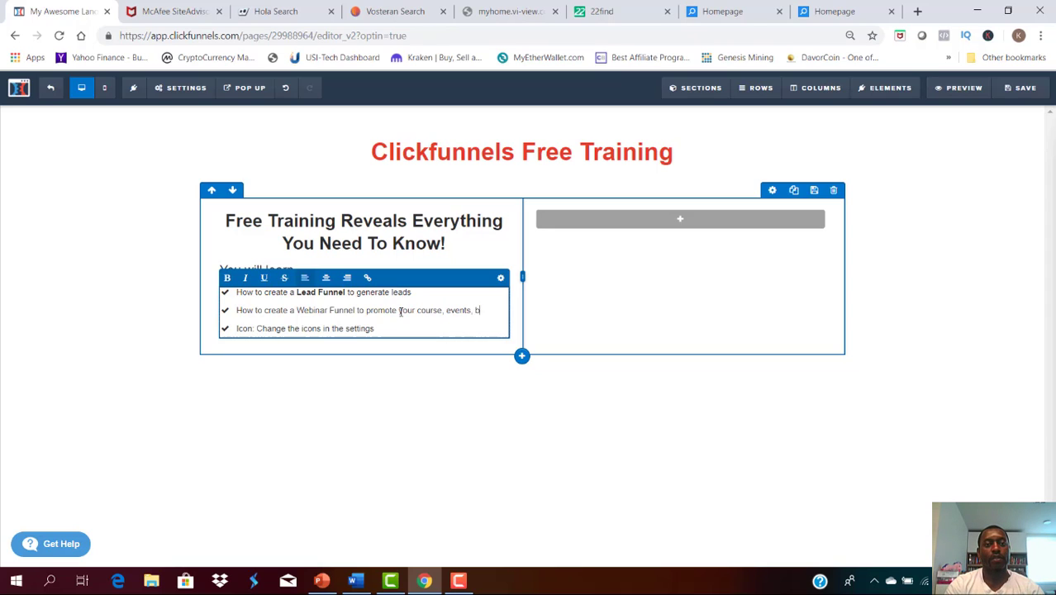
text(ooks, software etc)
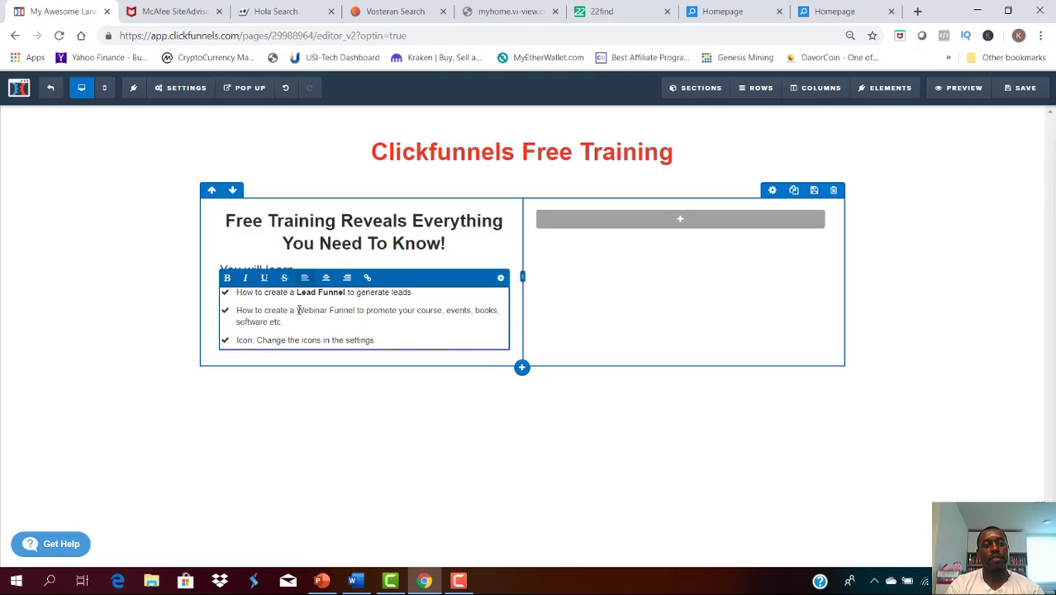
drag(296, 310, 357, 310)
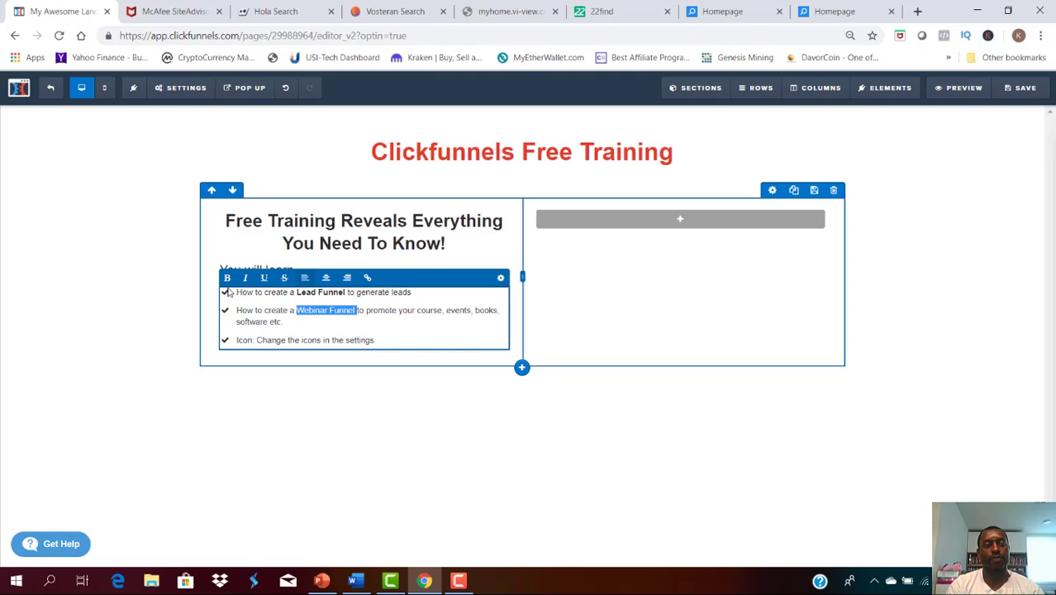
click(228, 279)
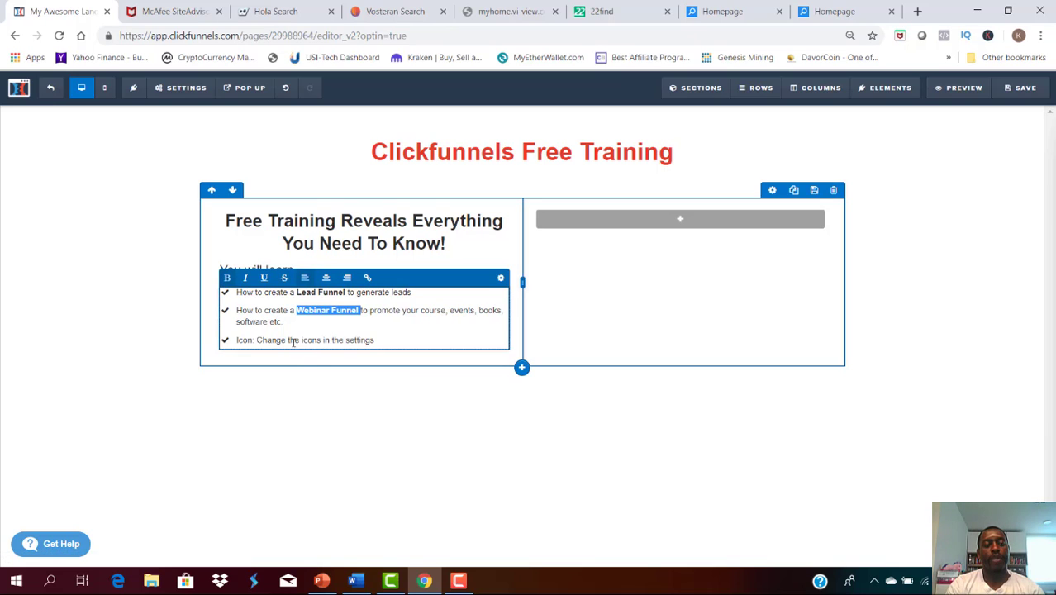
Step: Replace the third bullet's text with "How a Cart and Application Funnel can help you sell your products and services"
click(267, 341)
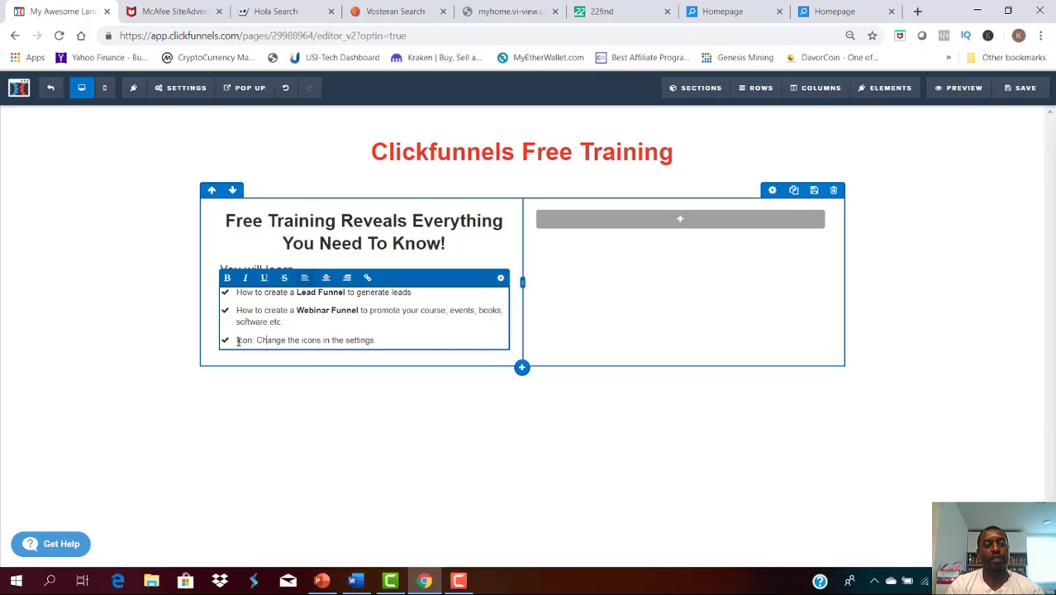
drag(237, 340, 383, 341)
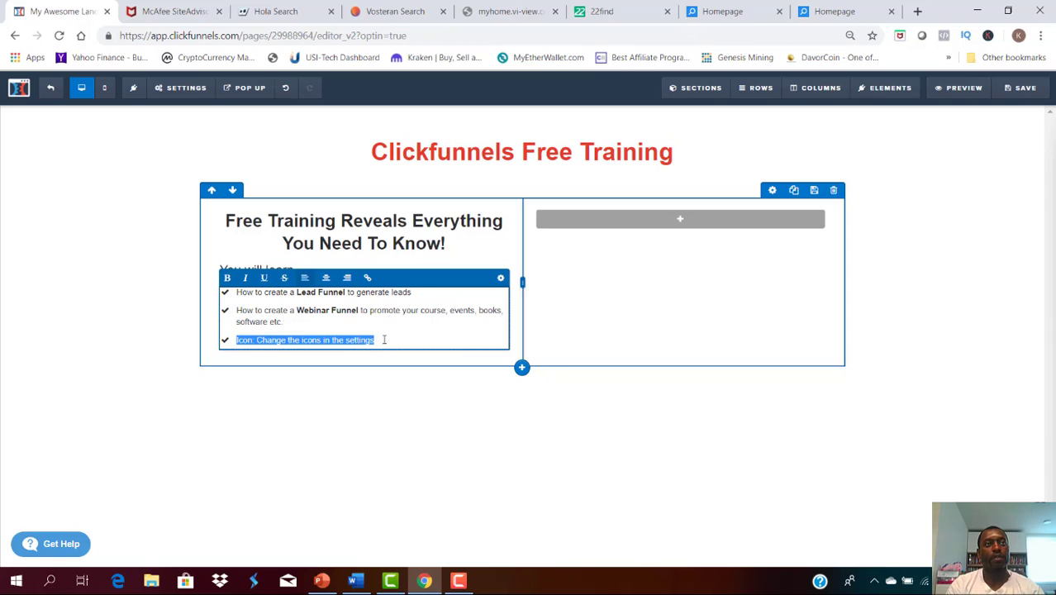
text(H)
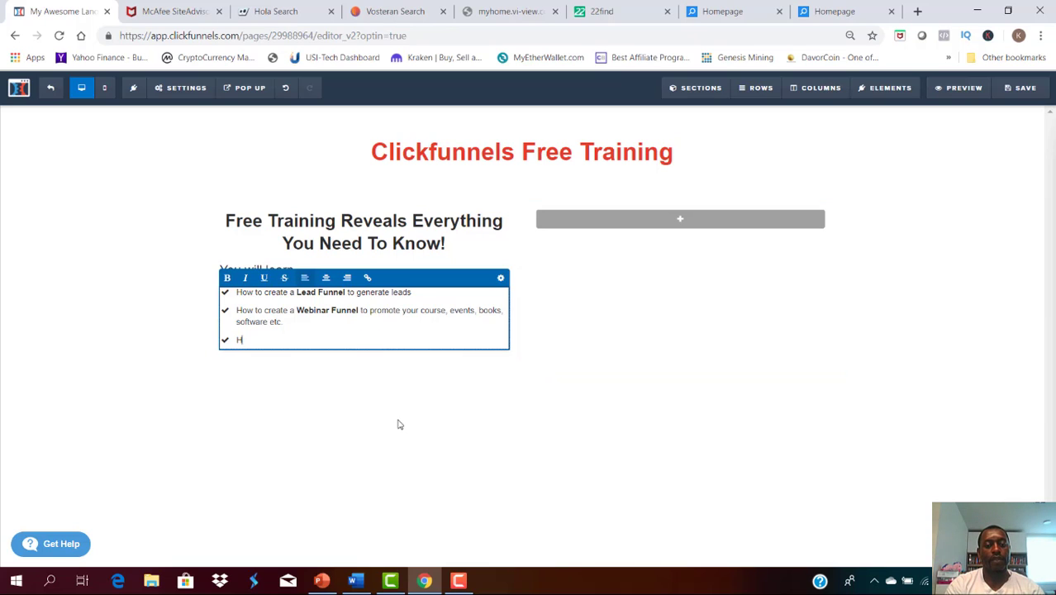
text(ow t)
key(BackSpace)
text(a Cart)
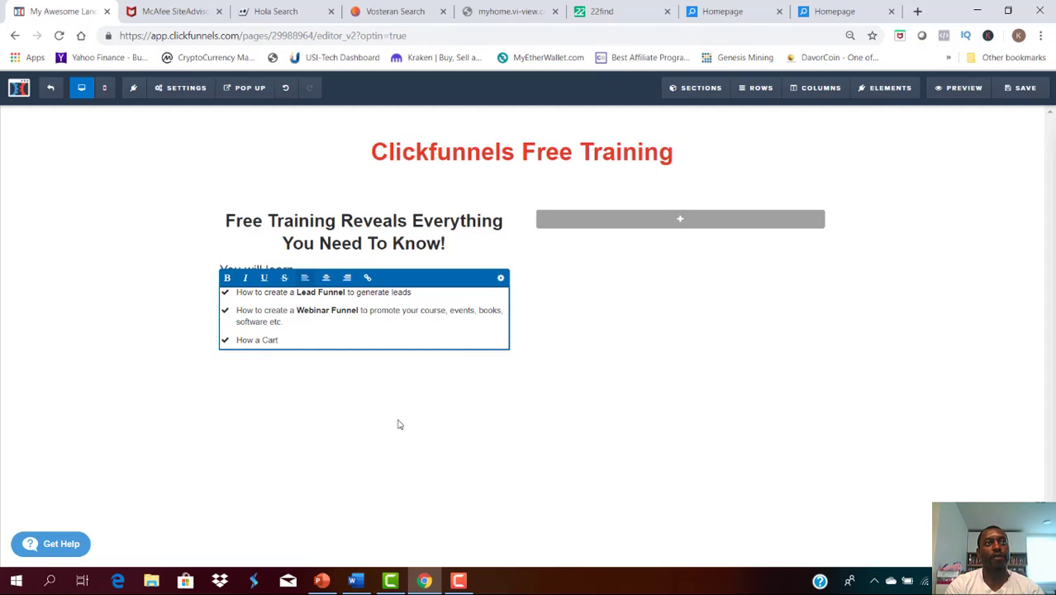
text( and APp)
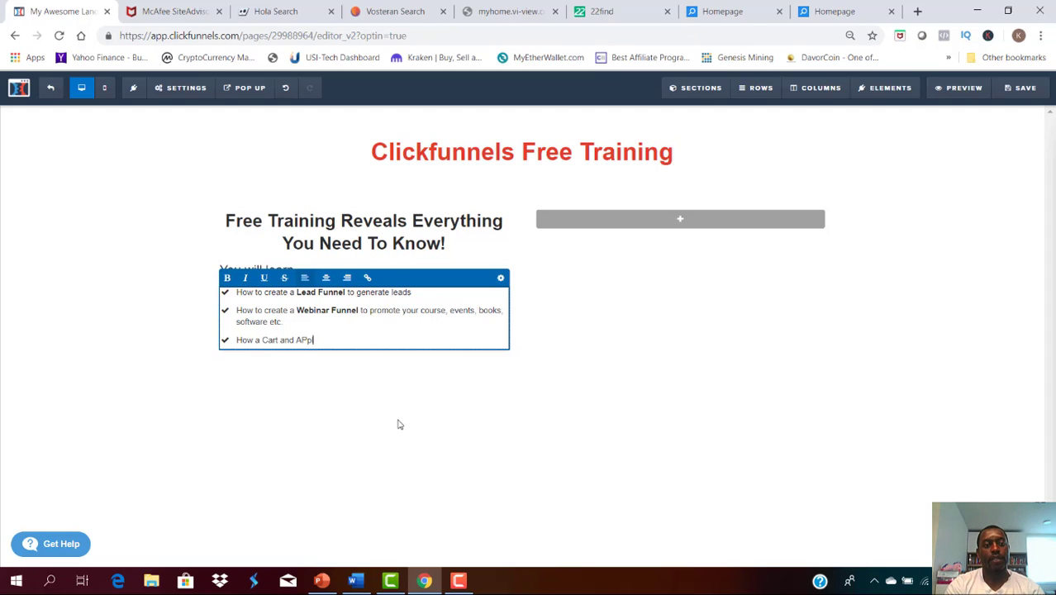
key(BackSpace)
key(BackSpace)
text(pplication Funnel can help)
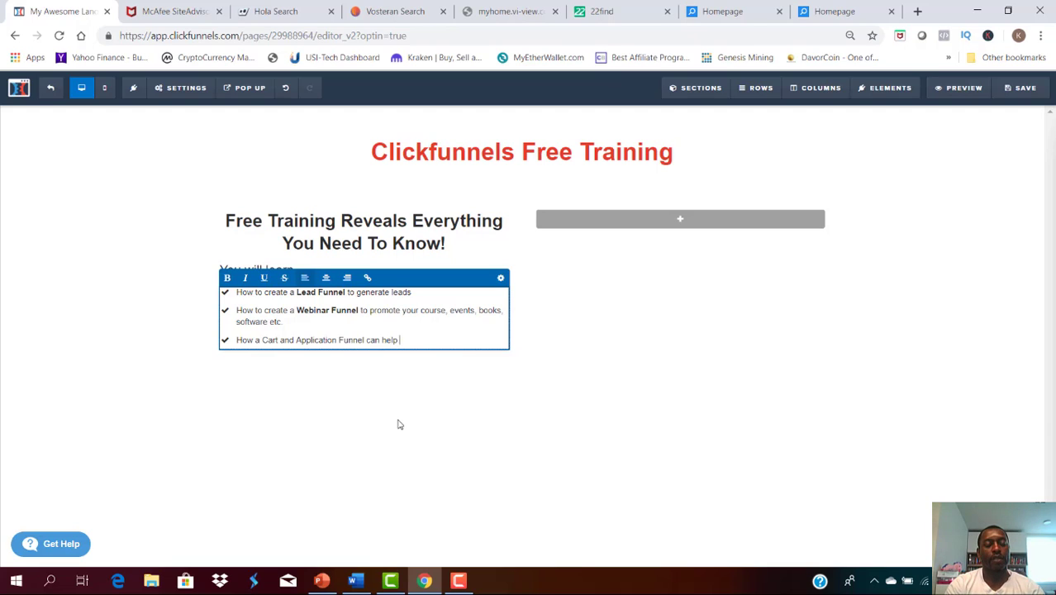
text( yousell your)
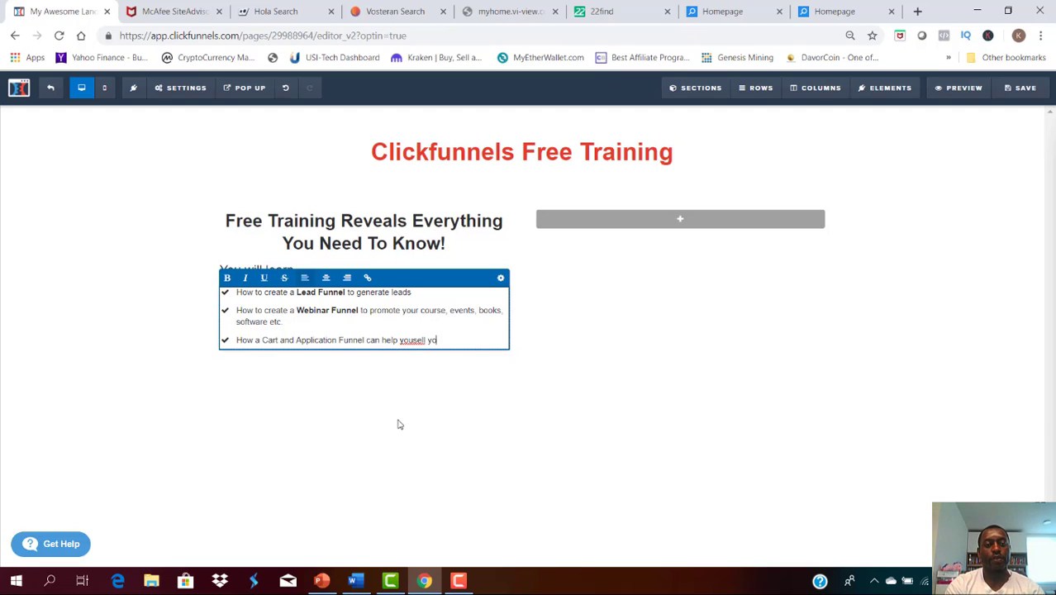
key(BackSpace)
key(BackSpace)
key(BackSpace)
key(BackSpace)
key(BackSpace)
key(BackSpace)
key(BackSpace)
key(BackSpace)
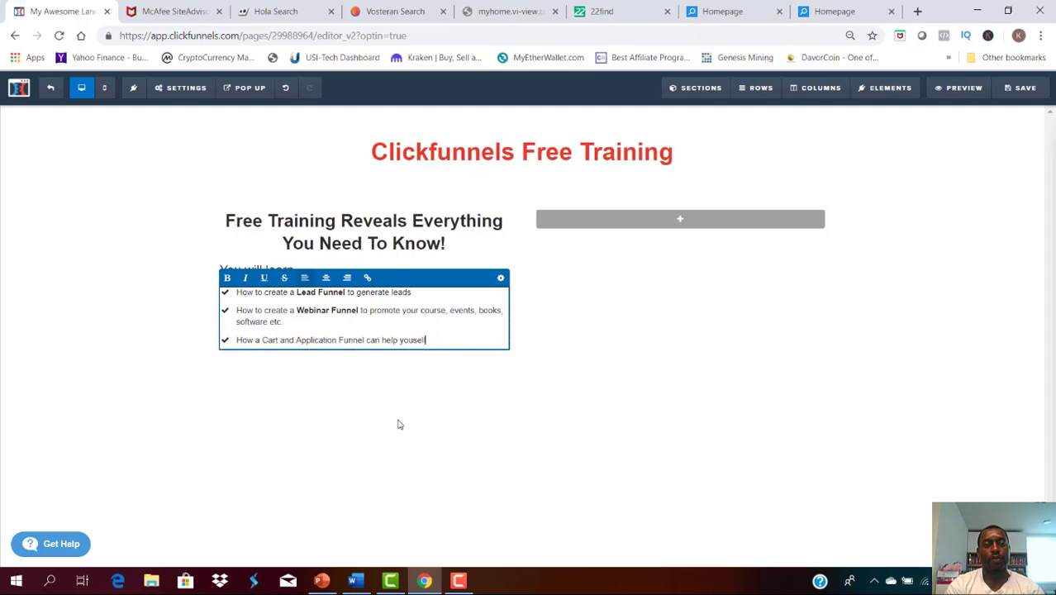
text(sell yo)
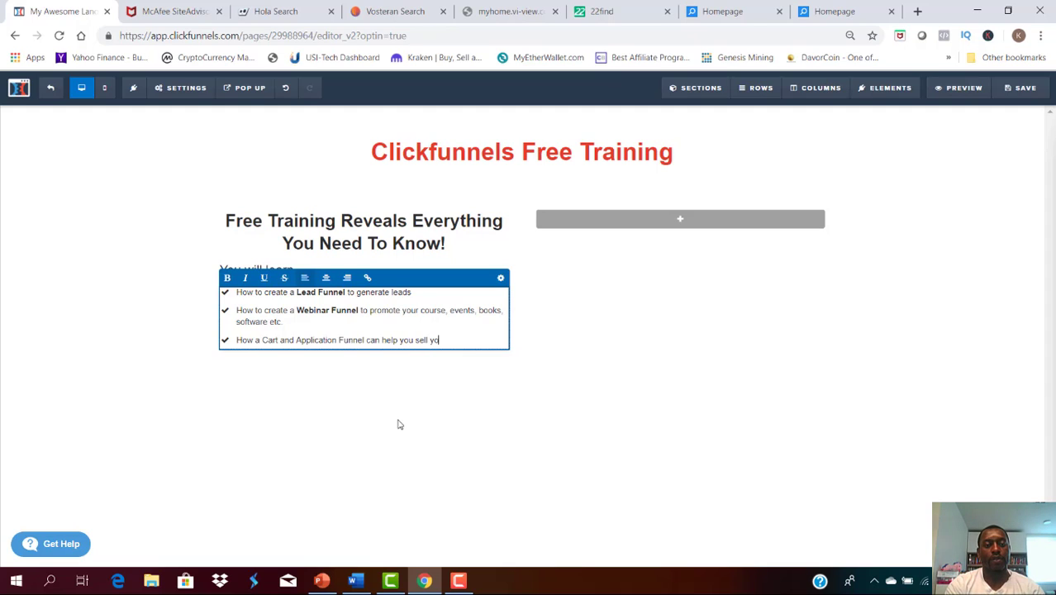
text(ur produc)
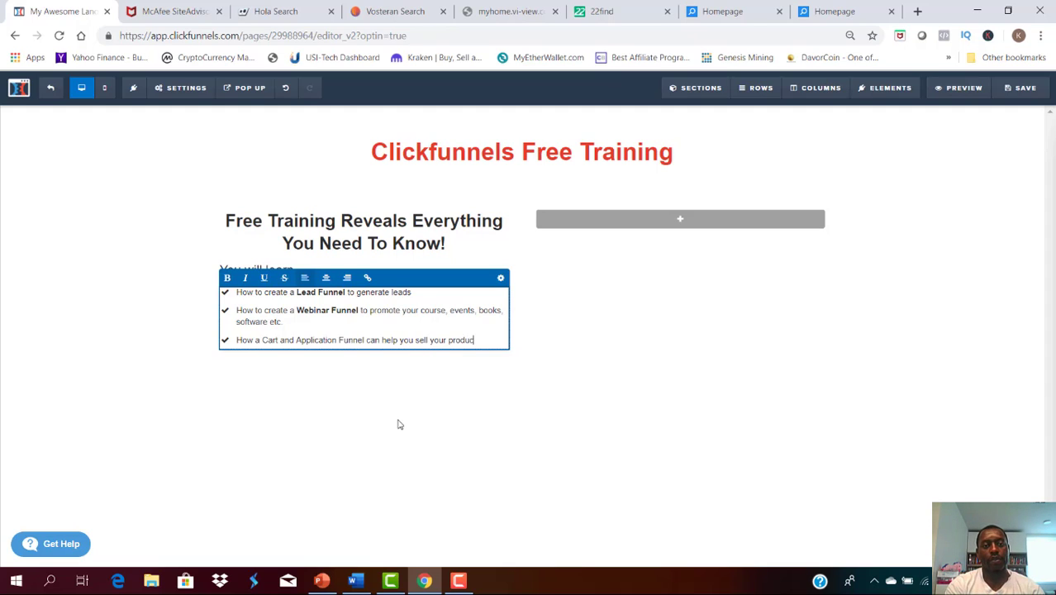
text(ts and services)
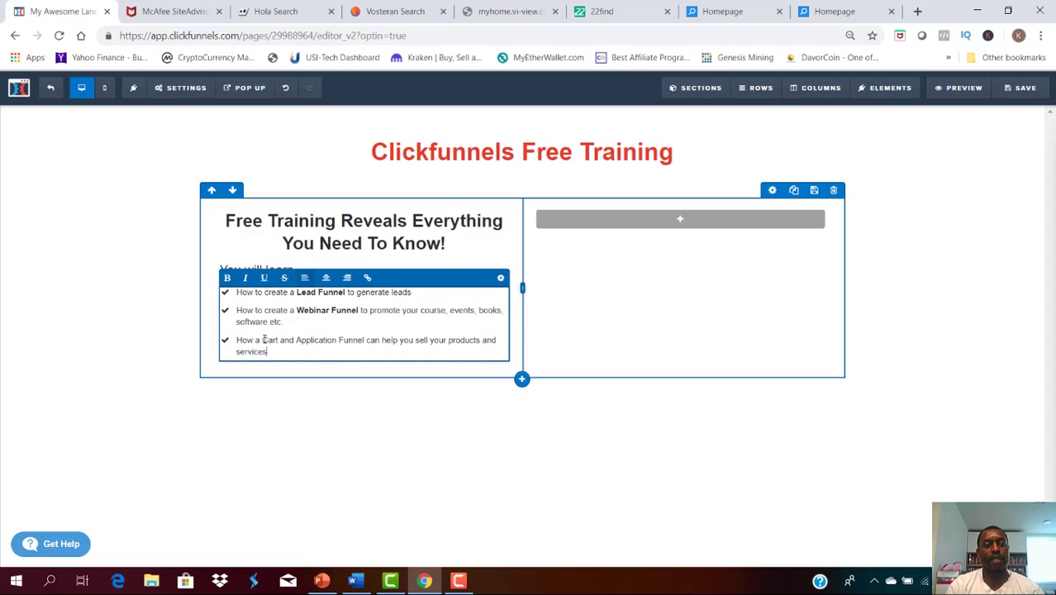
Step: Make "Cart" and "Application Funnel" bold in the third bullet and finish editing the list text
drag(263, 340, 281, 340)
click(226, 278)
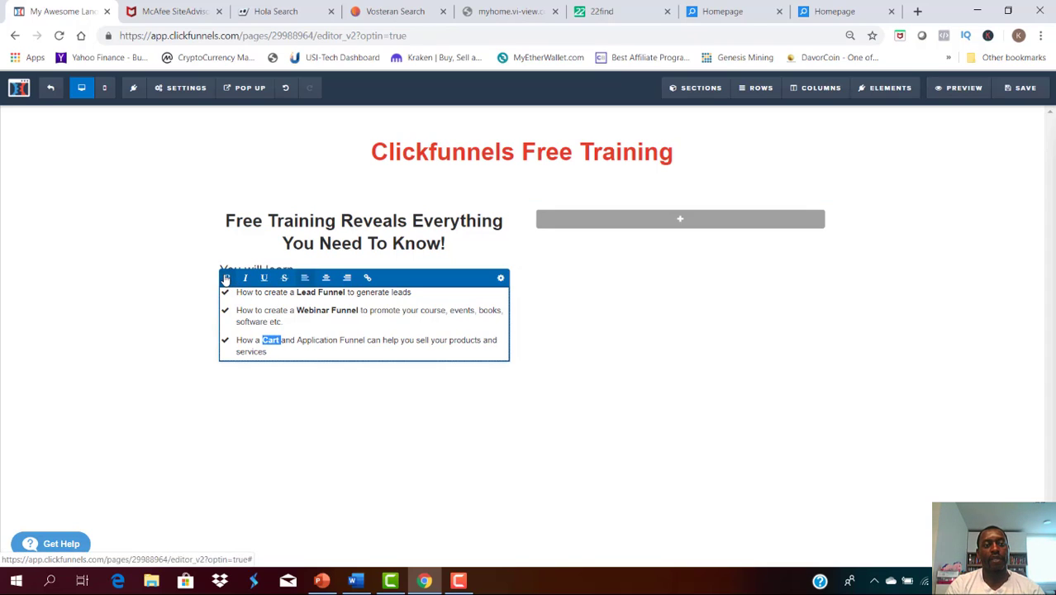
drag(298, 340, 364, 340)
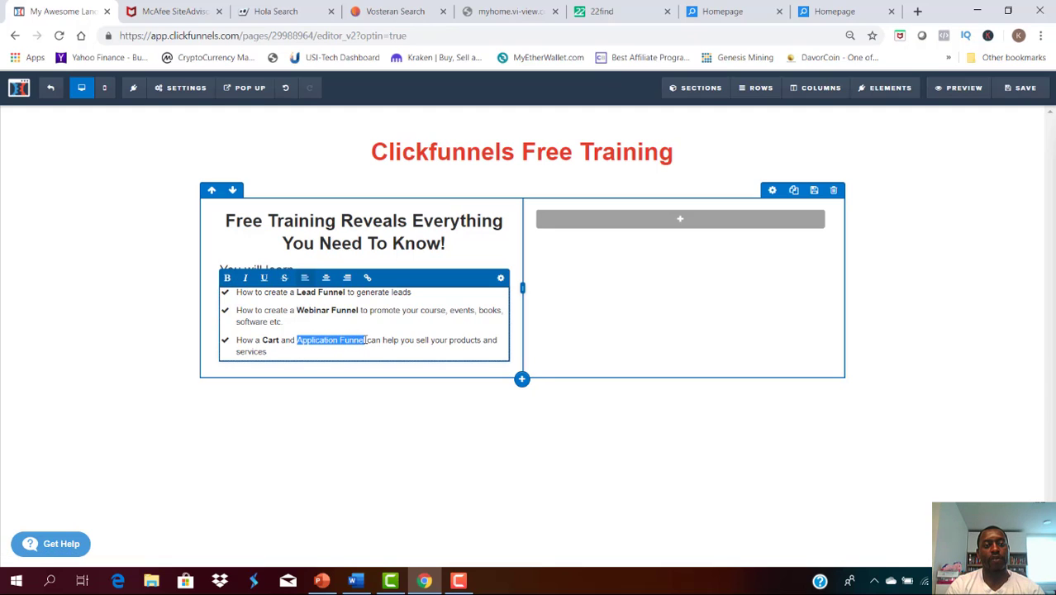
click(226, 277)
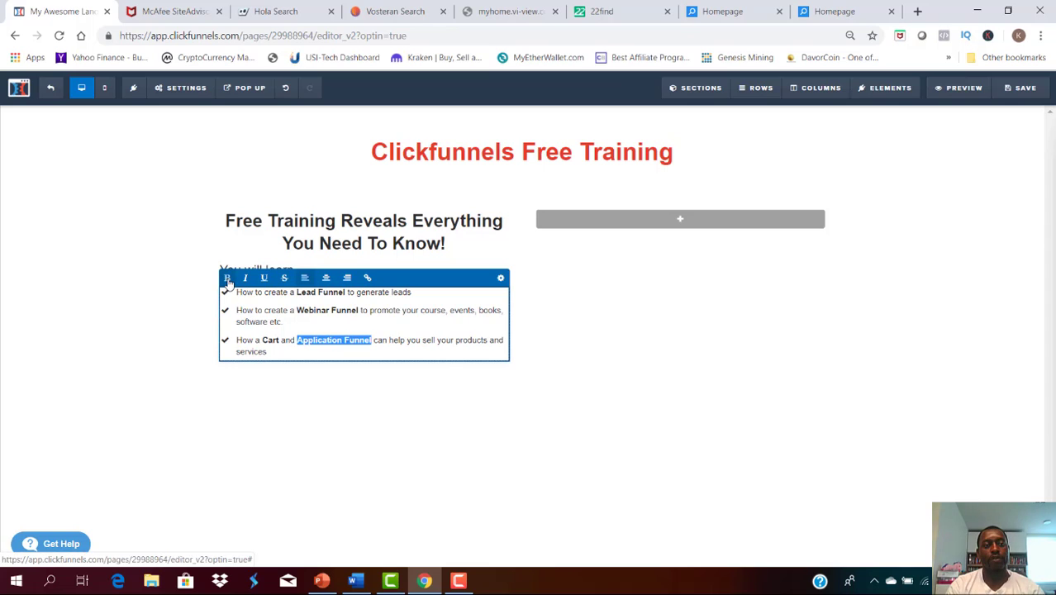
click(372, 426)
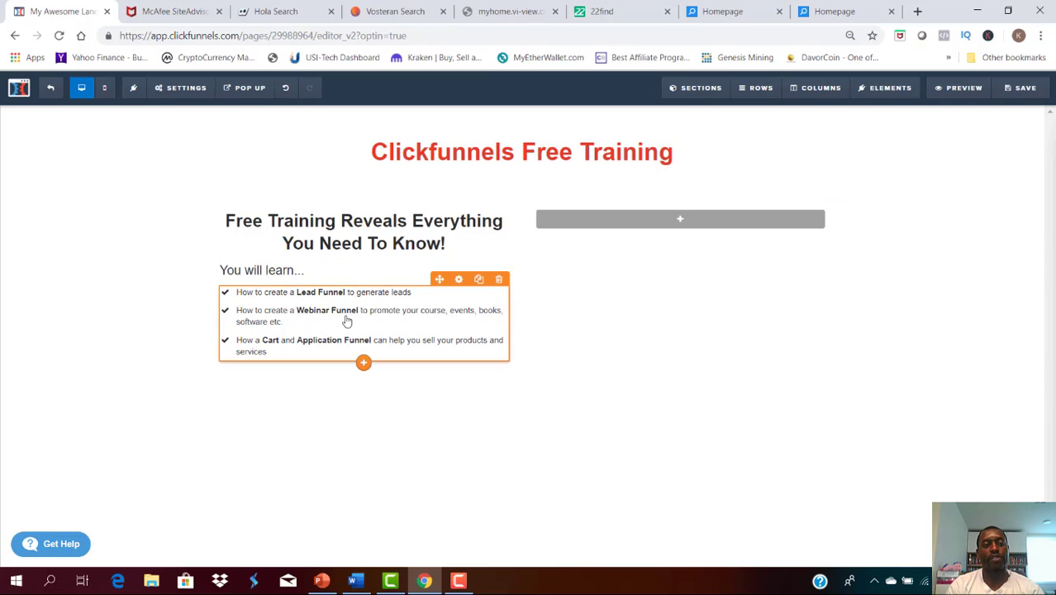
Step: Set the font size of the bullet list below "You will learn..." to 18
click(459, 280)
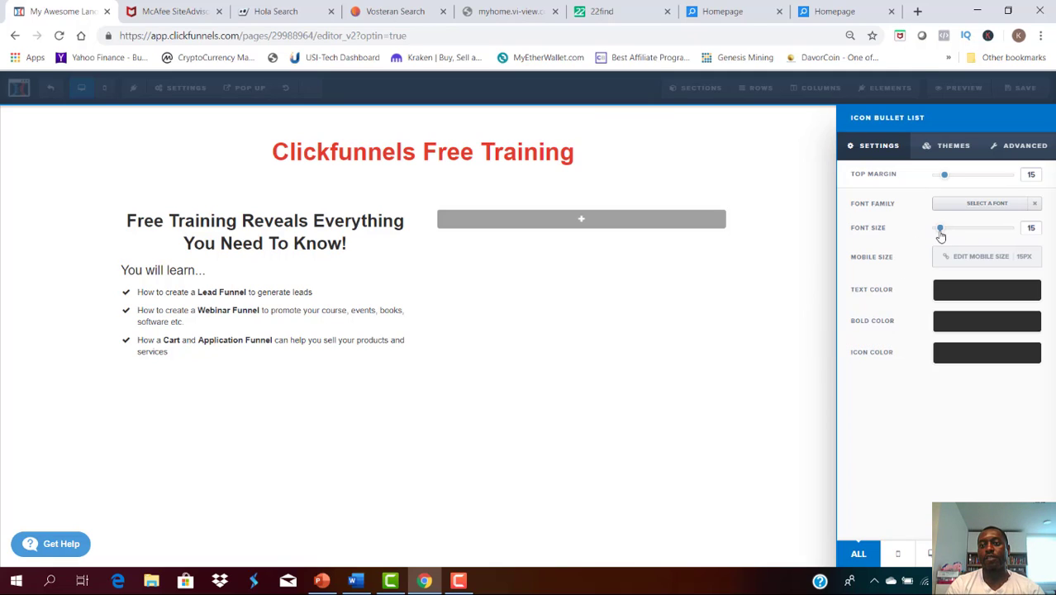
drag(943, 233, 947, 233)
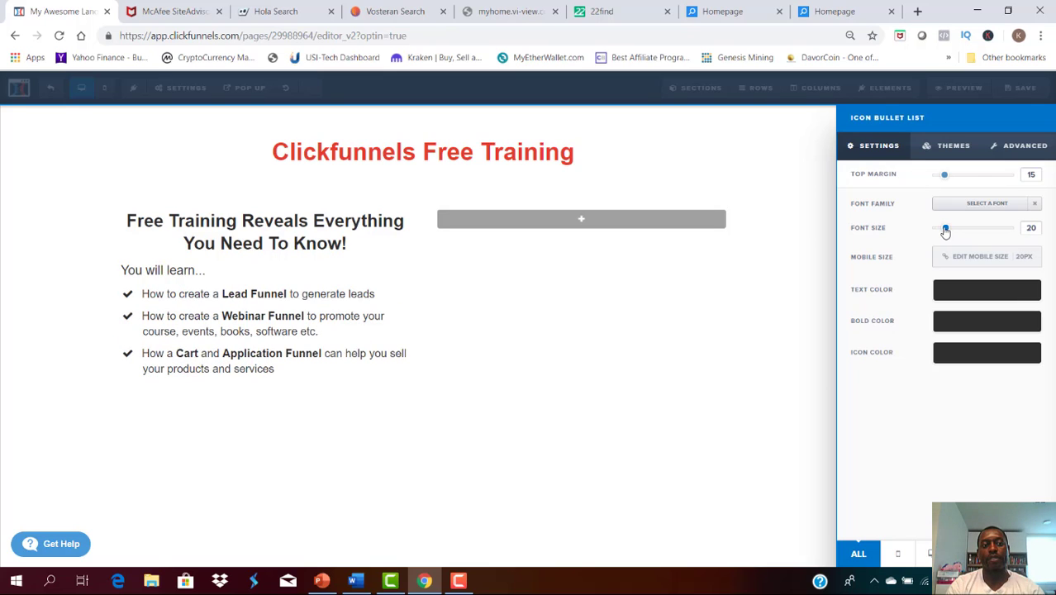
drag(947, 233, 945, 233)
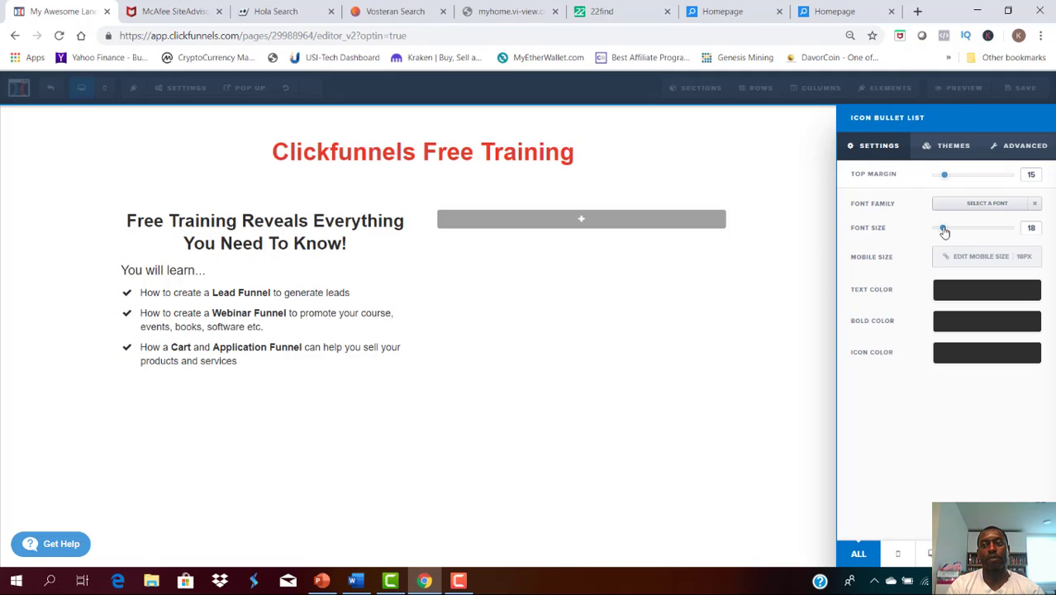
Step: Add a headline element to the empty second column of the two-column row
click(488, 359)
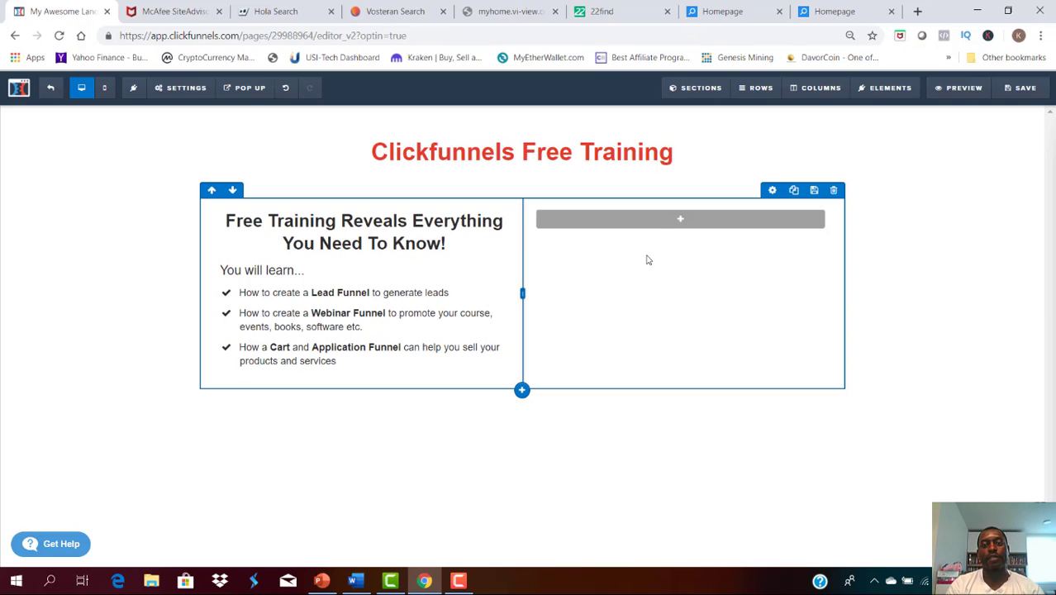
mouse_move(678, 218)
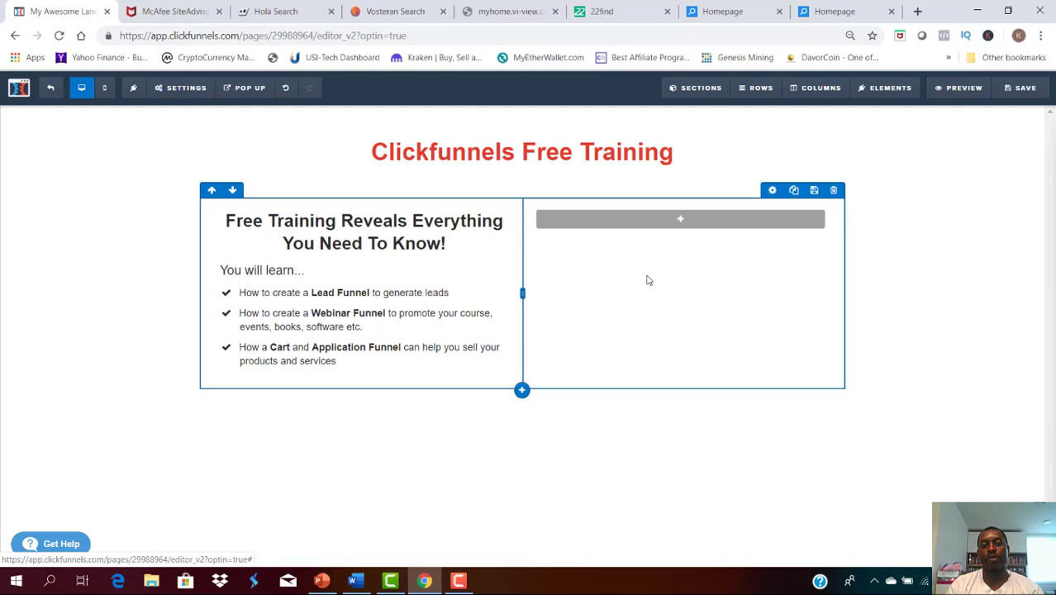
click(674, 220)
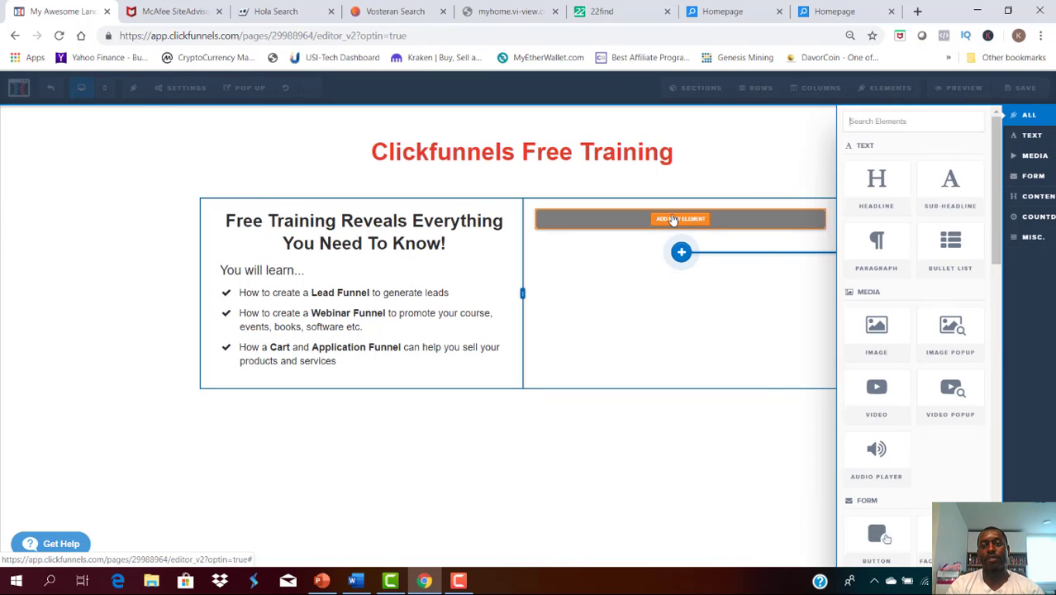
click(861, 185)
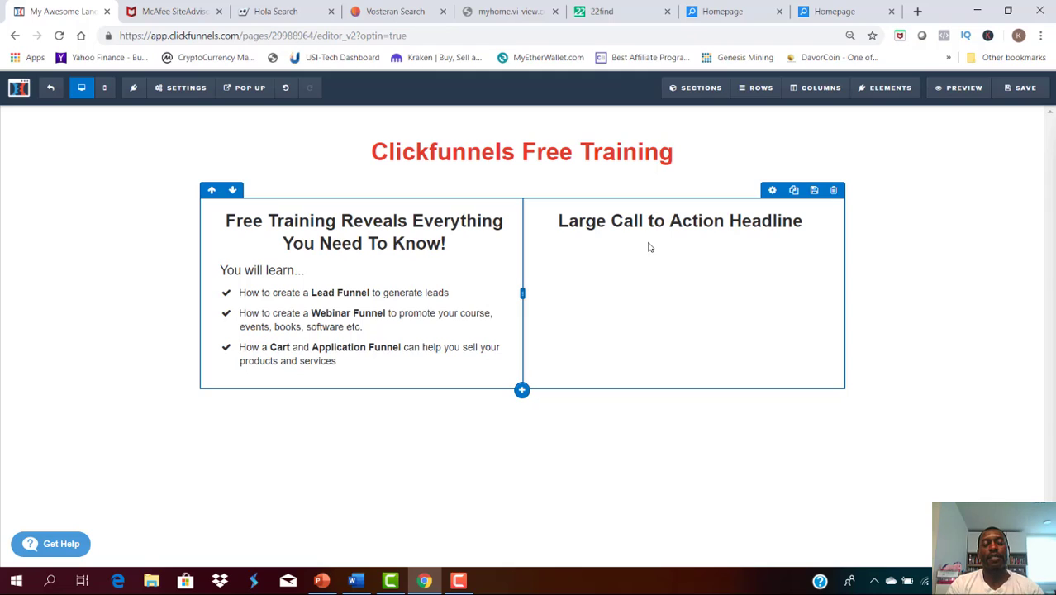
Step: Replace the second column's placeholder headline text with "Sign Up For Your Free Training"
click(606, 226)
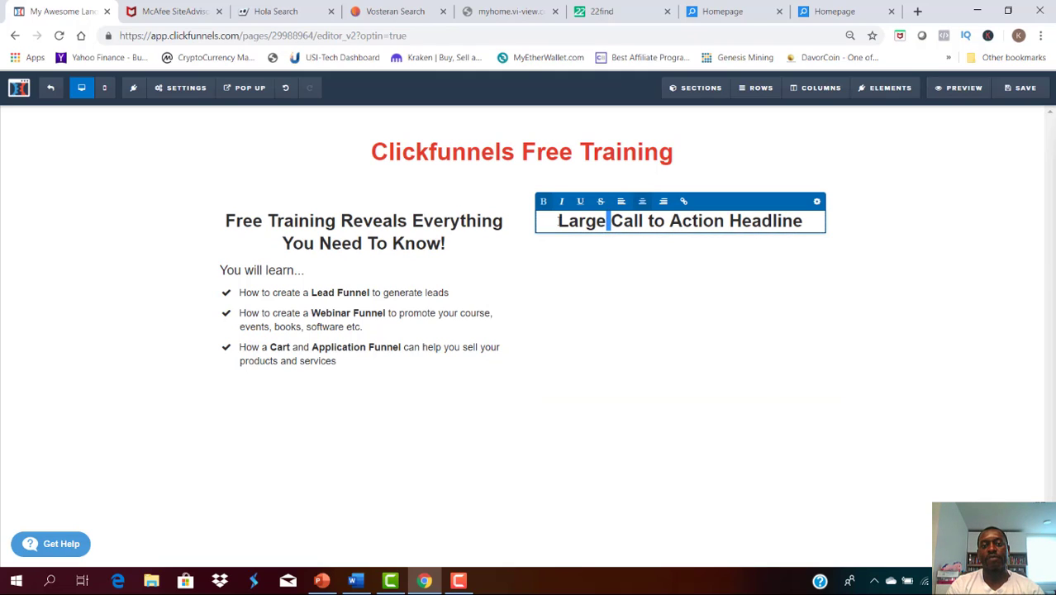
click(557, 221)
shift+click(802, 220)
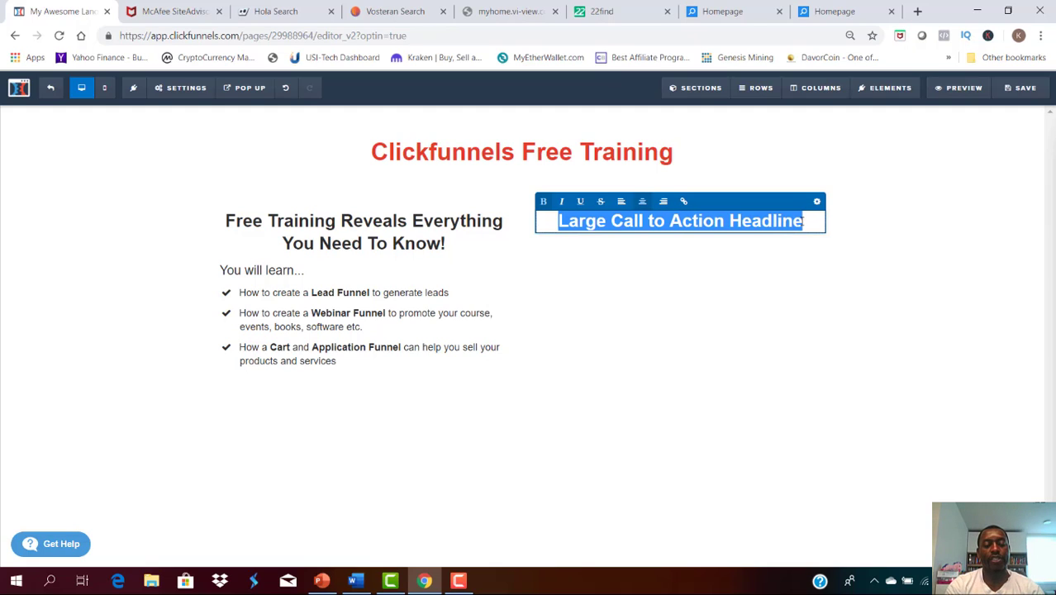
text(Sign)
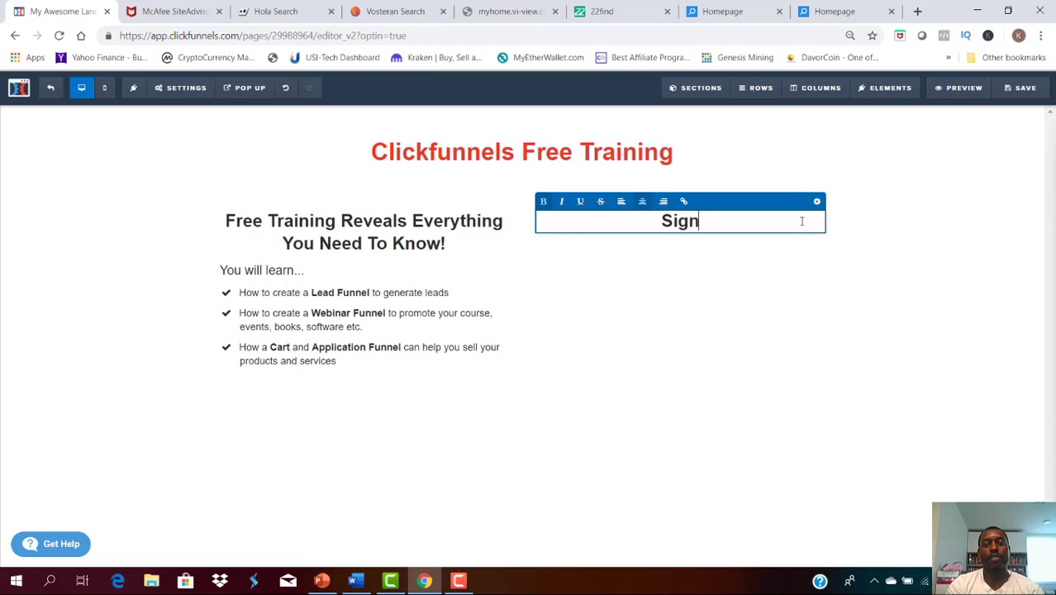
text( Up)
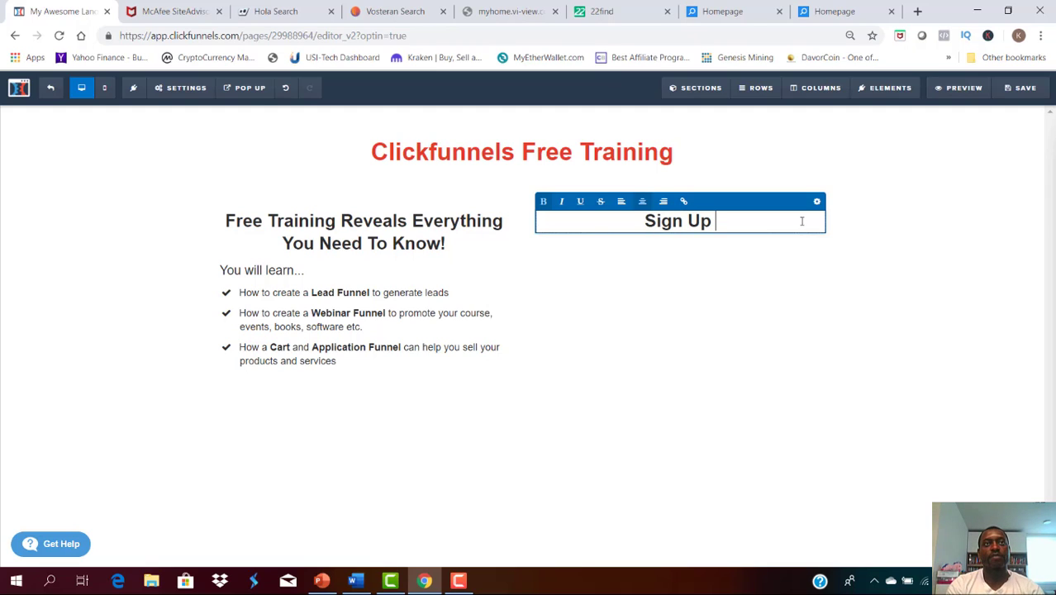
text( For Y)
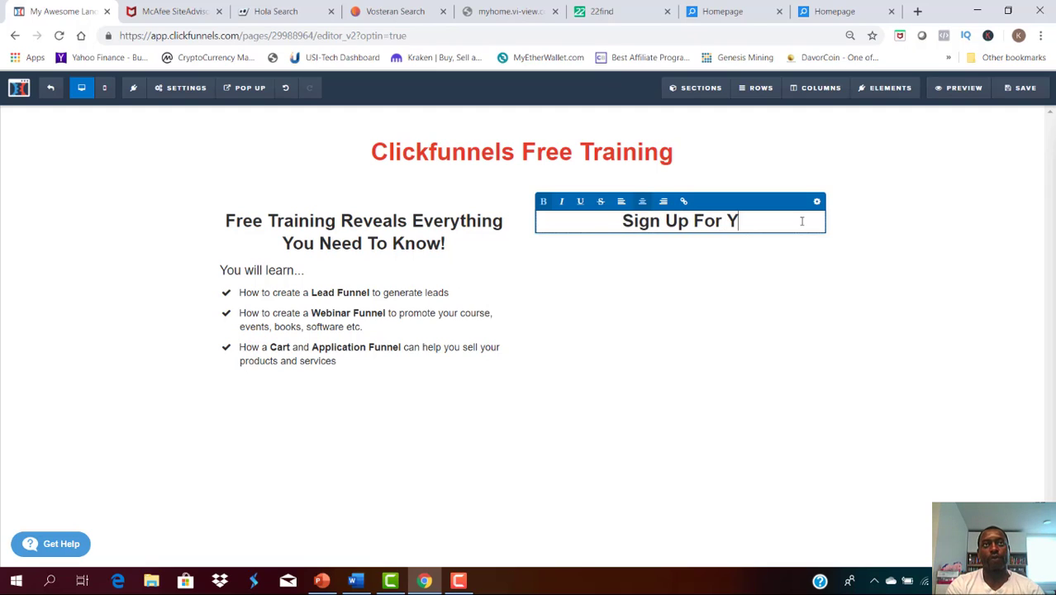
text(our )
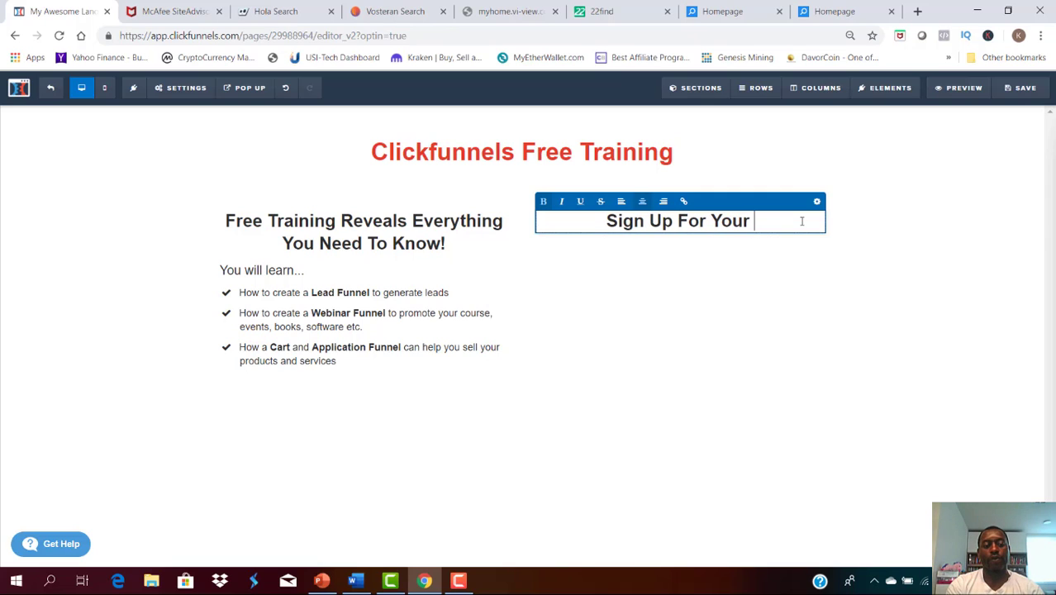
text(Free Tr)
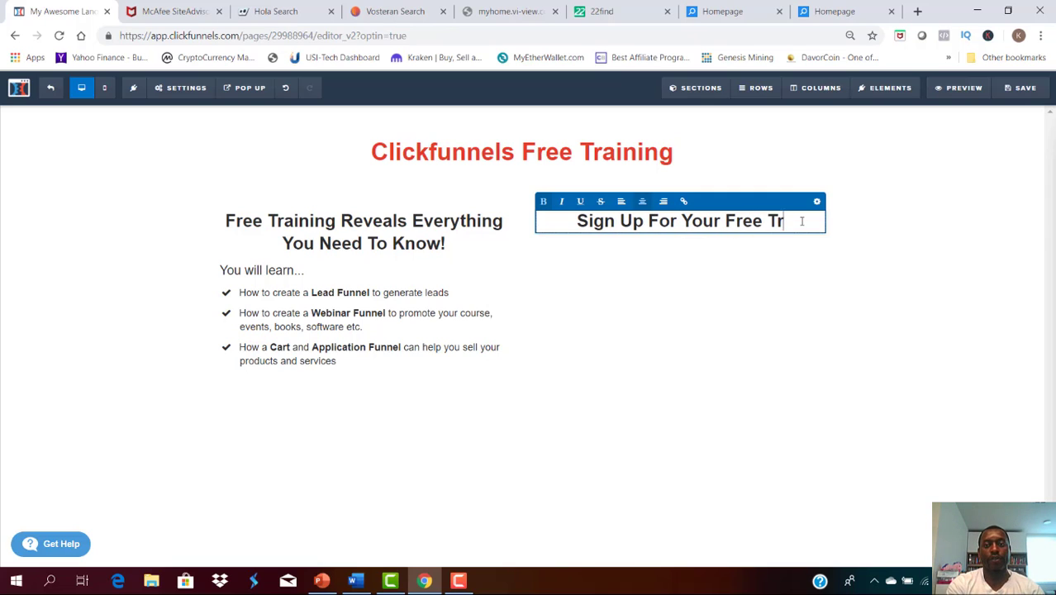
text(aining)
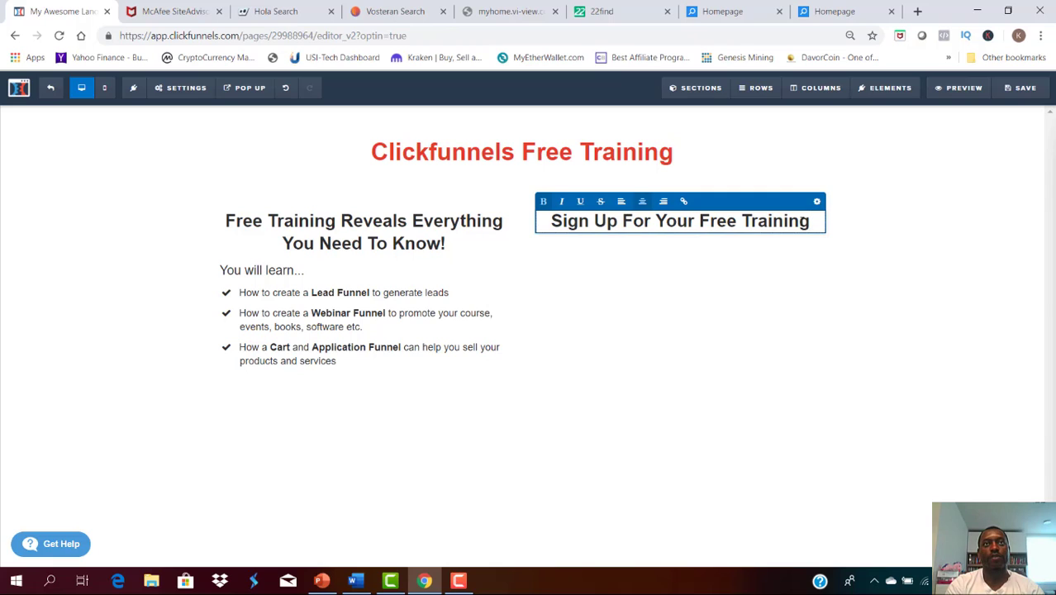
click(702, 298)
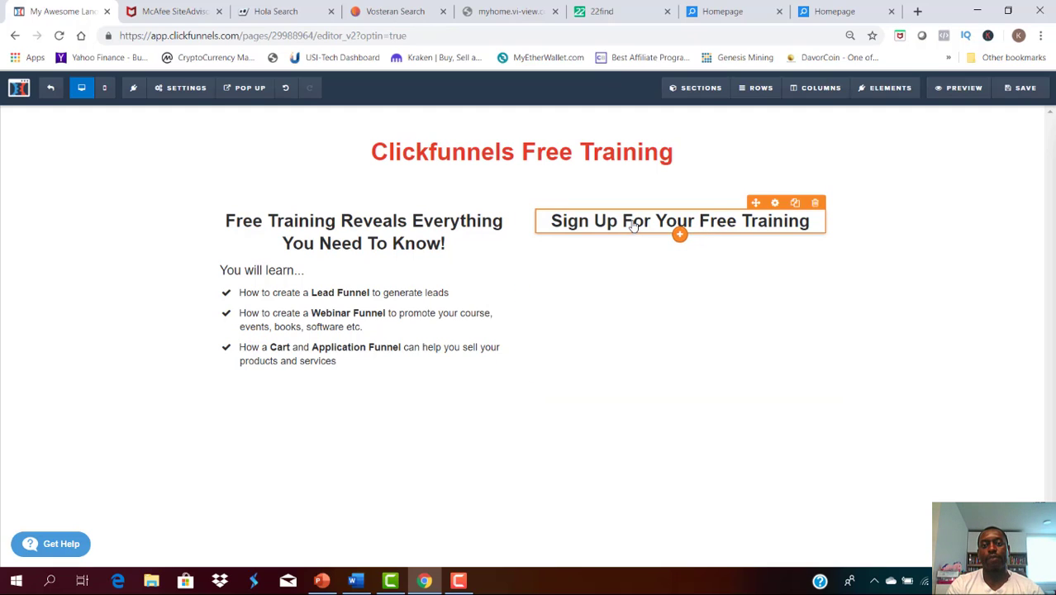
Step: Add a sub-headline element directly below the "Sign Up For Your Free Training" headline
click(680, 234)
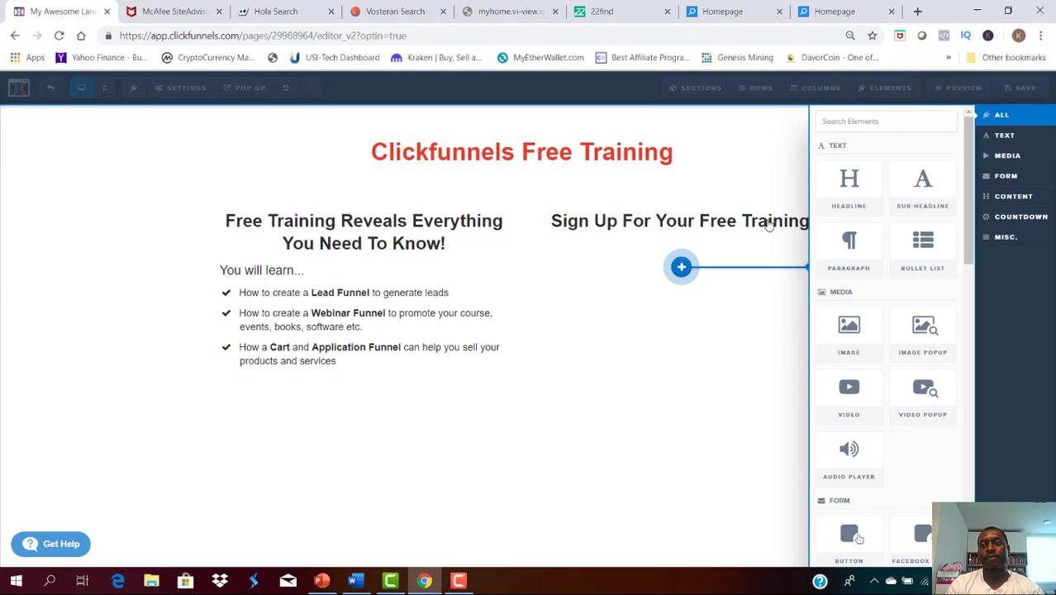
click(934, 195)
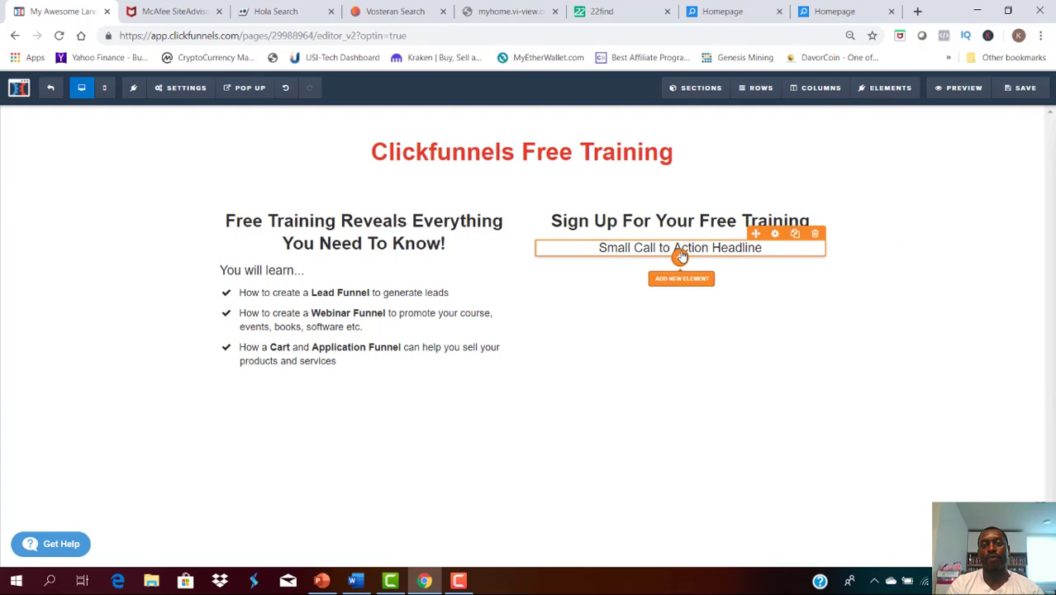
click(680, 257)
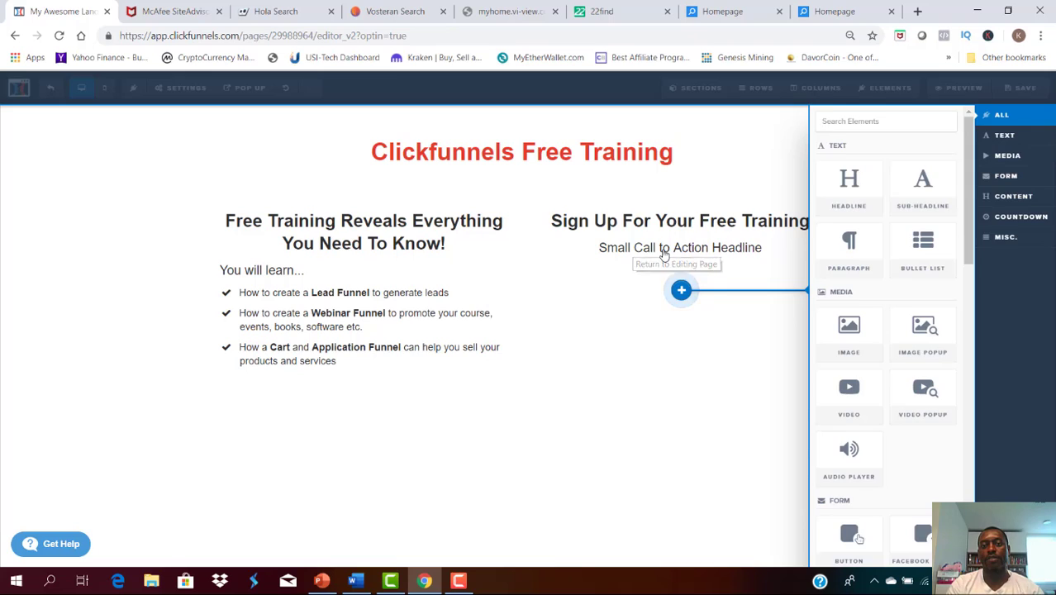
click(638, 252)
Step: Replace the placeholder sub-headline text in the second column with "We Will Email You The Training Right Away..."
double_click(638, 250)
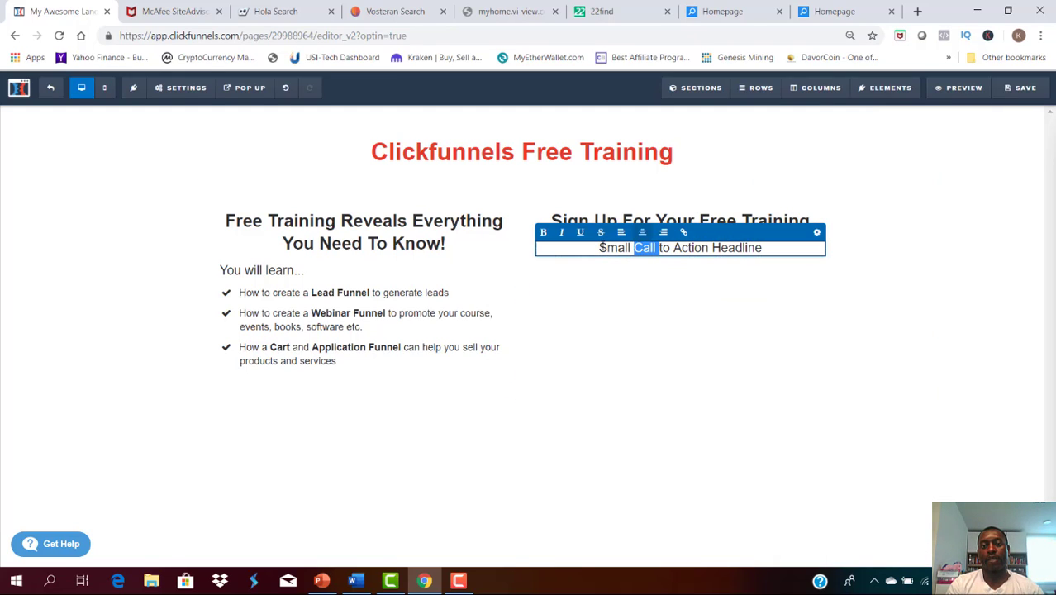
click(600, 247)
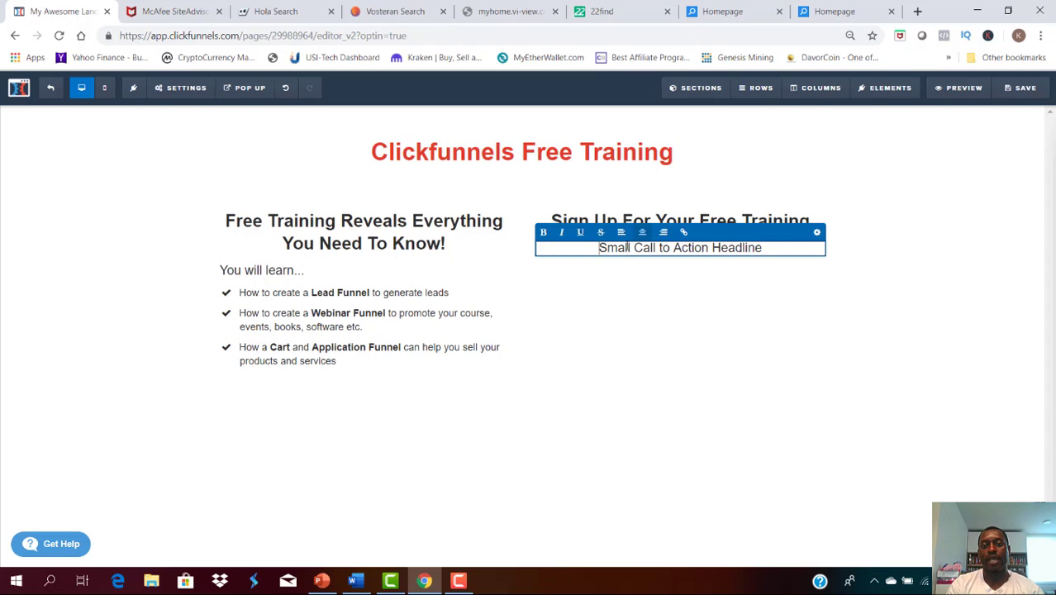
drag(600, 248, 762, 246)
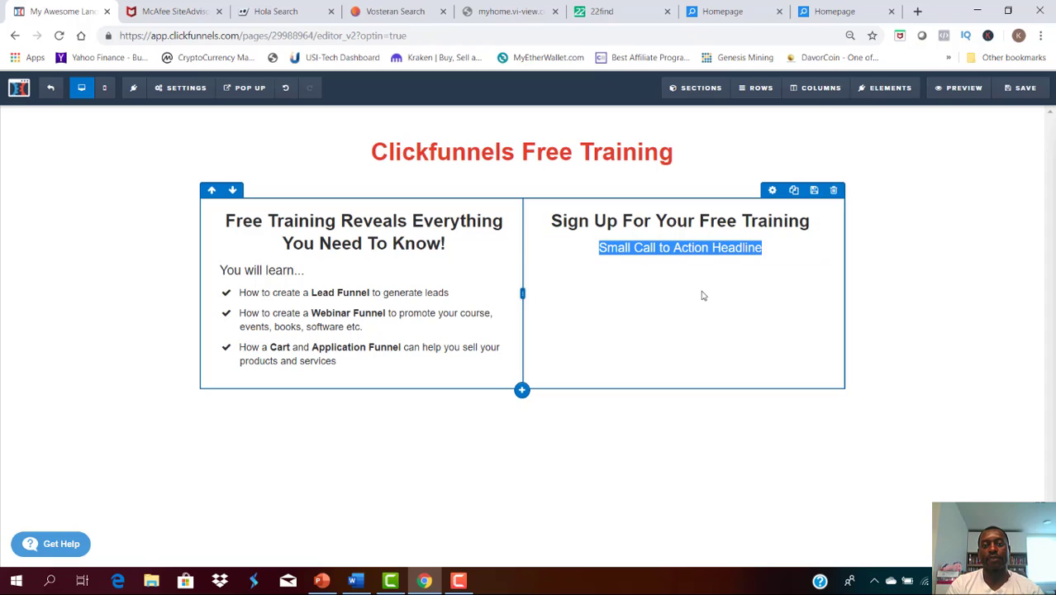
click(682, 250)
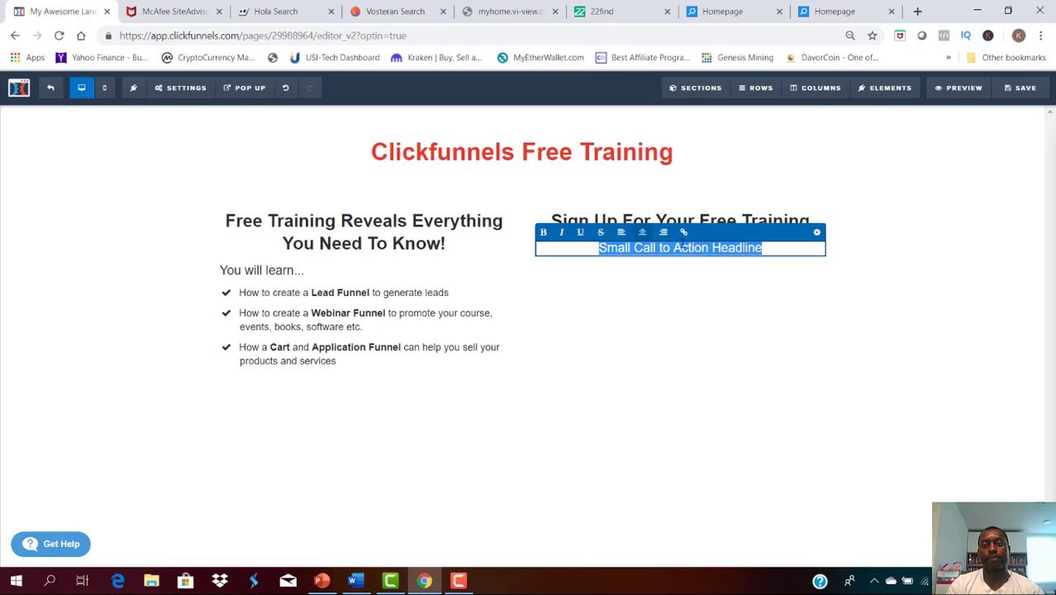
text(W)
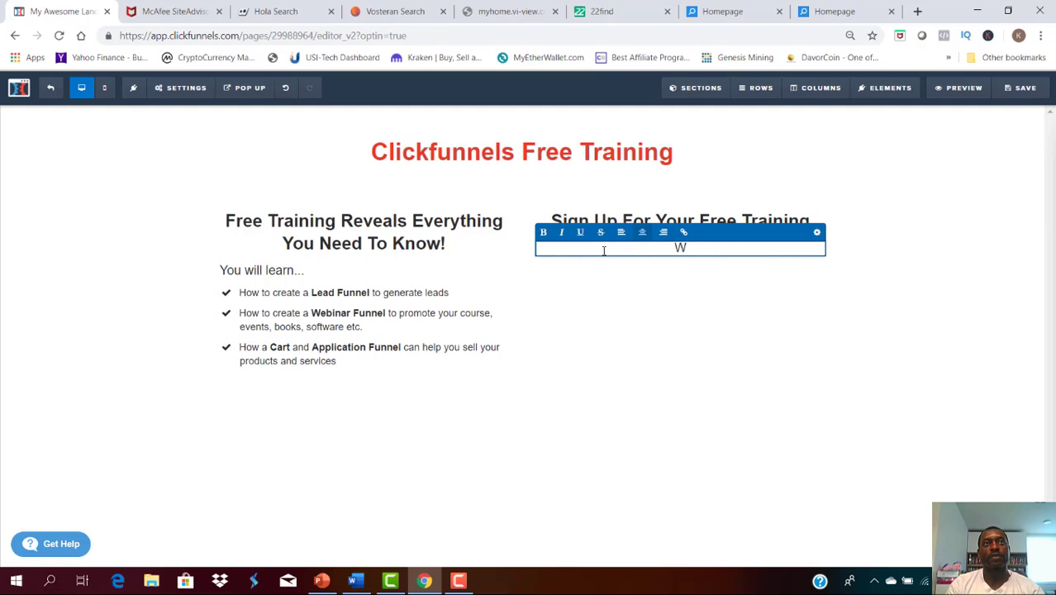
text(e)
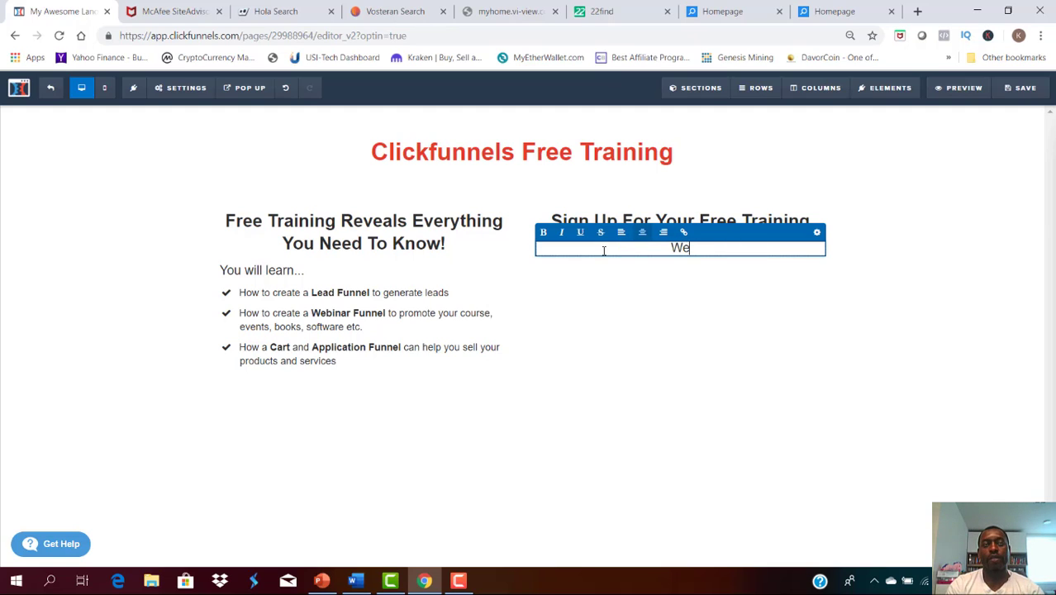
text( Will E)
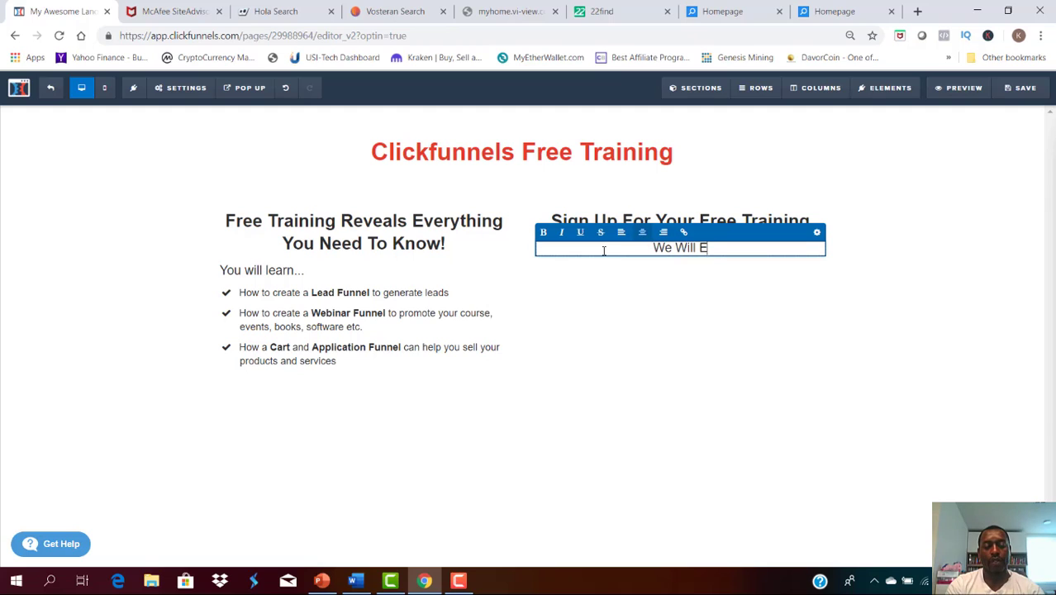
text(mail Y)
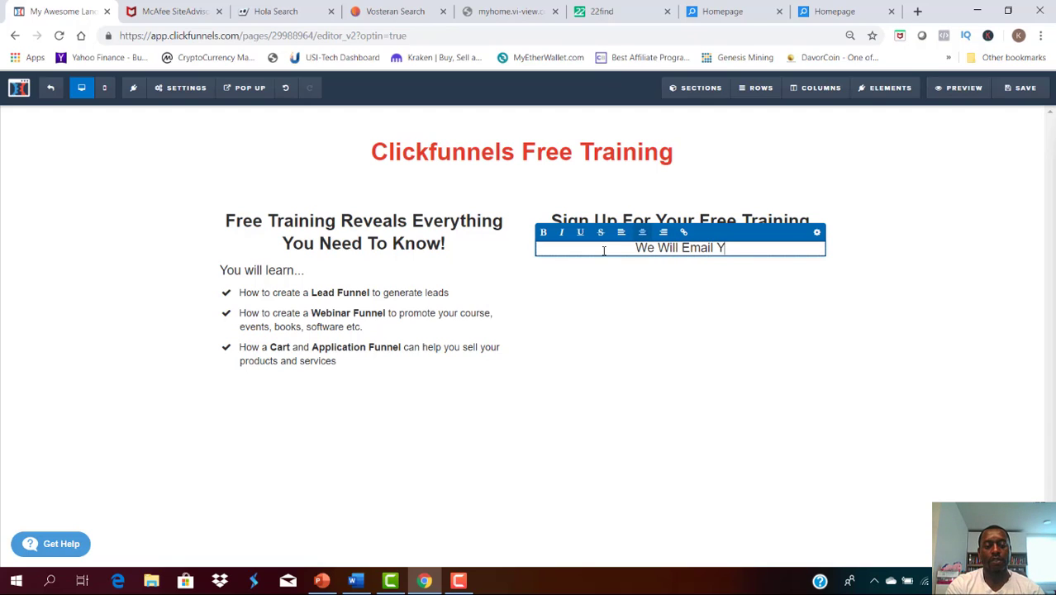
text(ou Th)
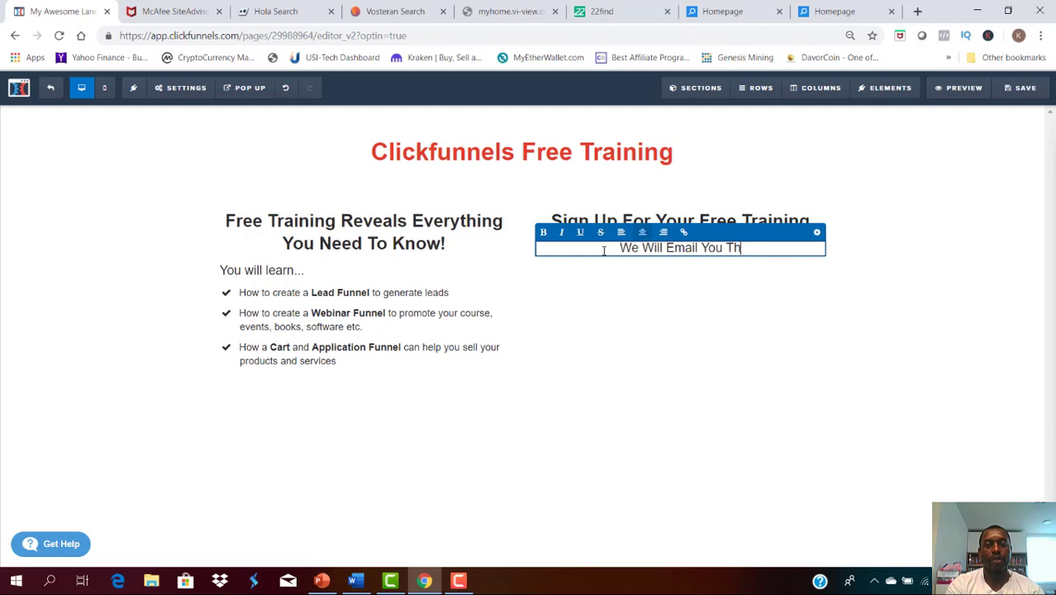
text(e Traini)
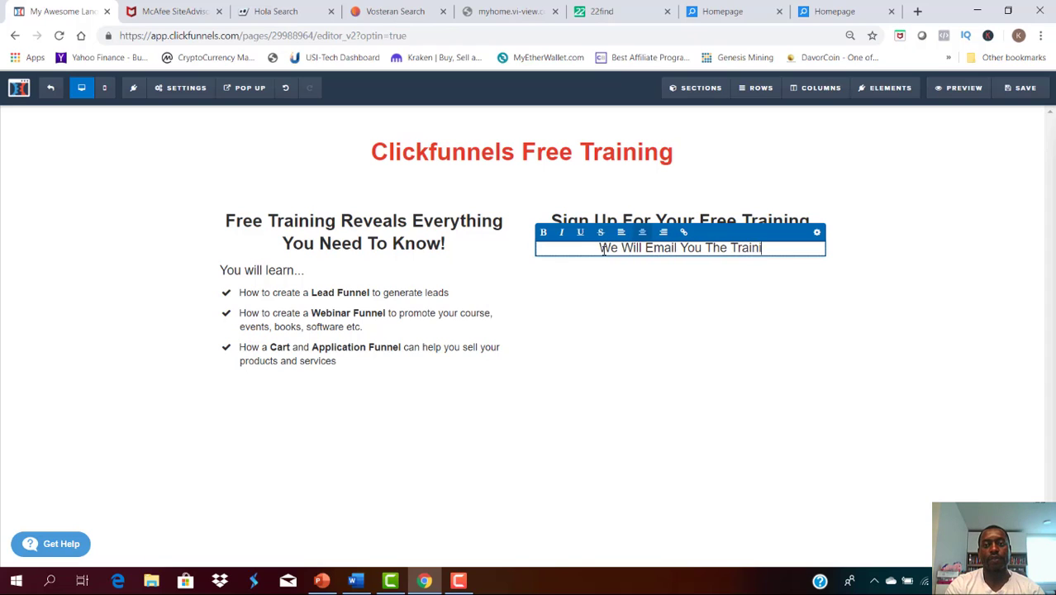
text(ng Righ)
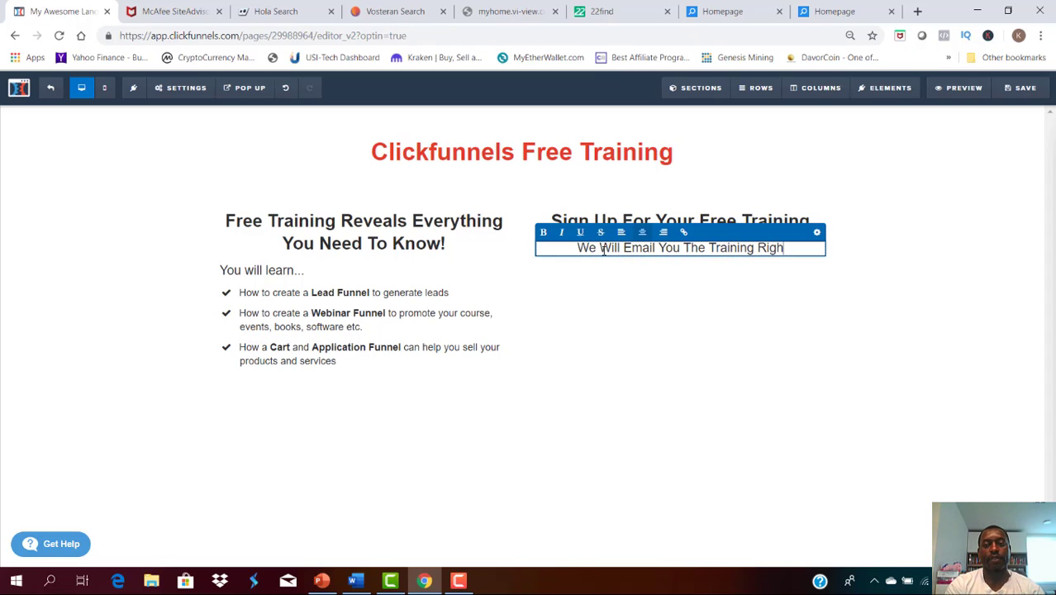
text(t Away...)
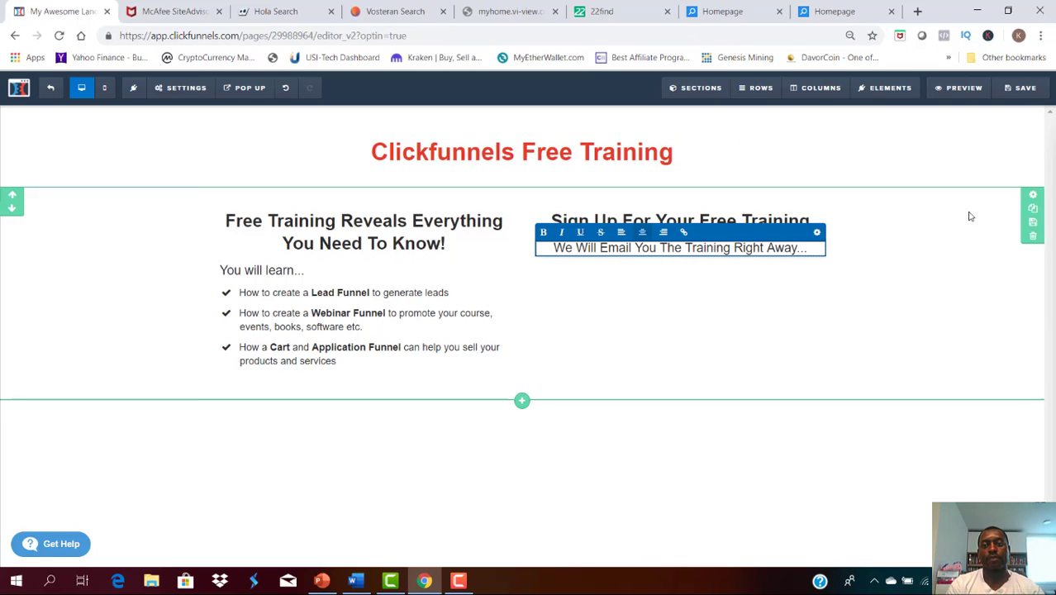
click(758, 367)
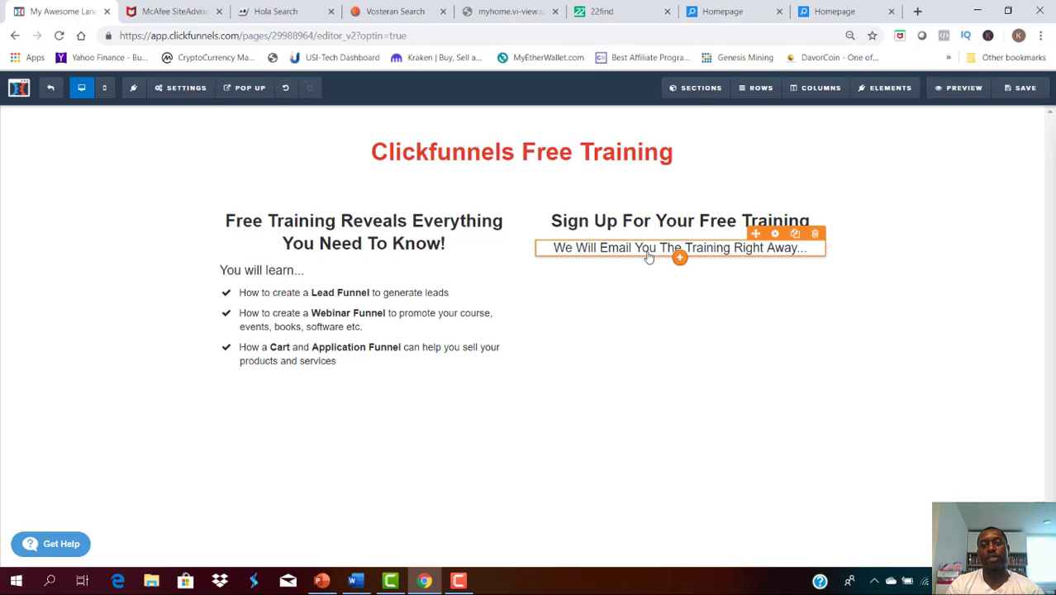
Step: Set the "We Will Email You The Training Right Away..." sub-headline's font size to 20 and its top margin to 0
click(775, 235)
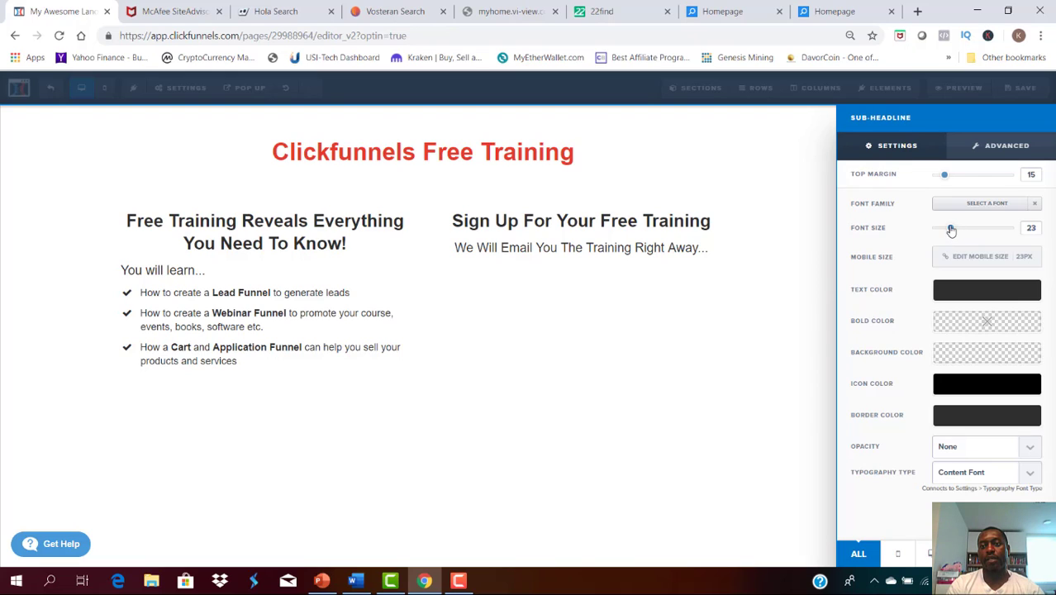
drag(952, 231, 947, 231)
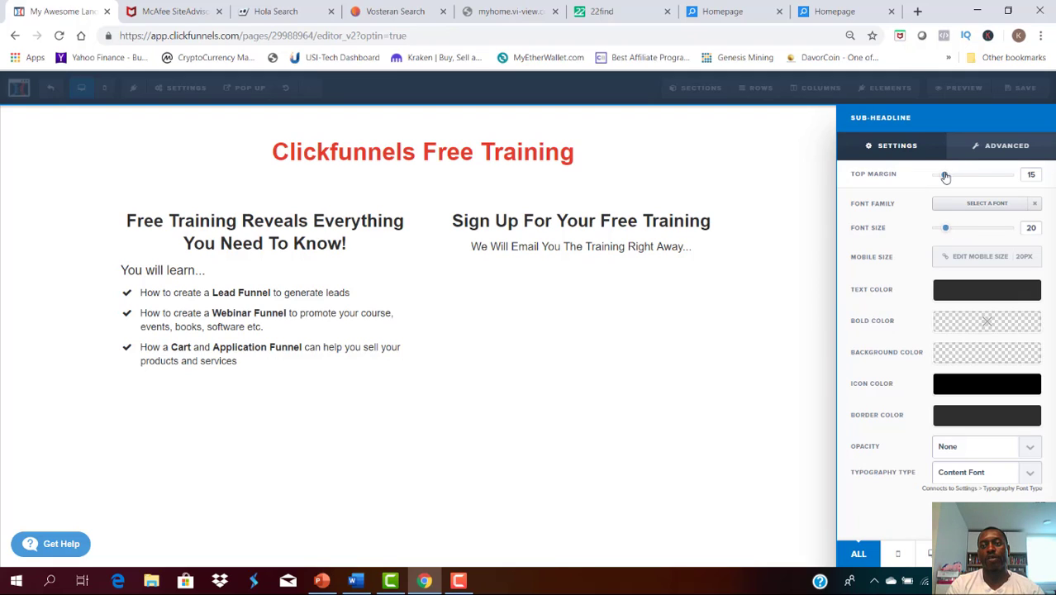
drag(945, 177, 938, 178)
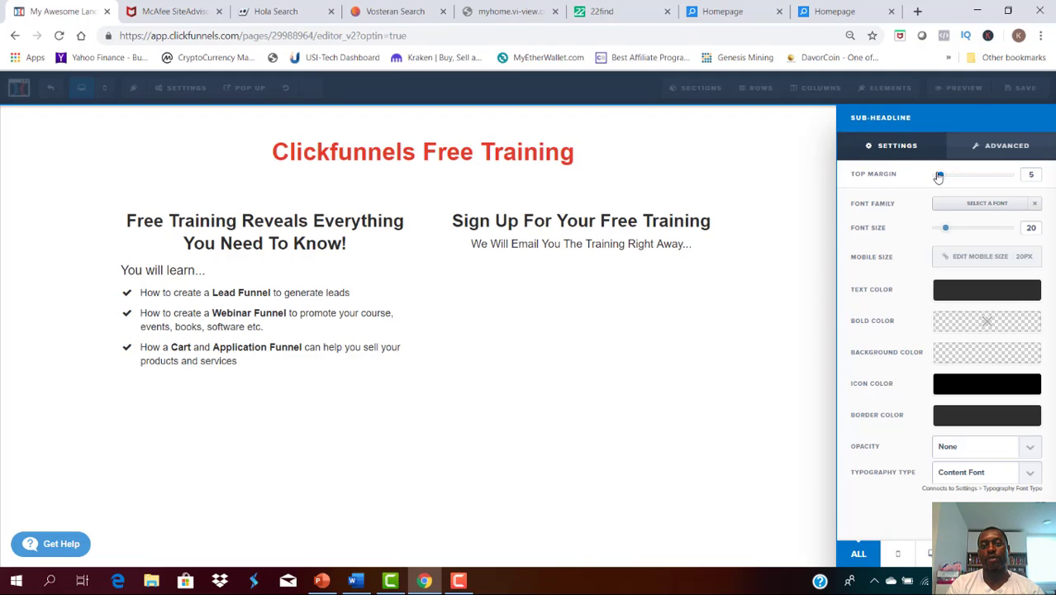
drag(939, 177, 929, 177)
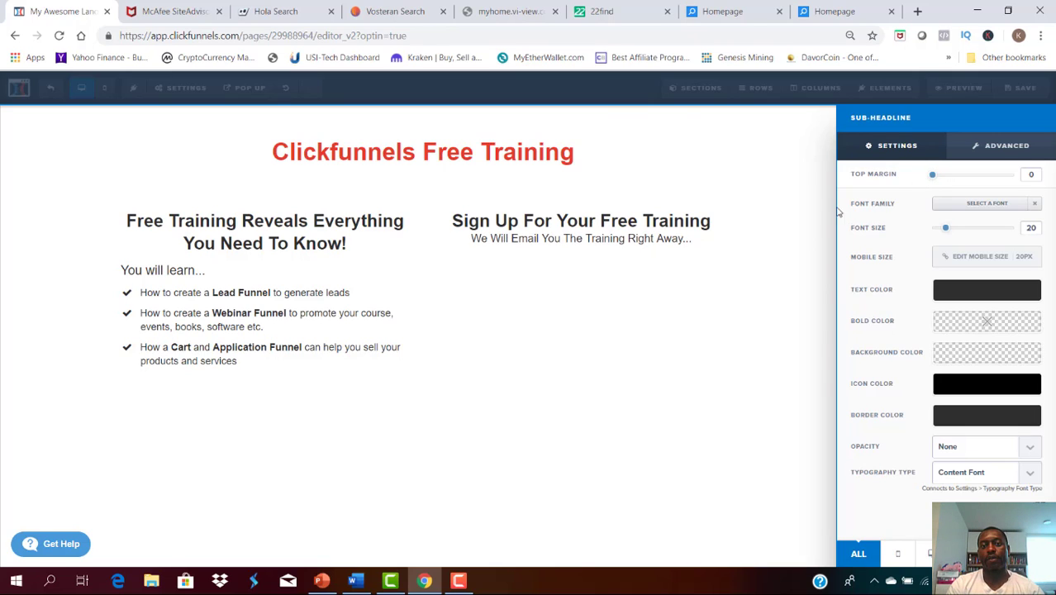
click(624, 324)
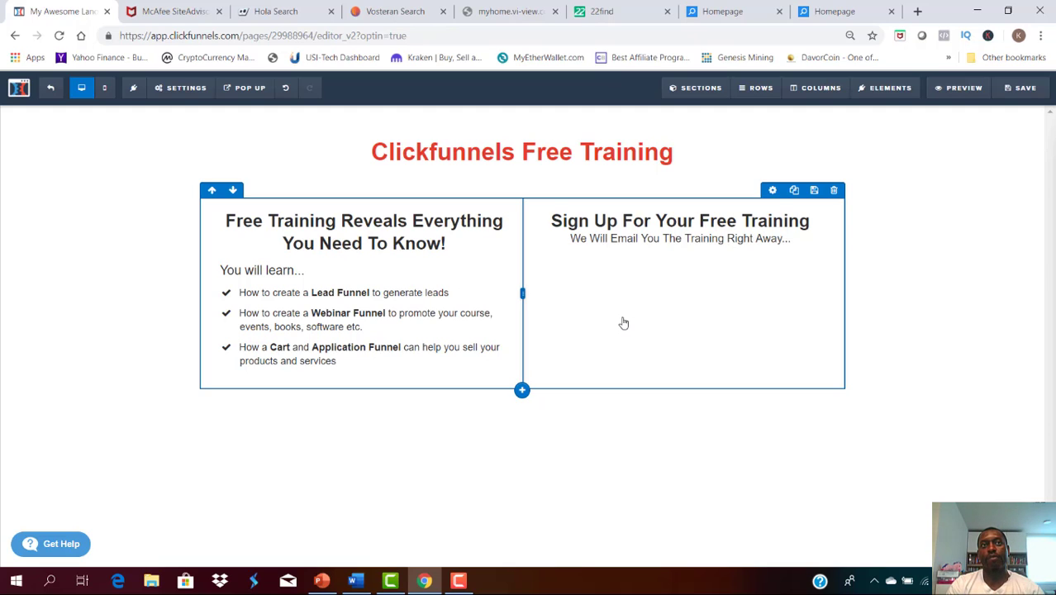
Step: Add a form input field directly below the "We Will Email You The Training Right Away..." sub-headline
click(676, 245)
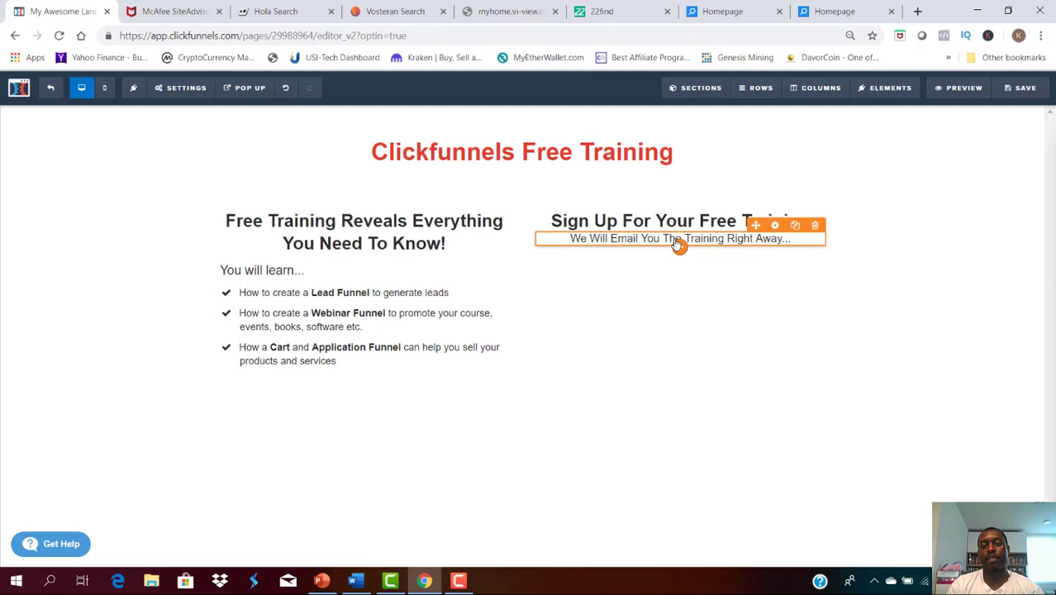
mouse_move(678, 244)
click(679, 248)
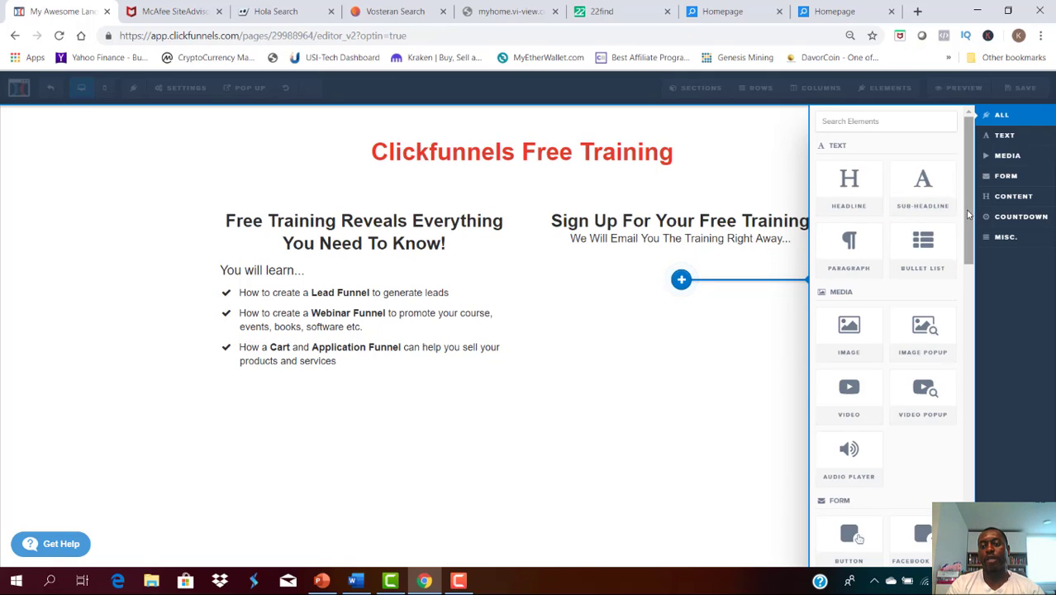
drag(968, 214, 973, 307)
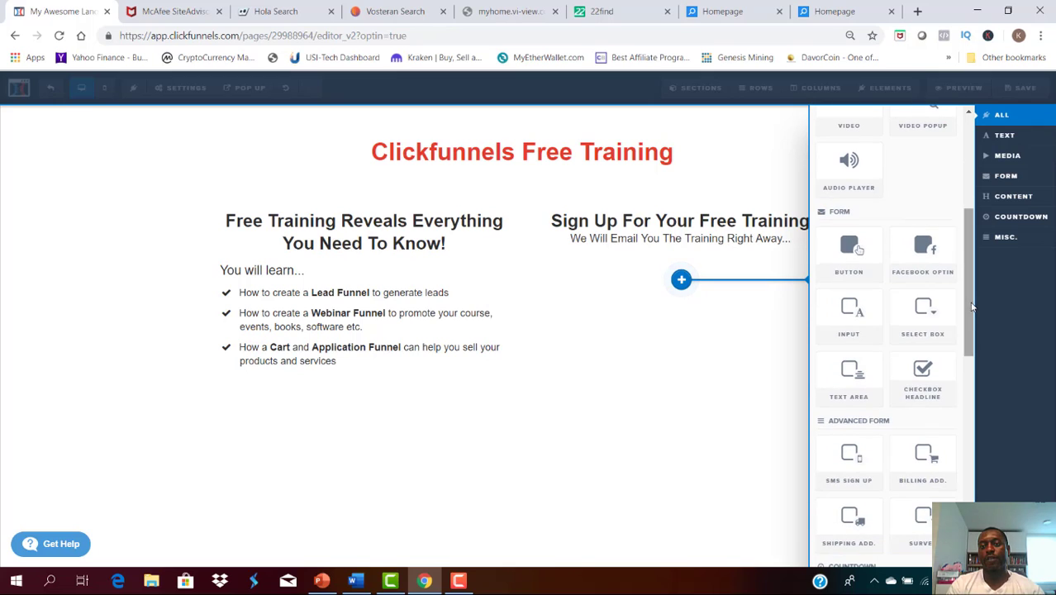
click(853, 319)
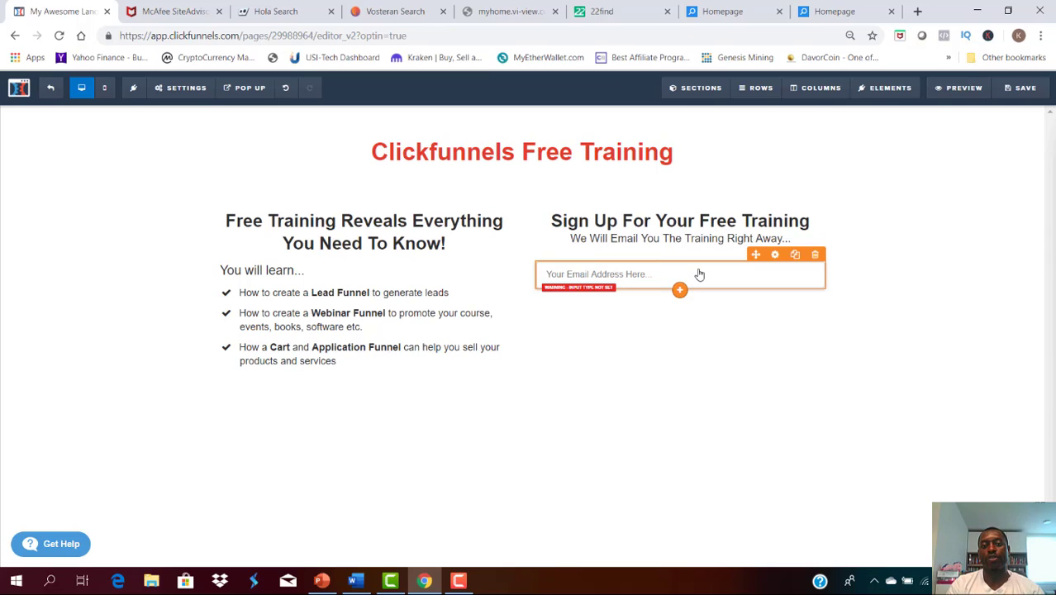
Step: Set the new input field's type to Full Name and its placeholder text to "Enter Your Full Name..."
click(773, 255)
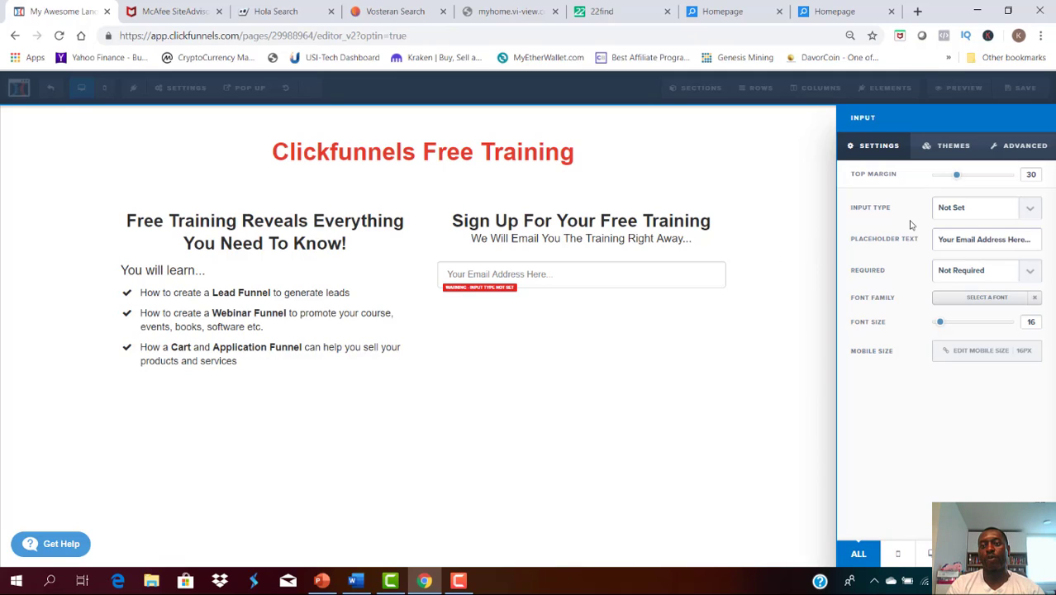
click(1036, 211)
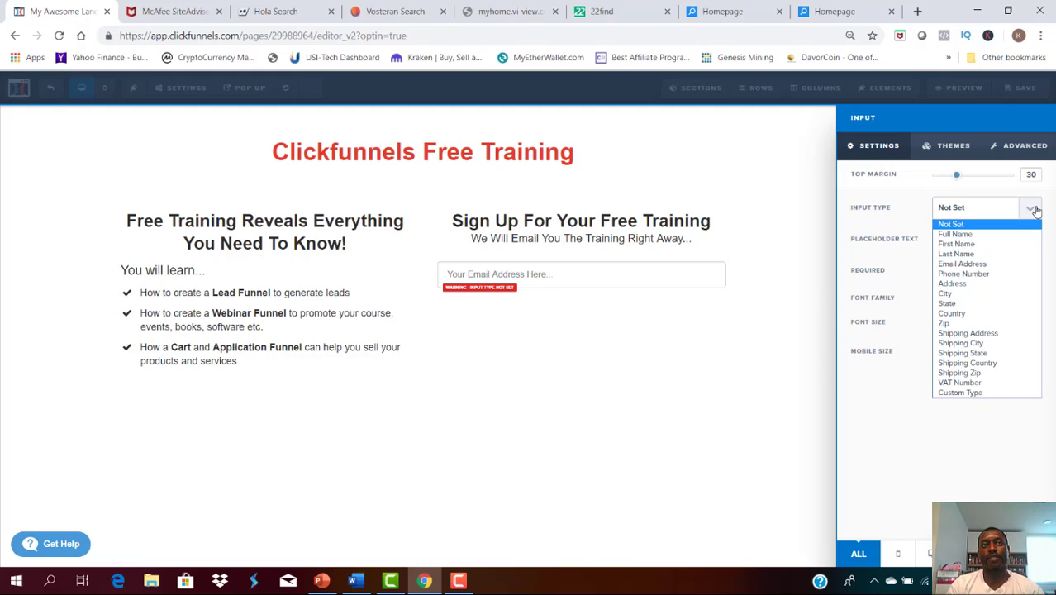
click(990, 235)
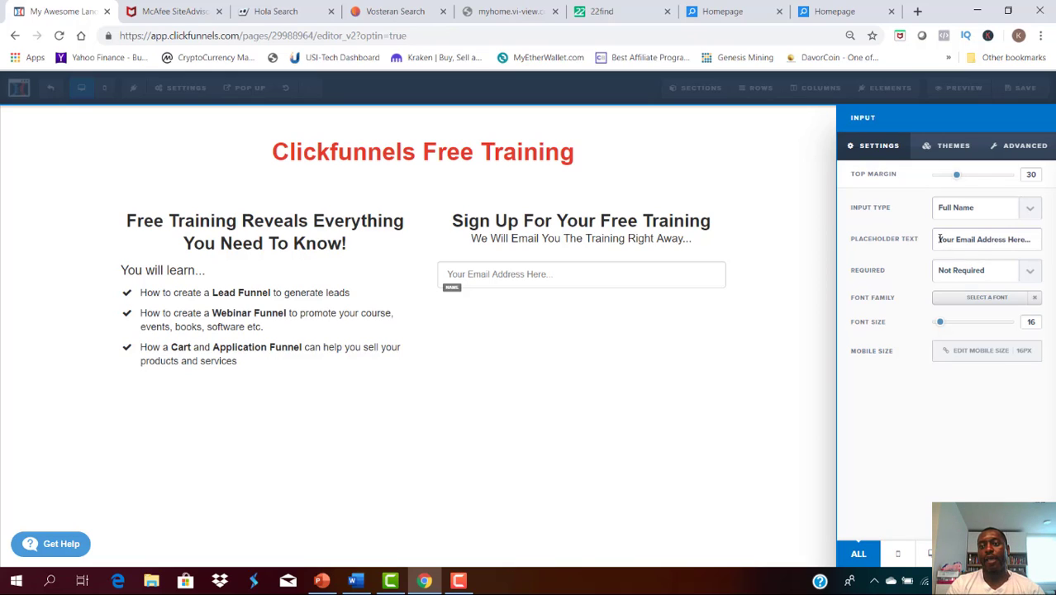
drag(992, 239, 936, 239)
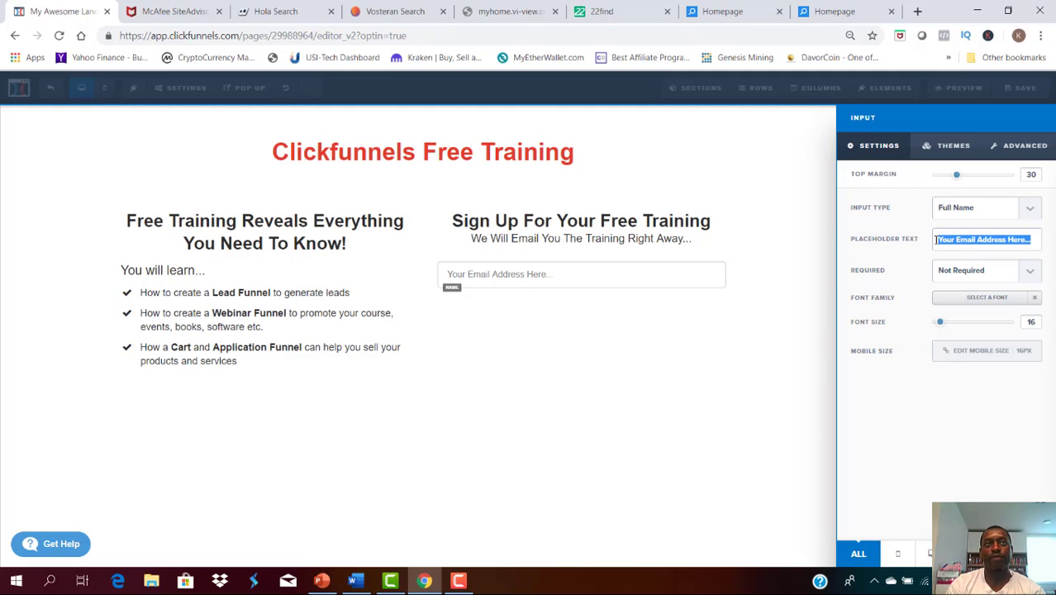
text(Enter)
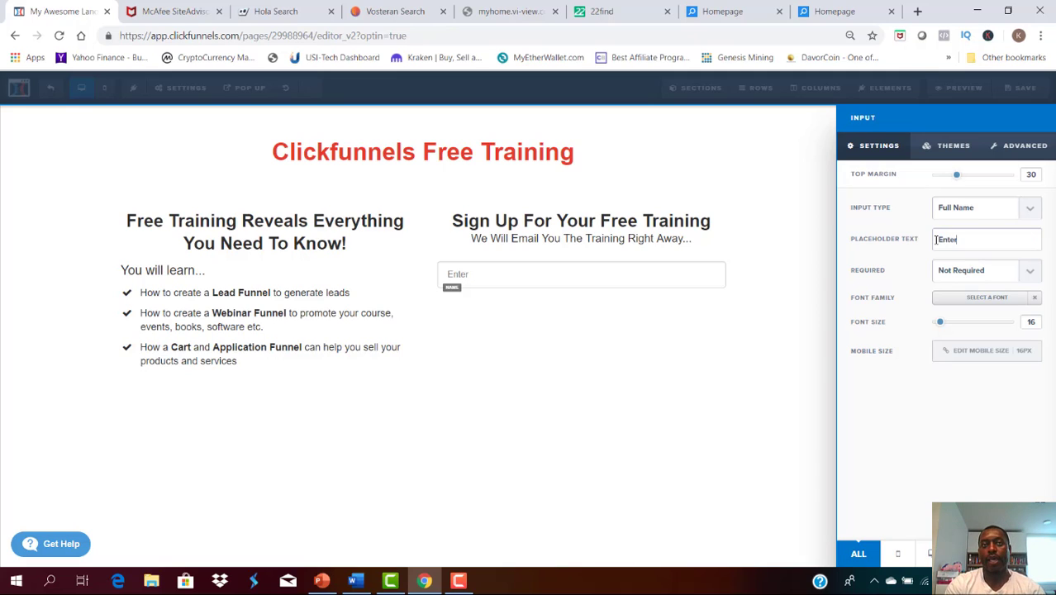
text( Your)
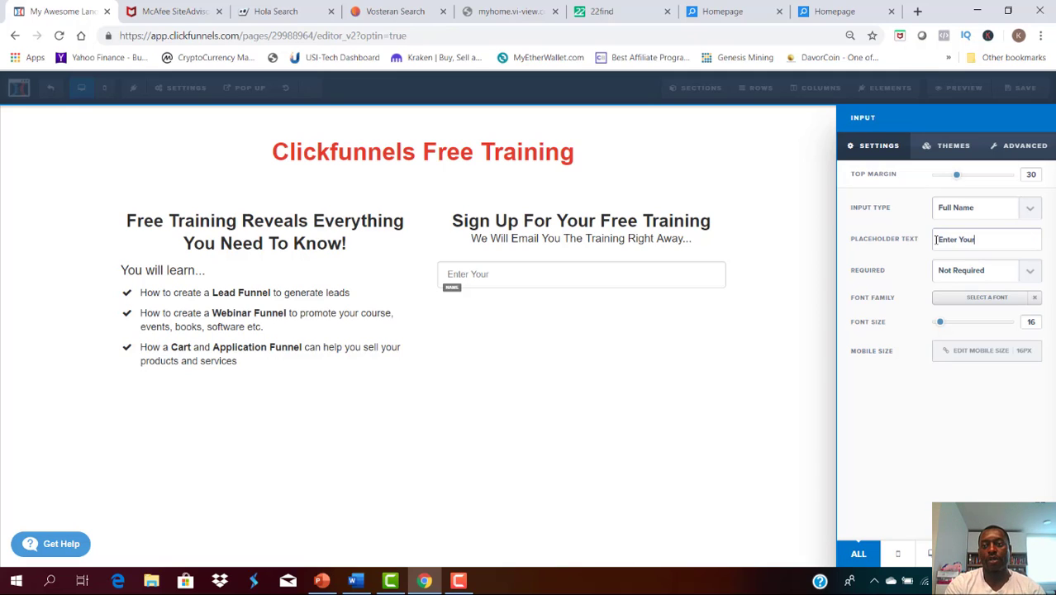
text( Full)
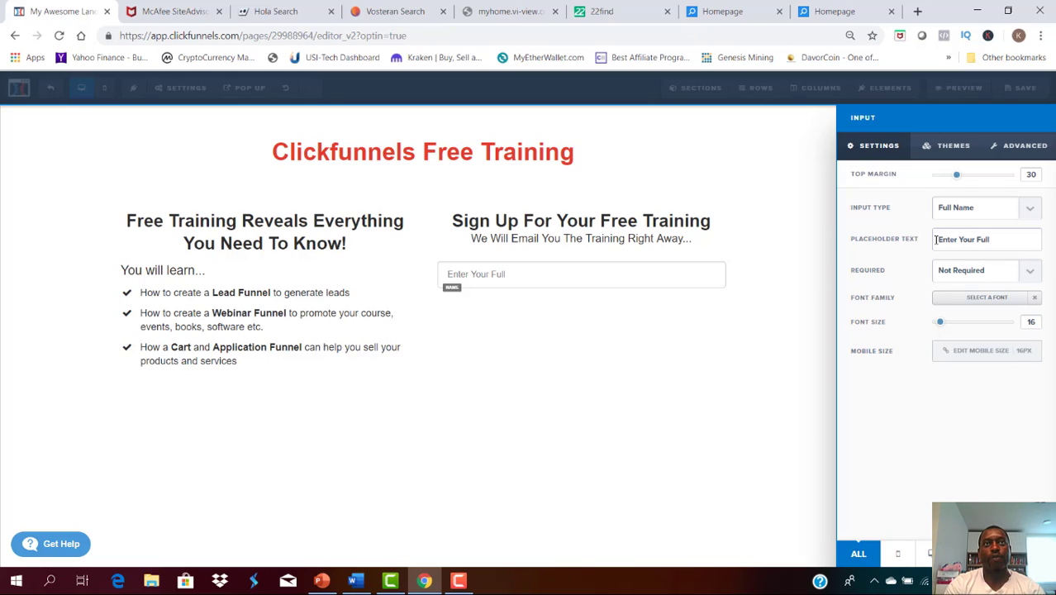
text( Name...)
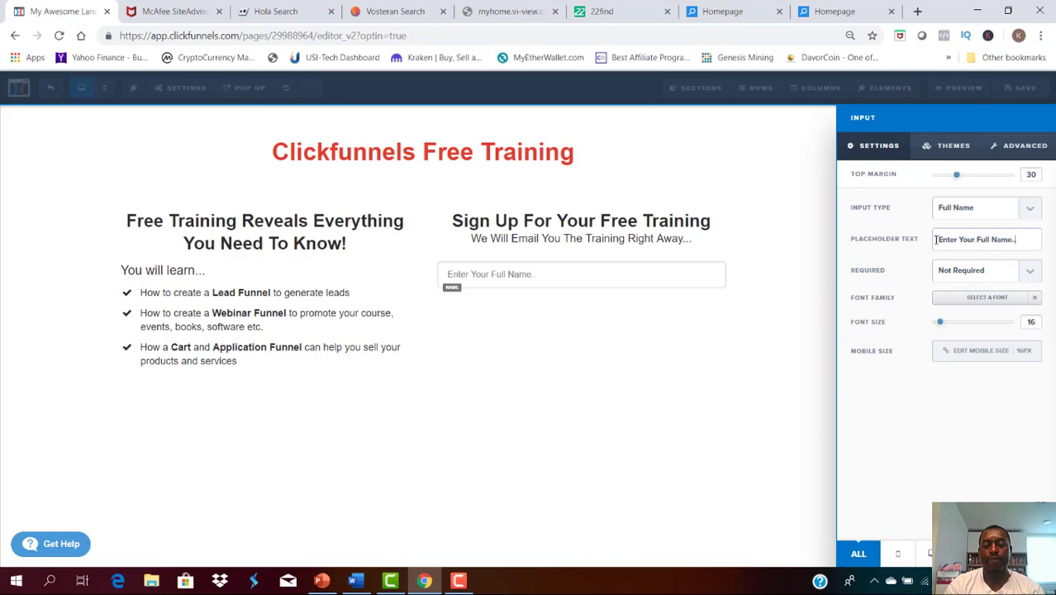
Step: Make the full name field required and align its text to the center
click(1025, 272)
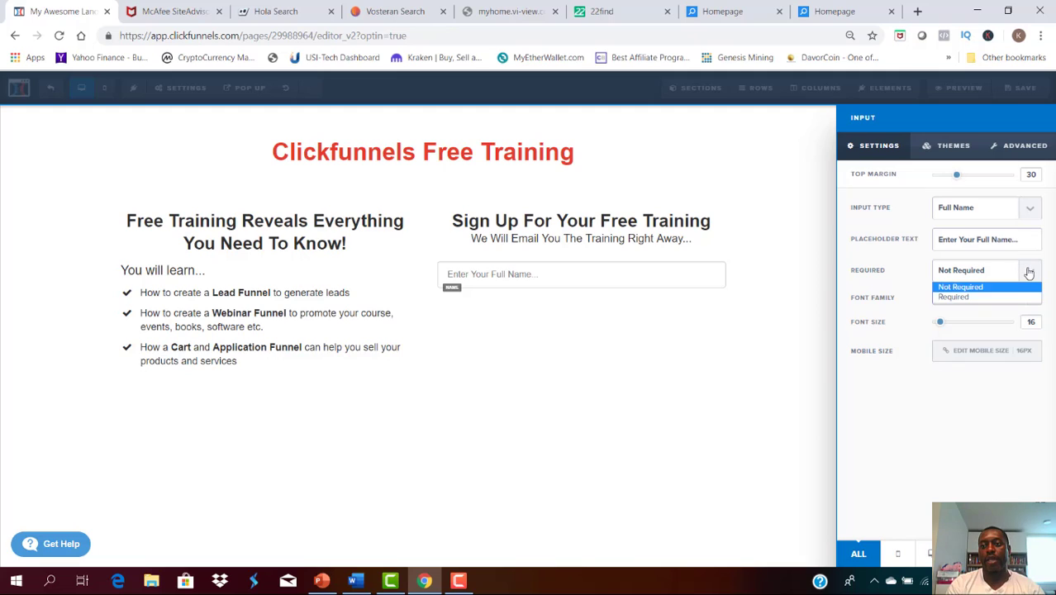
click(998, 297)
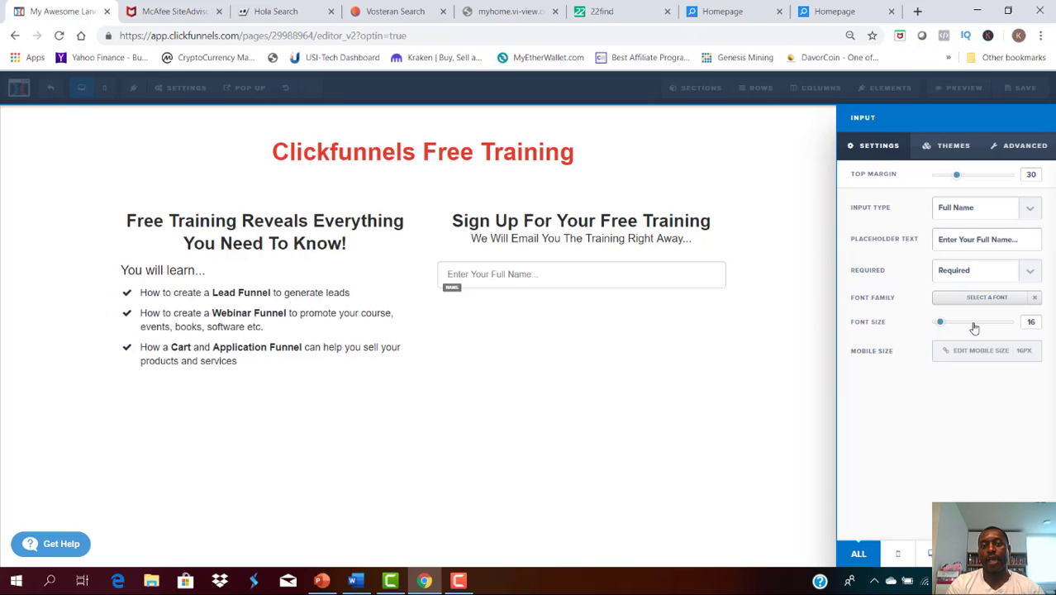
click(1016, 147)
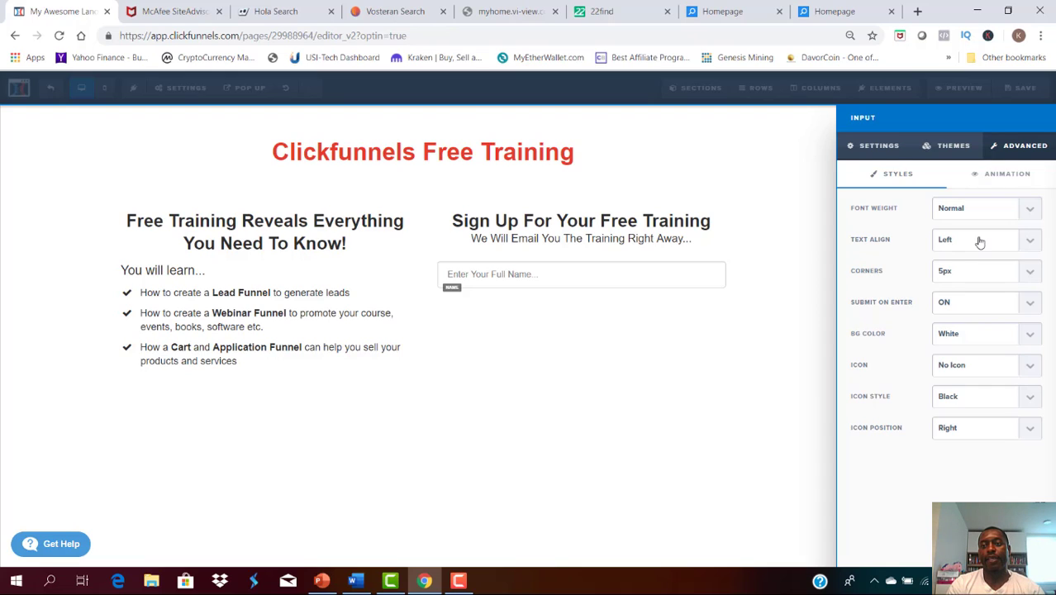
click(1031, 243)
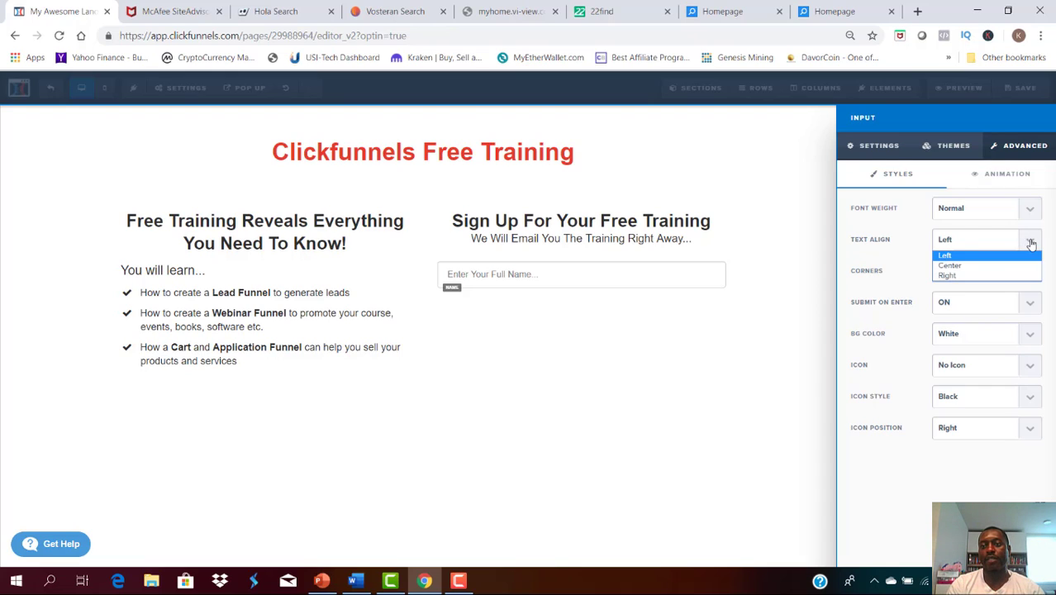
click(1009, 266)
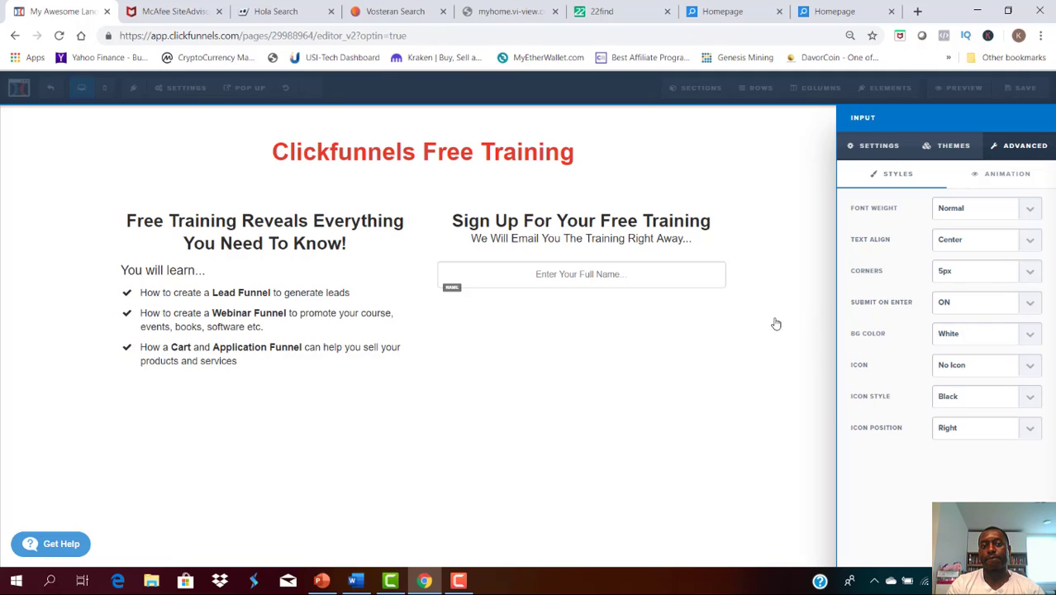
click(735, 331)
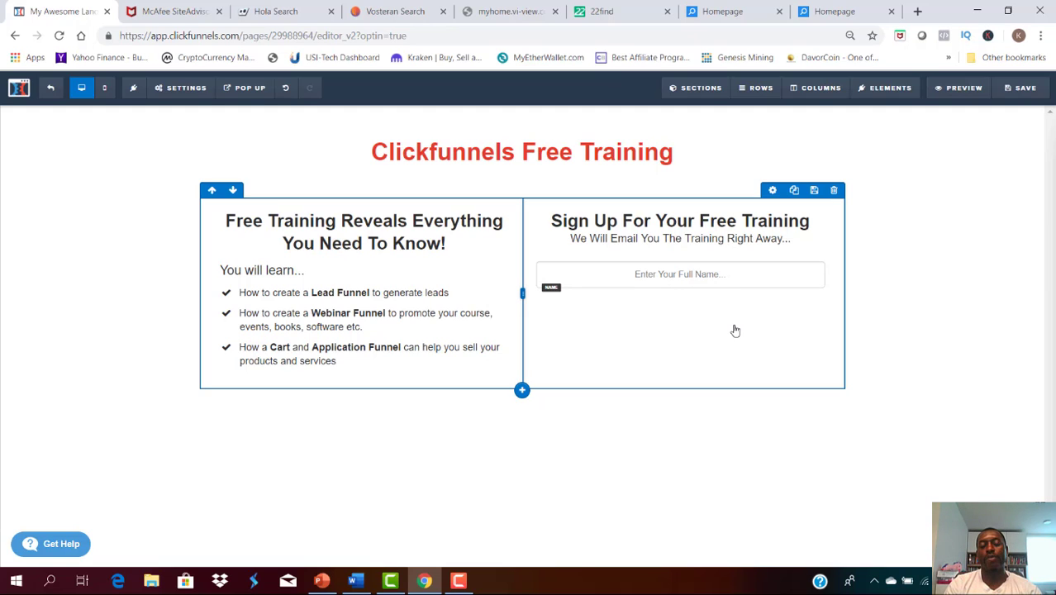
Step: Add a second input field below the full name field and set its input type to Email Address
click(679, 289)
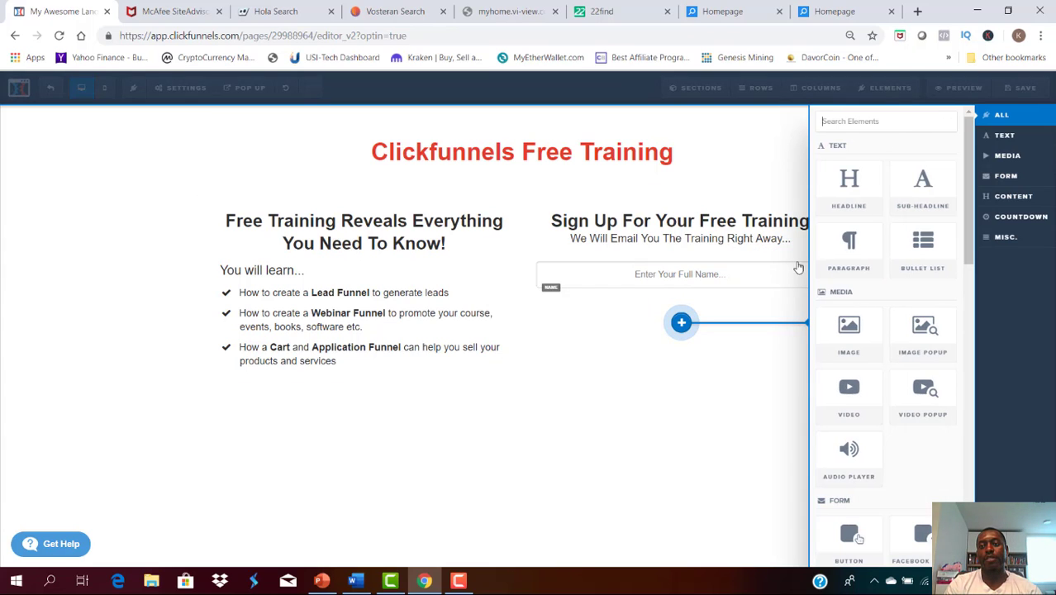
drag(970, 207, 973, 285)
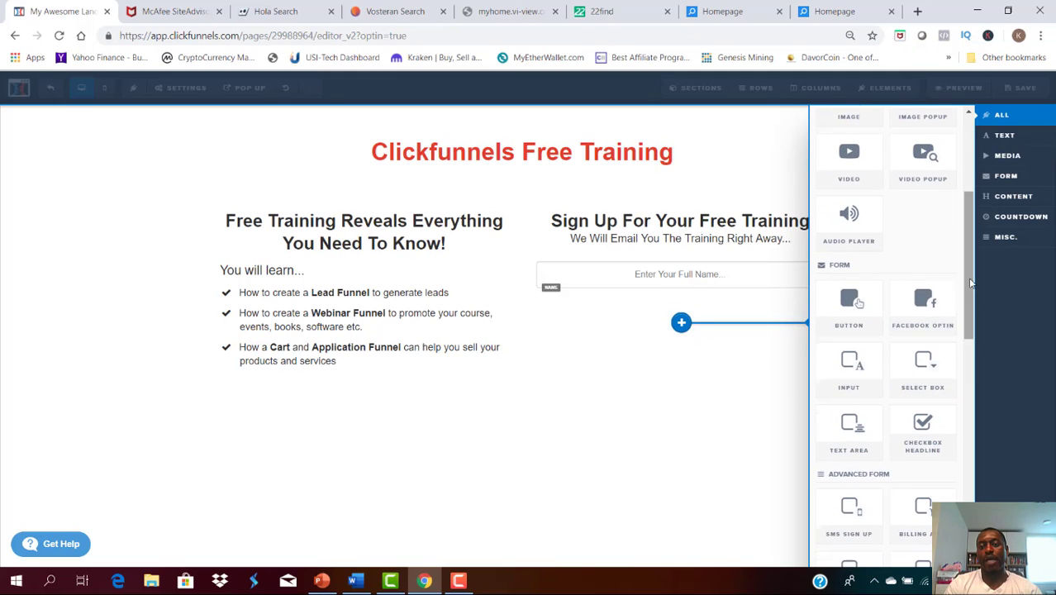
click(852, 376)
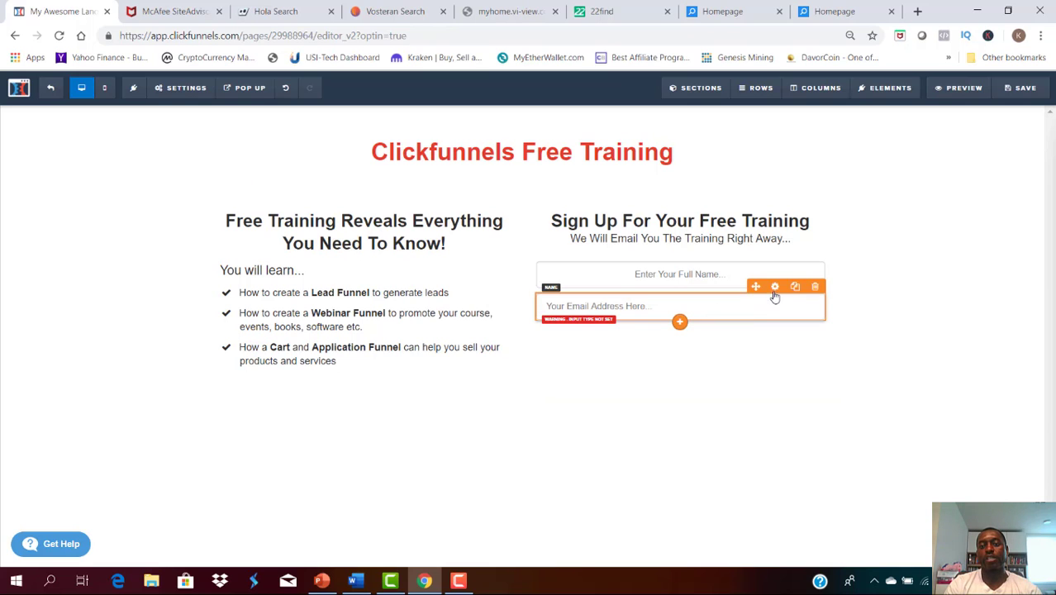
click(775, 287)
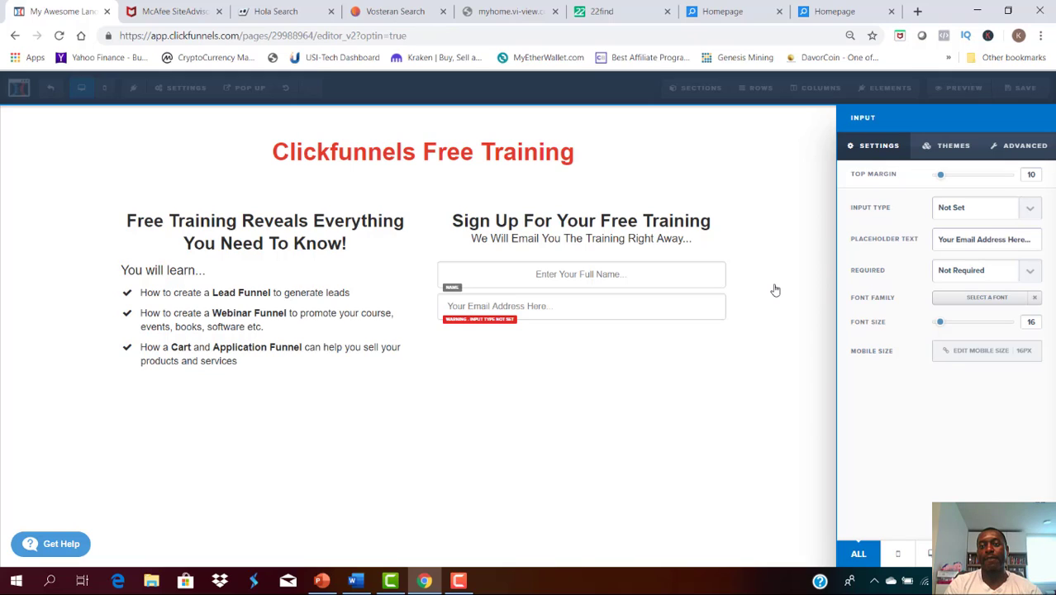
click(1030, 209)
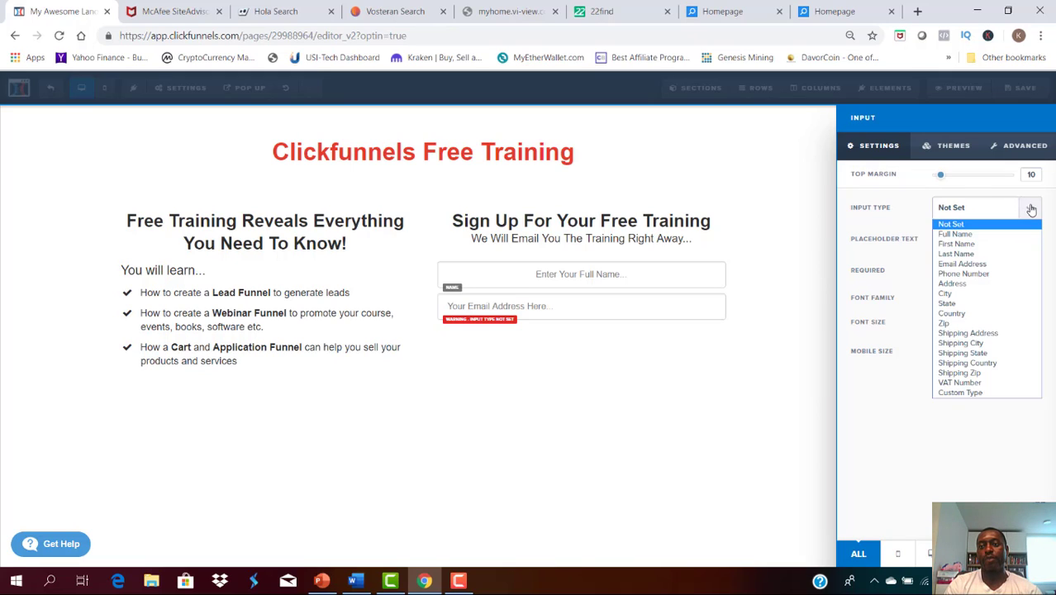
click(1000, 265)
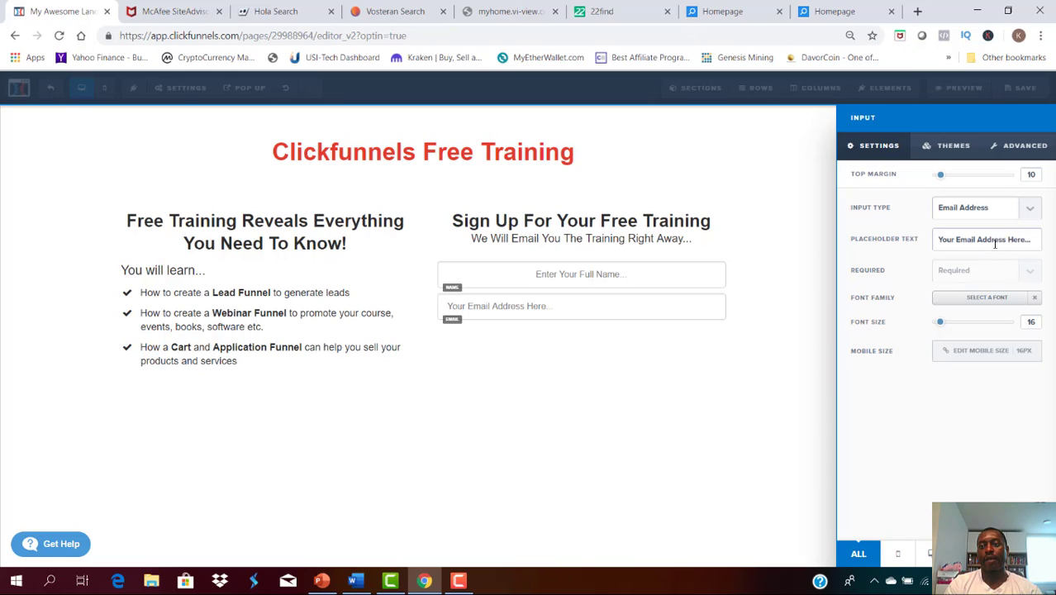
Step: Replace the email field's placeholder text with "Enter Your Best Email Address..."
drag(1034, 239, 938, 239)
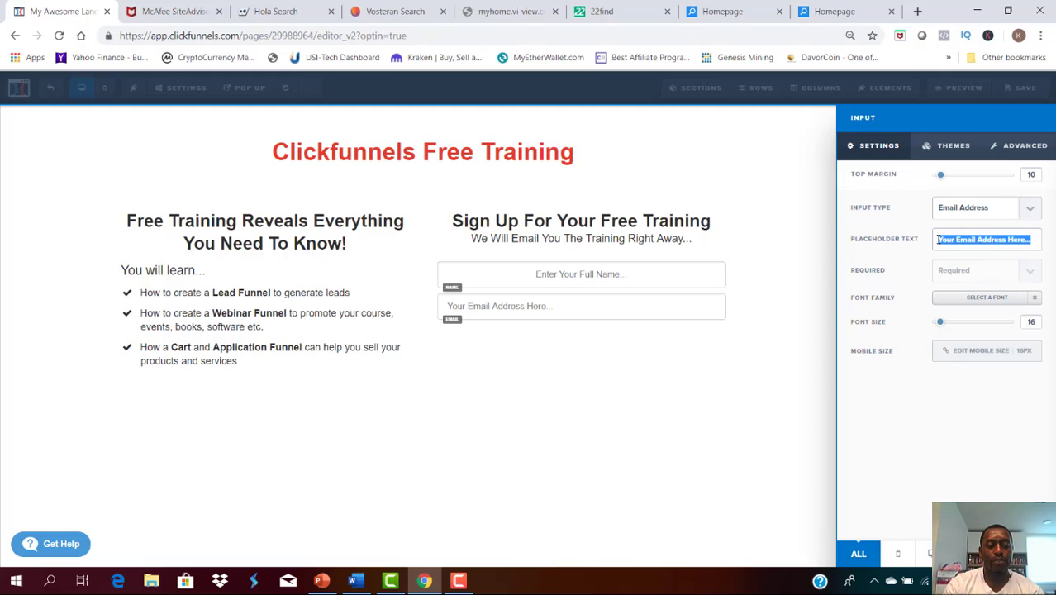
text(Enter)
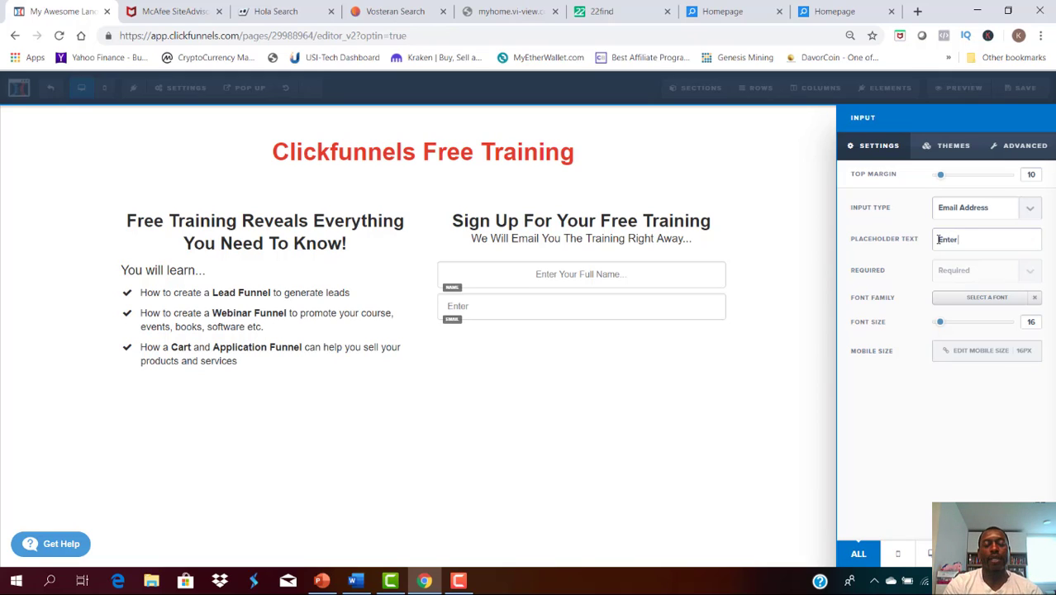
text( Your)
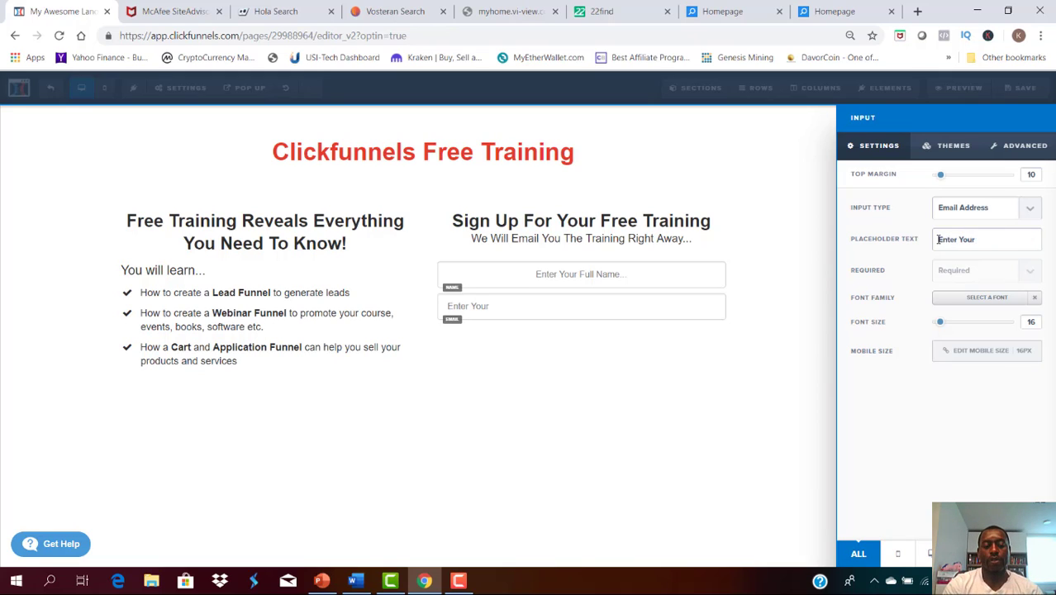
text( Best EMail)
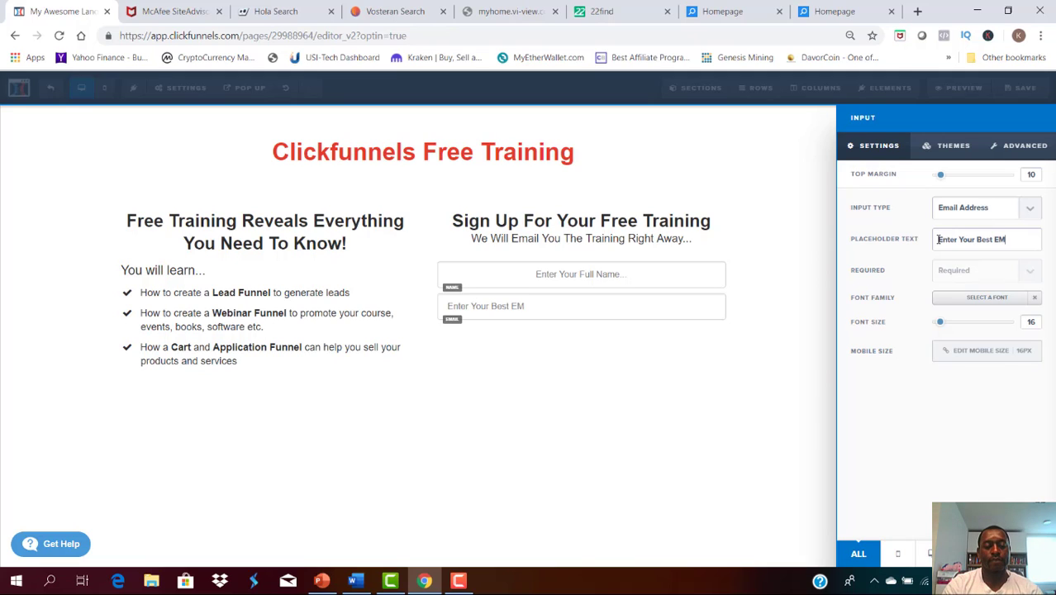
key(BackSpace)
key(BackSpace)
key(BackSpace)
key(BackSpace)
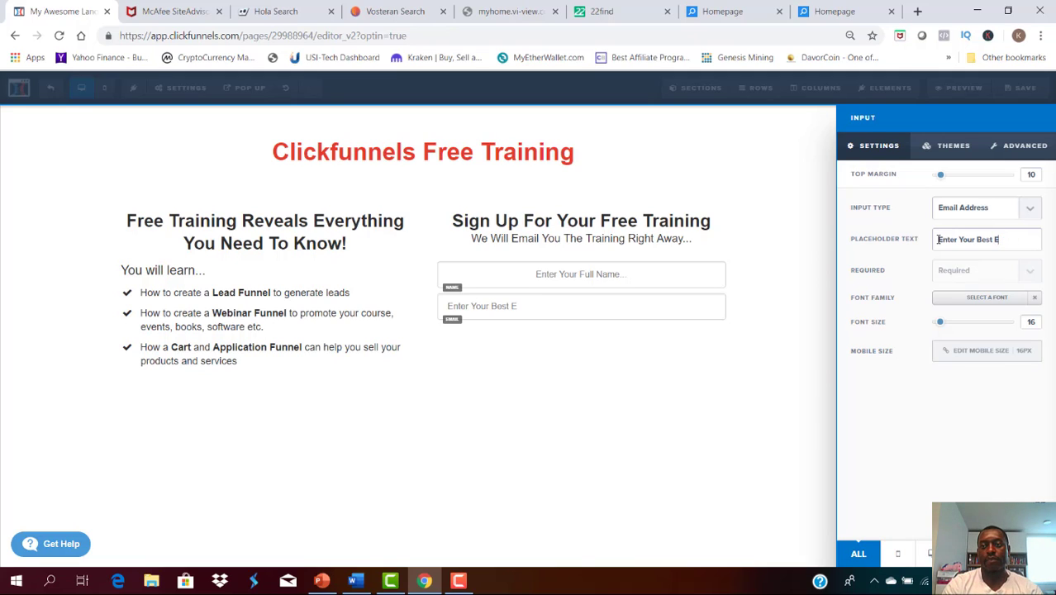
text(mail Address)
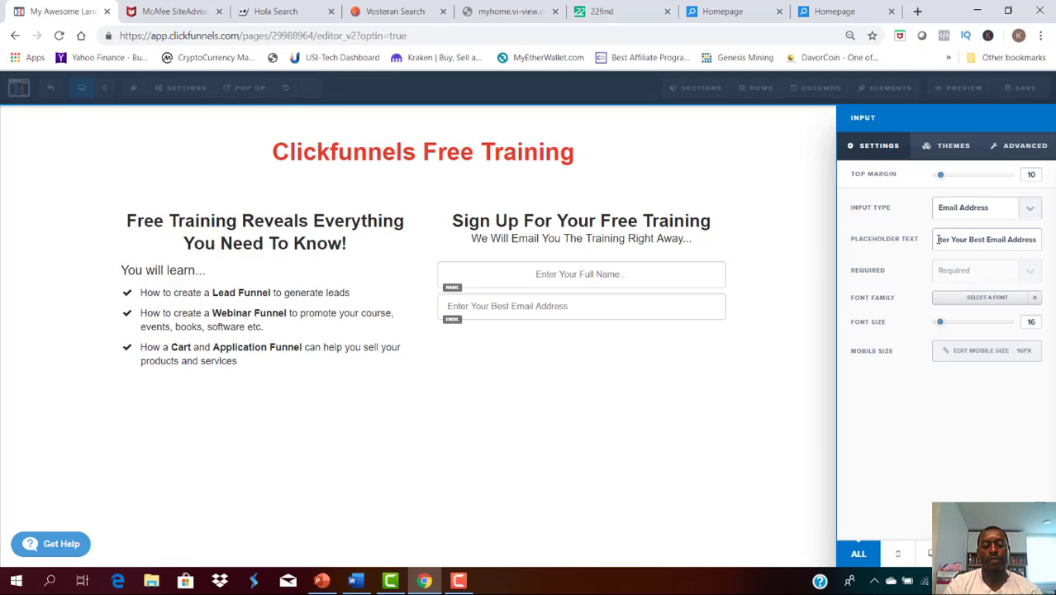
text(...)
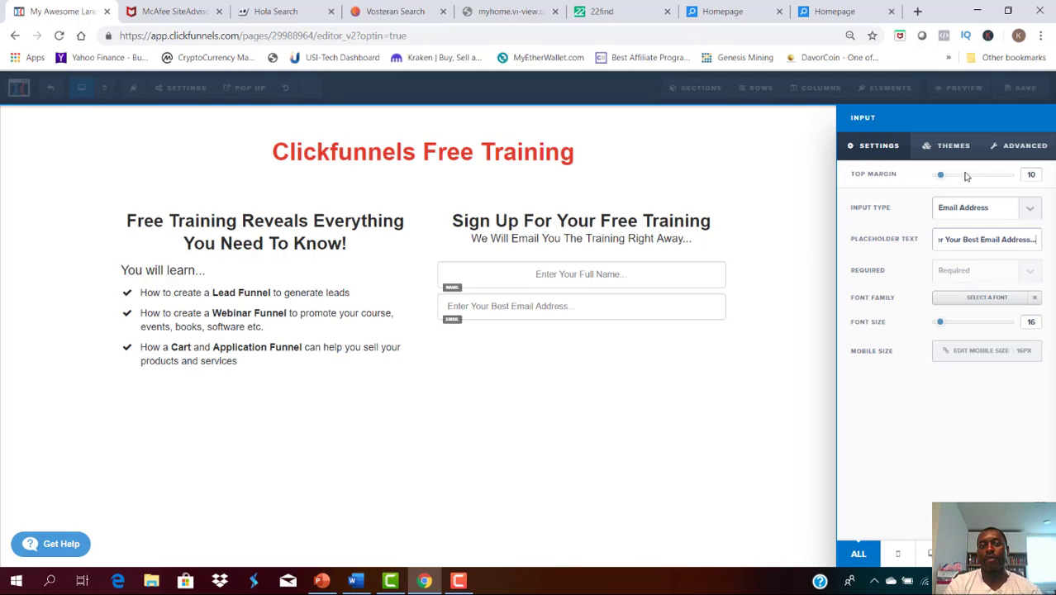
Step: Align the email field's text to the center and close its settings
click(1019, 145)
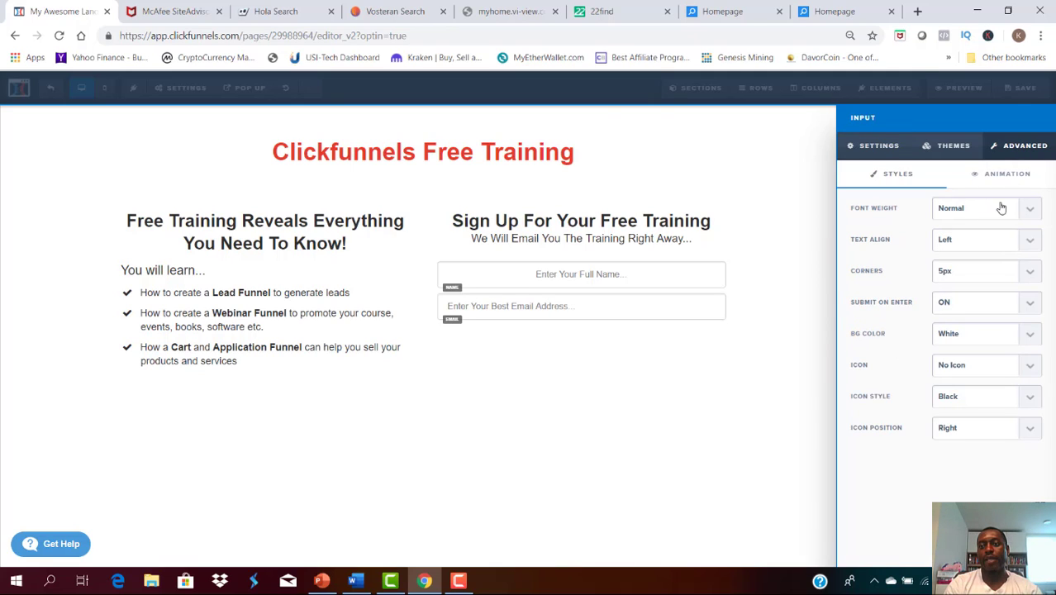
click(1028, 240)
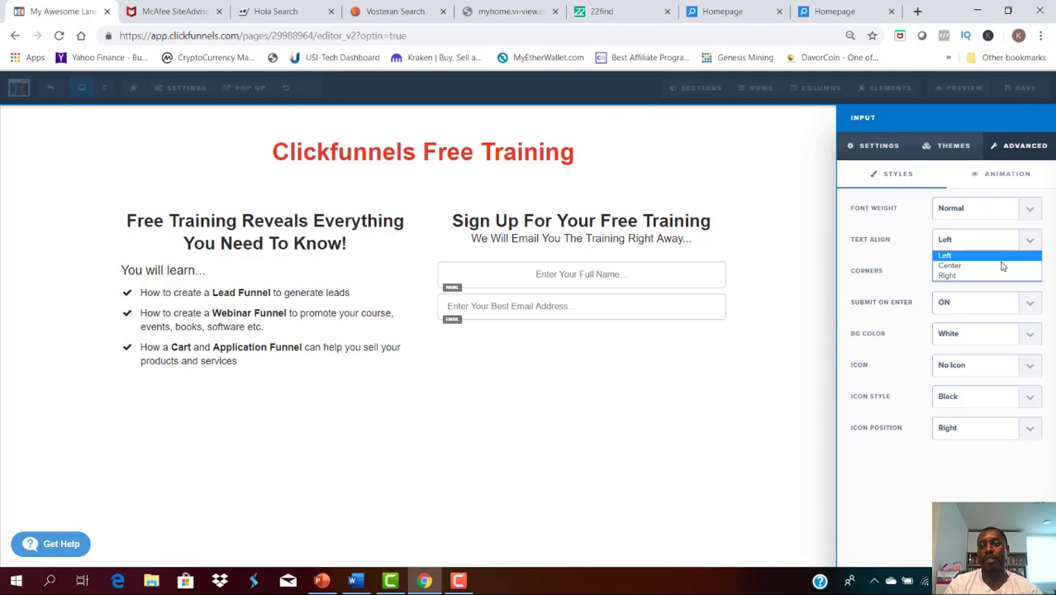
click(1002, 266)
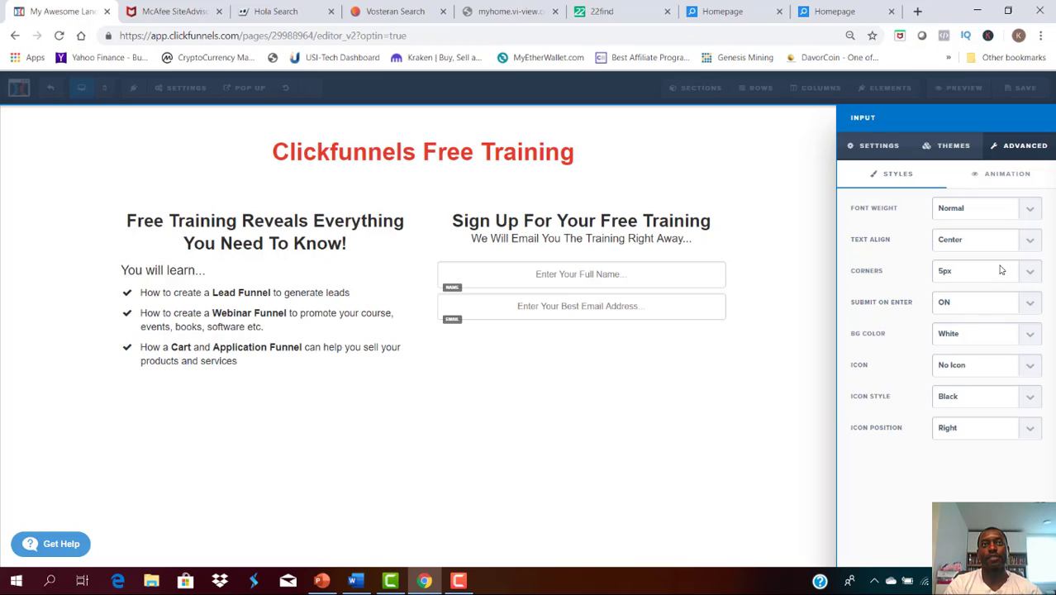
click(609, 363)
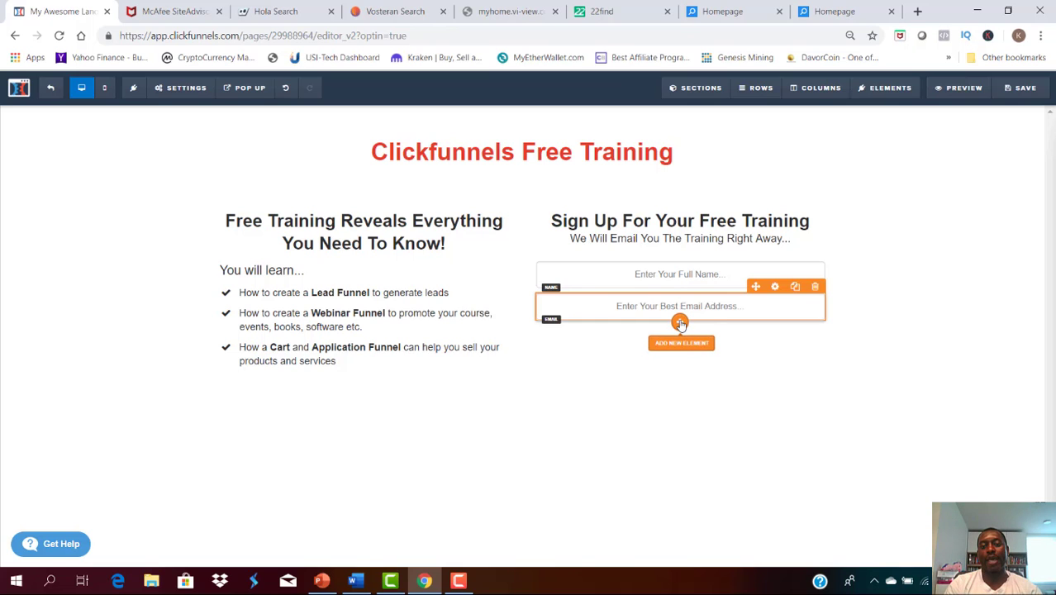
Step: Add a button element below the email field in the sign-up column
click(679, 323)
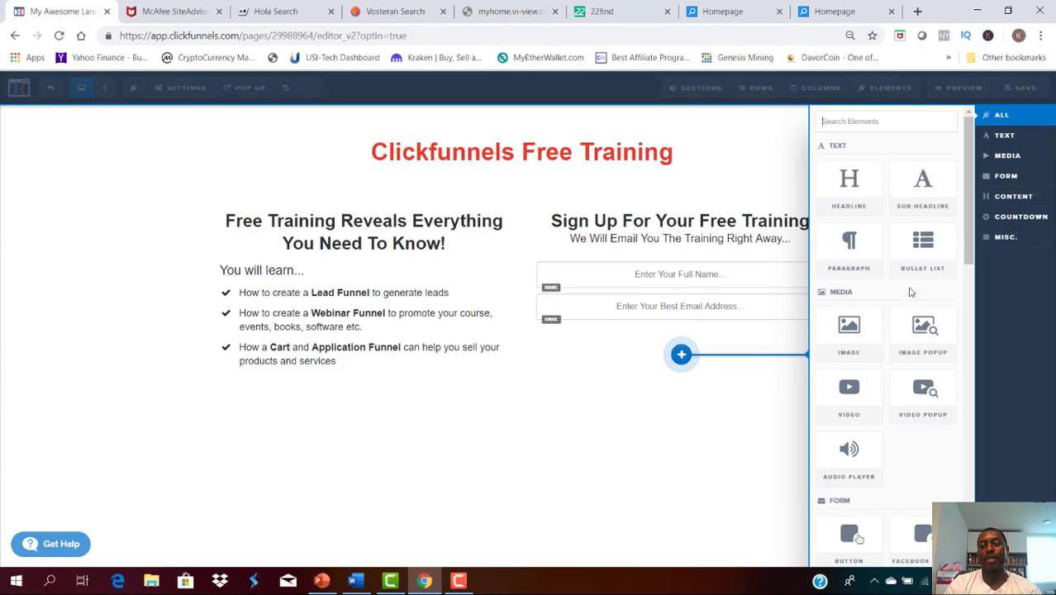
scroll(976, 273, down, 3)
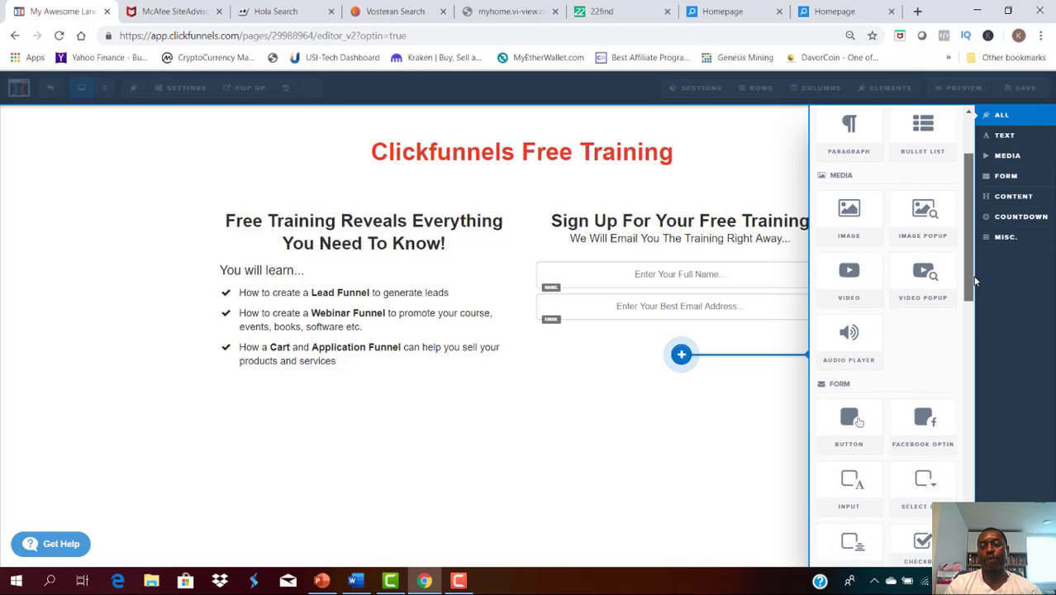
drag(976, 288, 976, 322)
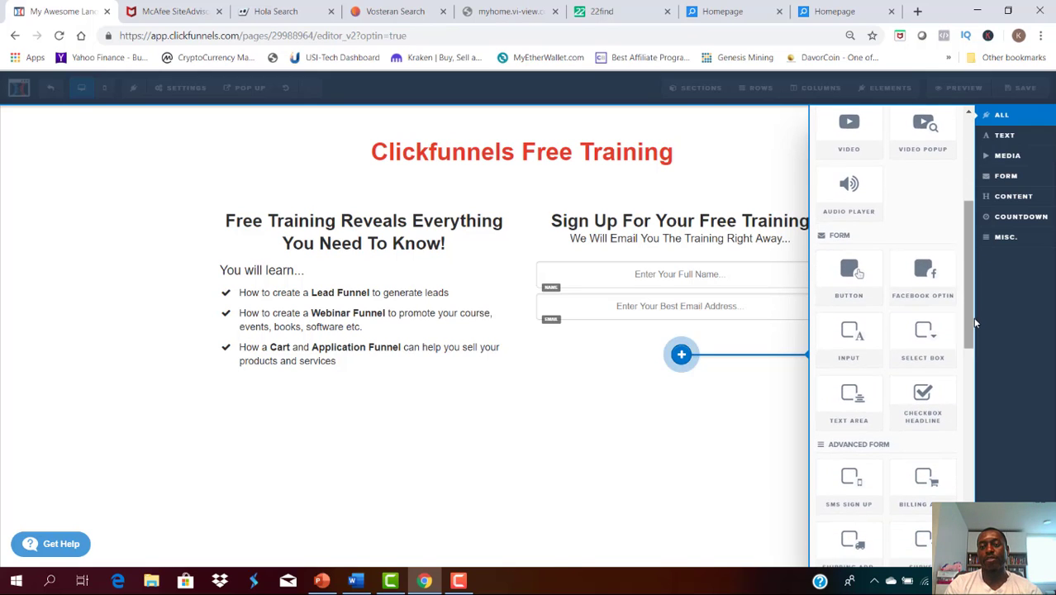
click(858, 276)
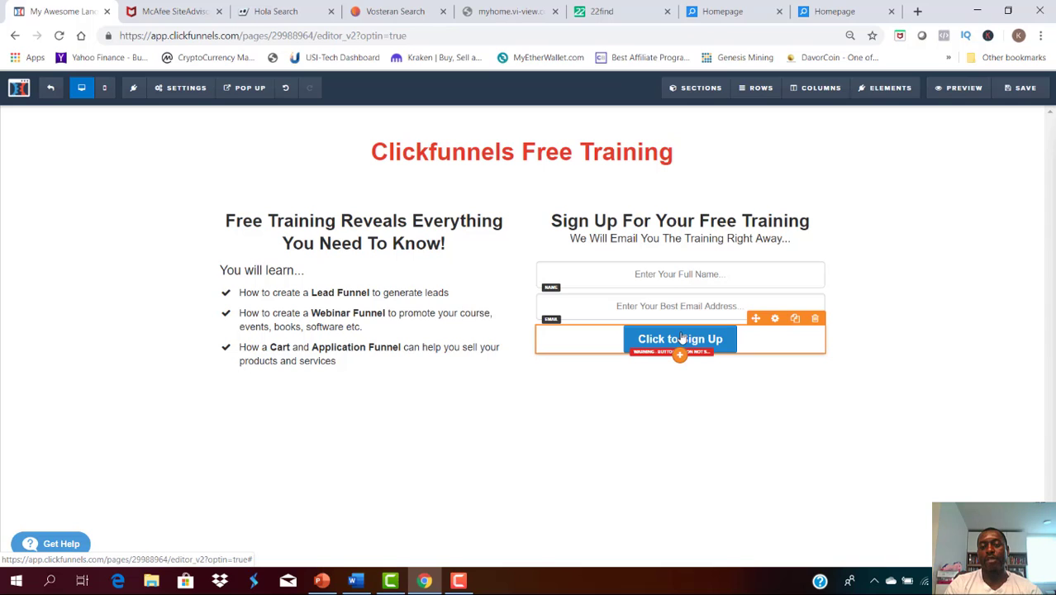
Step: Set the sign-up button's action to Submit Order / Submit Form
click(776, 320)
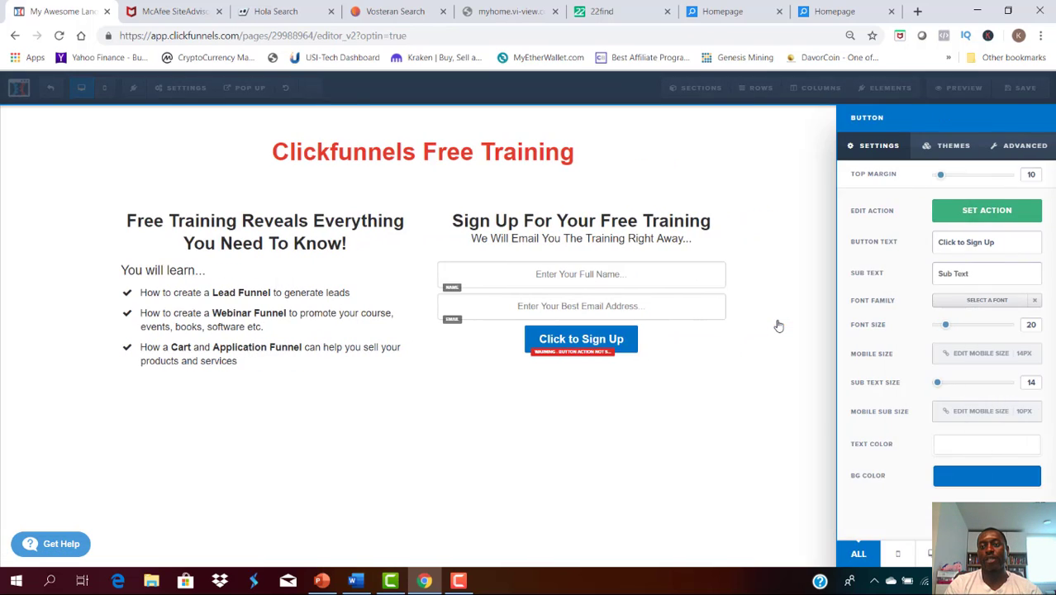
click(988, 212)
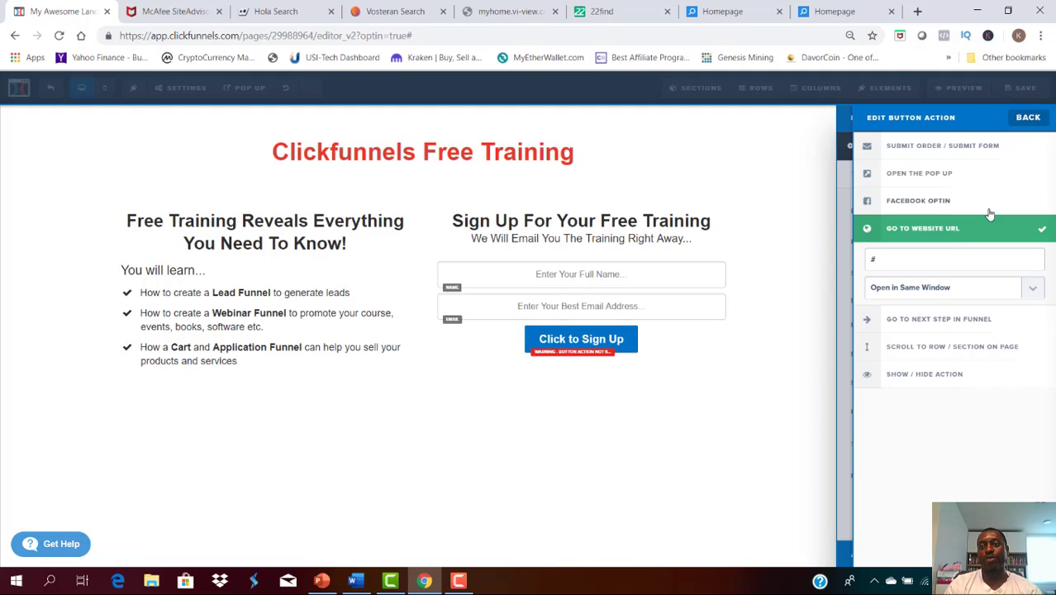
click(929, 148)
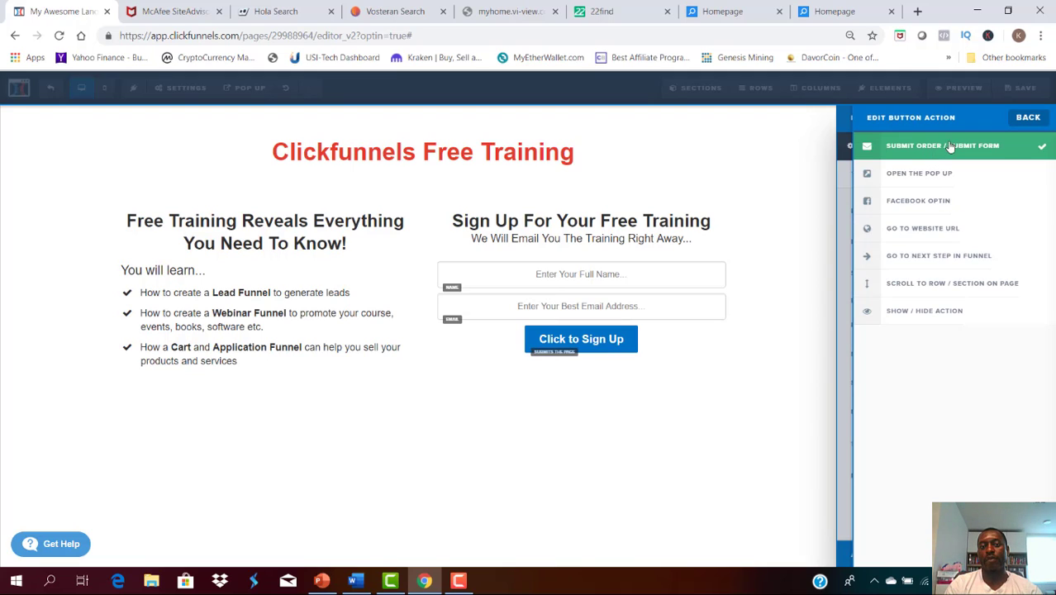
click(1028, 117)
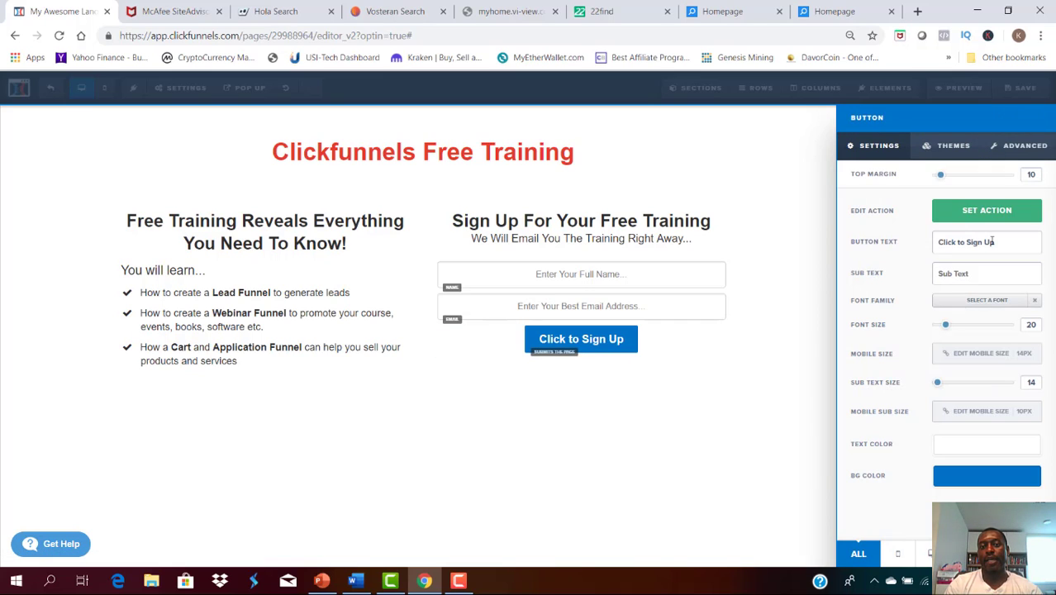
Step: Change the button text to "Yes, send me the training"
drag(997, 243, 927, 250)
text(Y)
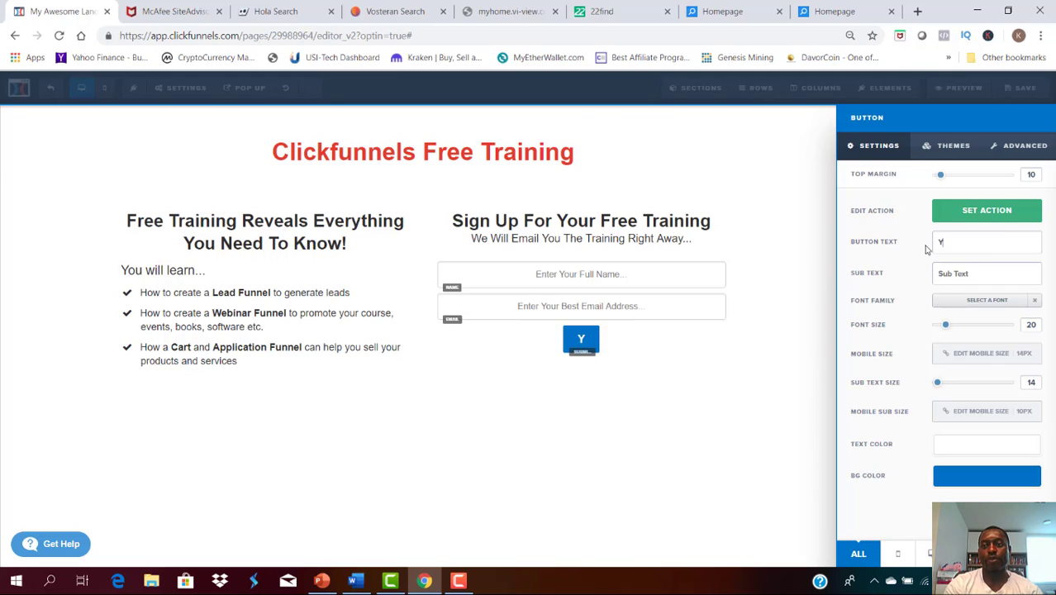
text(es, s)
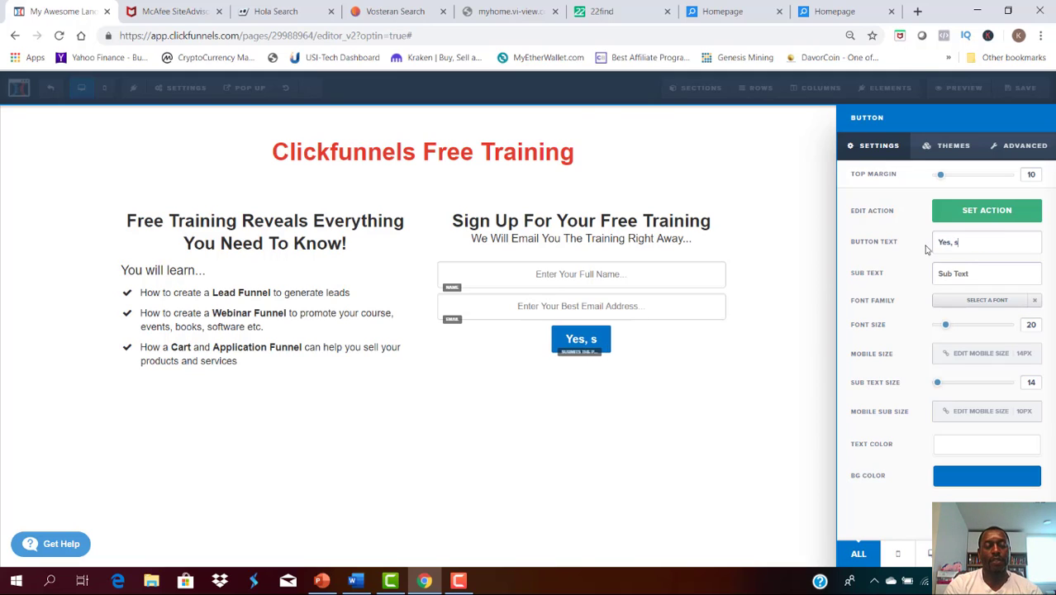
text(end me the)
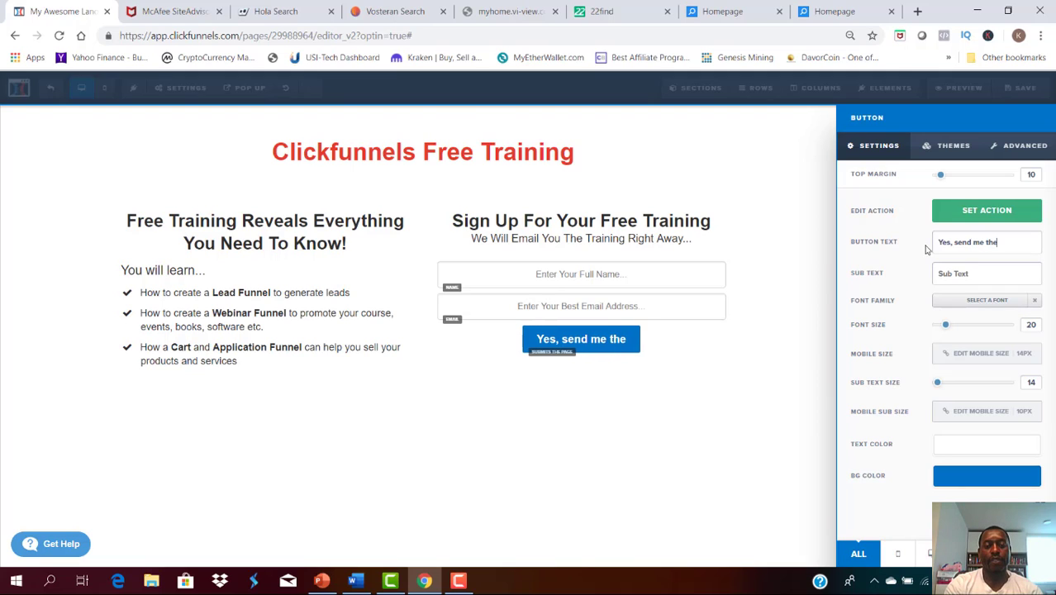
text( training)
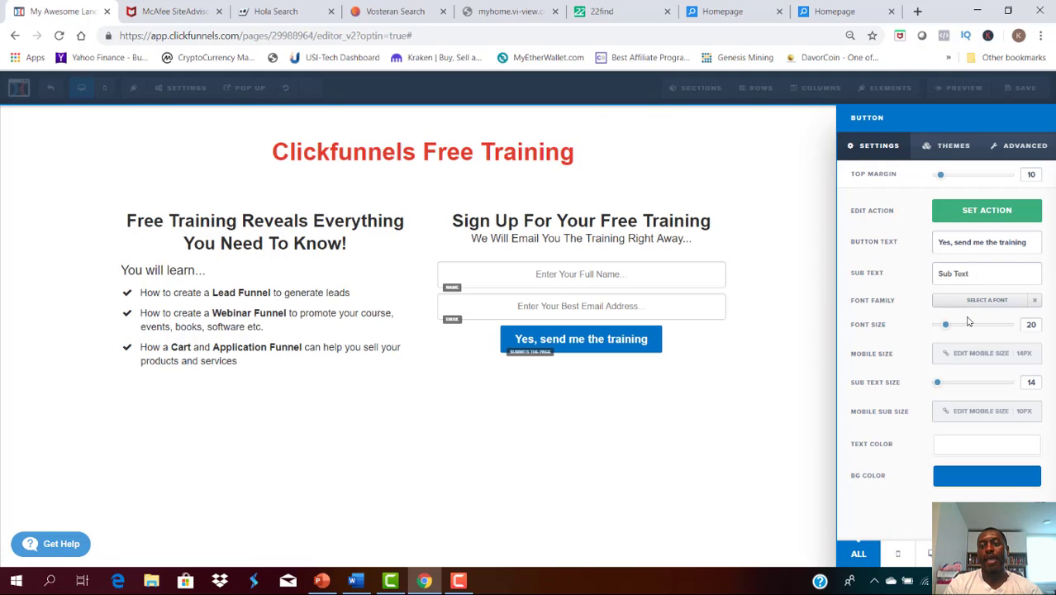
Step: Set the button's background color to the red conversion color #e43b2c
click(964, 478)
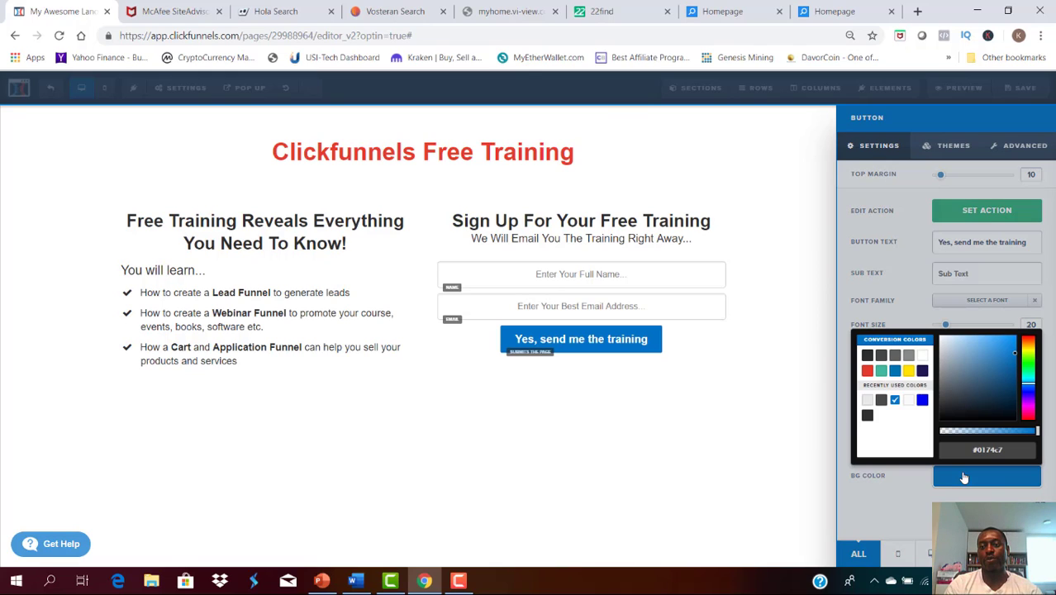
click(867, 371)
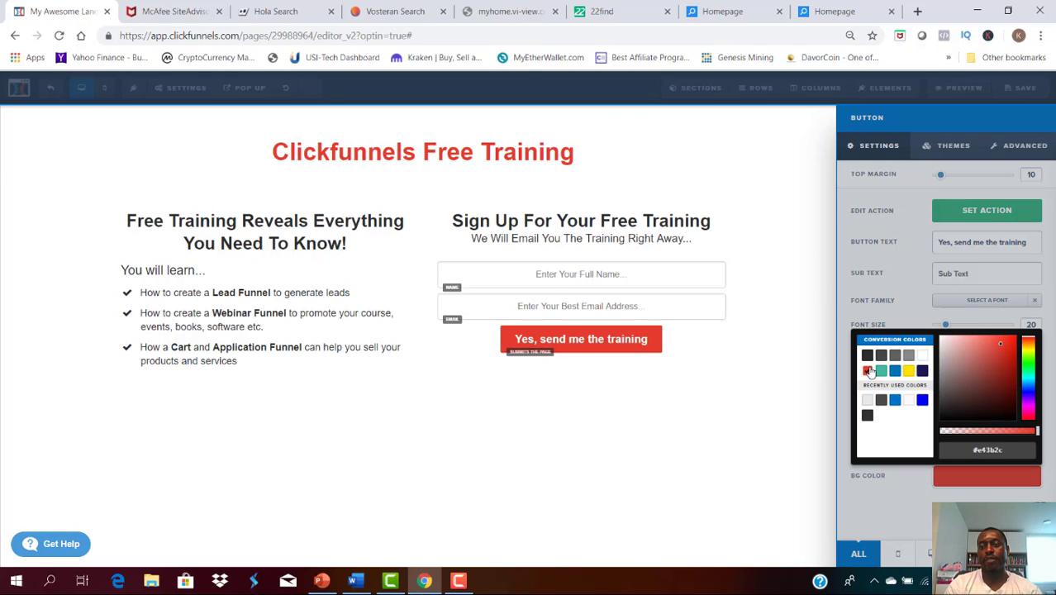
click(910, 205)
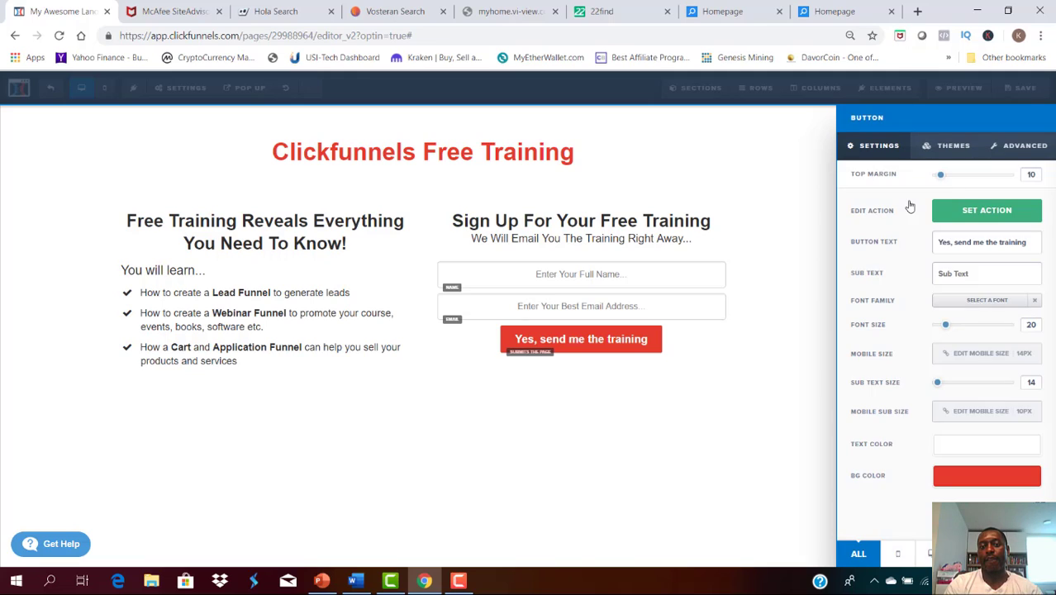
Step: Set the button width to Fill Width and close the button's settings
click(1025, 147)
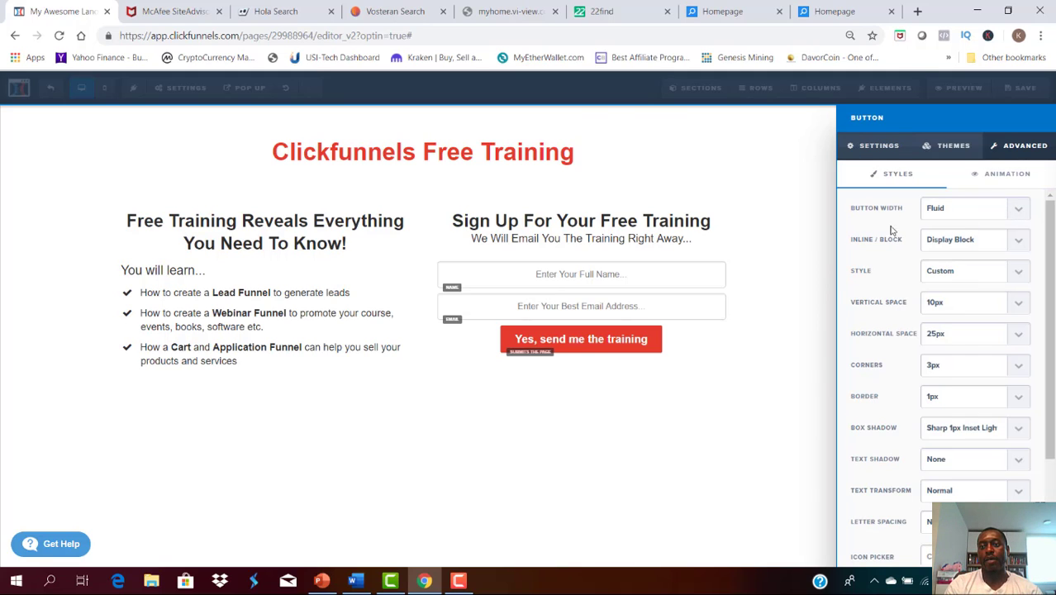
click(983, 212)
click(986, 236)
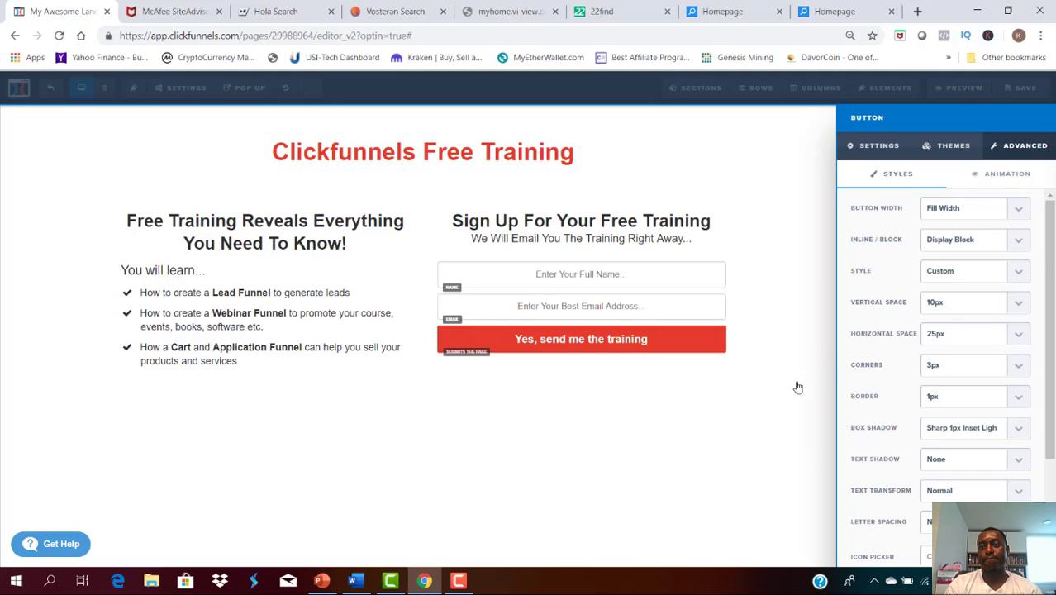
click(630, 438)
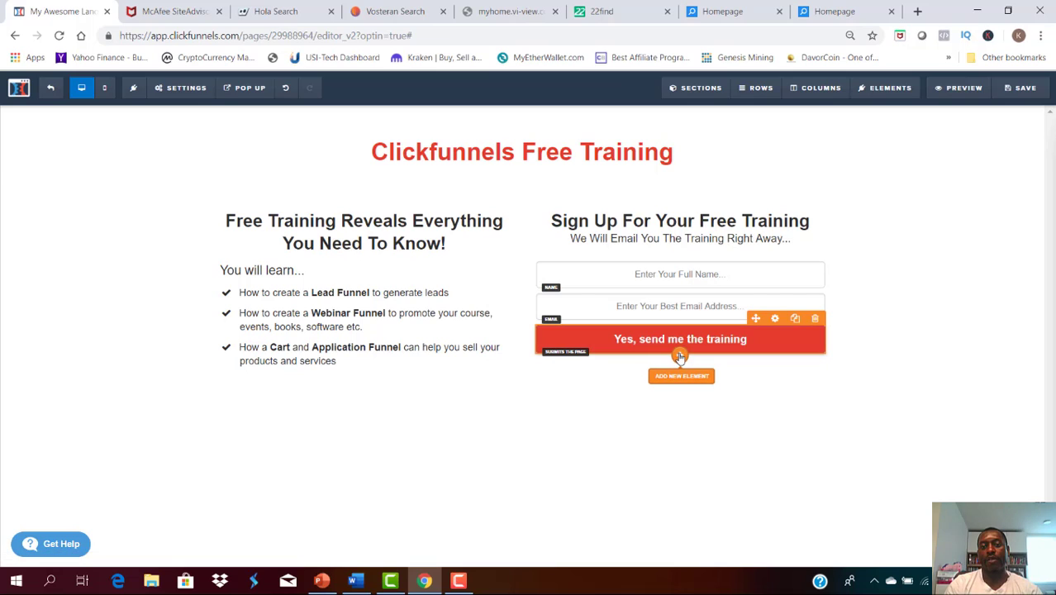
Step: Add a paragraph below the button and replace its placeholder text with "* We value your privacy and would never spam you *"
click(679, 356)
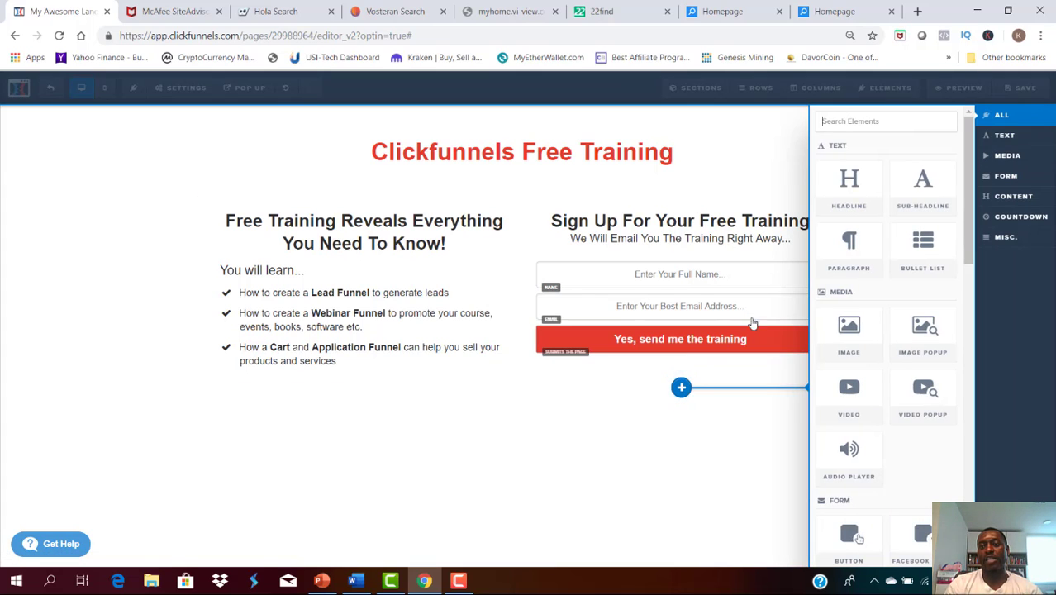
click(852, 248)
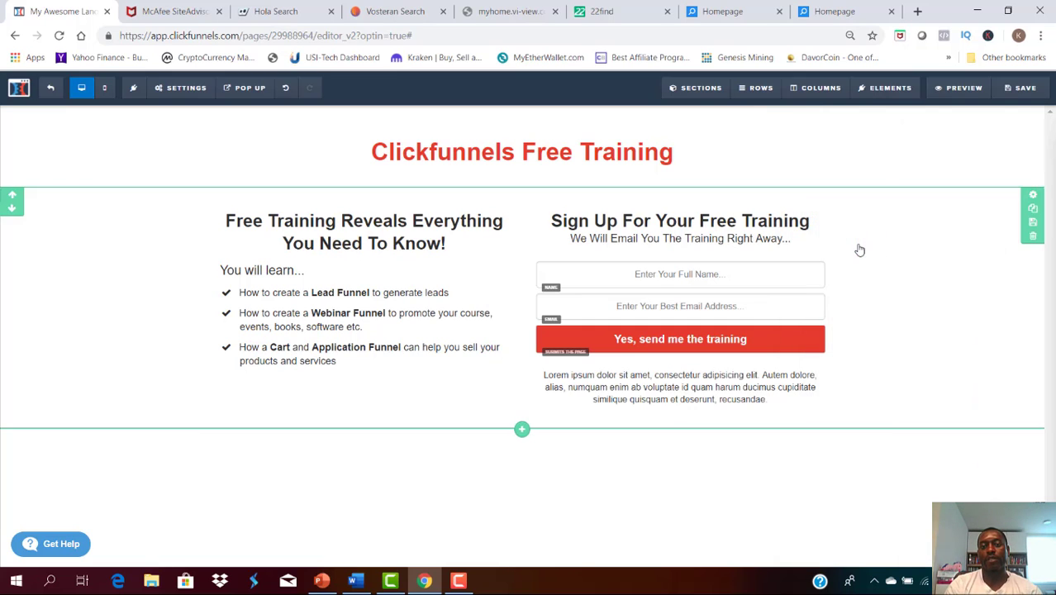
double_click(662, 387)
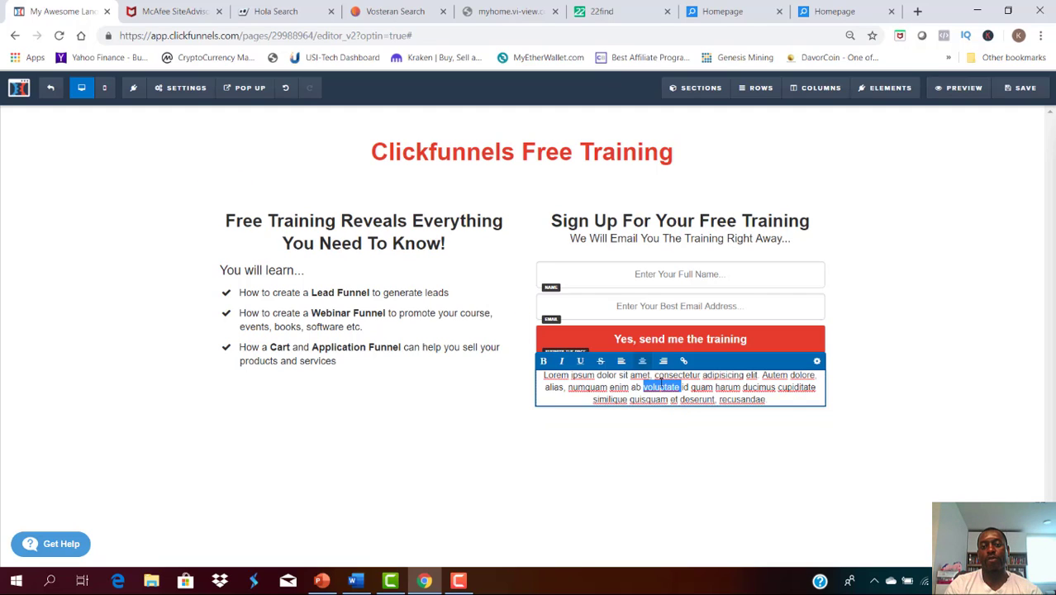
click(544, 375)
drag(544, 375, 774, 397)
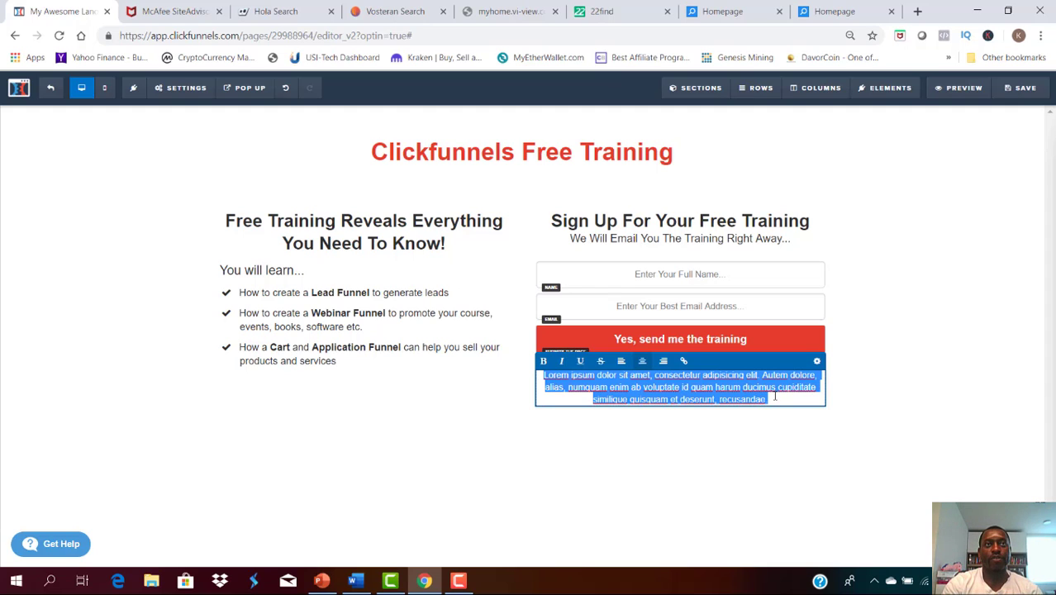
text(* We)
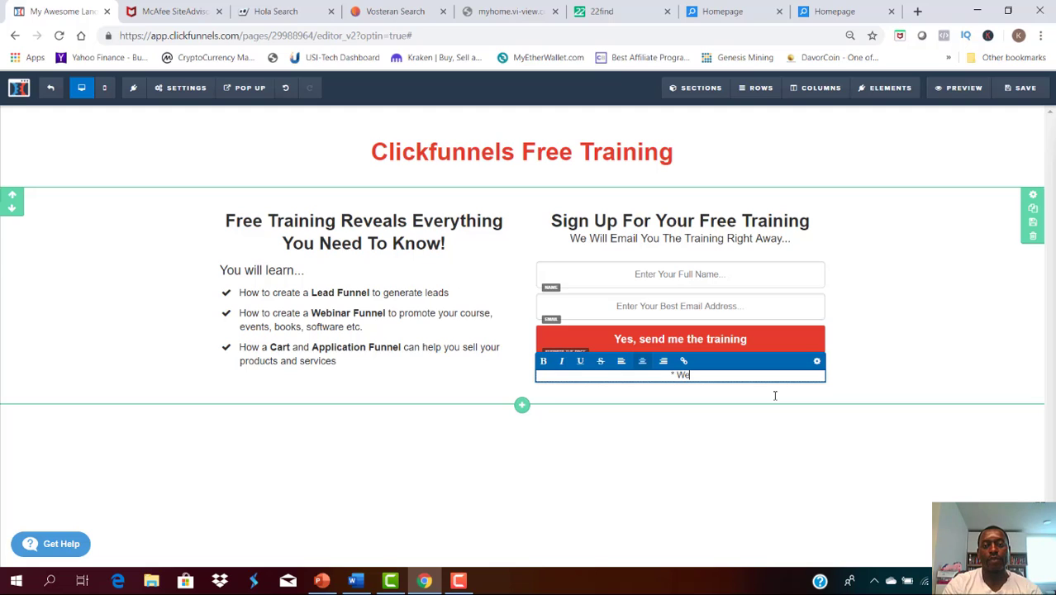
text( va)
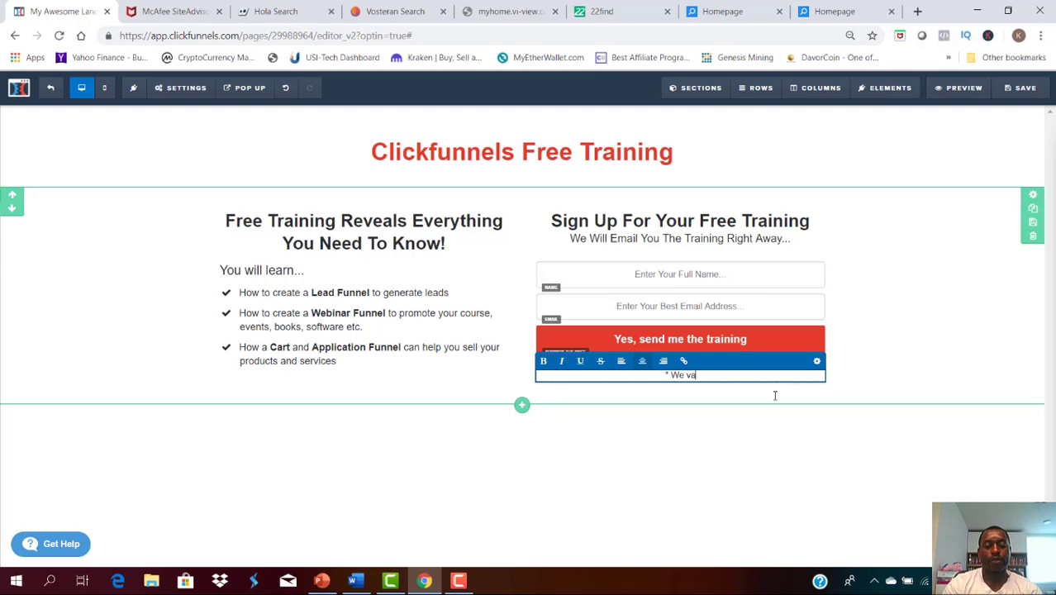
text(lue your)
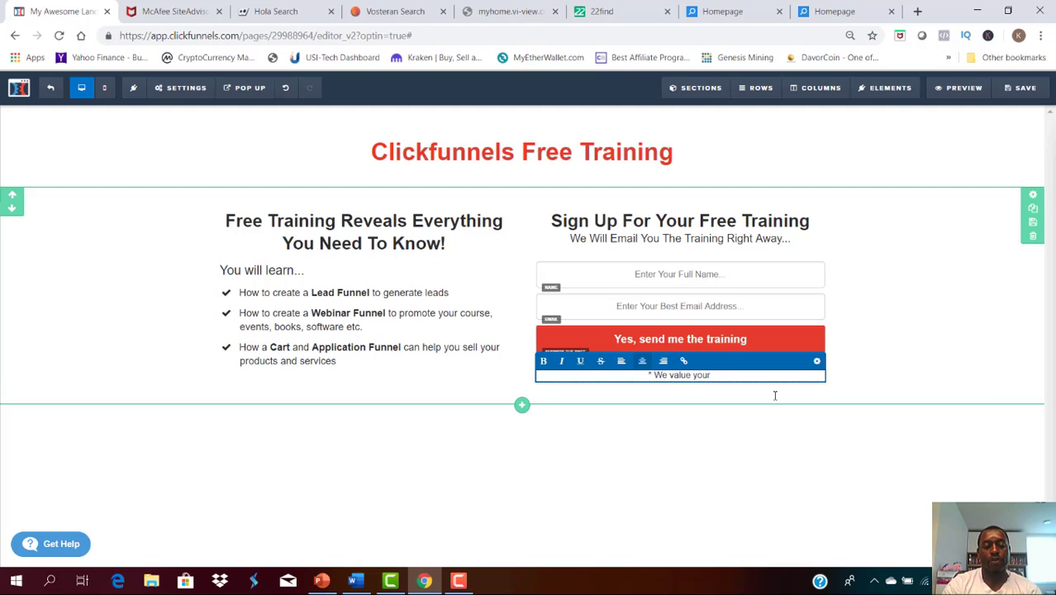
text( privacy)
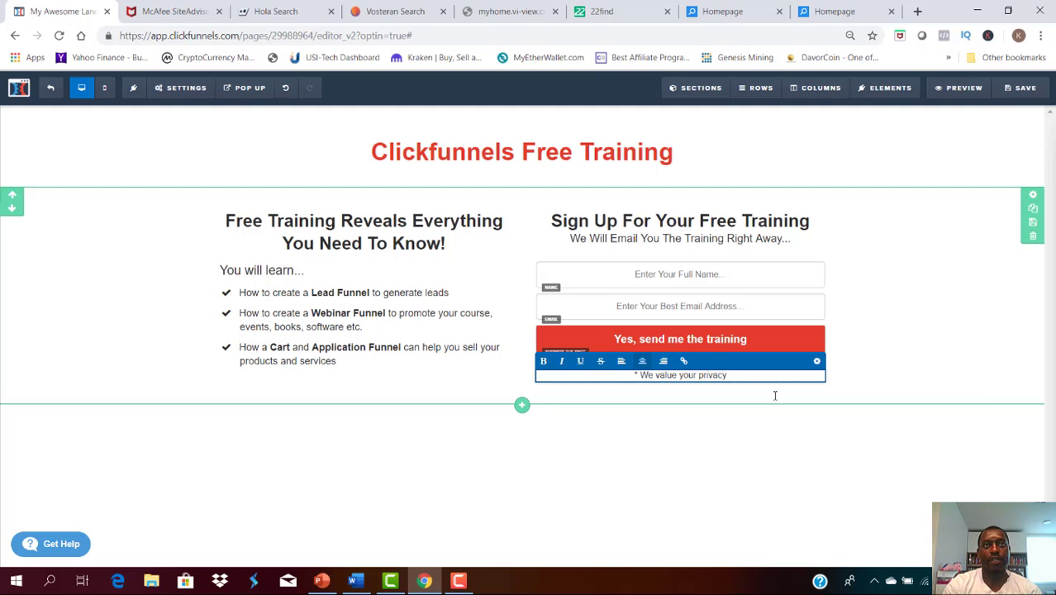
text( and would )
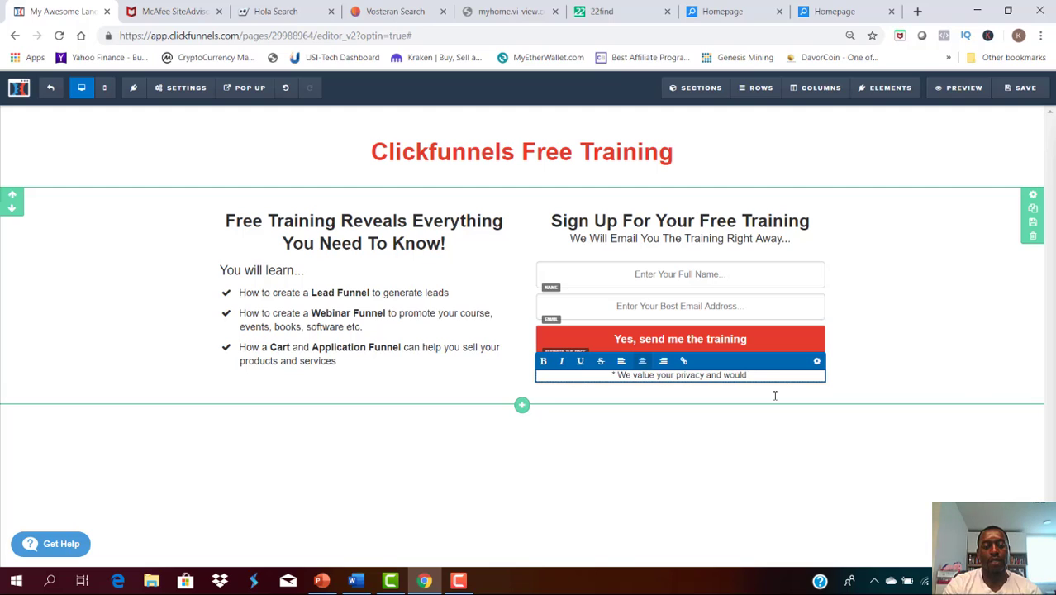
text(never)
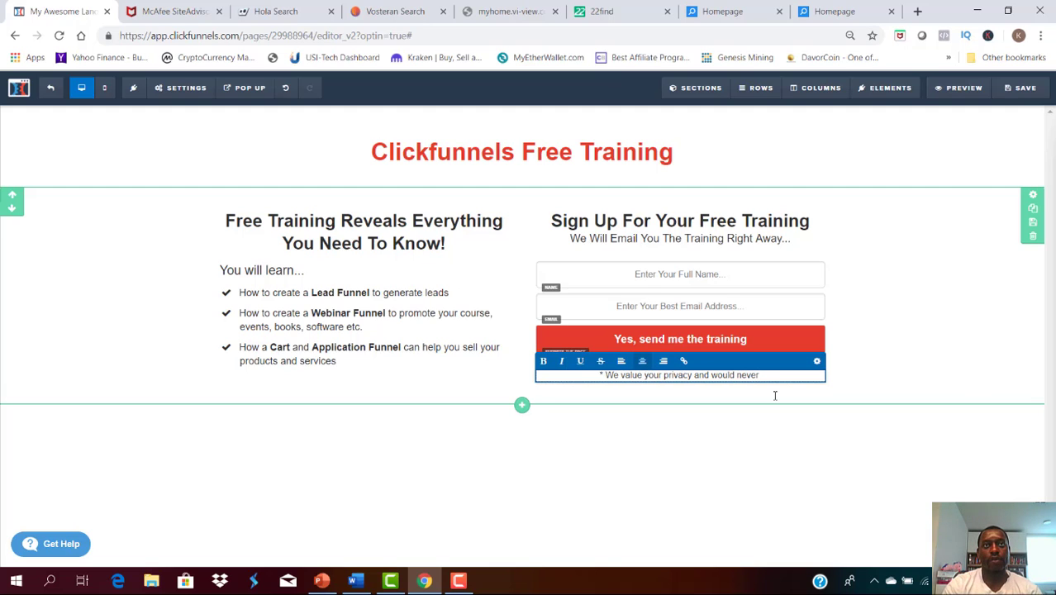
text( spam)
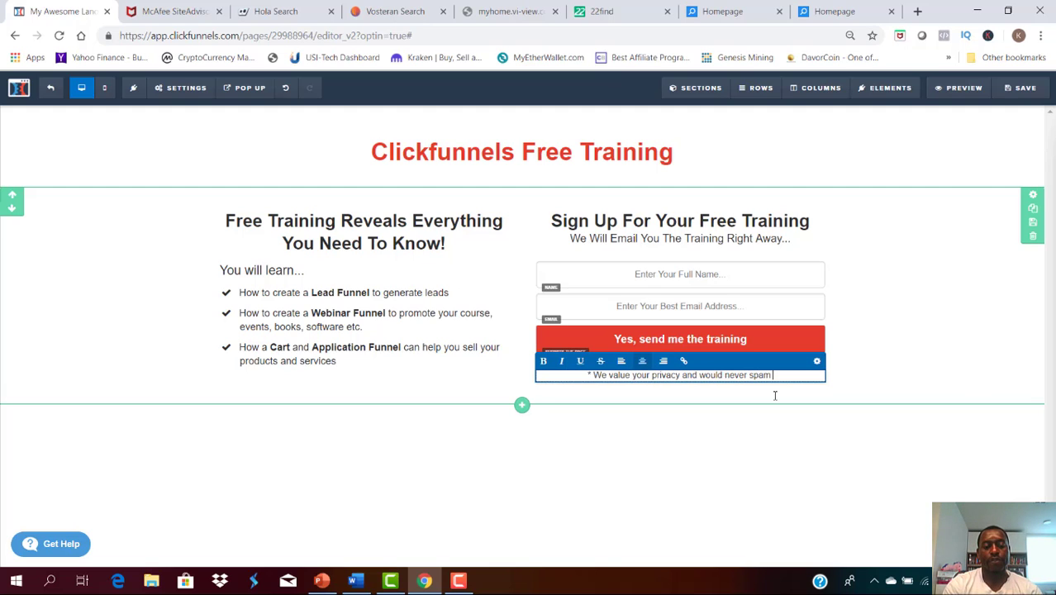
text( you)
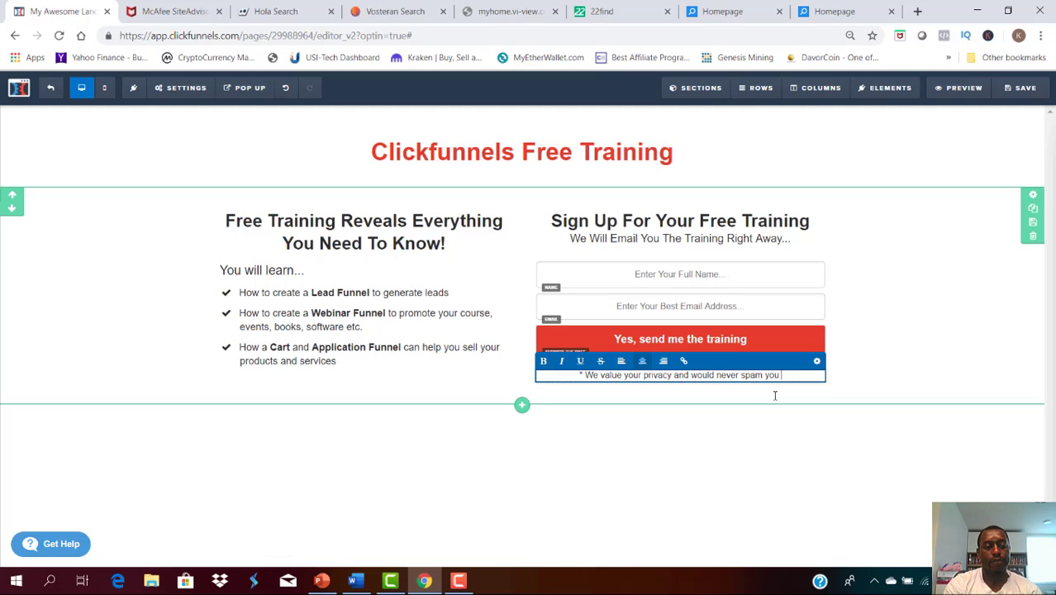
text( *)
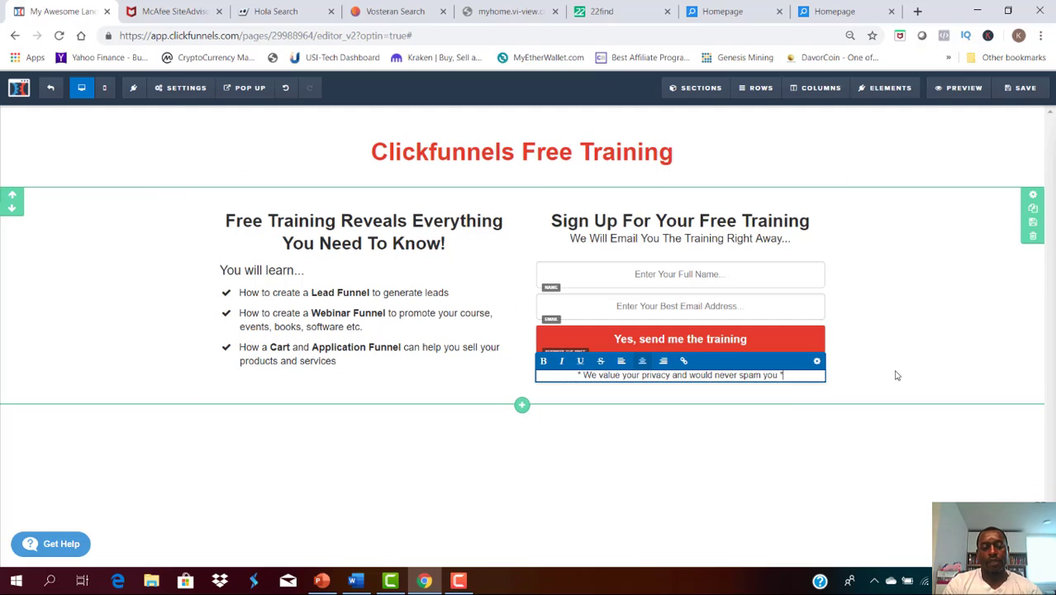
click(869, 399)
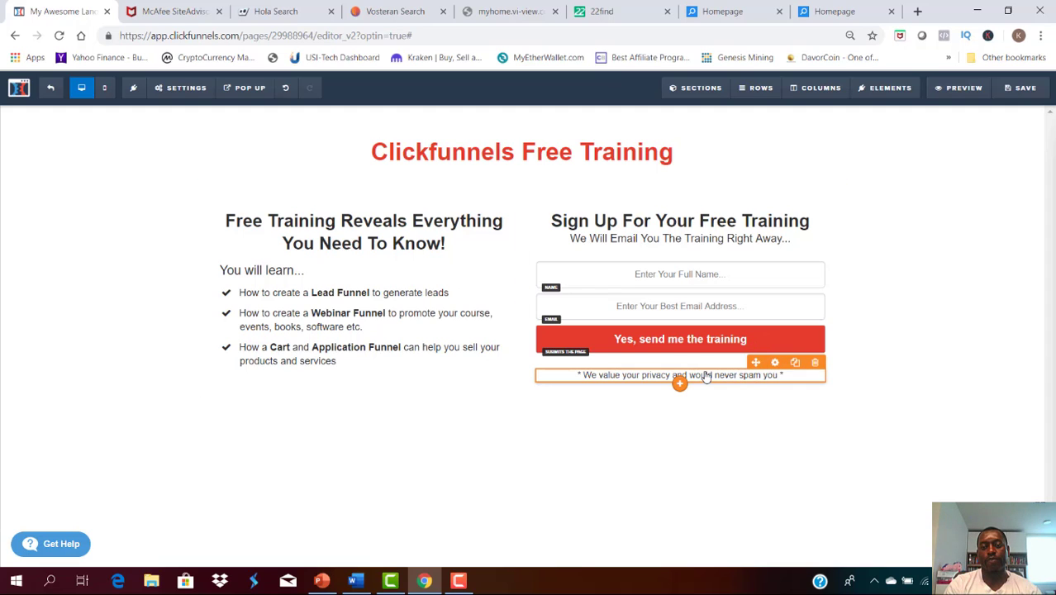
Step: Reduce the privacy paragraph's top margin to 0 and close its settings
click(775, 365)
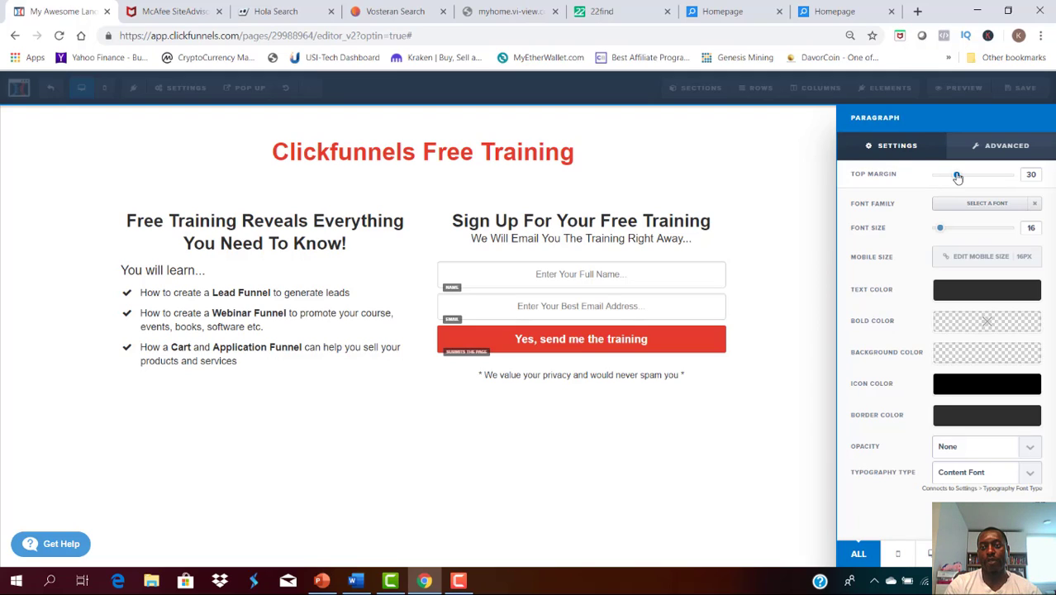
drag(956, 177, 934, 178)
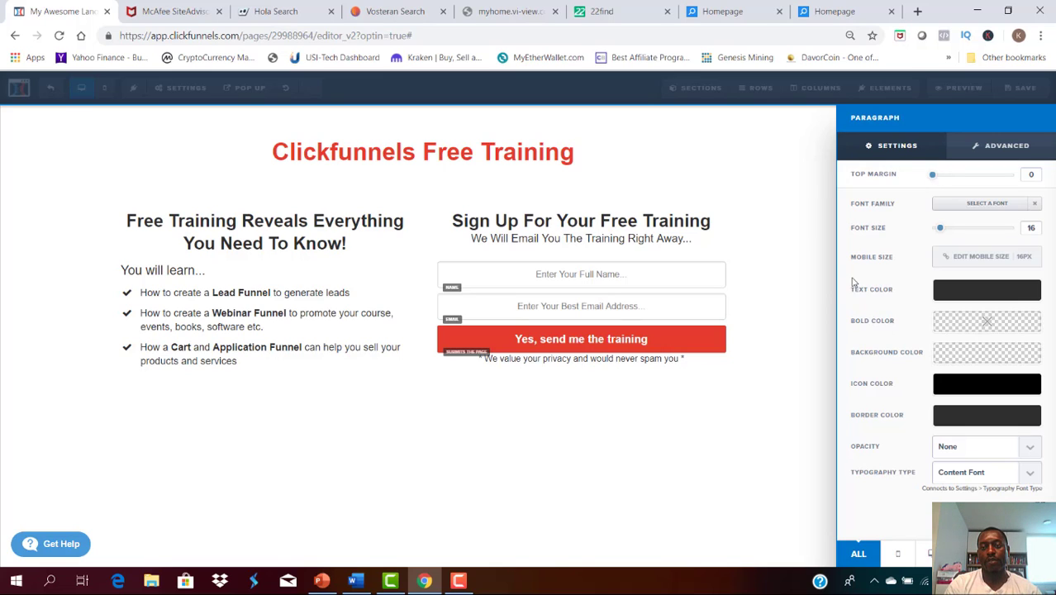
click(701, 430)
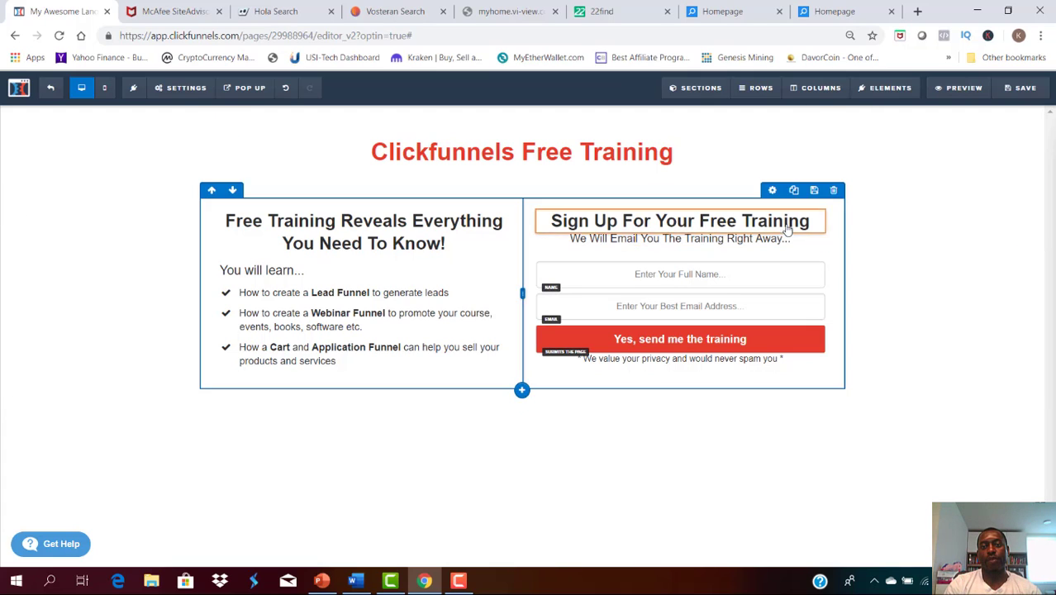
Step: Add a full border around the second column containing the sign-up form
click(816, 90)
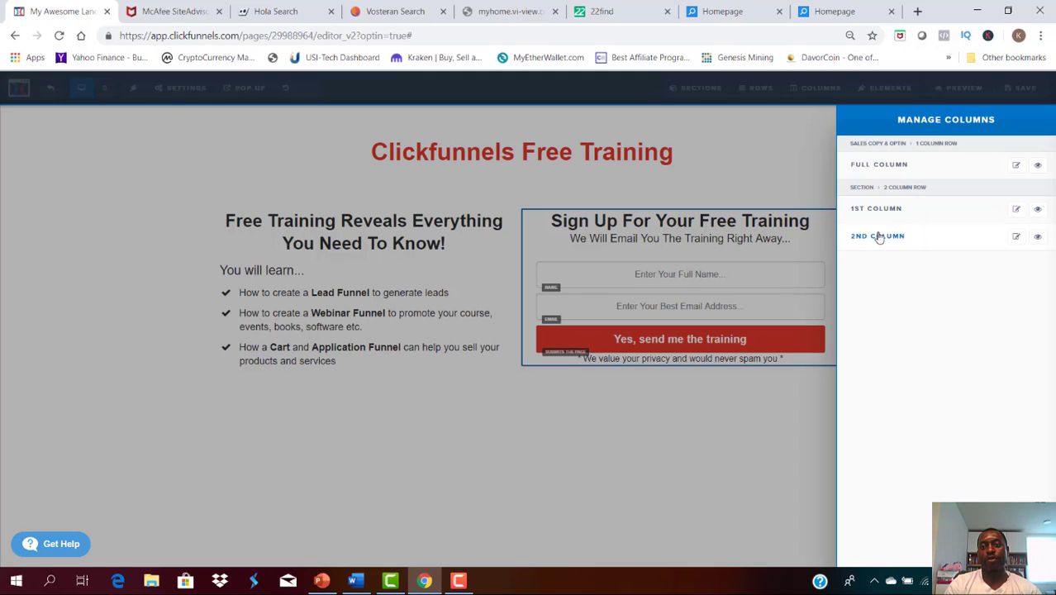
click(1017, 238)
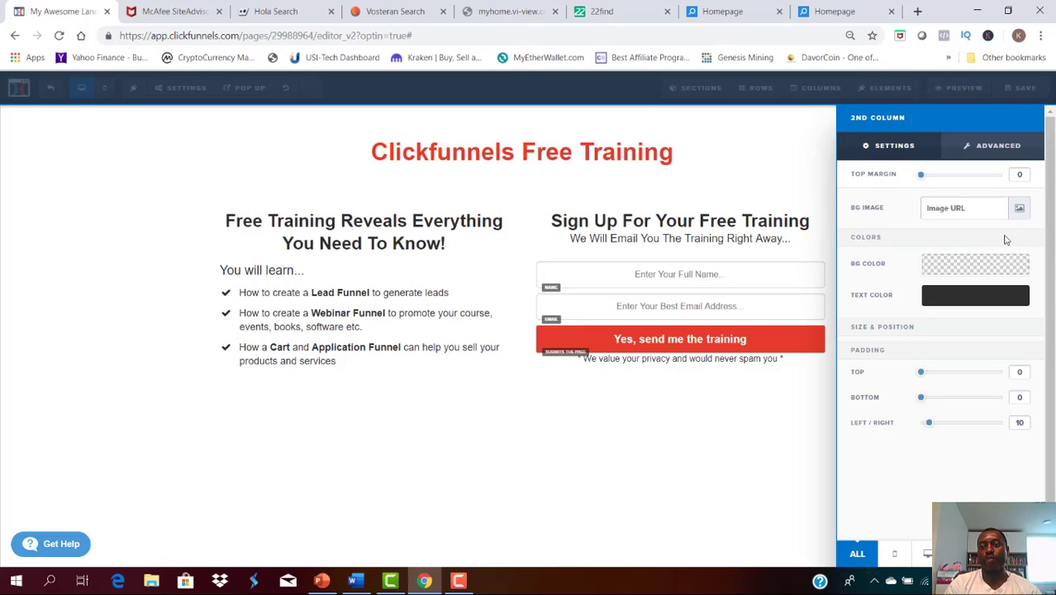
click(990, 146)
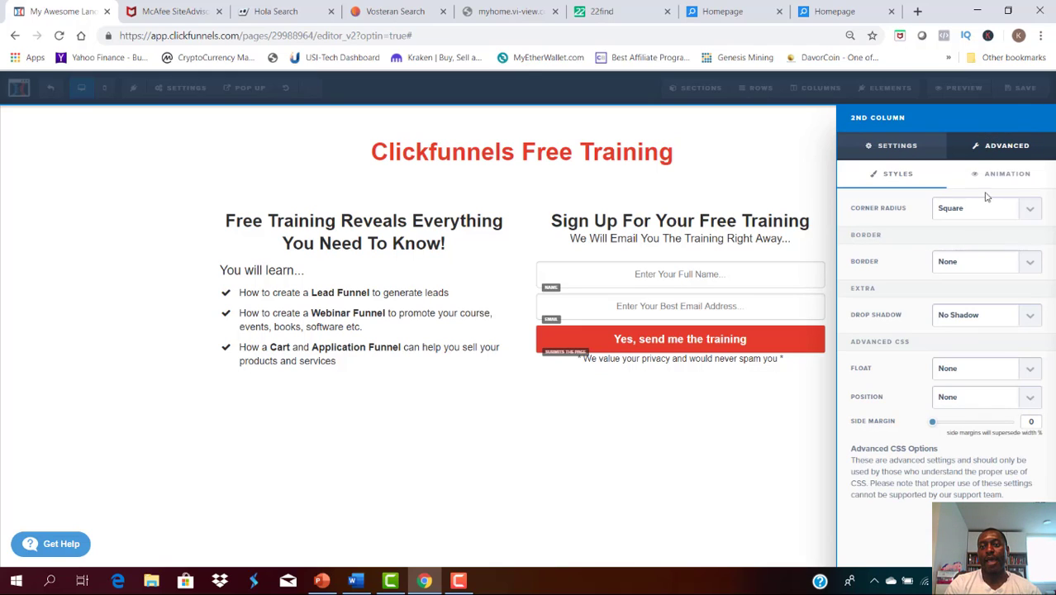
click(1031, 263)
click(1019, 287)
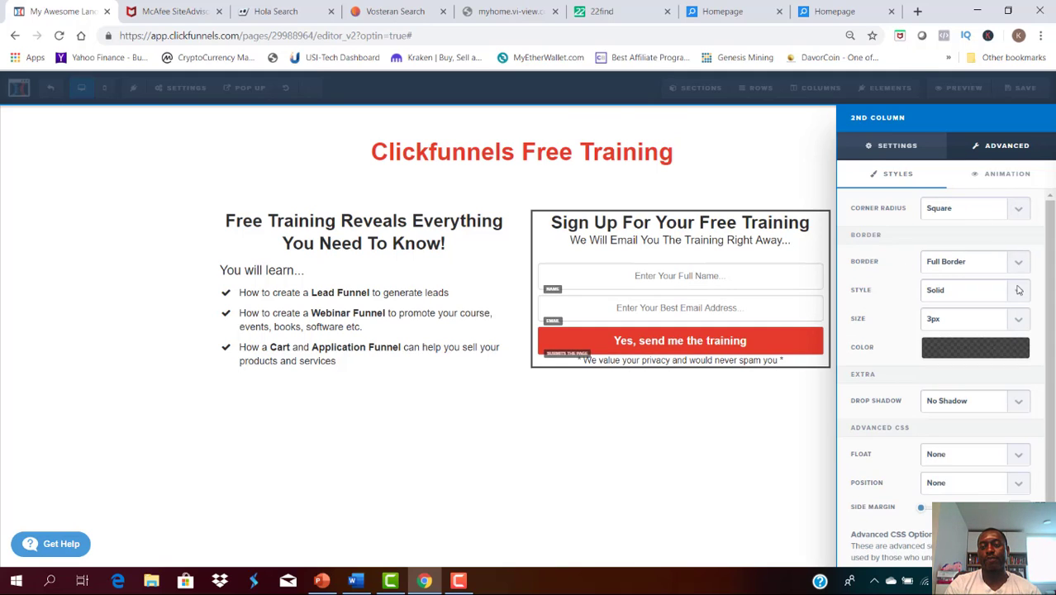
Step: Set the second column's padding to 20 on top and 40 at the bottom, increase its left/right padding, and close its settings
click(905, 147)
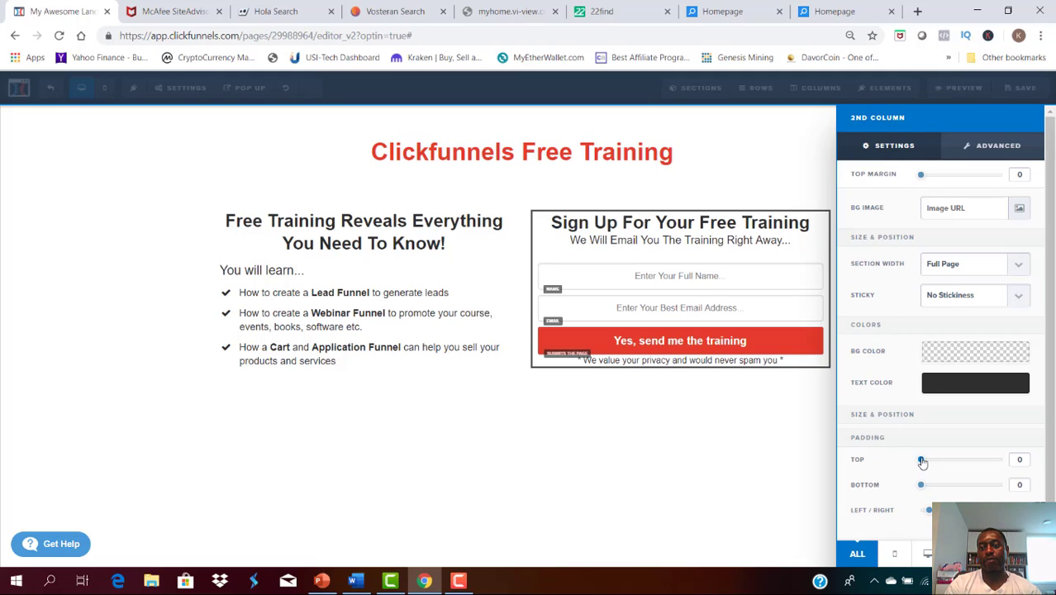
drag(922, 462, 940, 463)
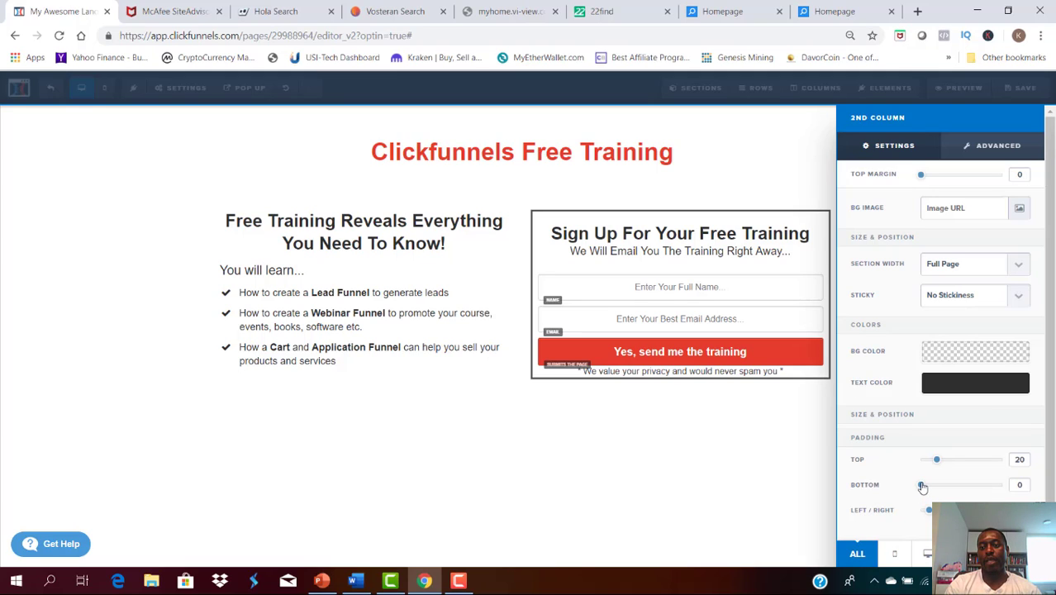
drag(922, 487, 955, 488)
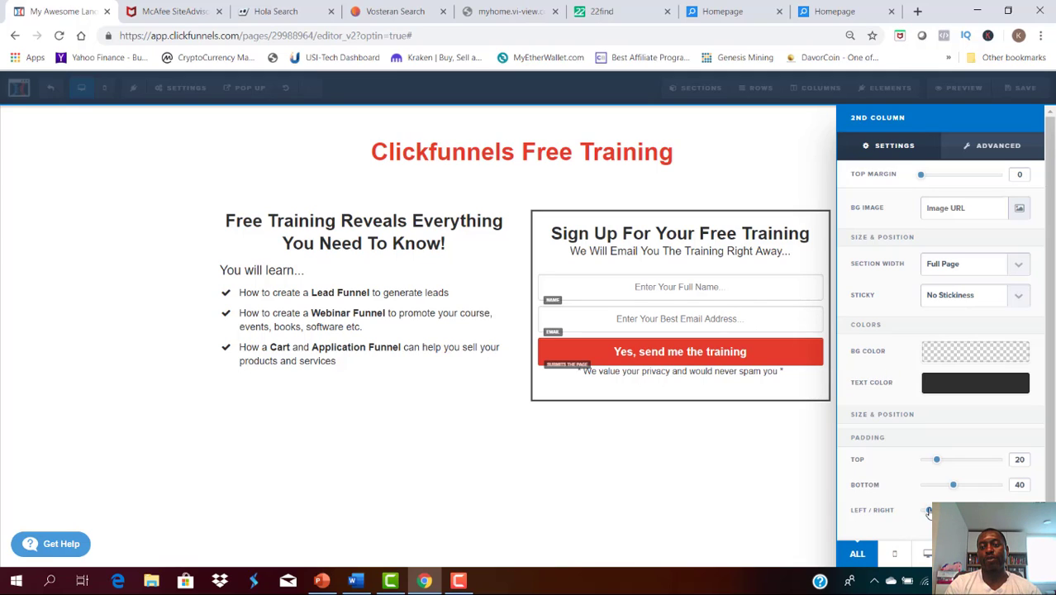
drag(929, 512, 947, 512)
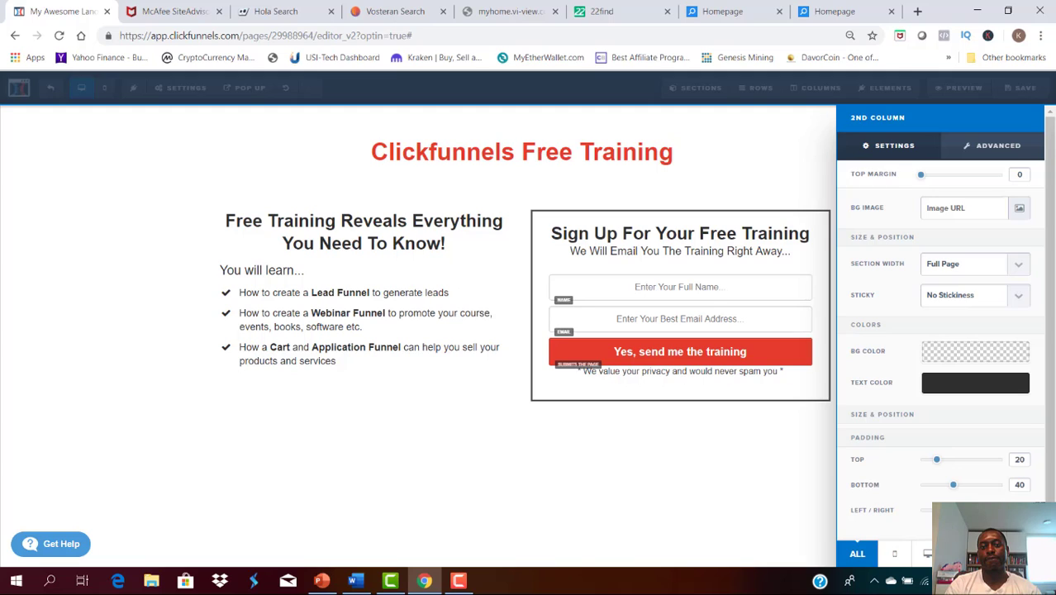
click(689, 483)
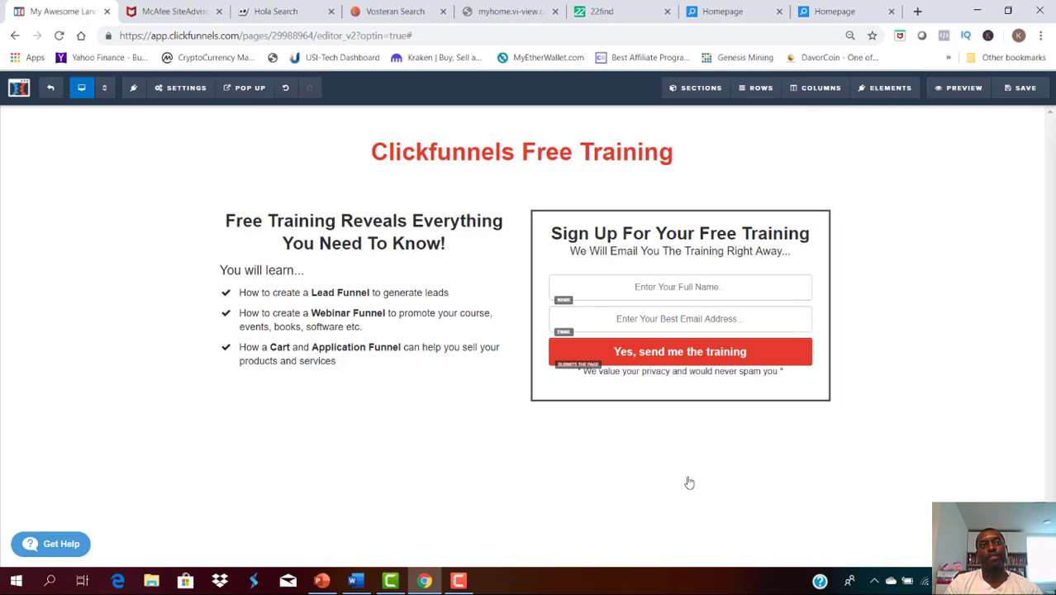
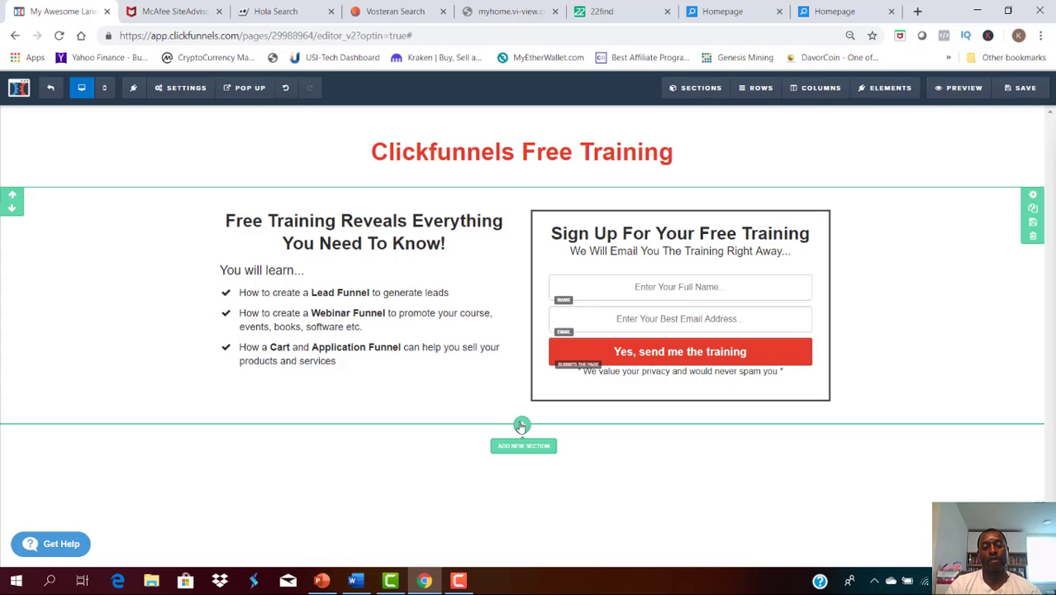
Step: Add a full-width section below the opt-in section and insert a one-column row in it
click(522, 426)
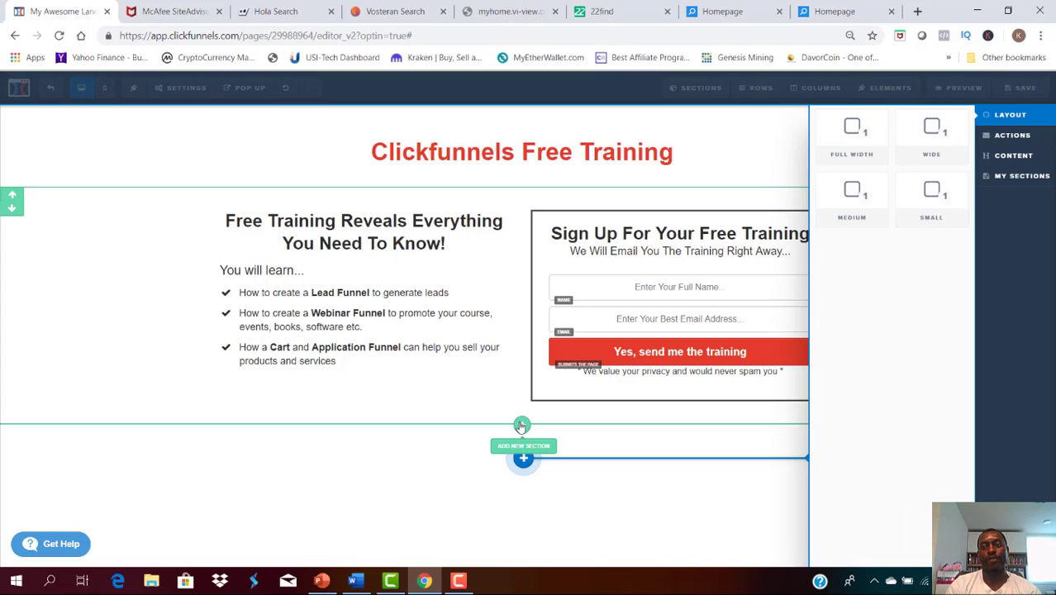
click(865, 140)
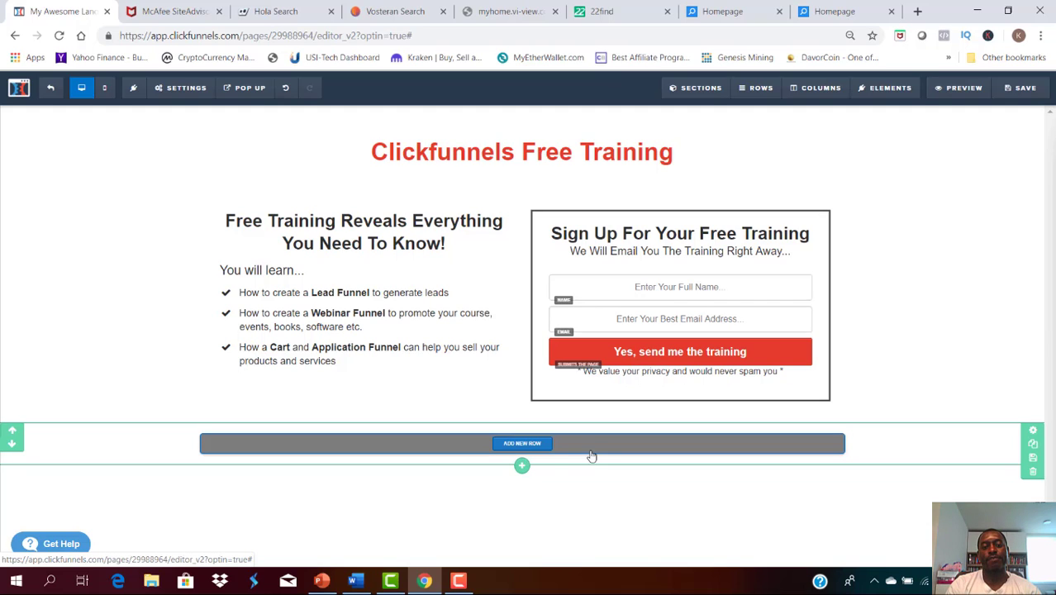
click(521, 444)
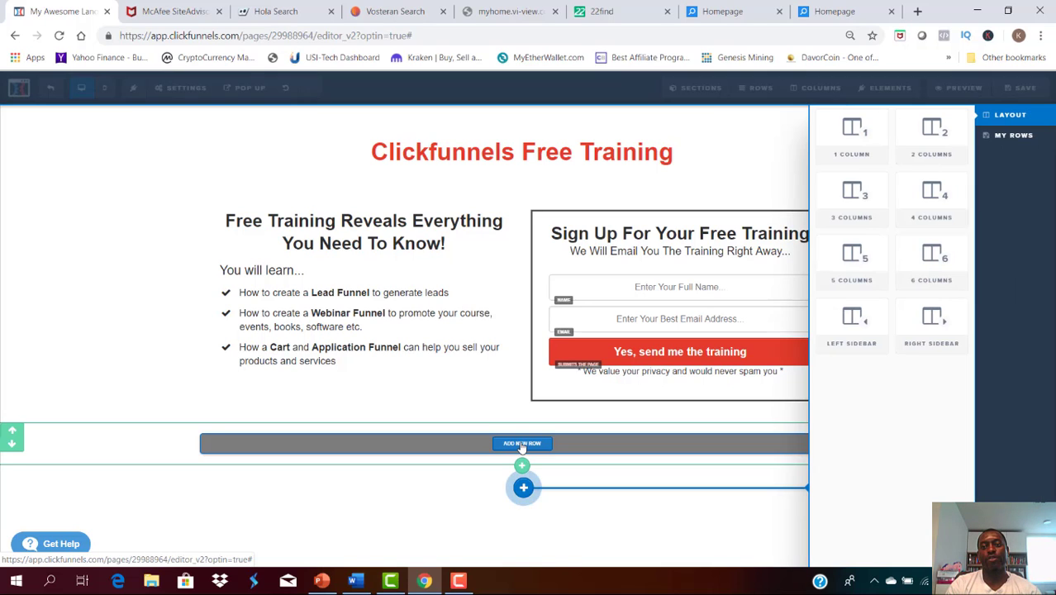
click(854, 136)
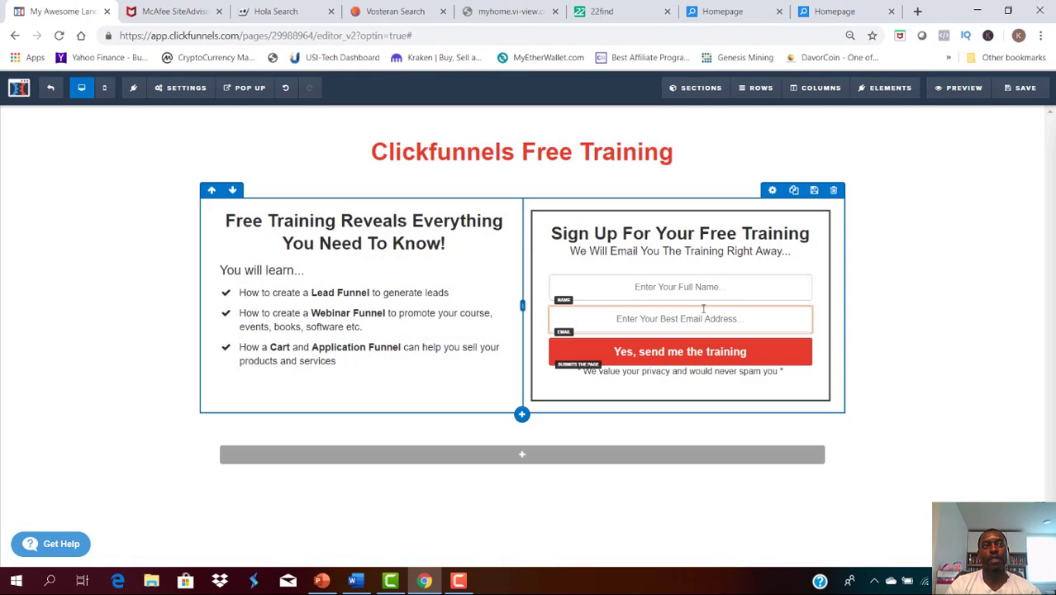
Step: Open the element choices for the empty one-column row below the sign-up form
mouse_move(535, 454)
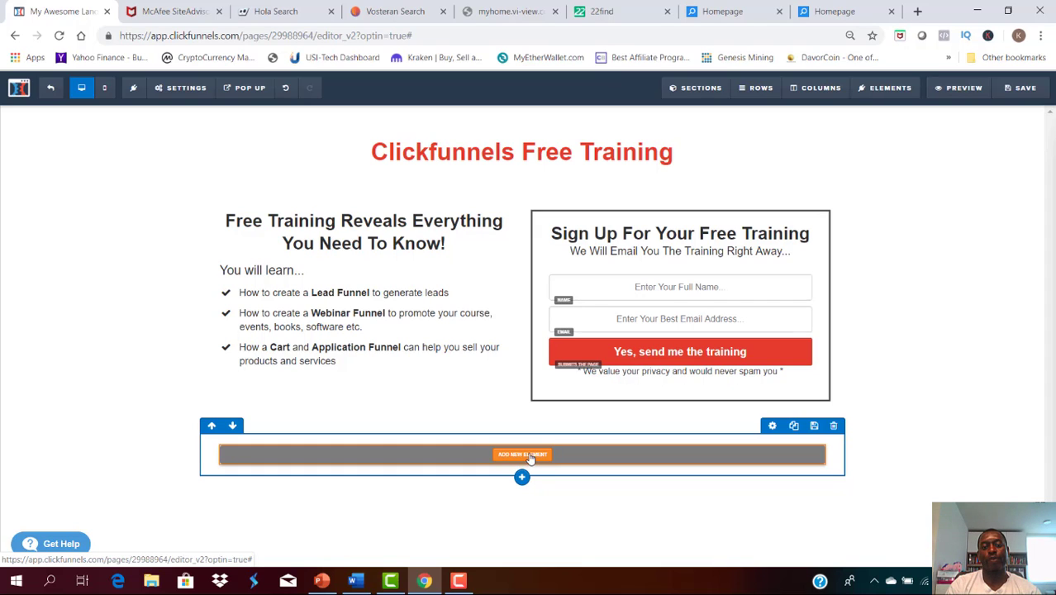
click(529, 455)
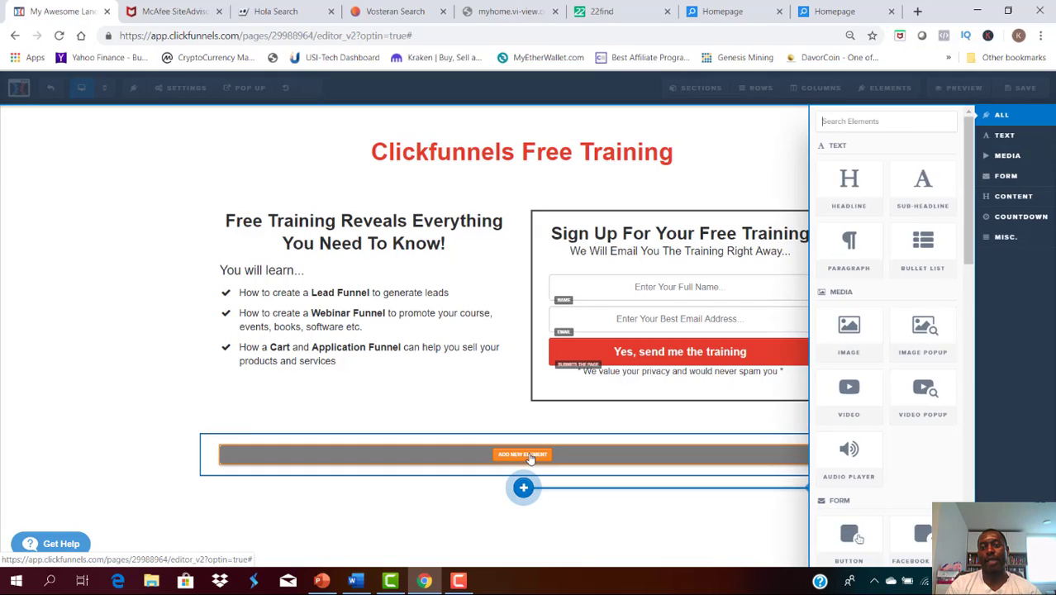
Step: Add a paragraph element to the empty row beneath the sign-up form and delete its placeholder text
click(850, 250)
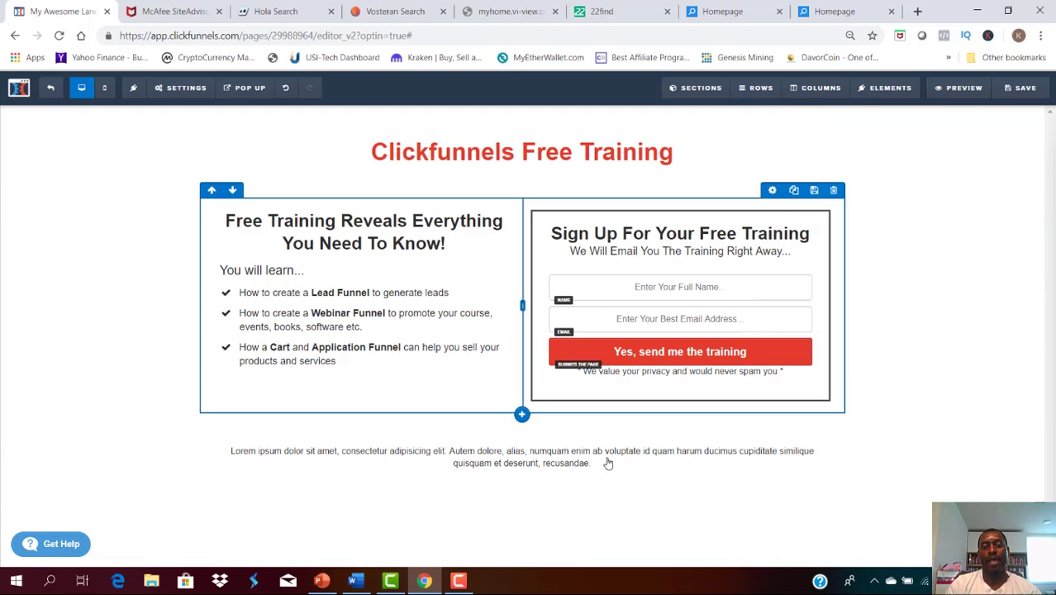
double_click(515, 452)
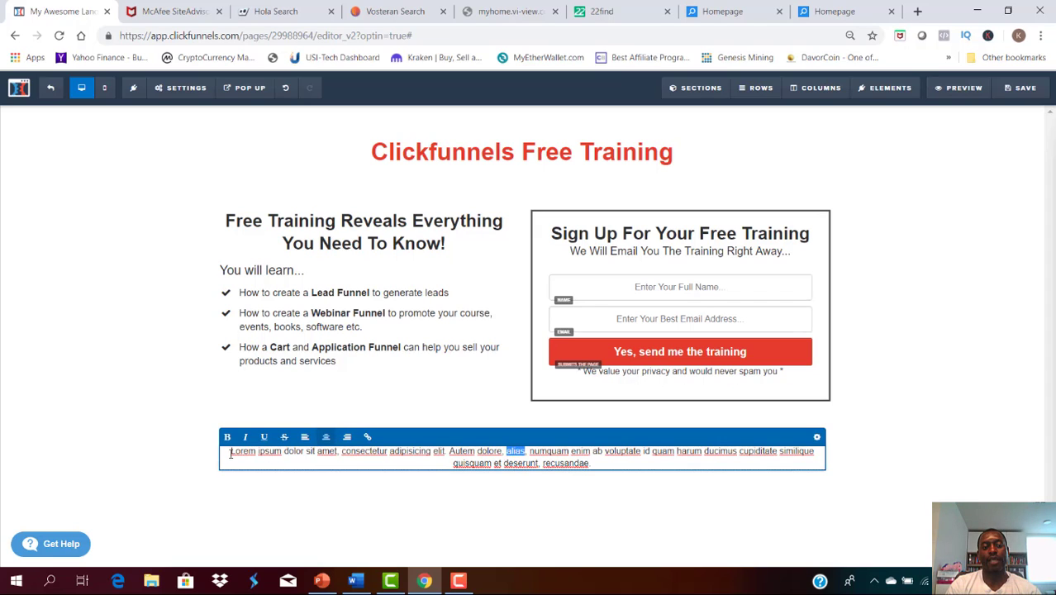
drag(231, 453, 475, 476)
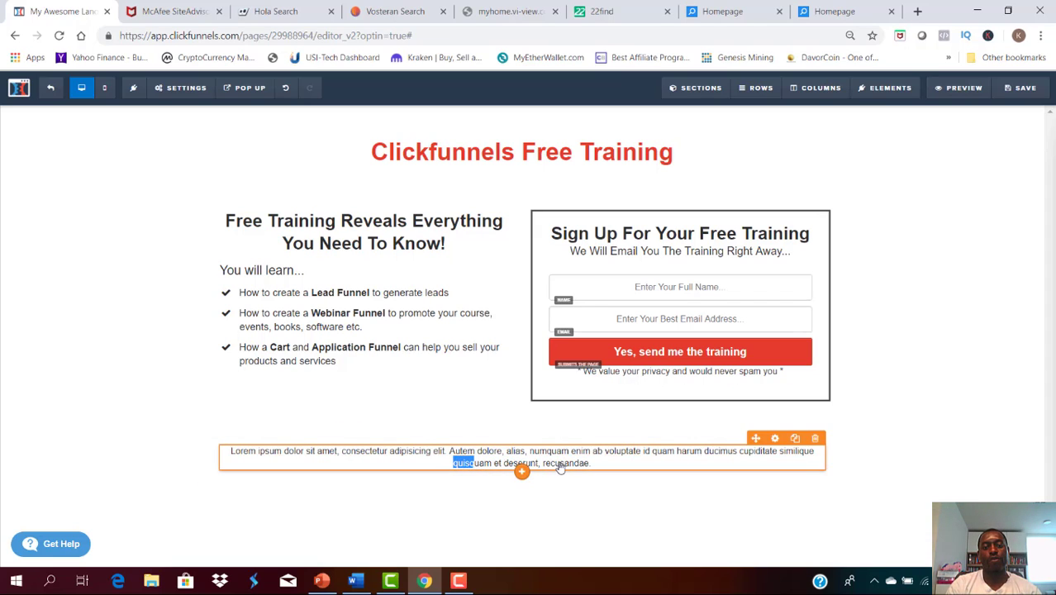
click(230, 452)
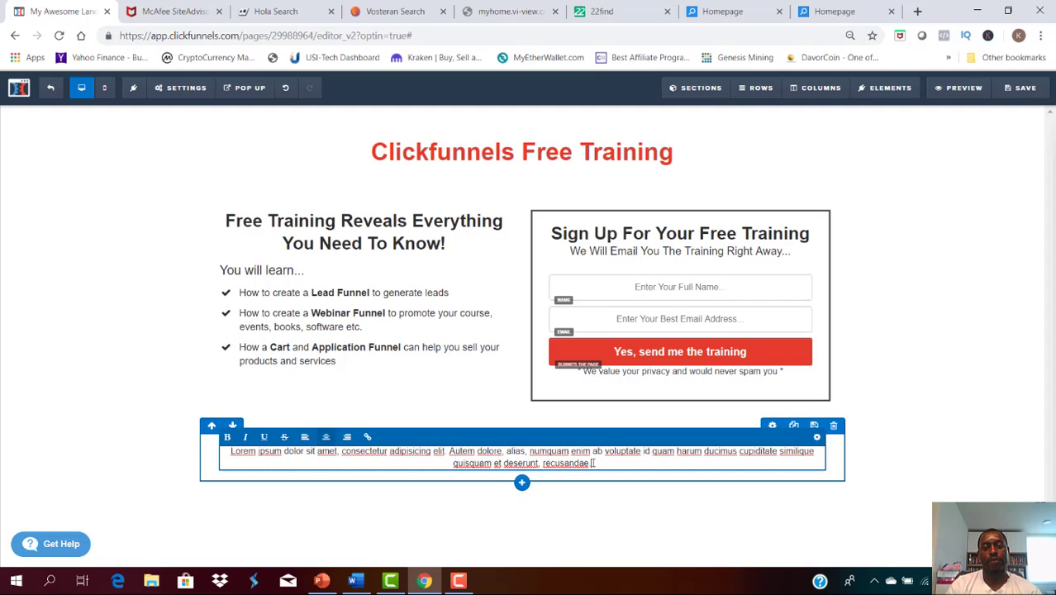
drag(593, 463, 231, 452)
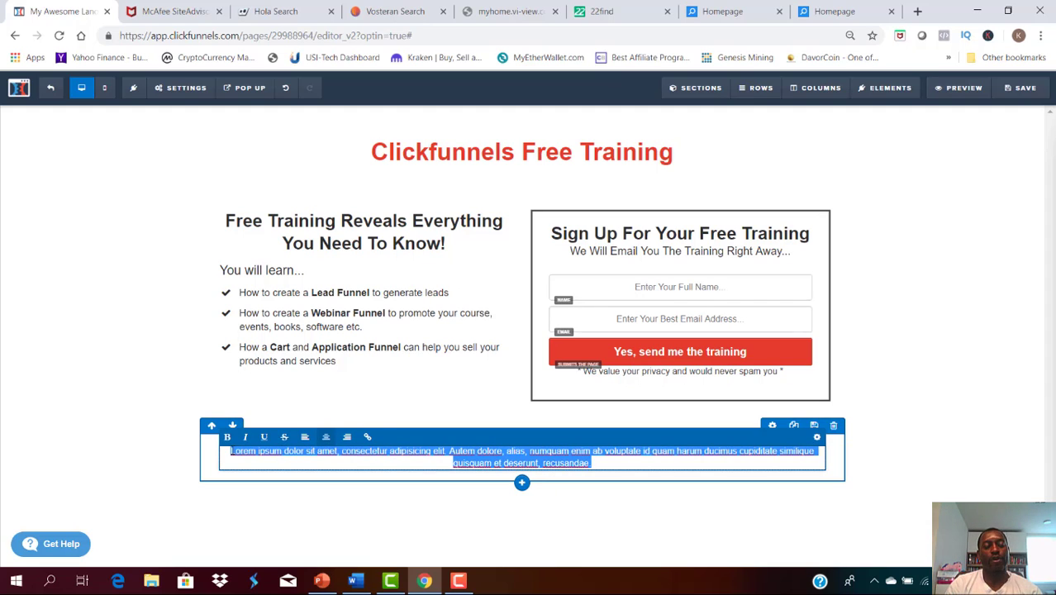
key(BackSpace)
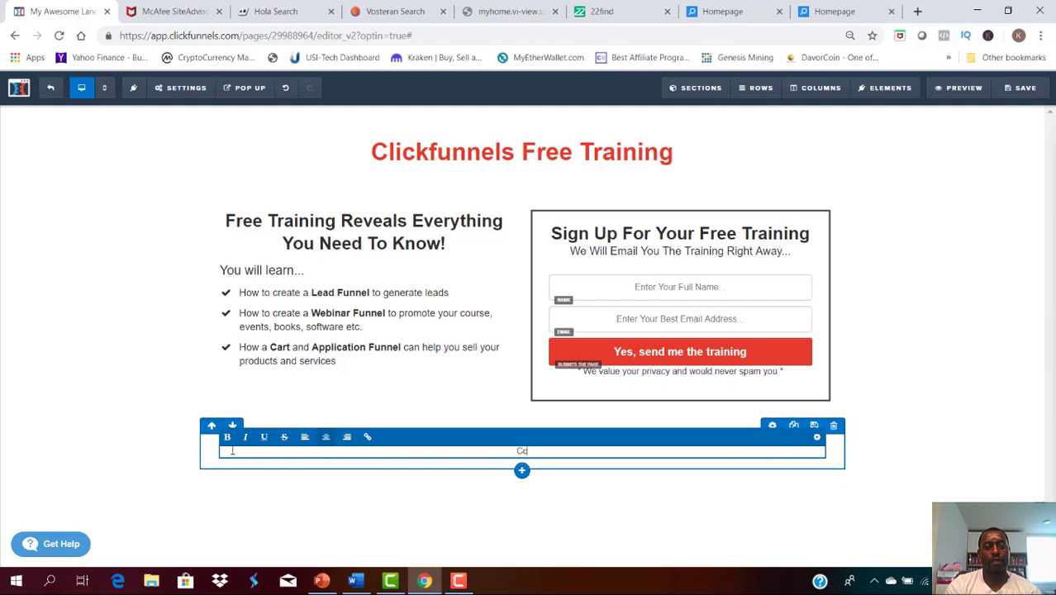
Step: Enter "Copyright Your Brand - All Rights Reserved" as the text of the bottom paragraph
text(Cop)
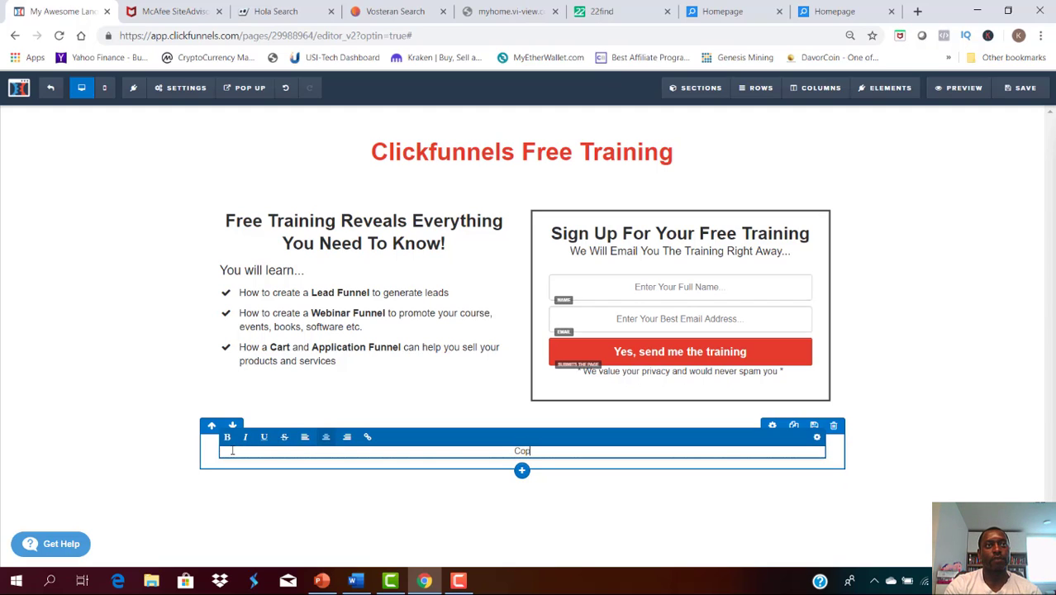
text(y)
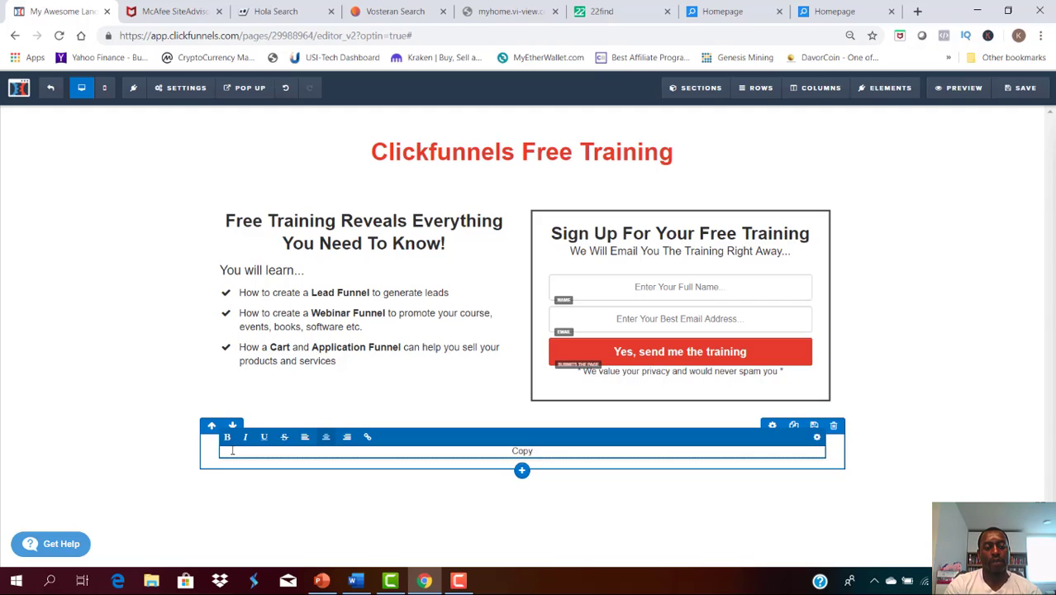
text(right)
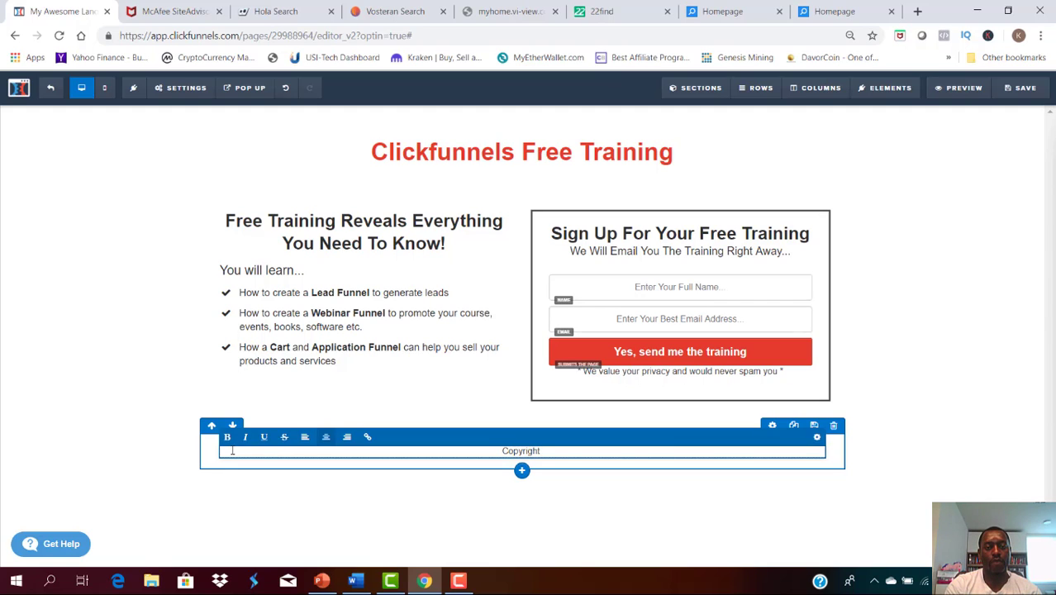
text( Your Bran)
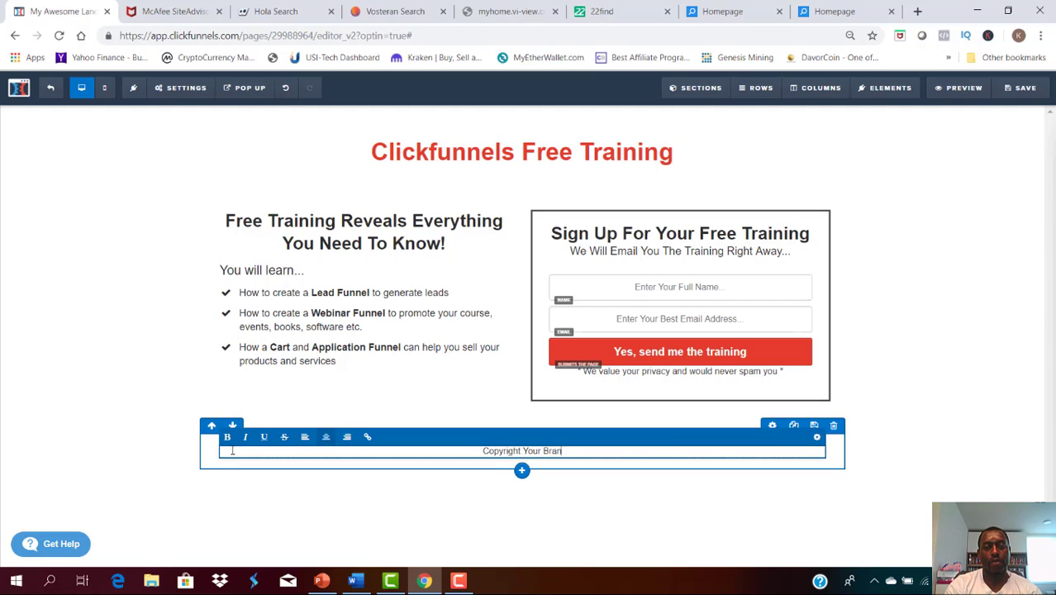
text(d - All )
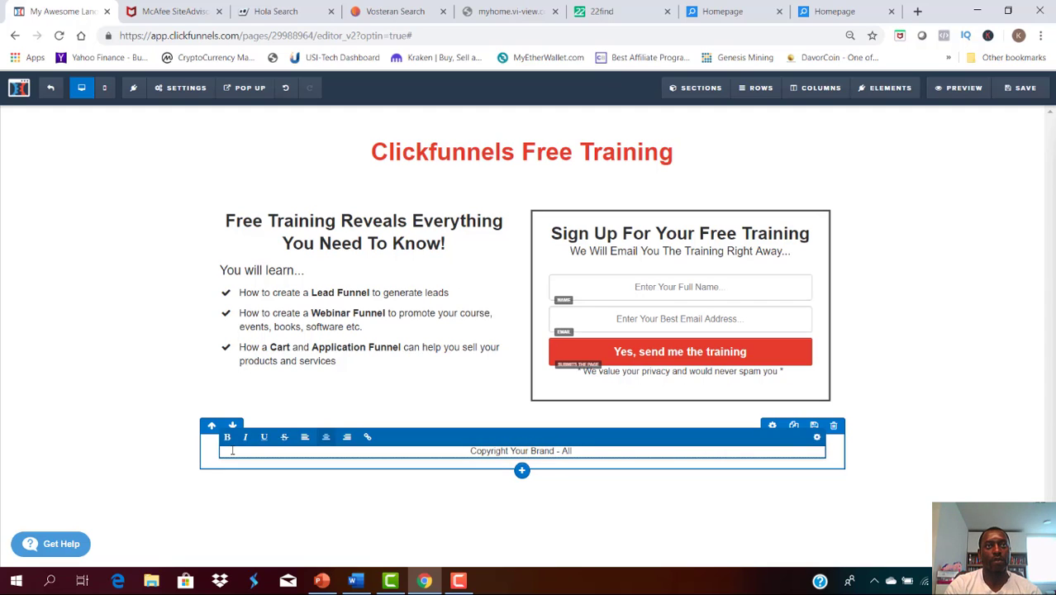
text(Right)
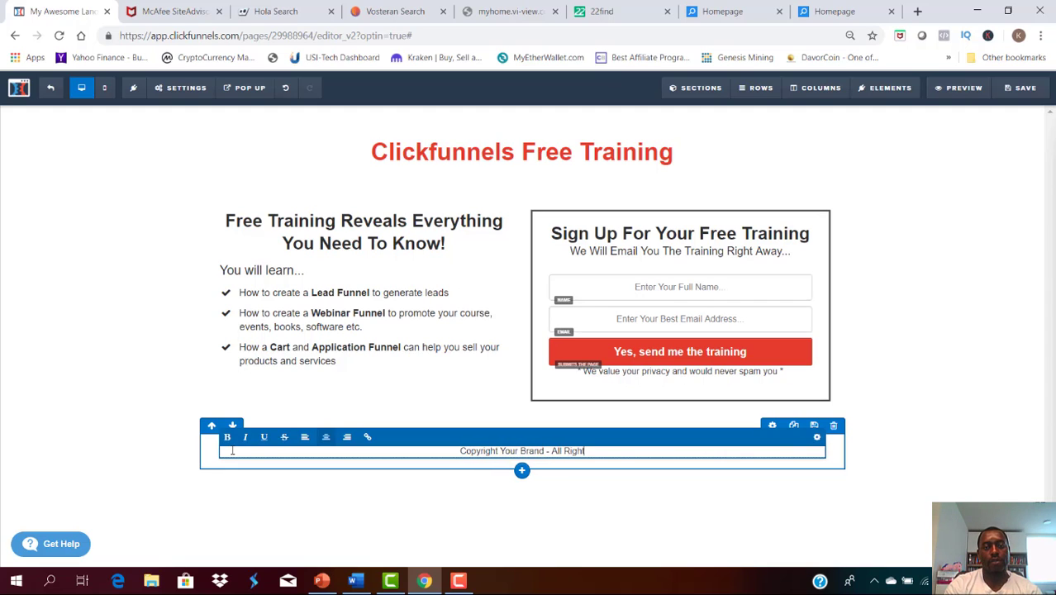
text(s Re)
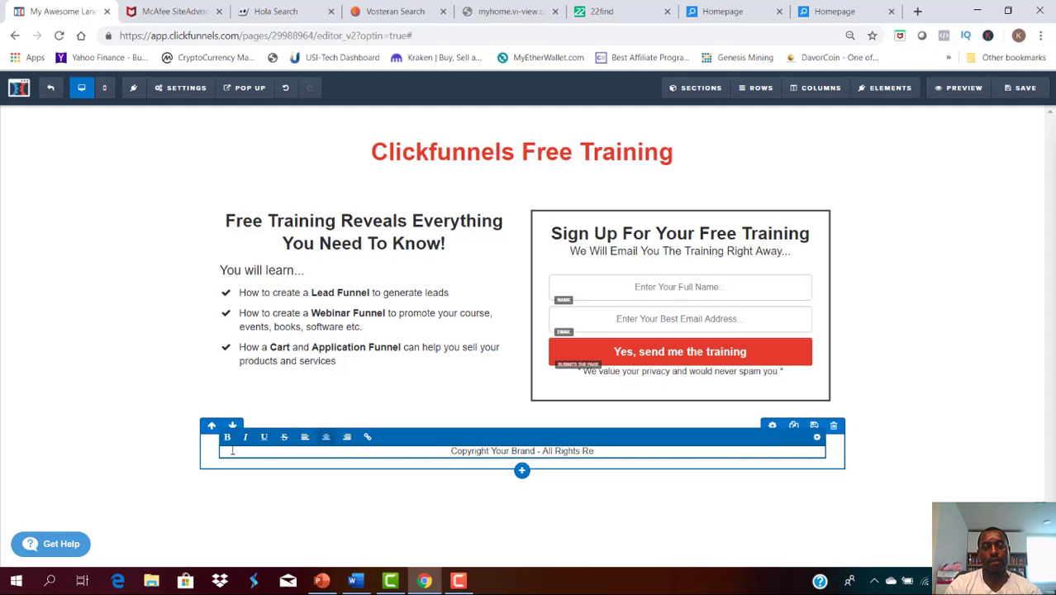
text(served)
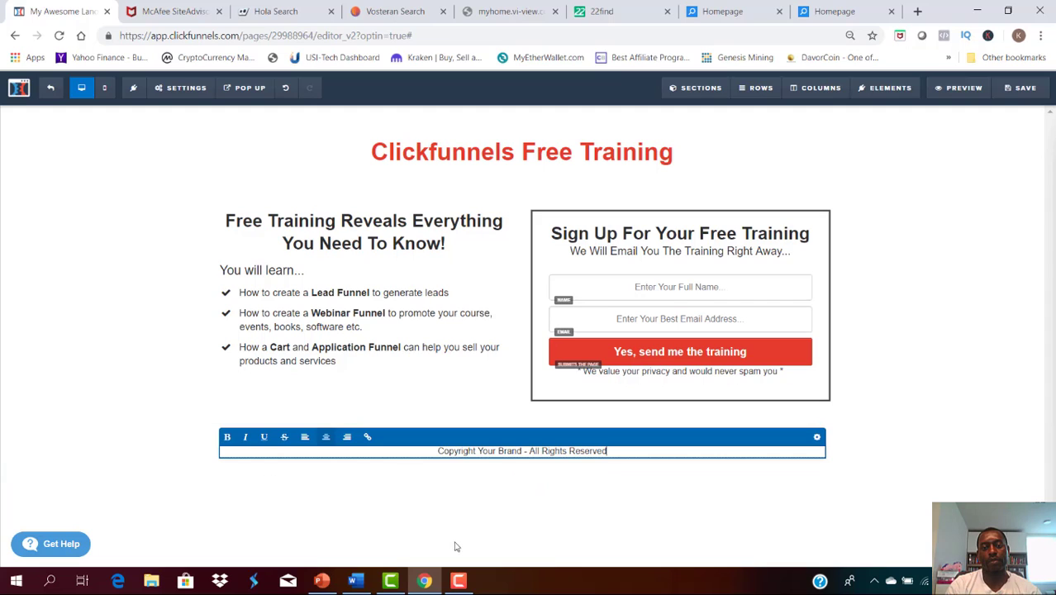
click(645, 518)
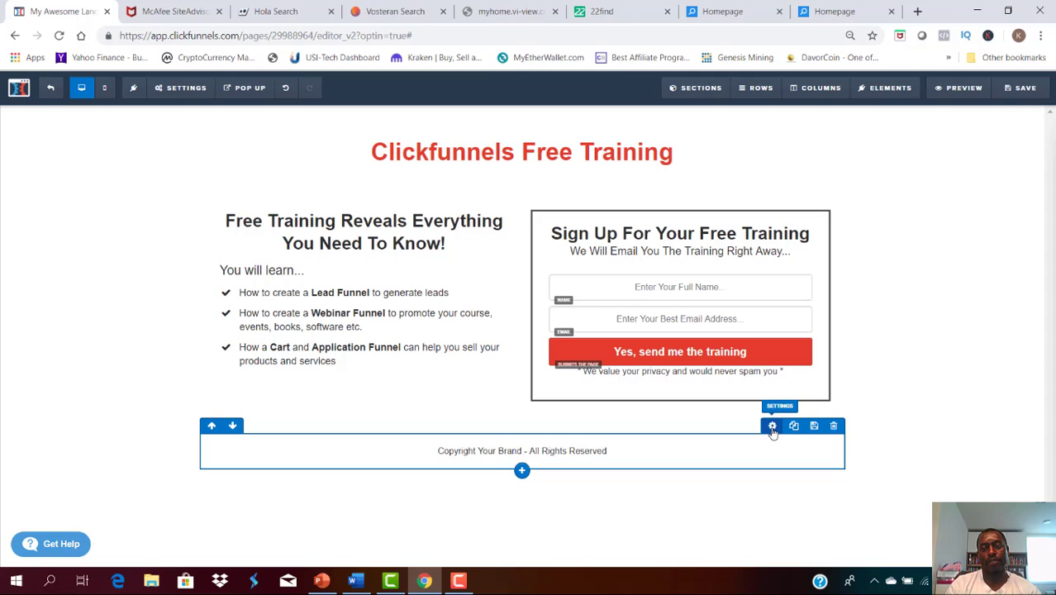
Step: Give the copyright row the light purple diagonal gradient from the built-in backgrounds as its background image
click(773, 427)
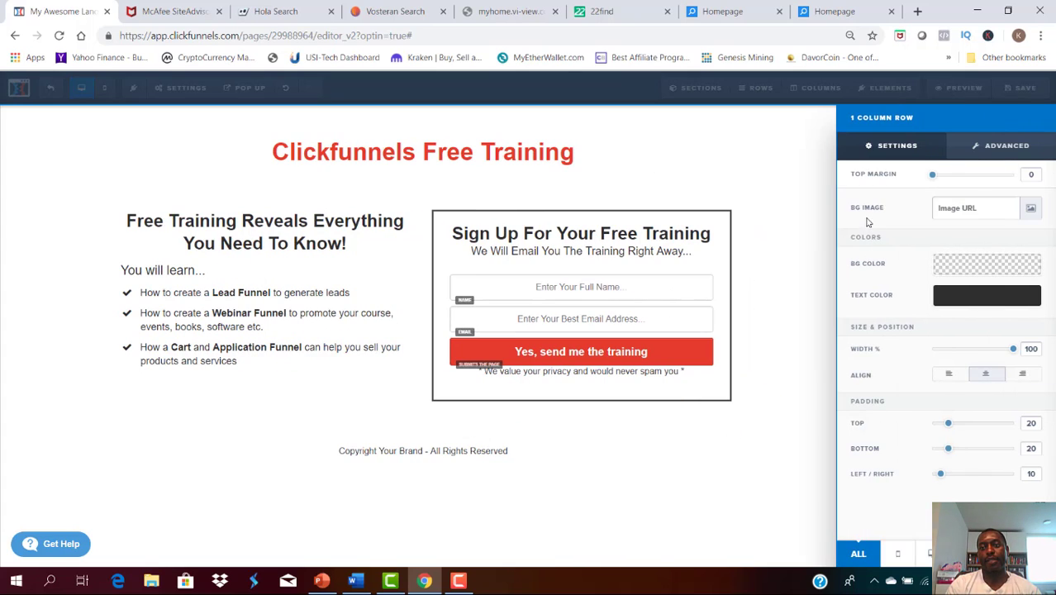
click(1032, 209)
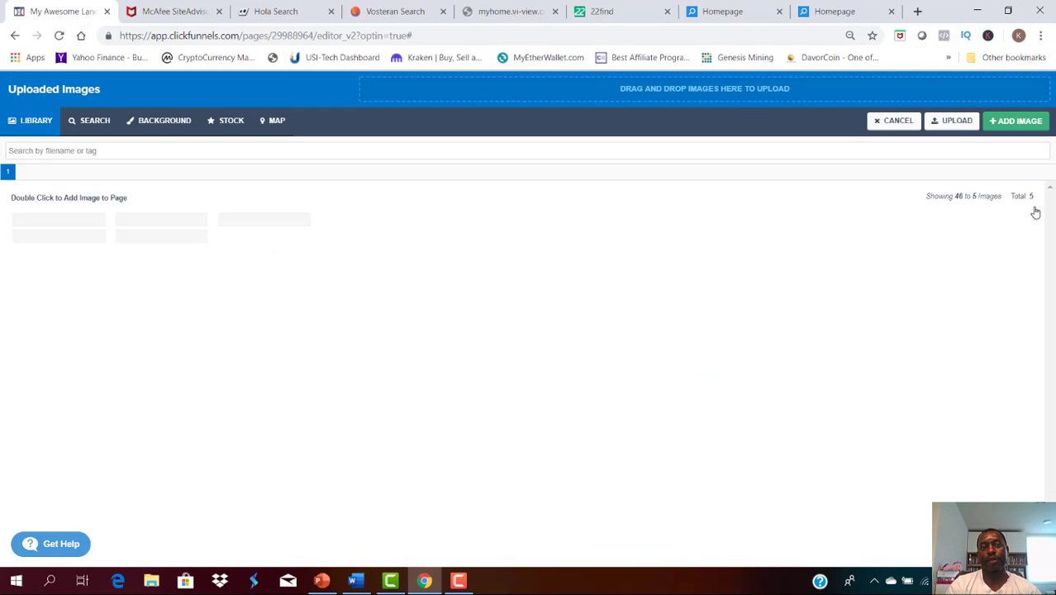
click(179, 121)
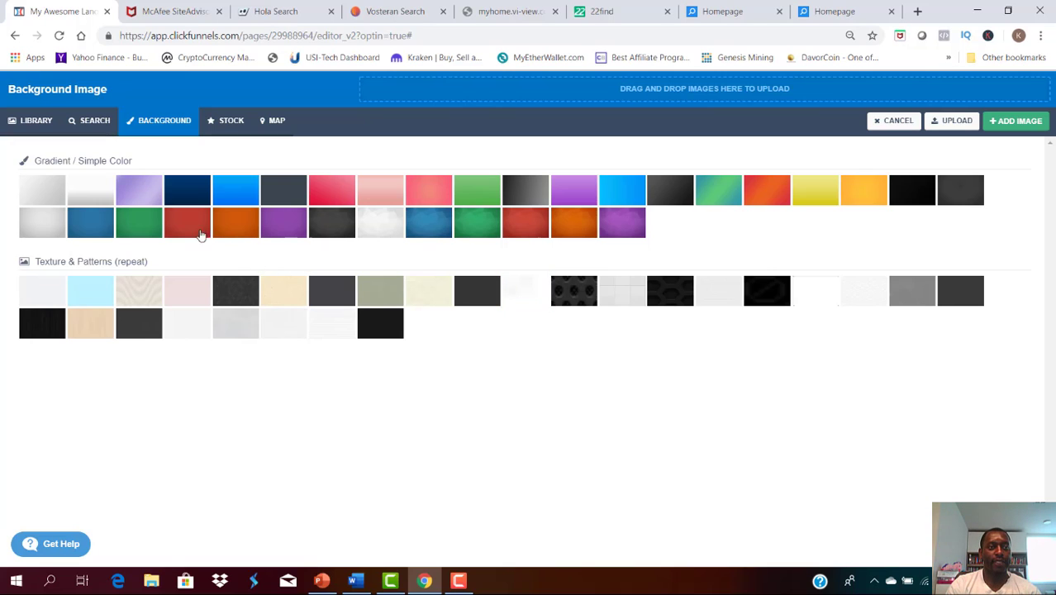
click(144, 195)
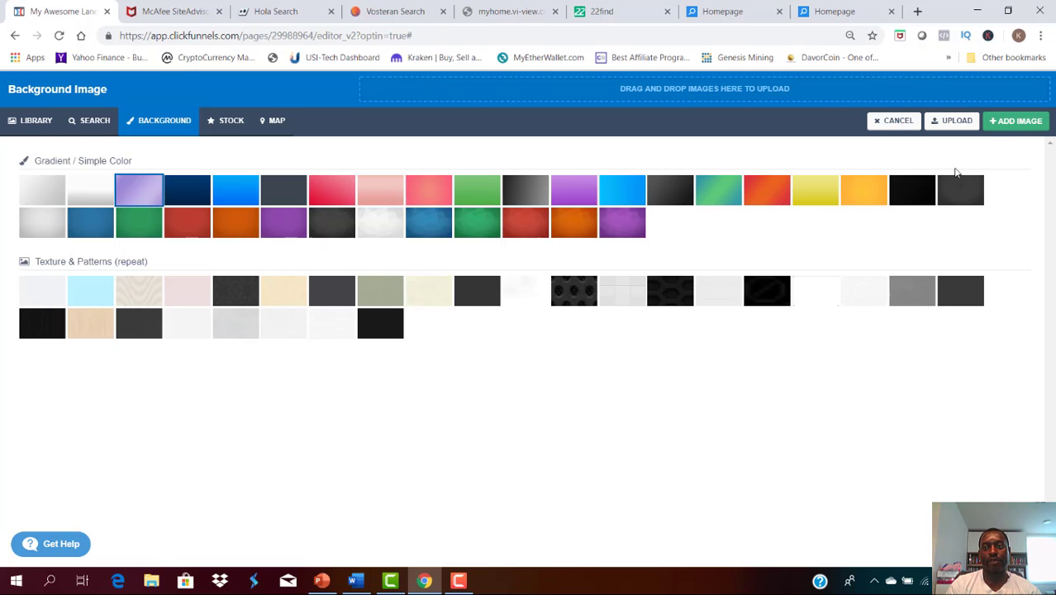
click(1007, 124)
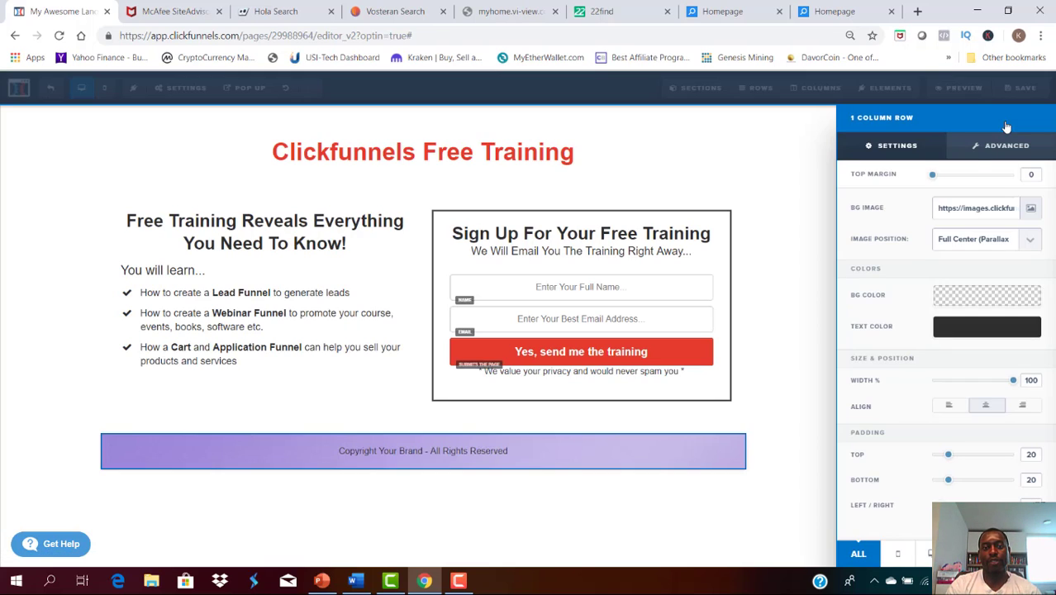
click(618, 528)
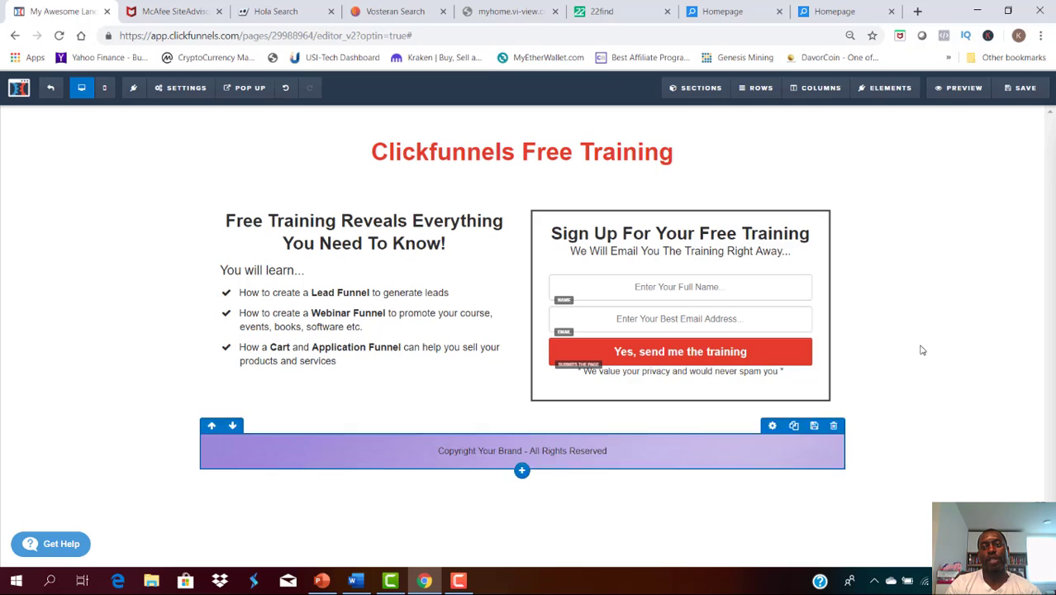
Step: Set the page's SEO title to "Lead Funnel Page 1" and save the page
click(1018, 89)
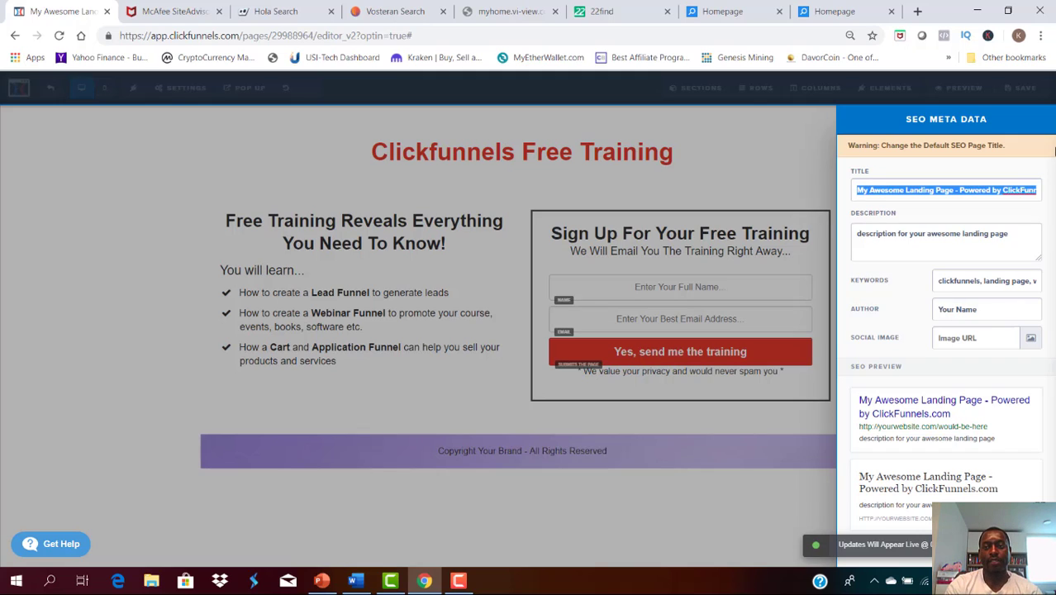
text(Lead)
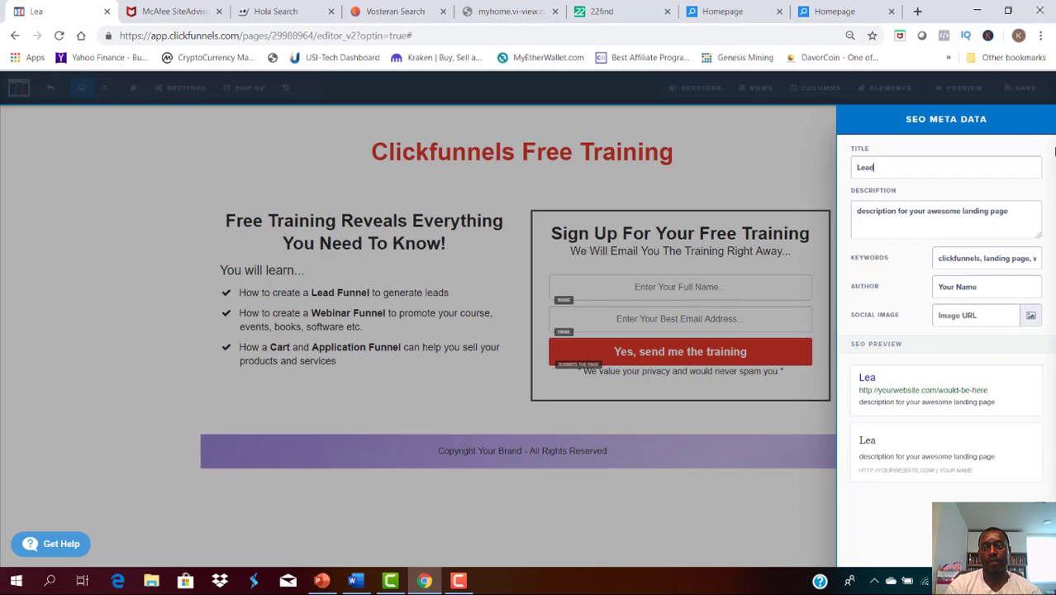
text( Funnel)
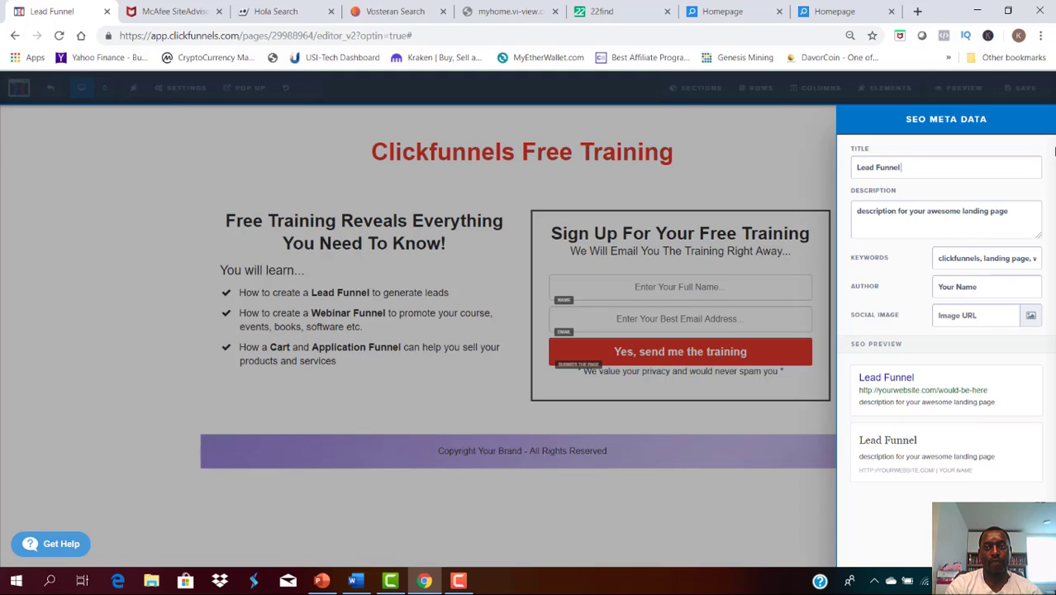
text( Page 1)
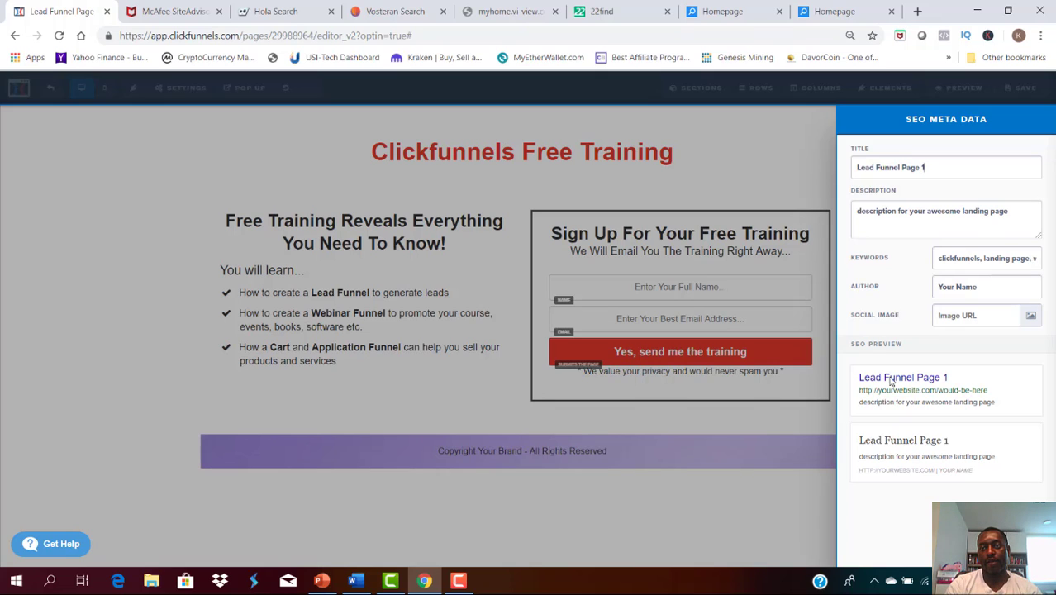
click(762, 488)
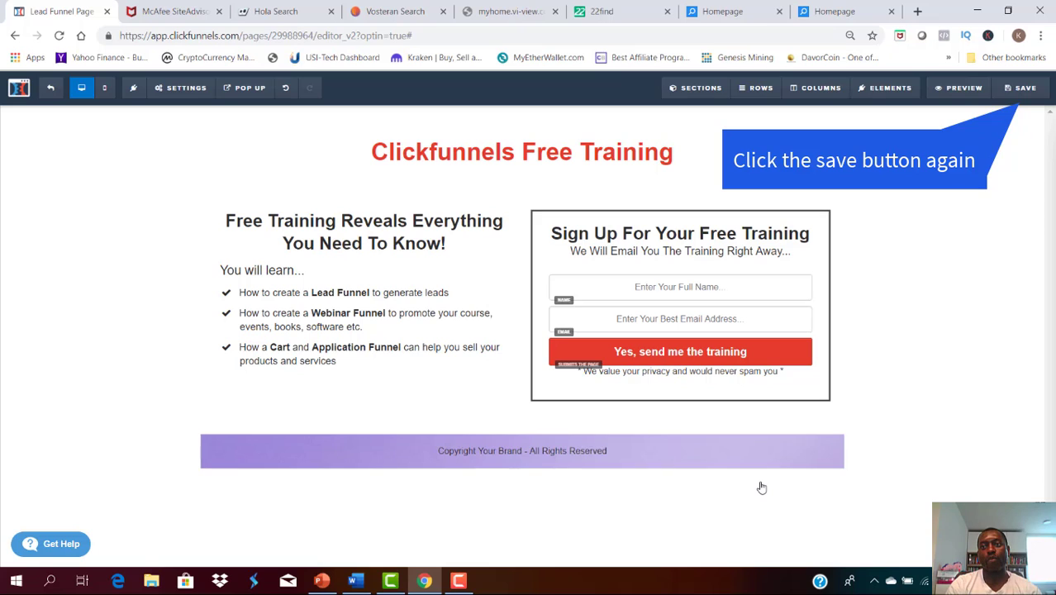
click(1023, 91)
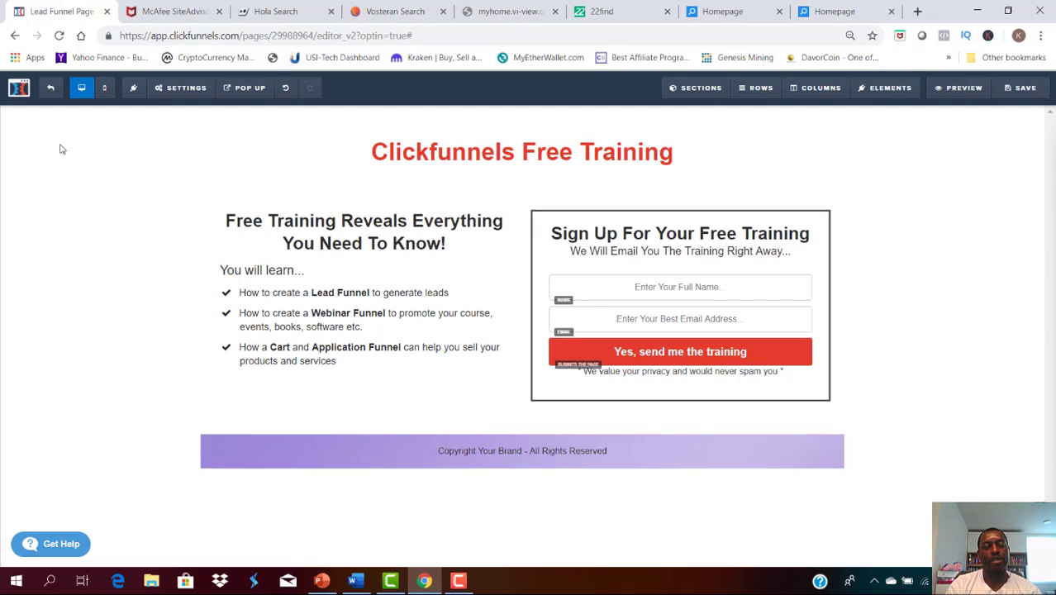
Step: Return to the funnel overview and create a new funnel step named "Thank You Page"
click(50, 89)
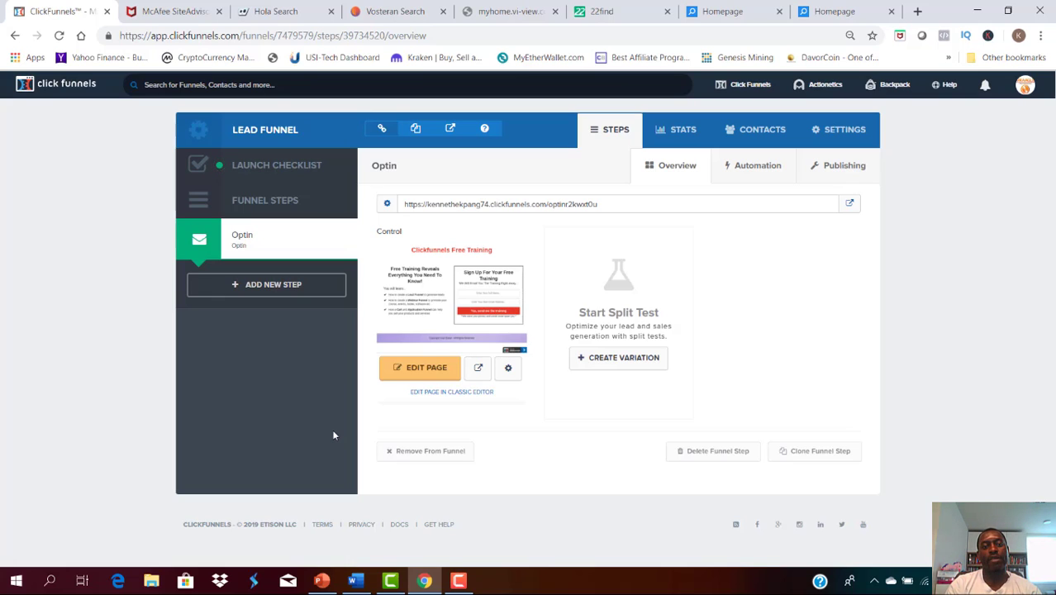
click(281, 286)
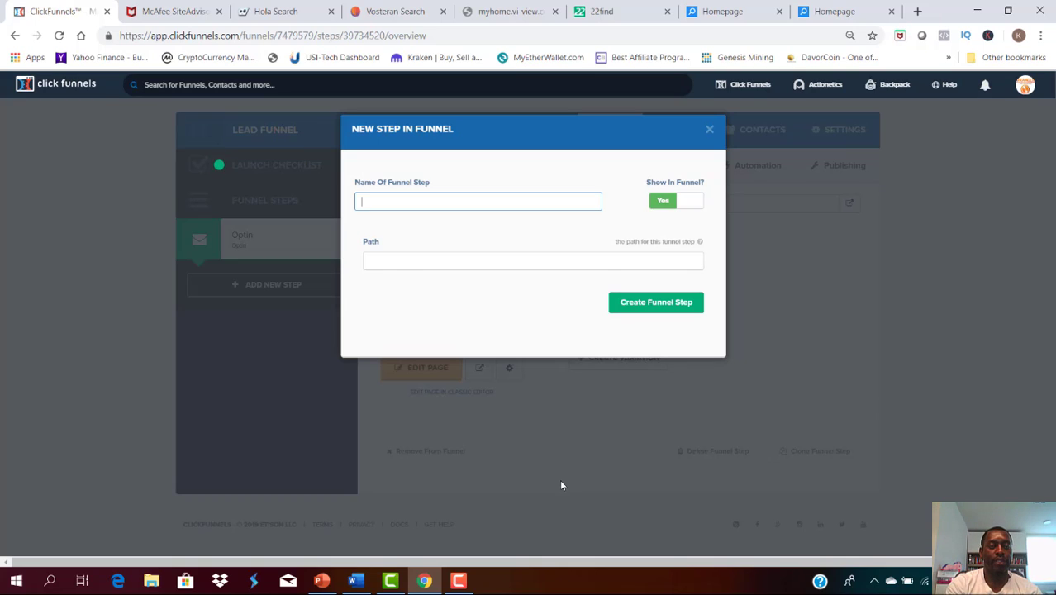
text(Thank)
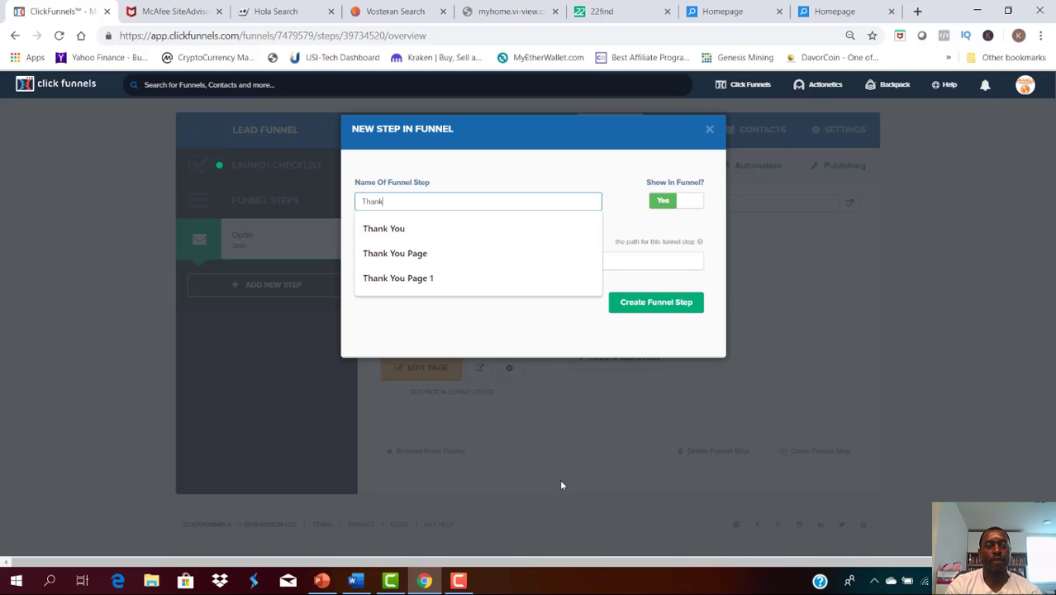
text( You Page)
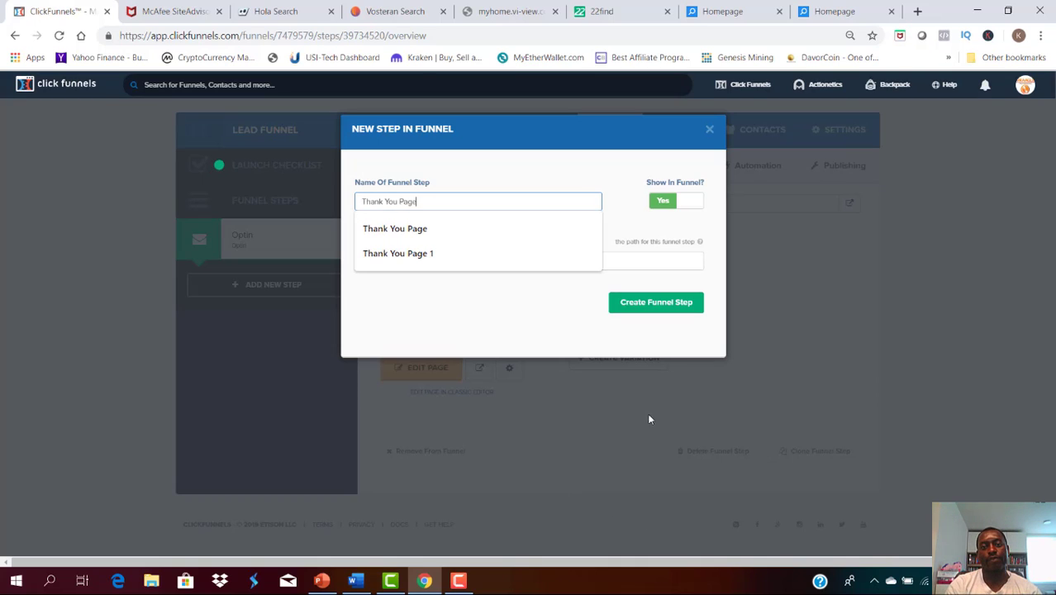
click(652, 301)
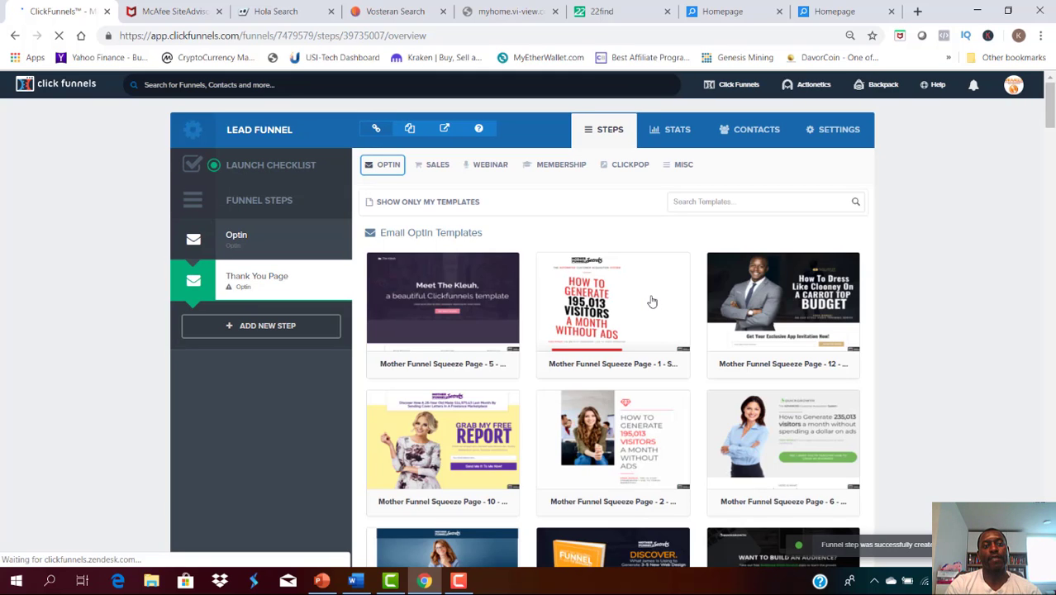
Step: Show the Thank You templates in the Optin category for the Thank You Page step
mouse_move(556, 306)
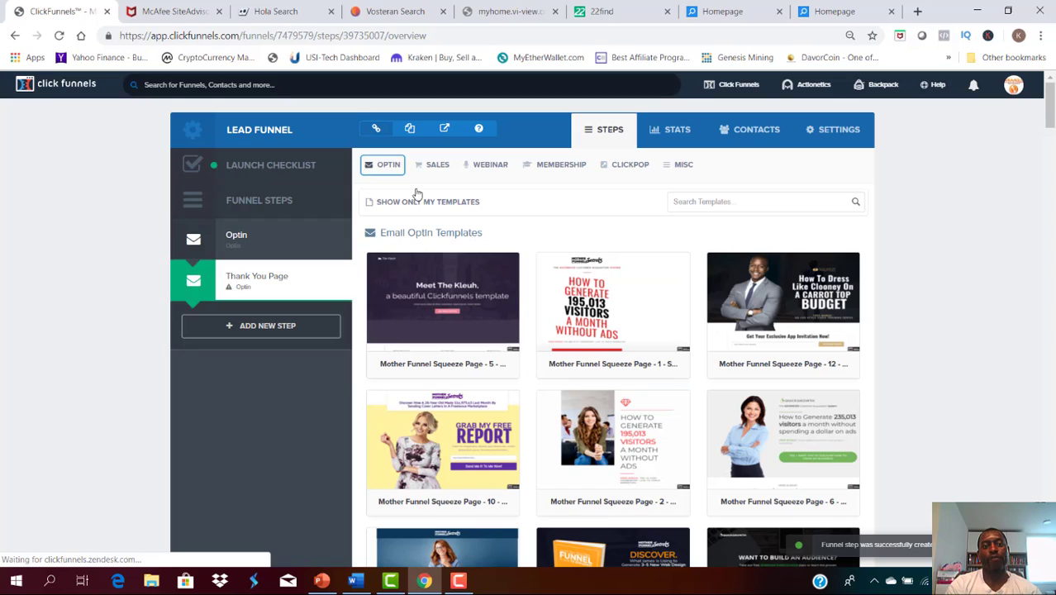
click(390, 165)
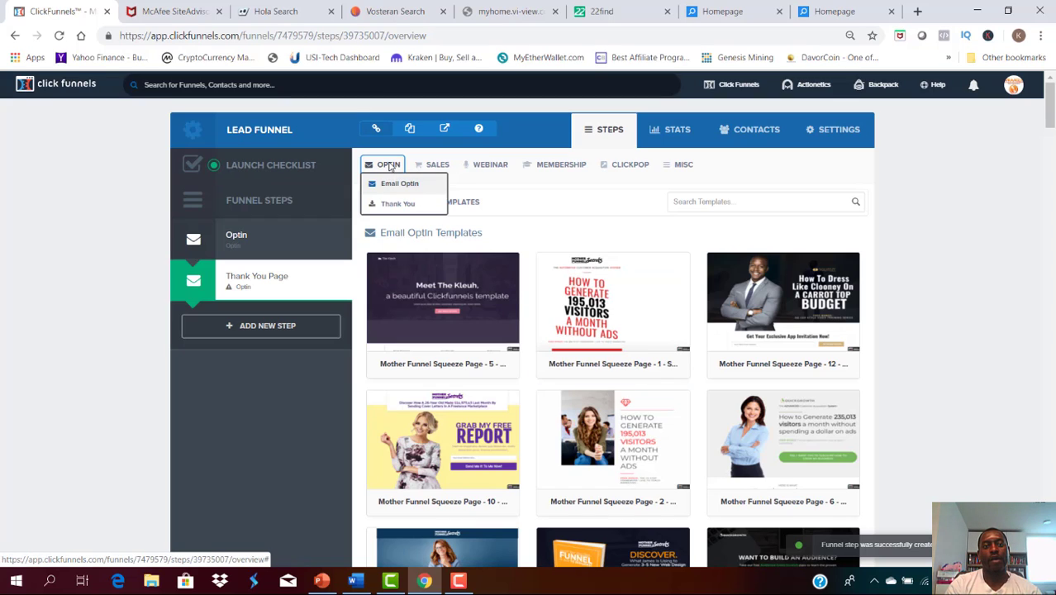
click(398, 205)
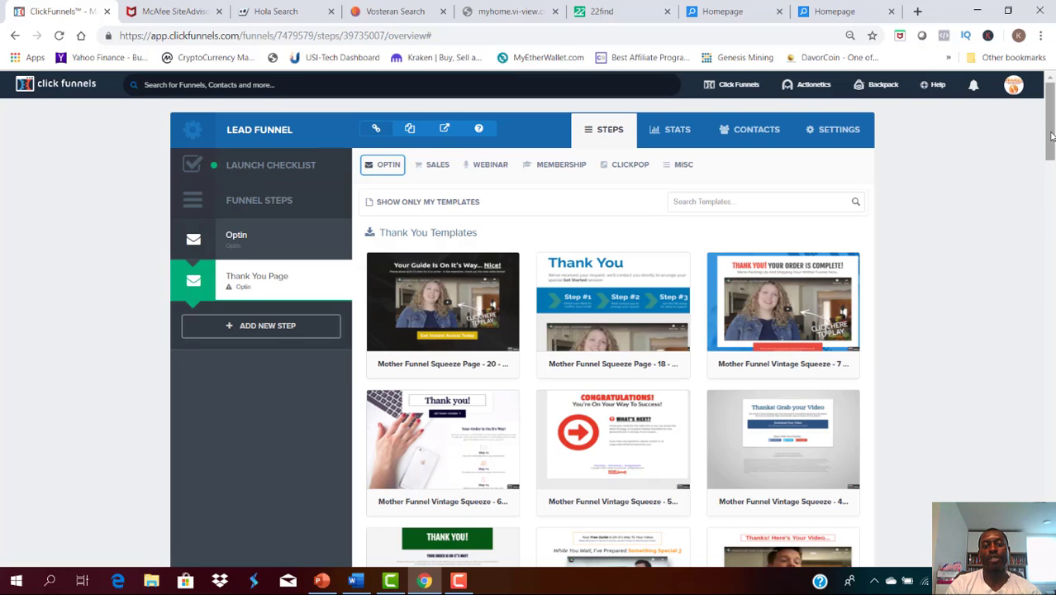
Step: Choose the Blank Thank You Page template for the Thank You Page step and open the page for editing
drag(1051, 137, 1018, 517)
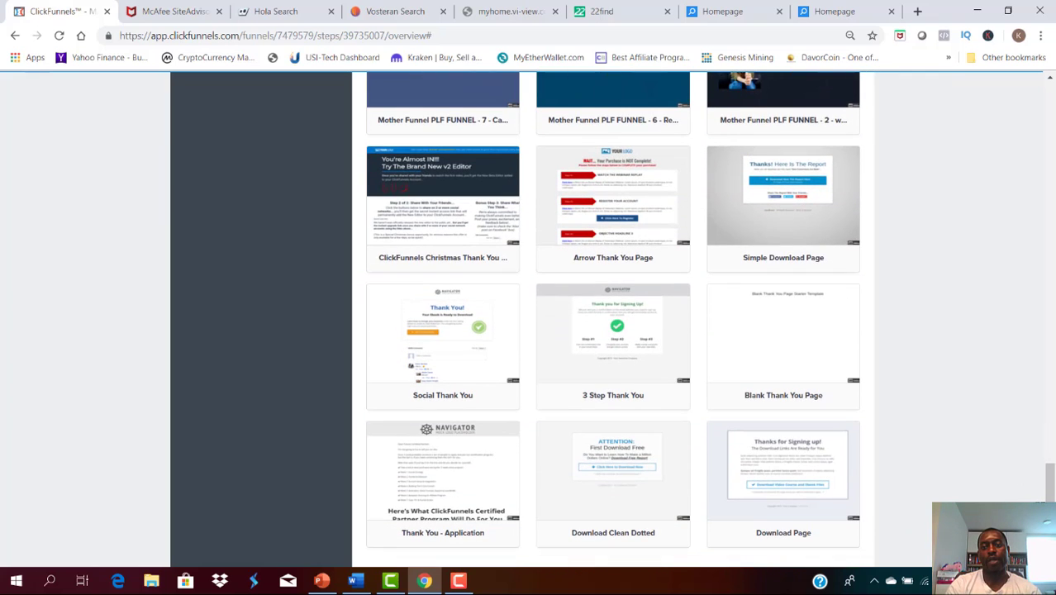
mouse_move(791, 369)
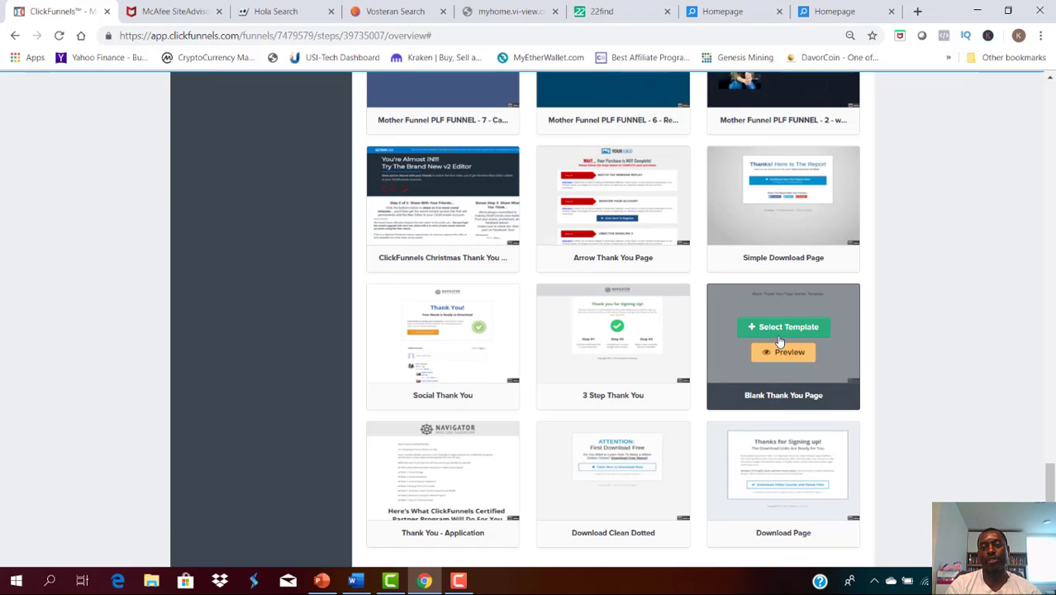
click(783, 329)
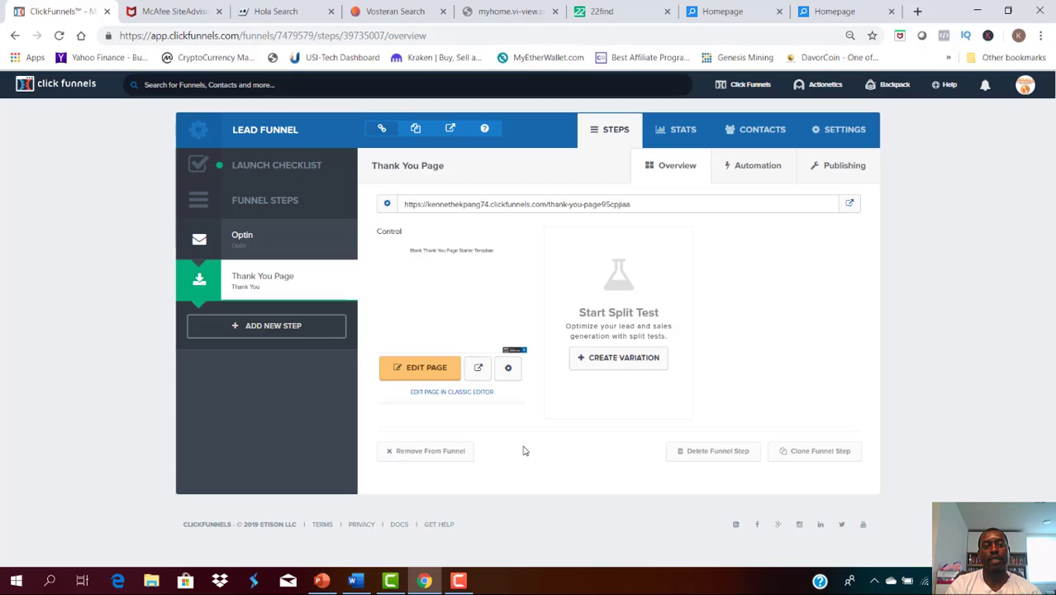
click(425, 370)
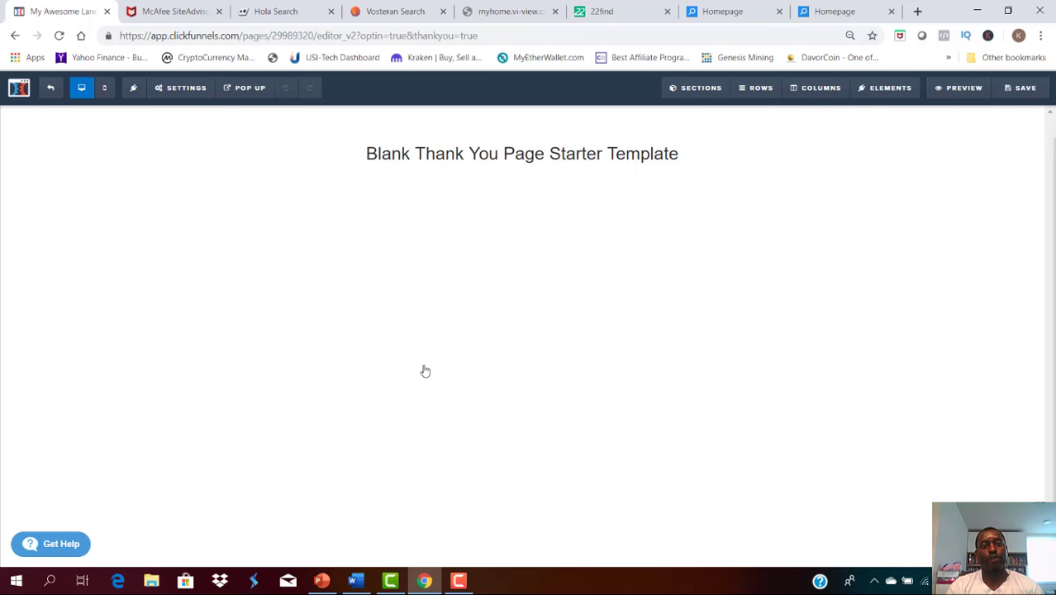
Step: Switch to the PowerPoint presentation, view the thank you page example on slide 17, and return to the page editor
key(alt+Tab)
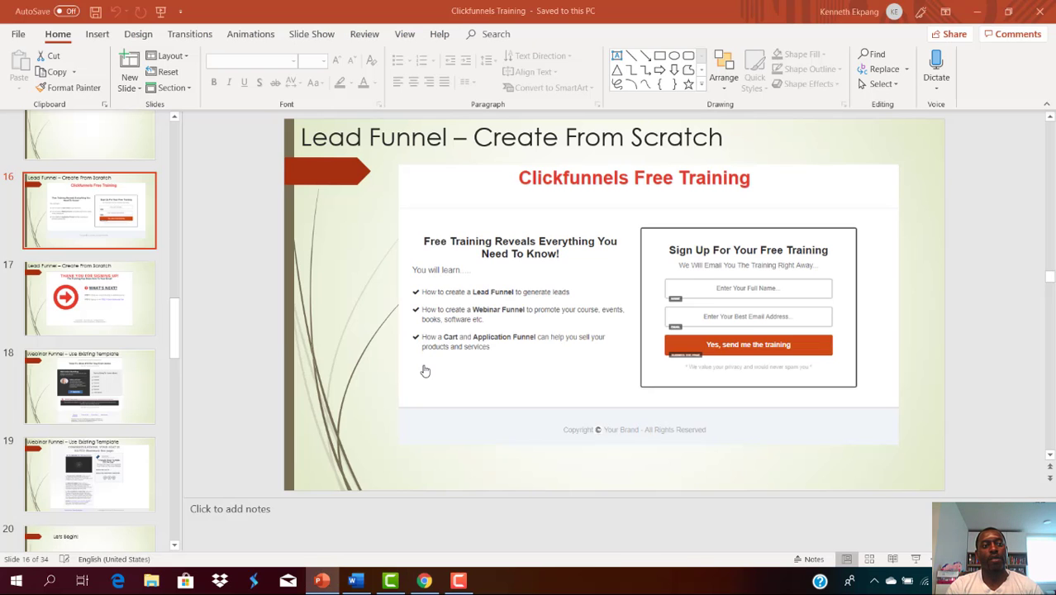
click(111, 312)
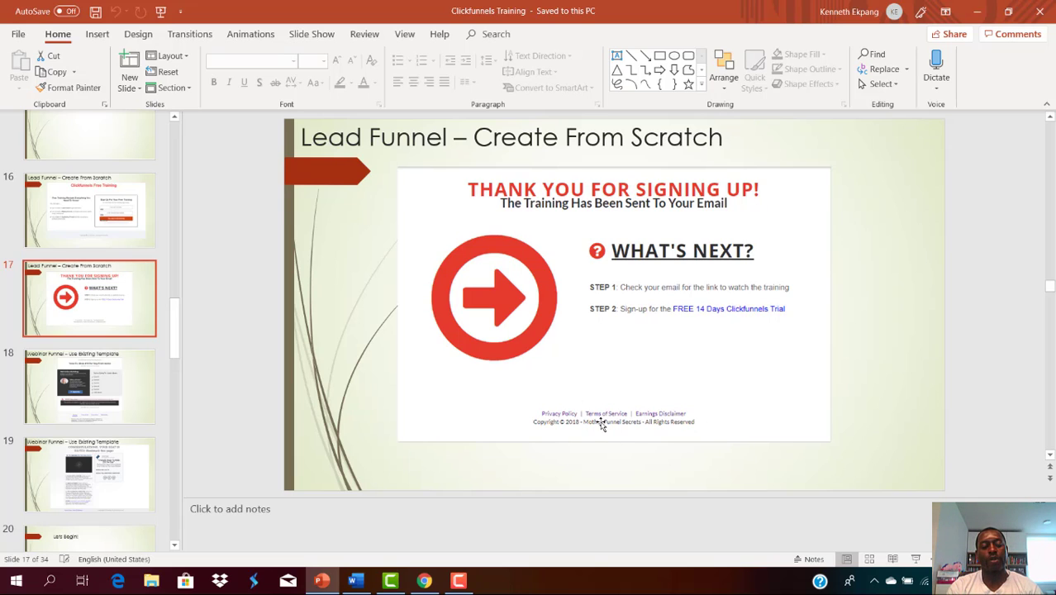
key(alt+Tab)
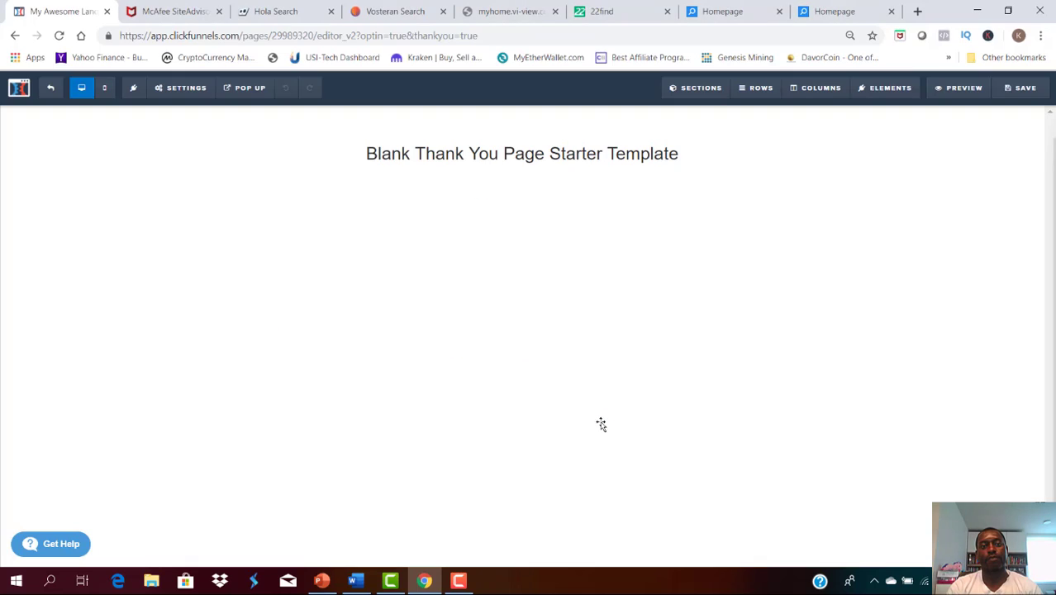
Step: Replace the starter template headline with "THANK YOU FOR SIGNING UP!" and make it bold
double_click(482, 157)
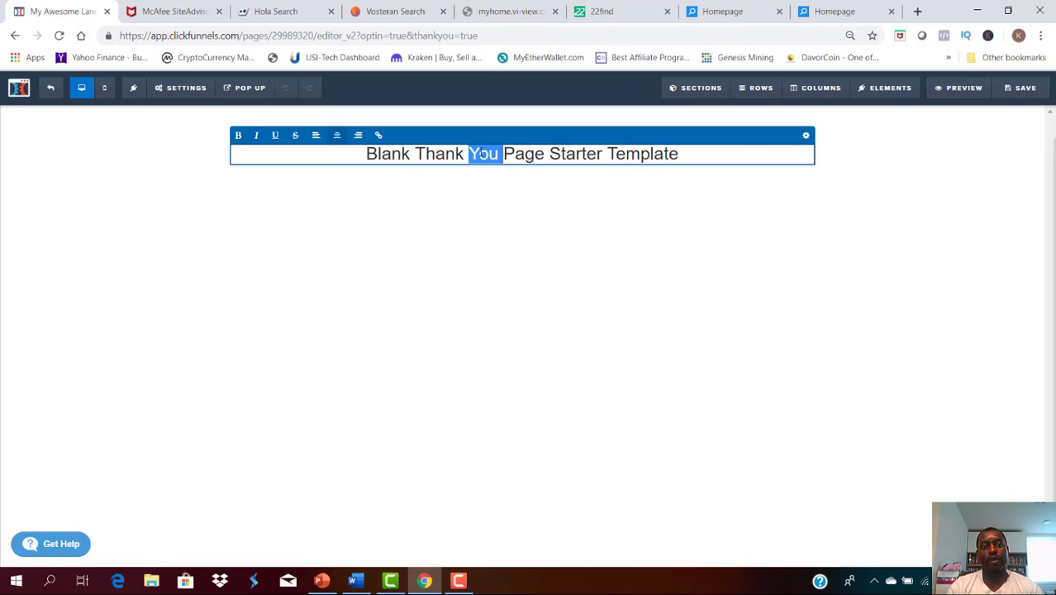
drag(371, 154, 687, 154)
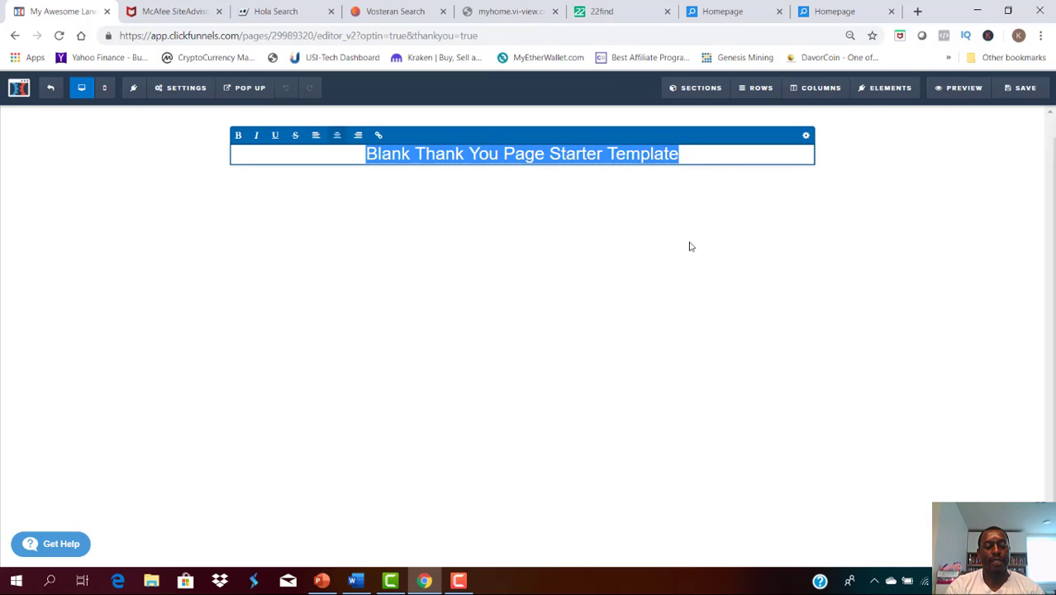
key(BackSpace)
text(TH)
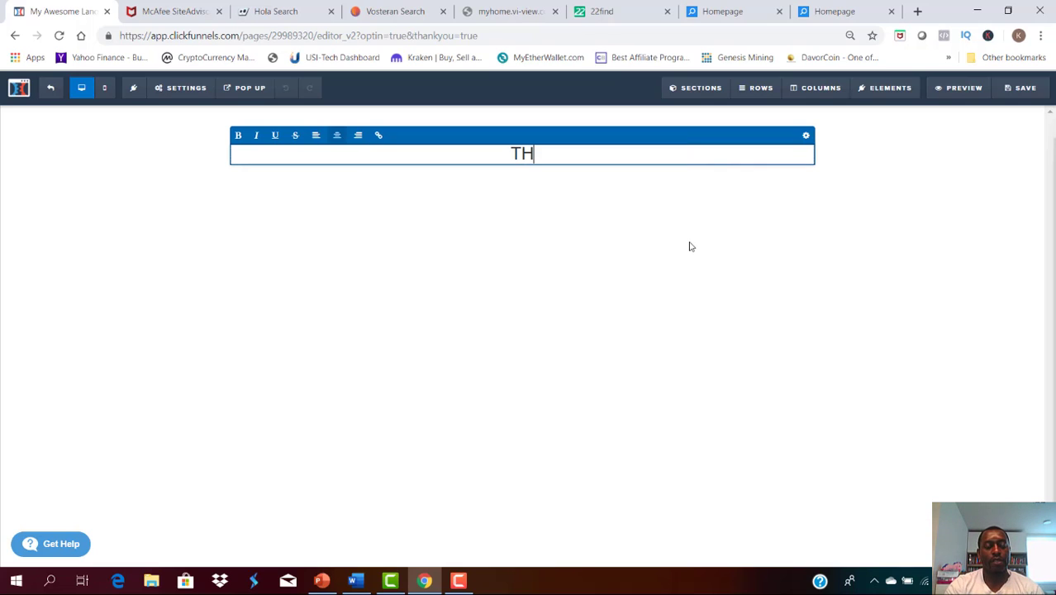
text(ANK )
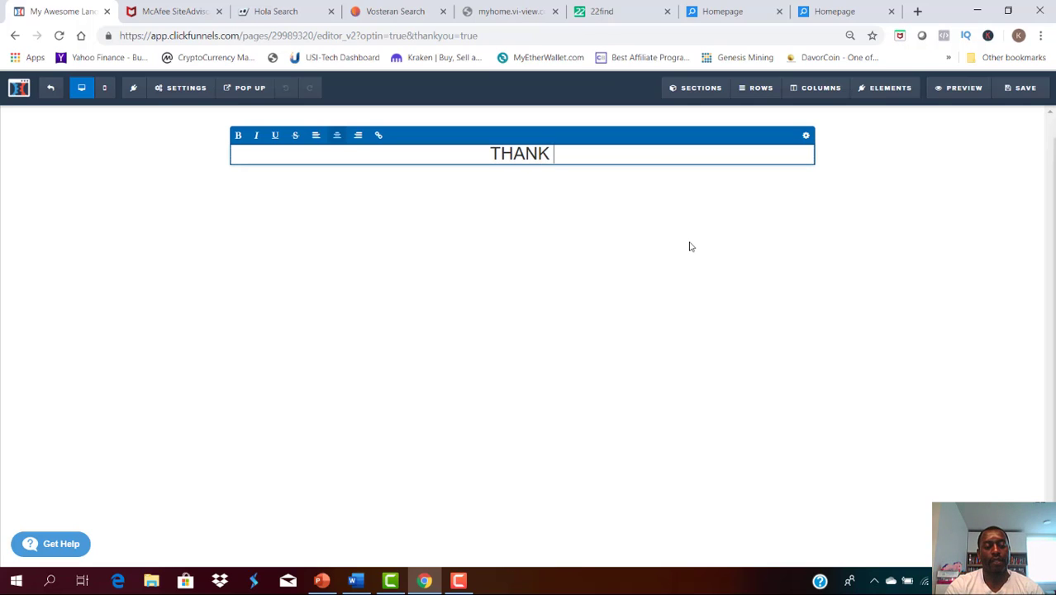
text(YOU F)
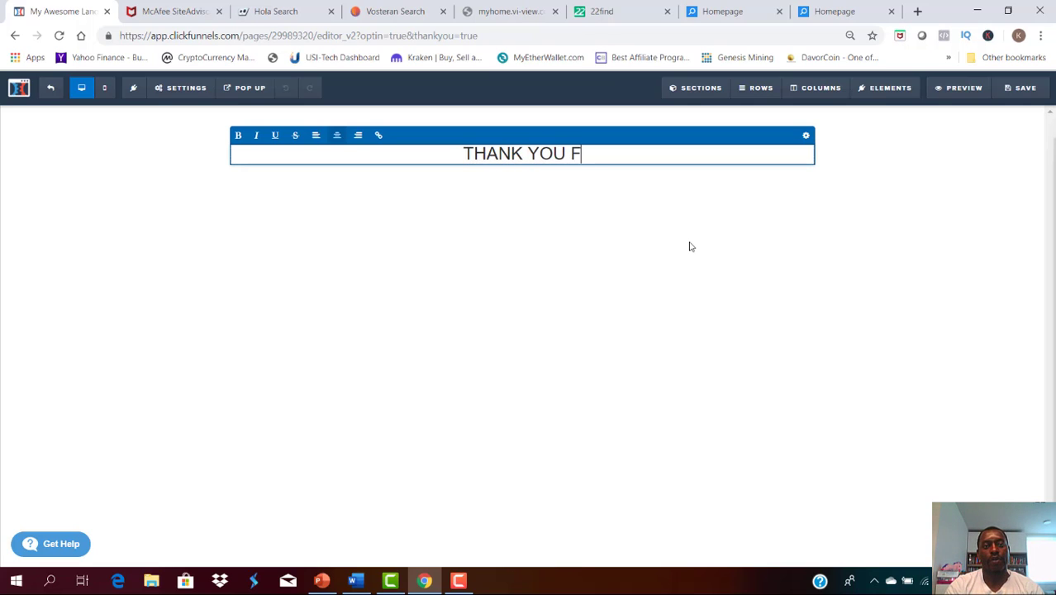
text(OR SIGN)
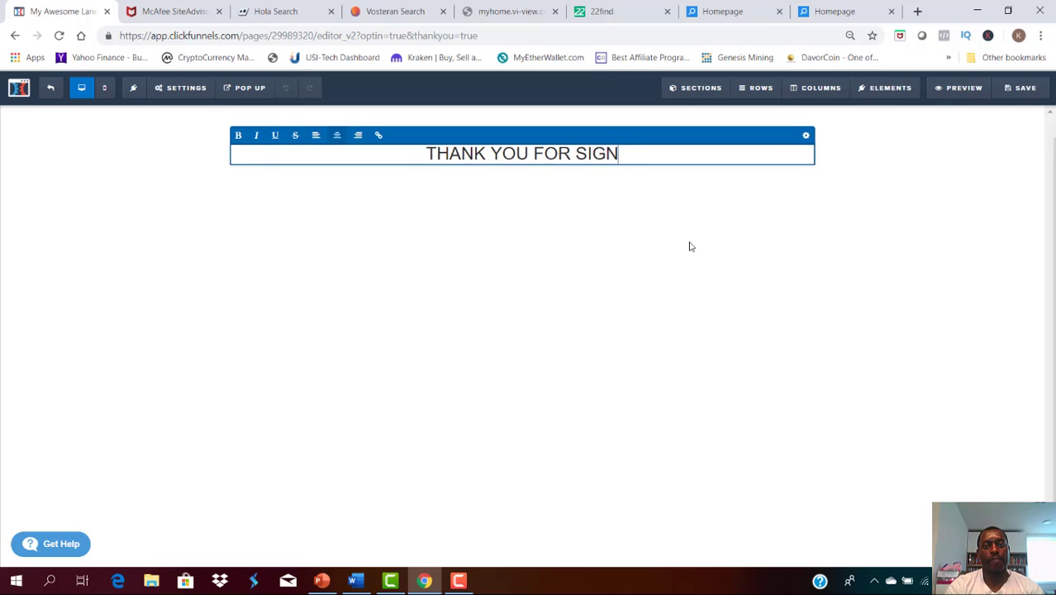
text(ING UP)
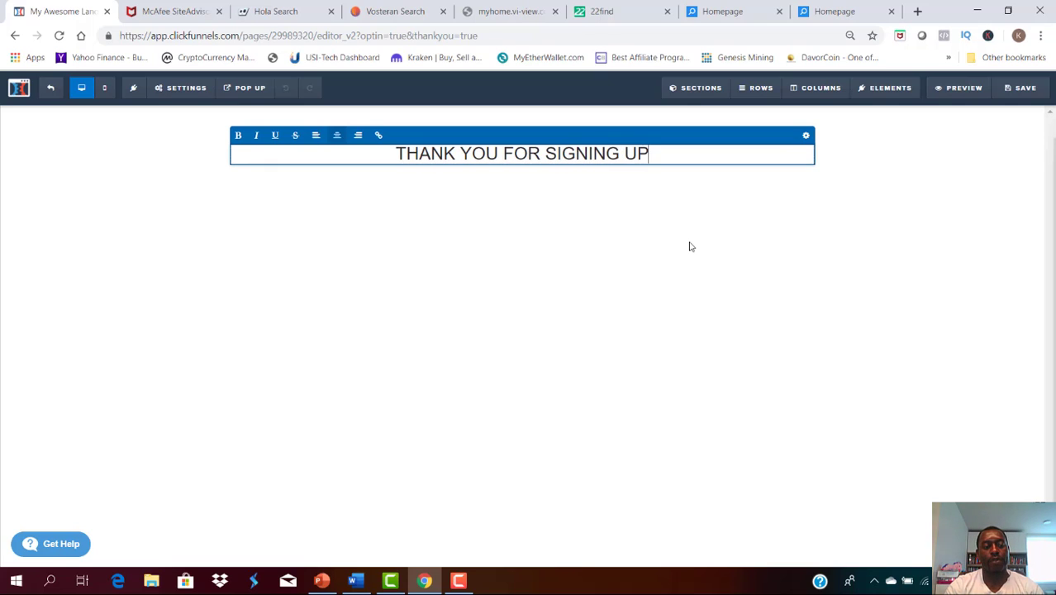
text(!)
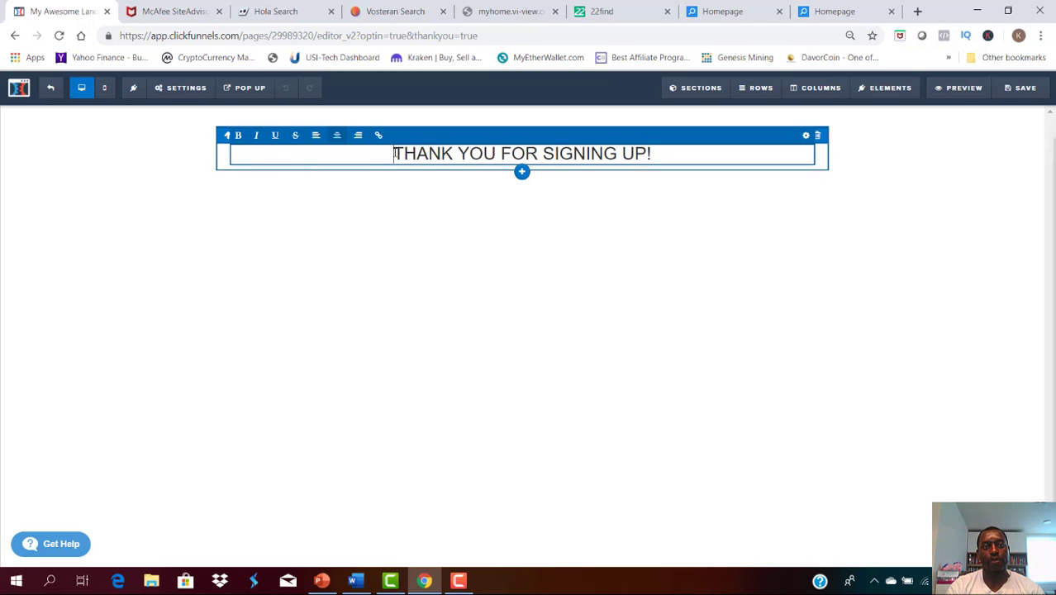
drag(394, 152, 667, 158)
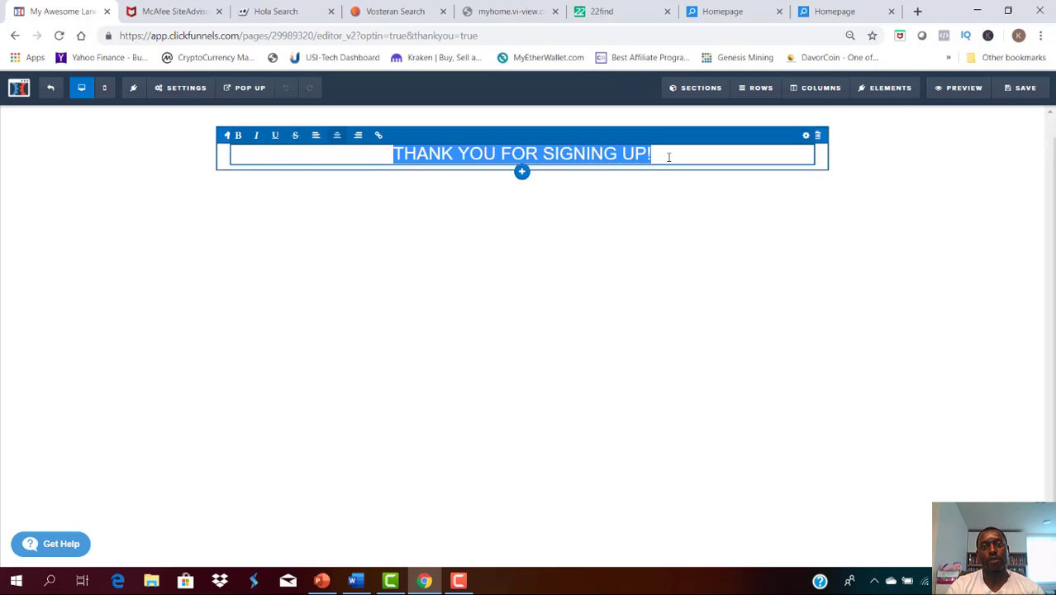
click(238, 135)
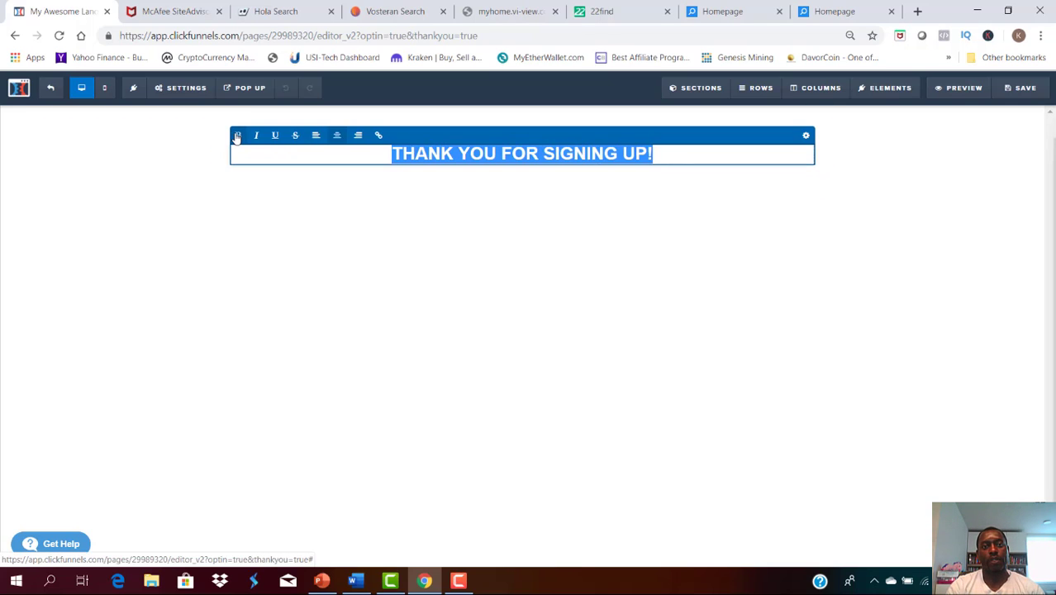
click(579, 243)
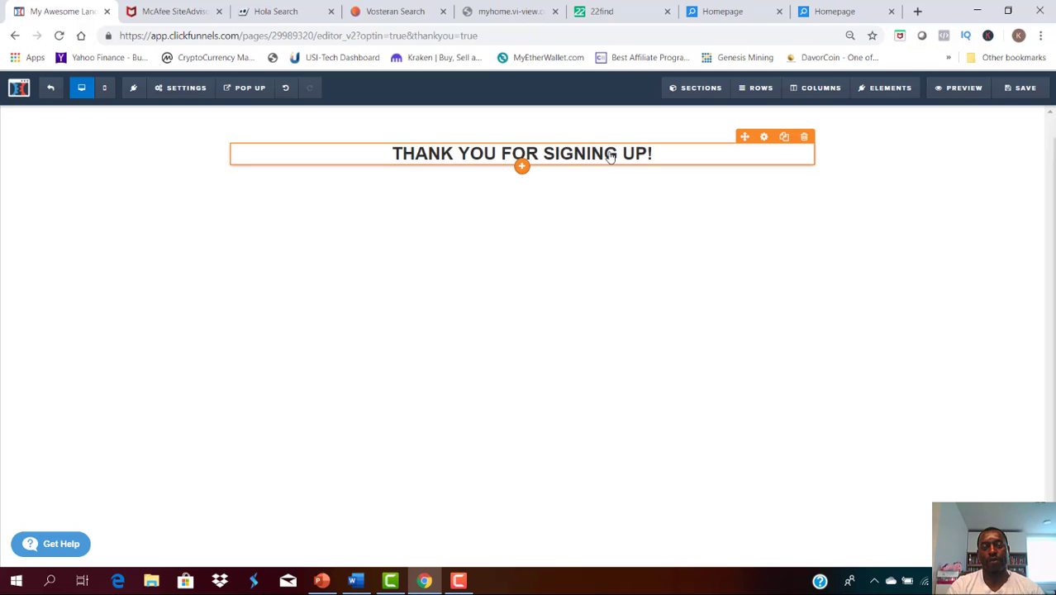
Step: Set the headline's text color to red (#e43b2c) and its font size to 50
click(765, 138)
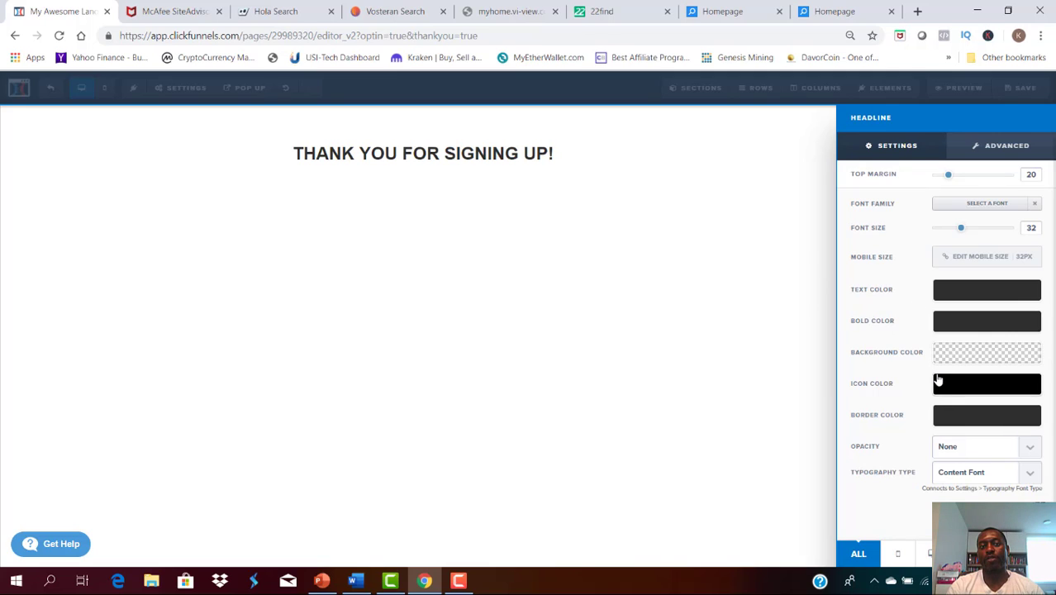
click(945, 294)
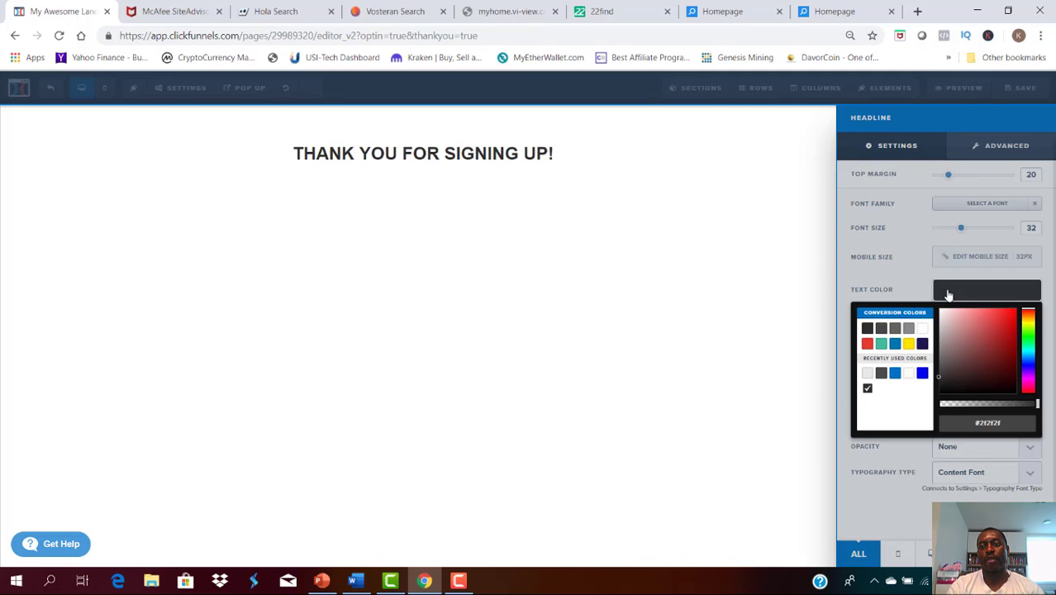
click(867, 344)
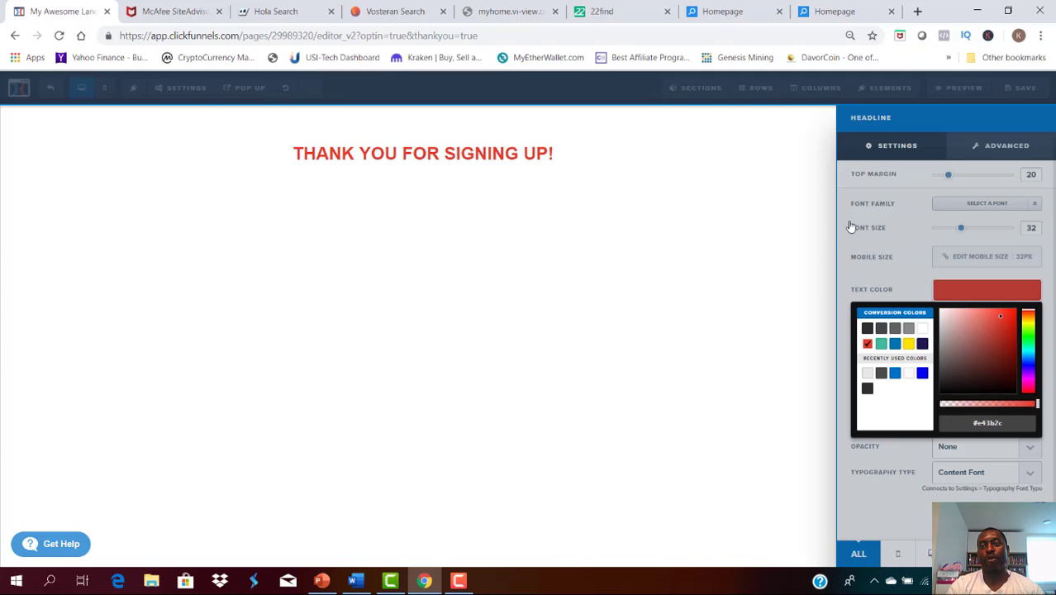
click(889, 228)
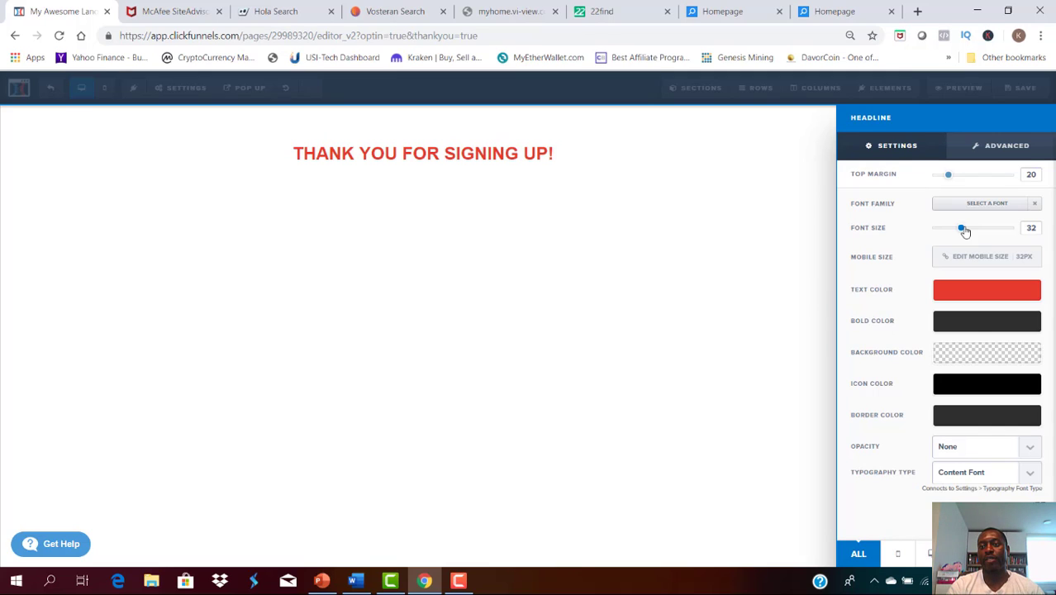
drag(965, 231, 988, 229)
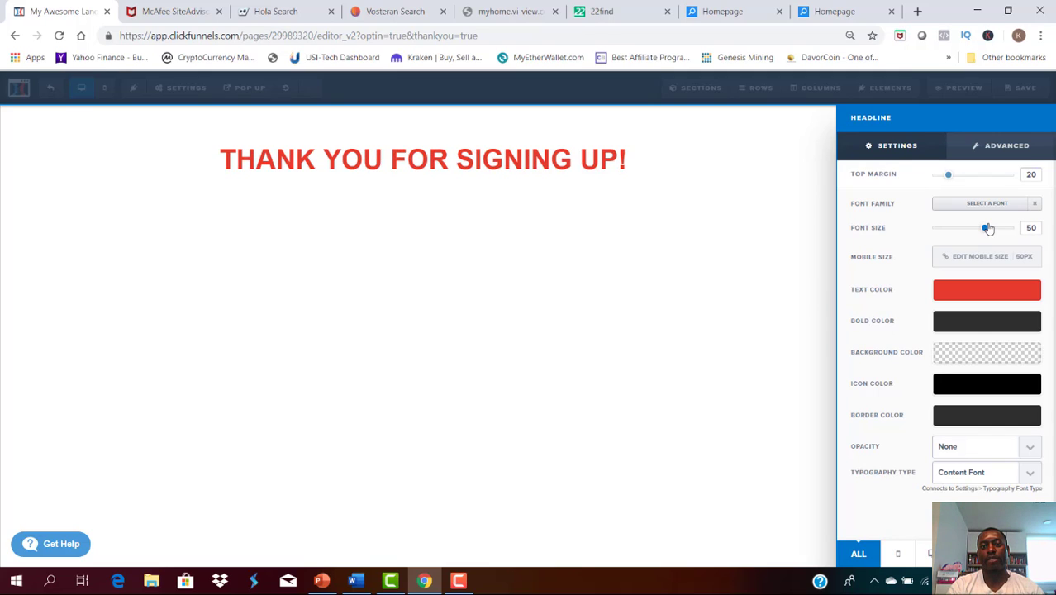
click(622, 232)
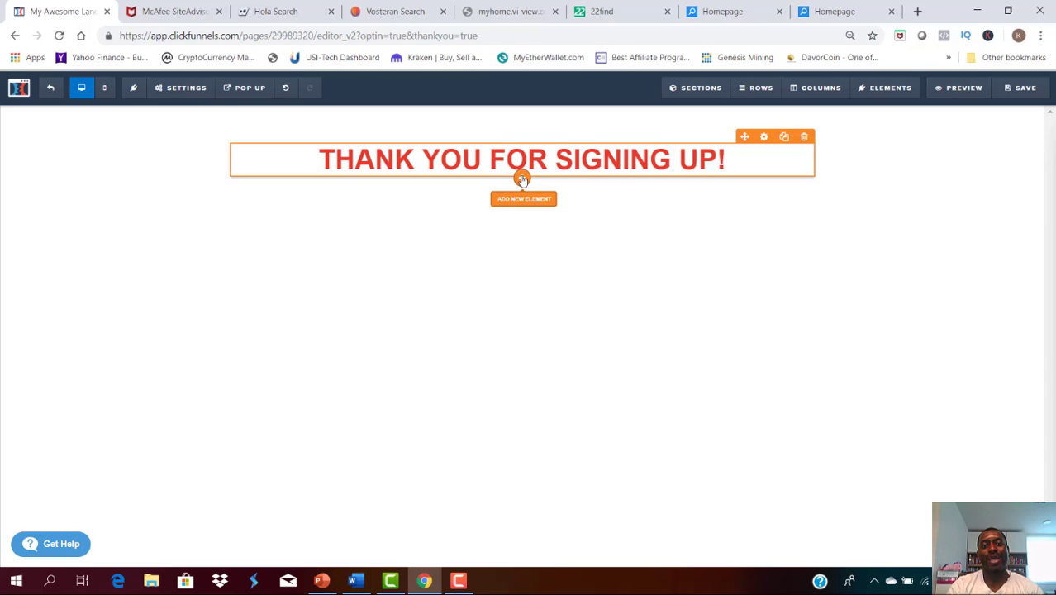
Step: Add a sub-headline below the headline and replace its text with "The Training Has Been Sent To Your Email"
click(521, 179)
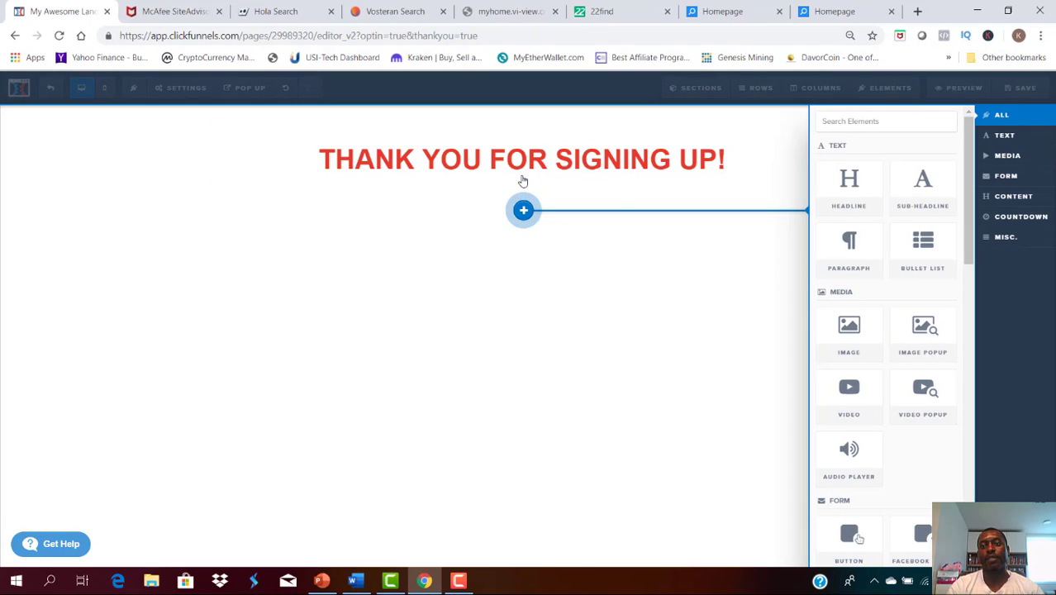
click(922, 186)
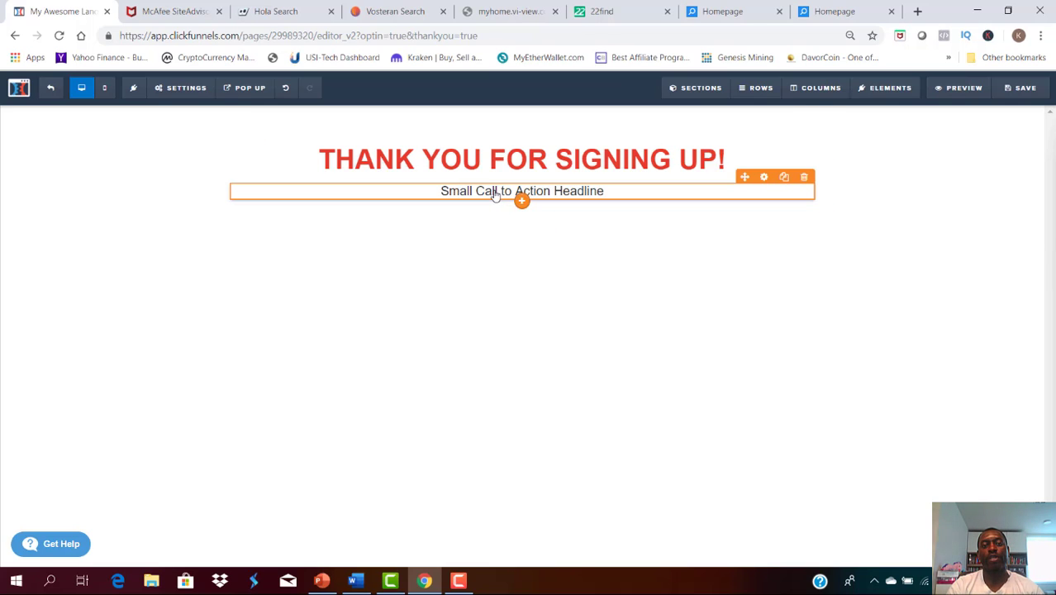
double_click(495, 195)
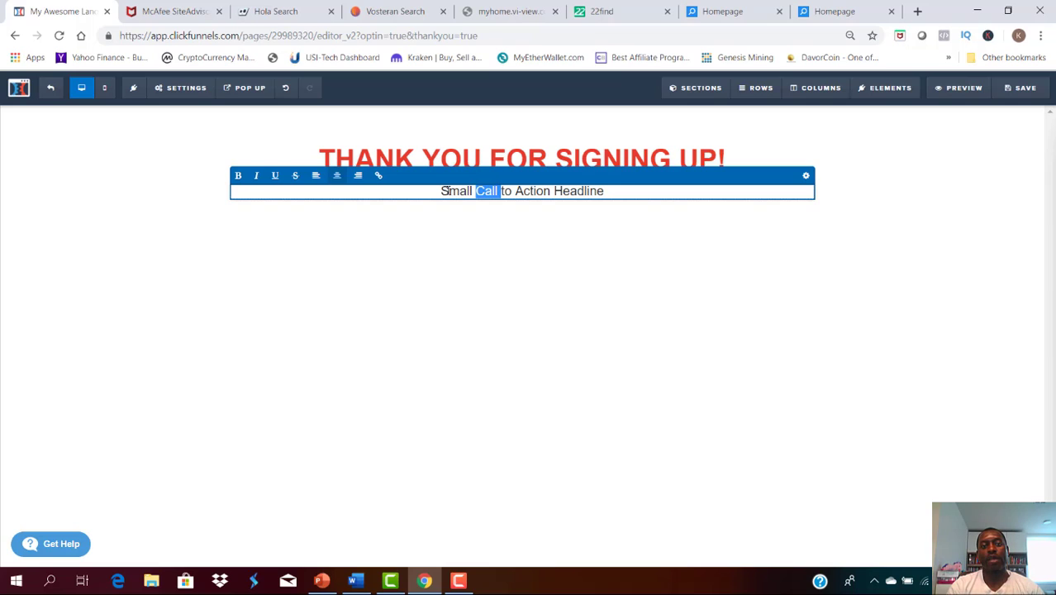
drag(442, 191, 614, 194)
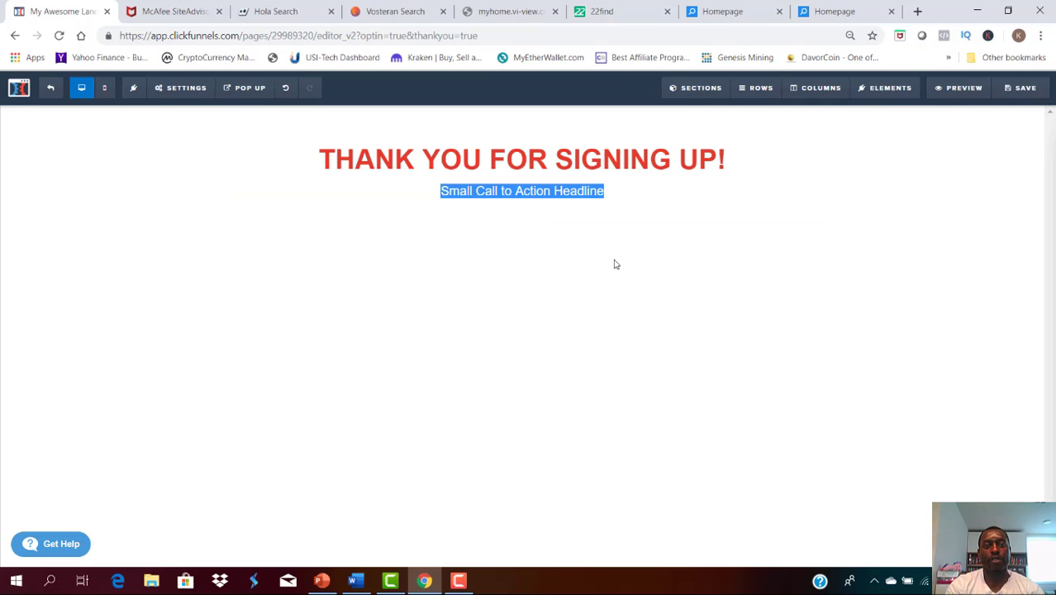
click(493, 191)
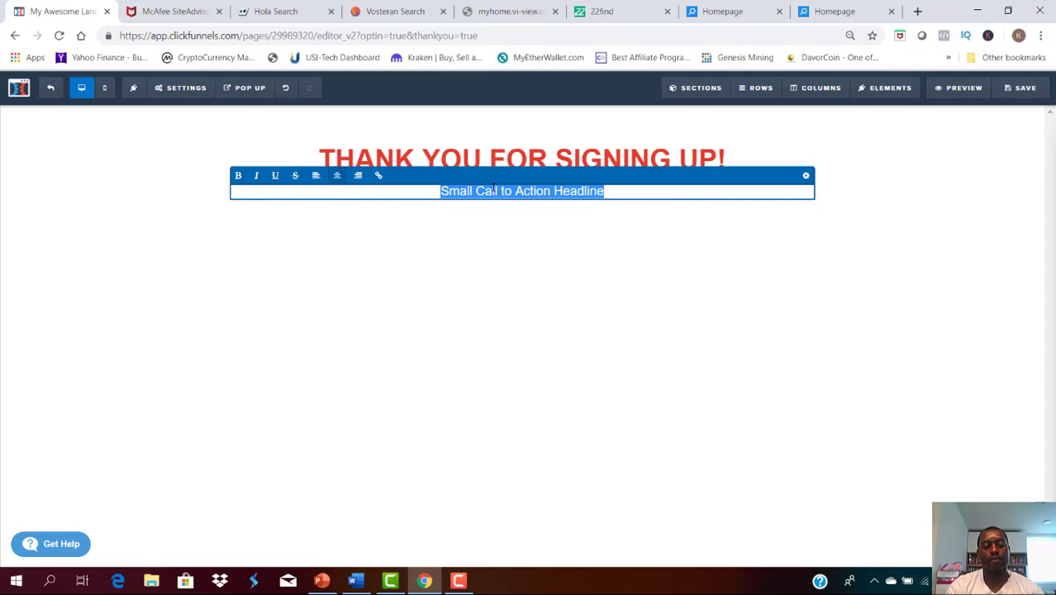
text(The )
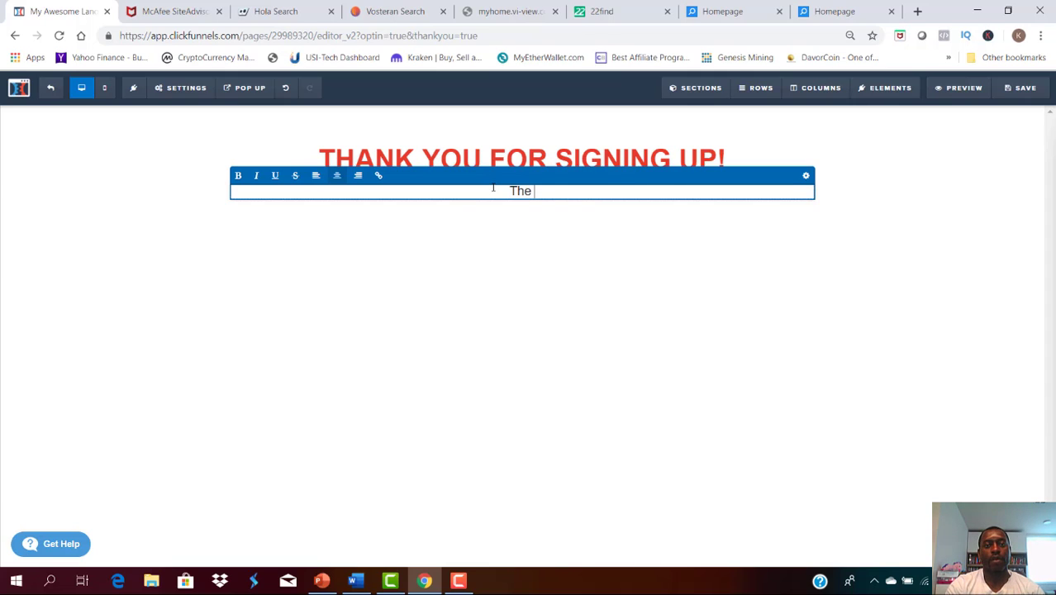
text(Traini)
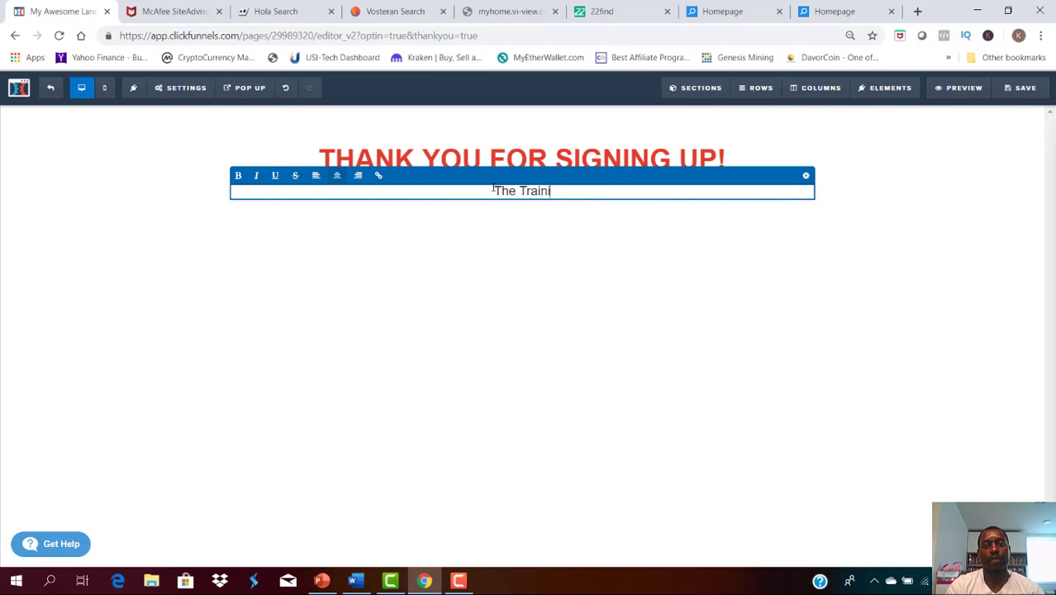
text(ng Ha)
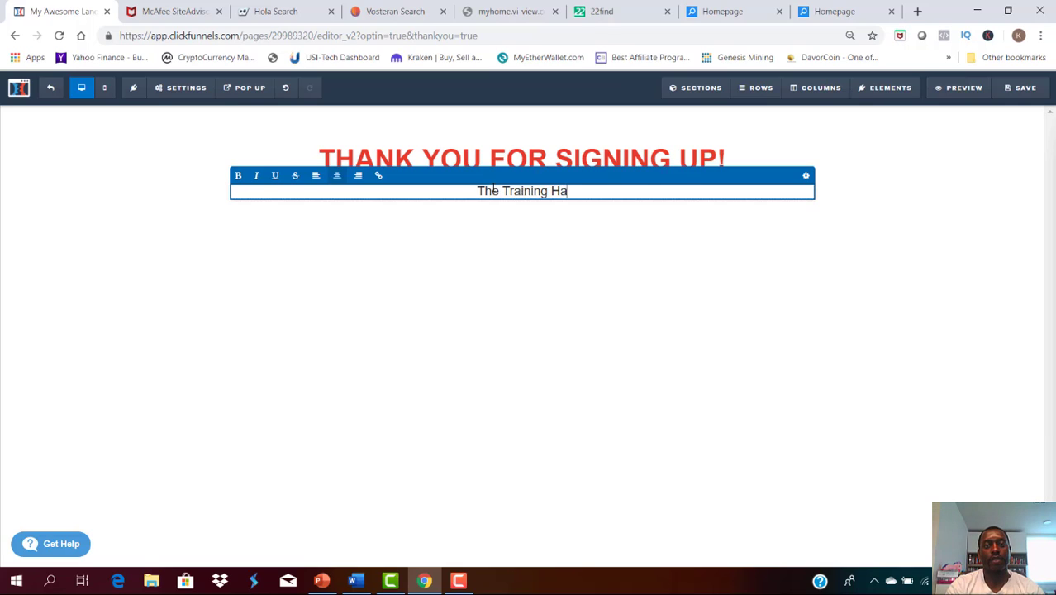
text(s Been )
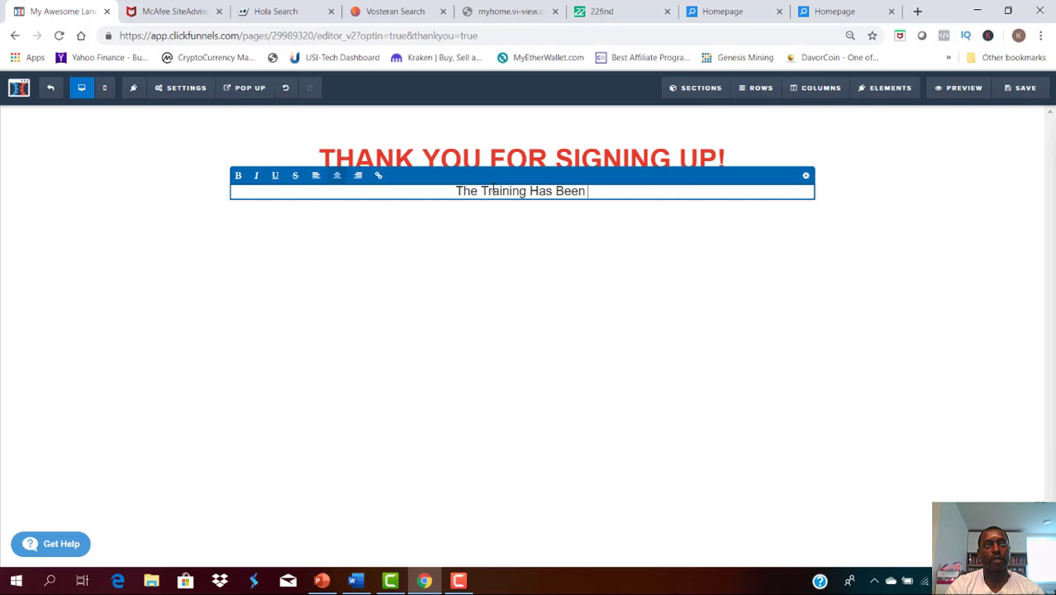
text(Sent )
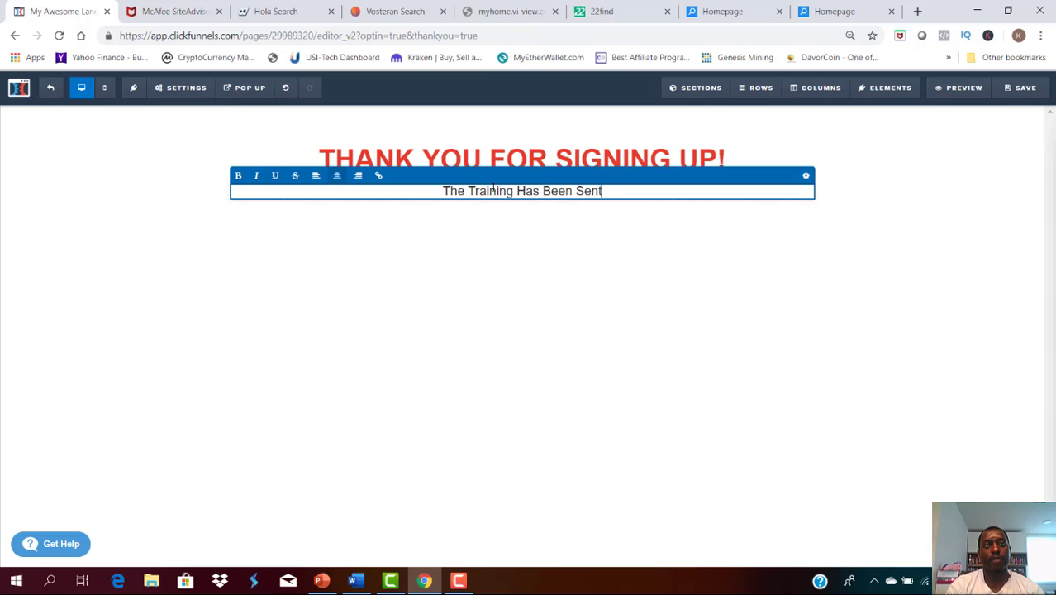
text(To Y)
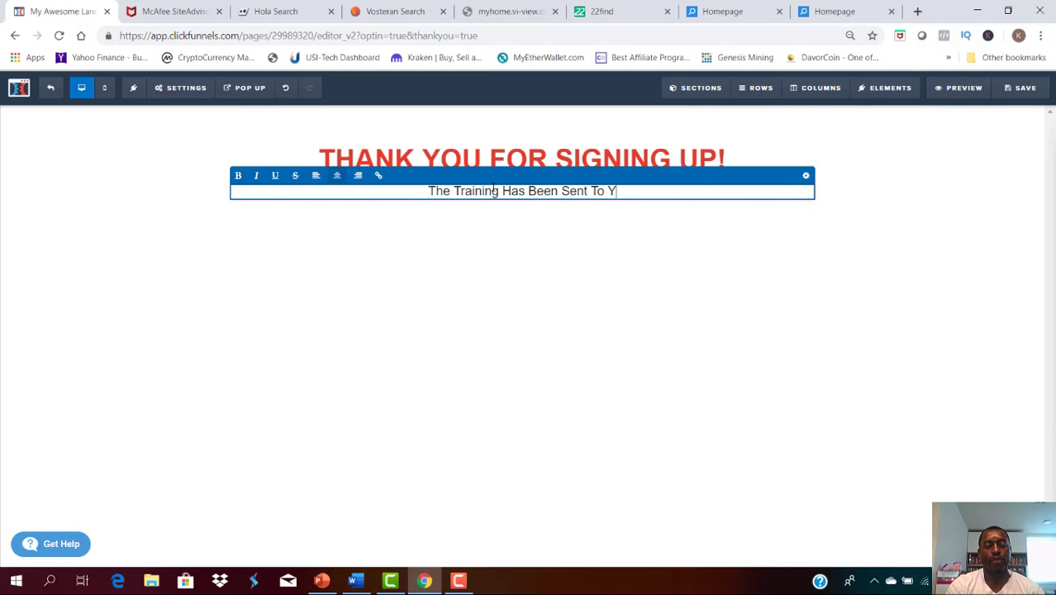
text(our Email)
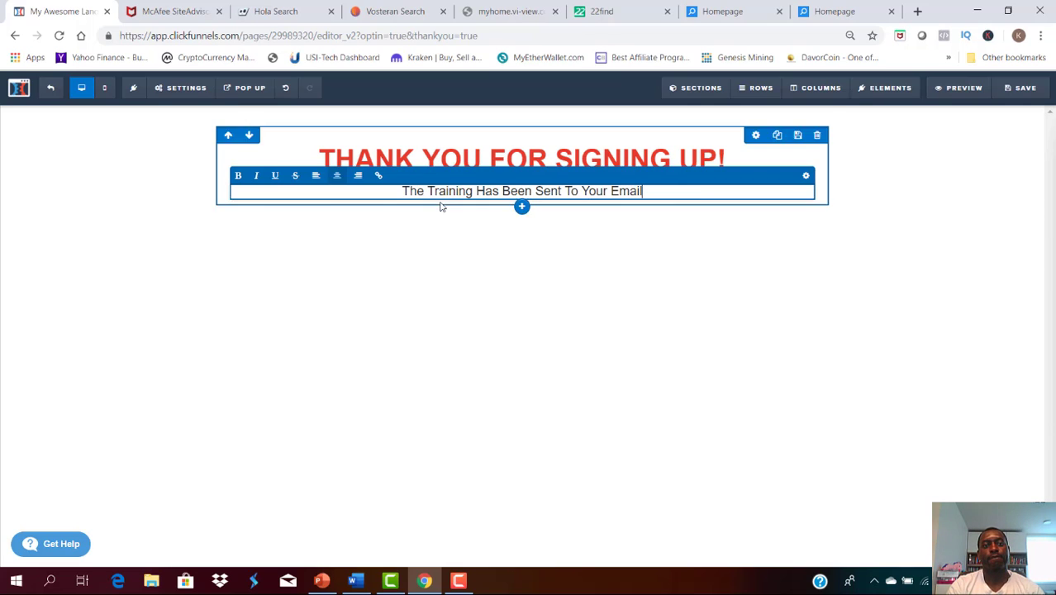
click(516, 252)
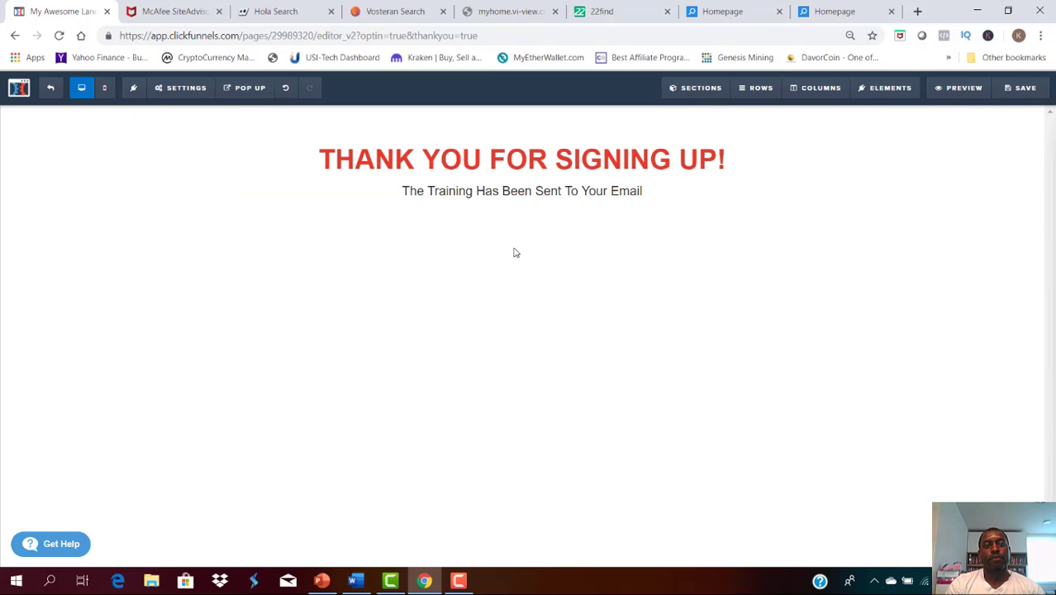
Step: Make the entire sub-headline "The Training Has Been Sent To Your Email" bold
double_click(469, 193)
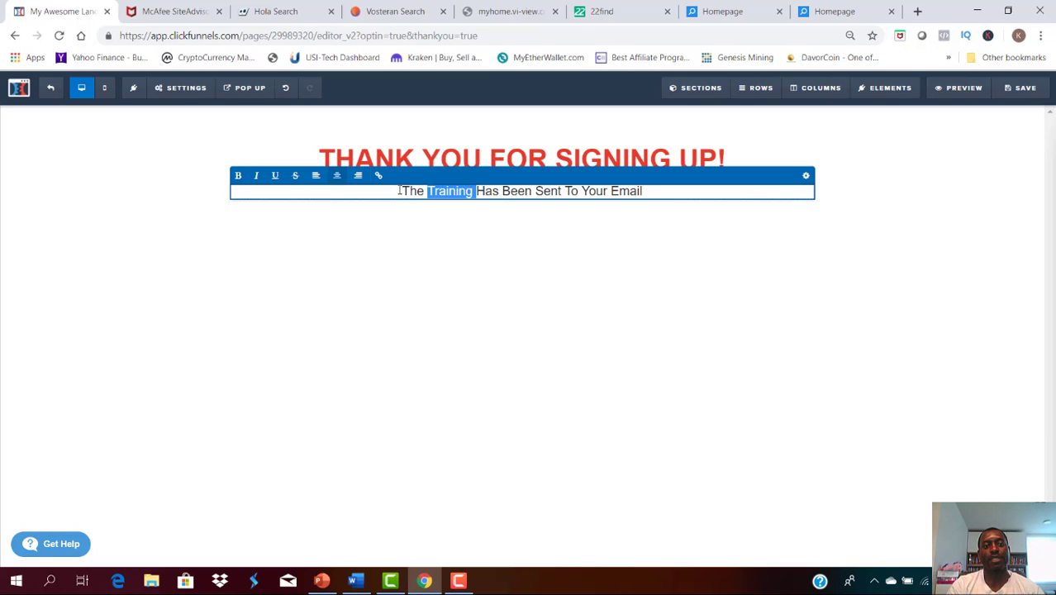
drag(403, 191, 495, 192)
drag(623, 191, 653, 191)
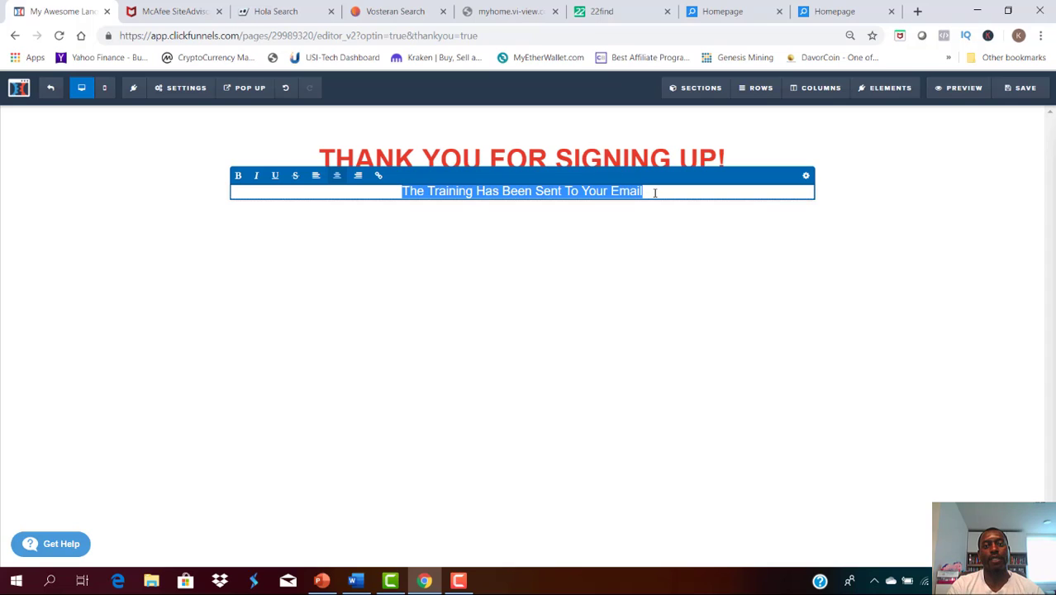
click(238, 176)
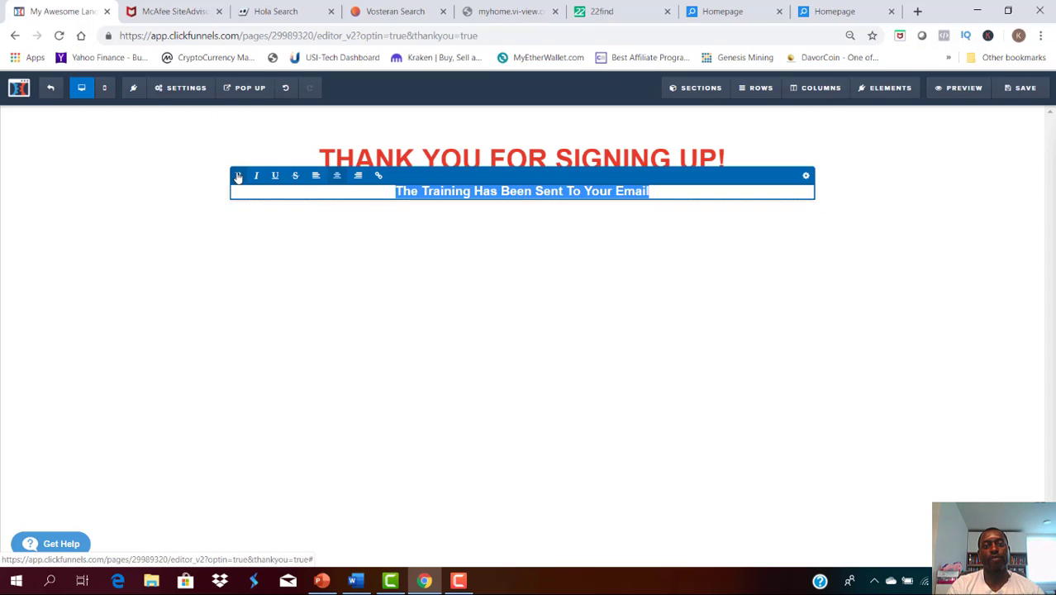
click(601, 320)
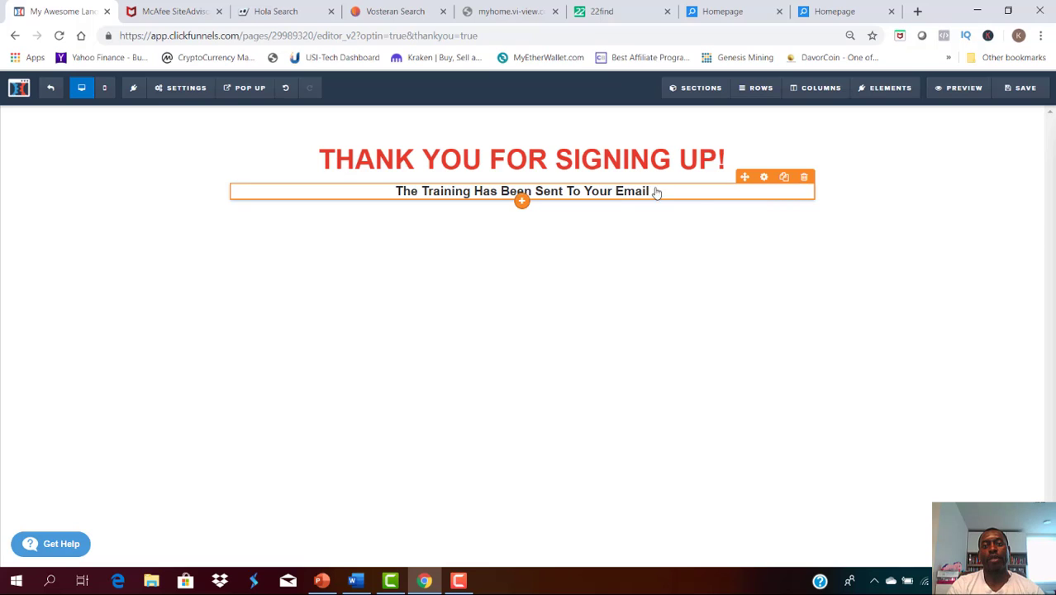
Step: Set the sub-headline's font size to 30 and its top margin to 0
click(765, 178)
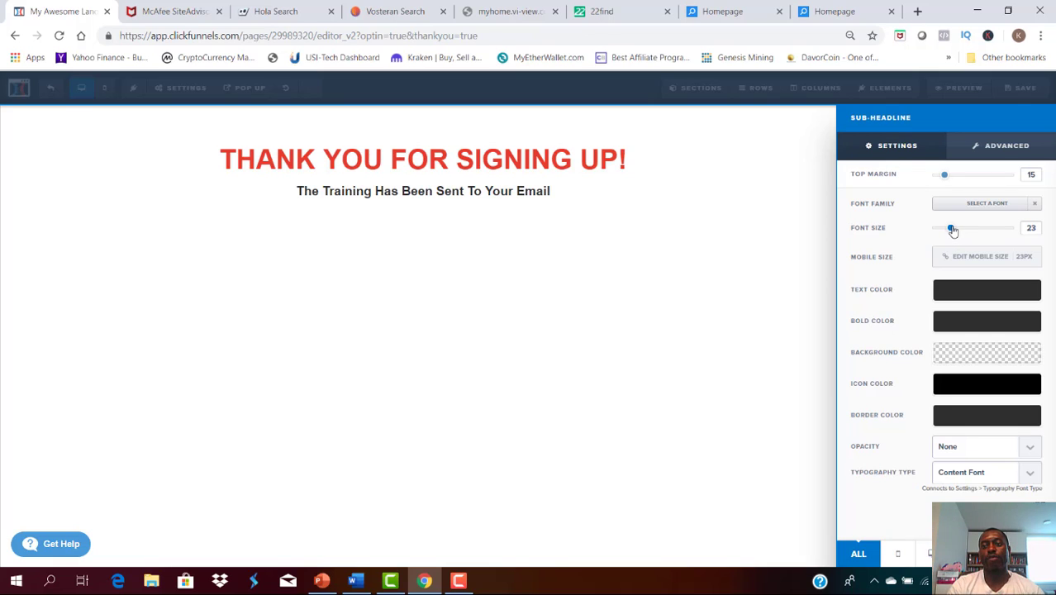
drag(953, 232, 960, 231)
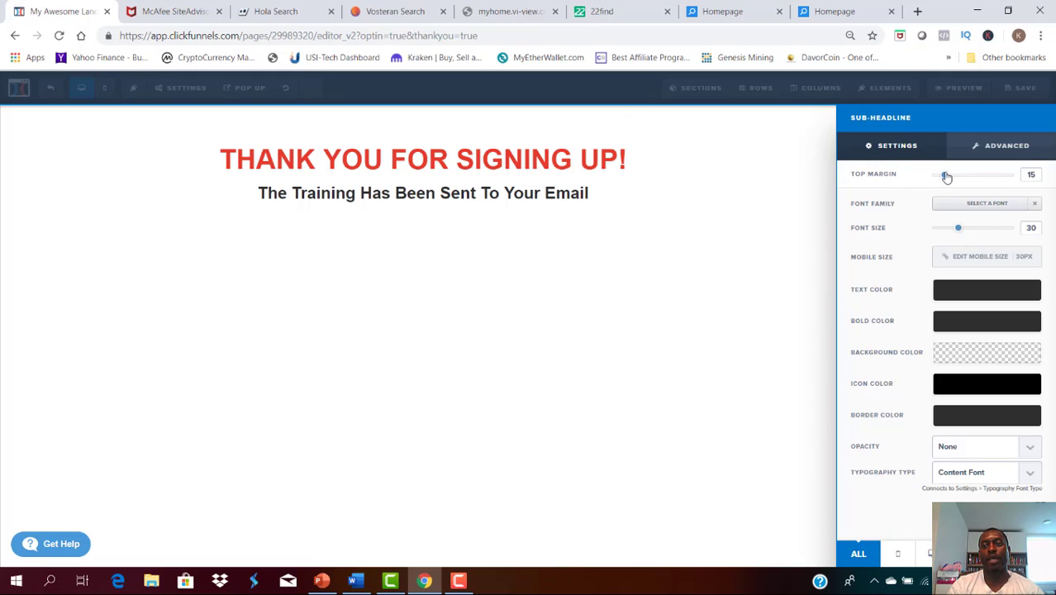
drag(946, 179, 927, 183)
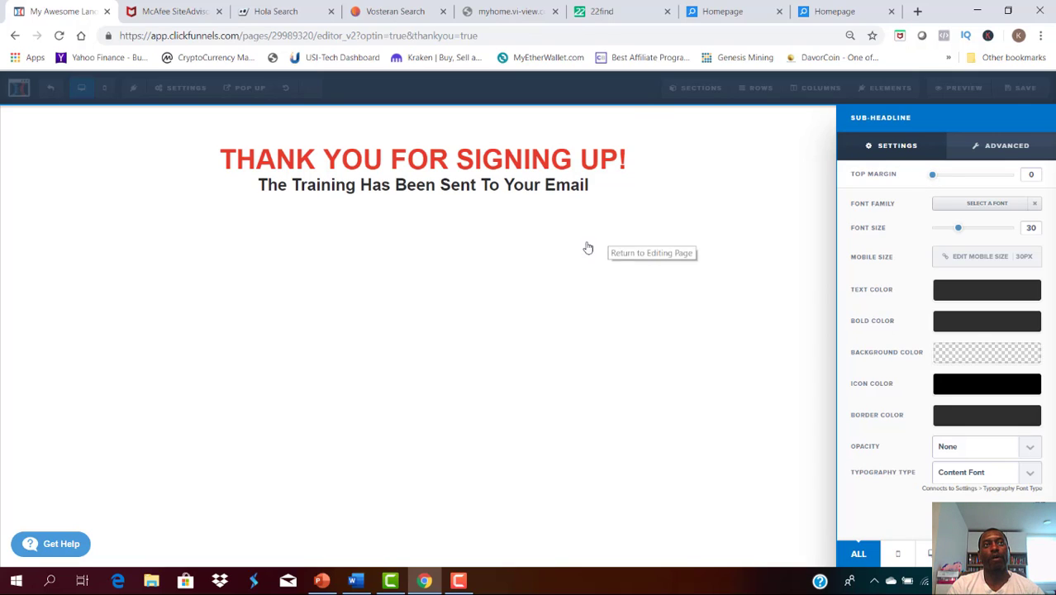
click(557, 252)
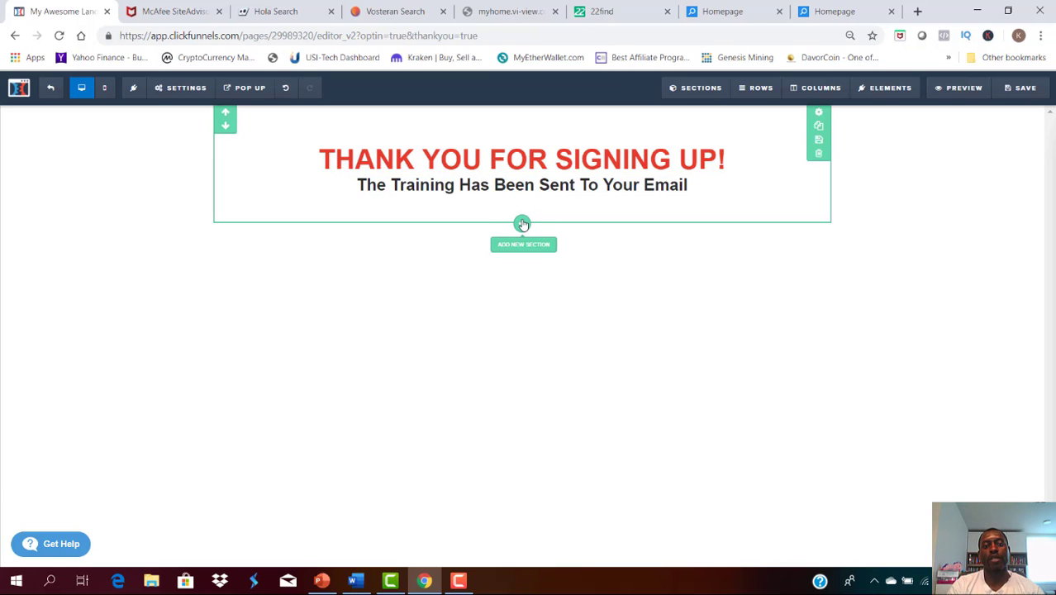
Step: Add a full-width section below the headline section and insert a two-column row in it
click(522, 225)
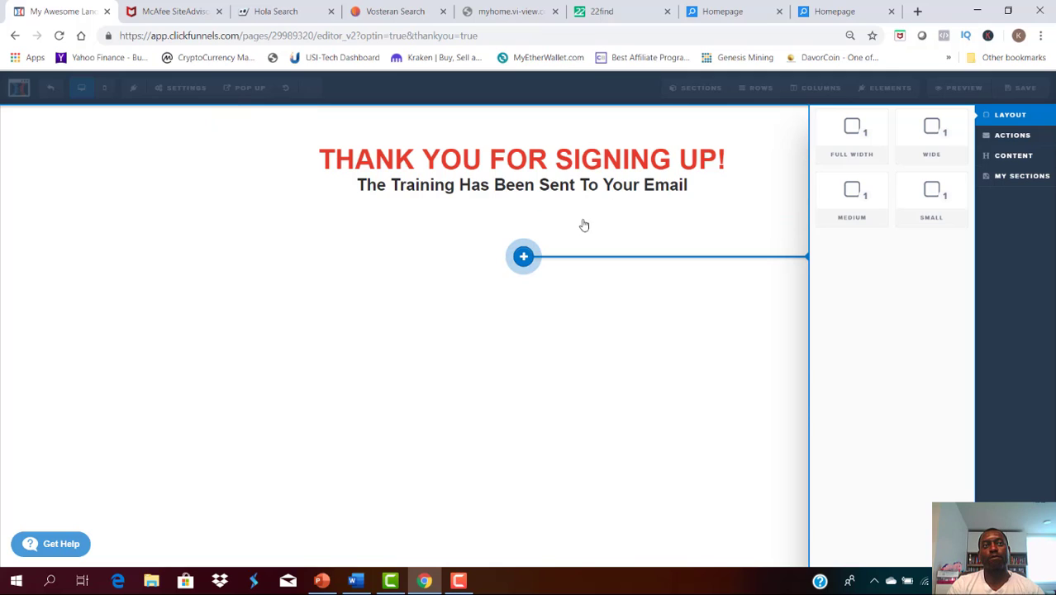
click(853, 133)
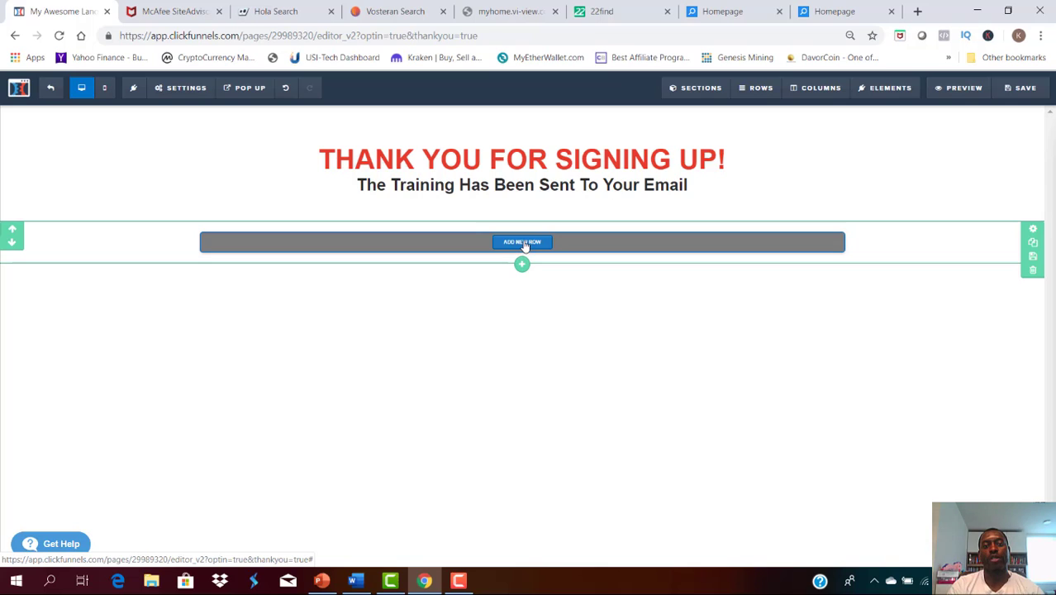
click(523, 244)
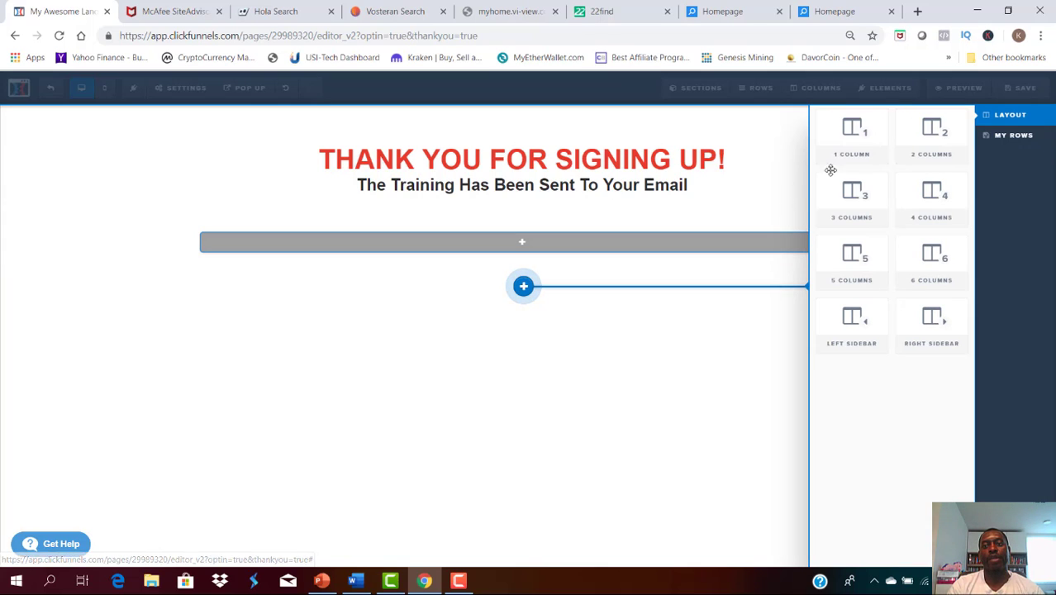
click(944, 144)
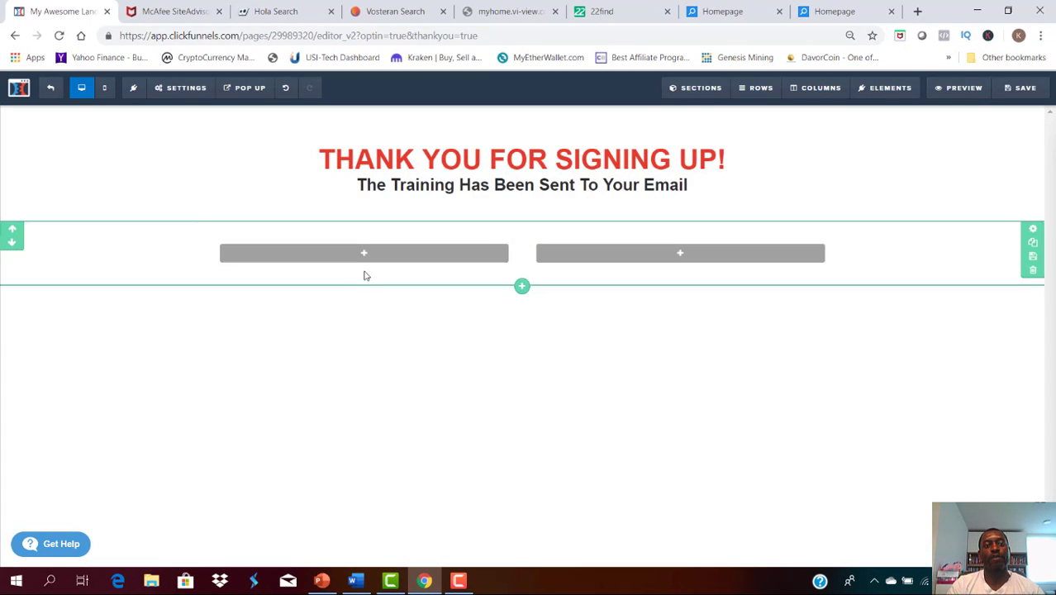
Step: Add an Icon content block to the left column of the new row
mouse_move(363, 261)
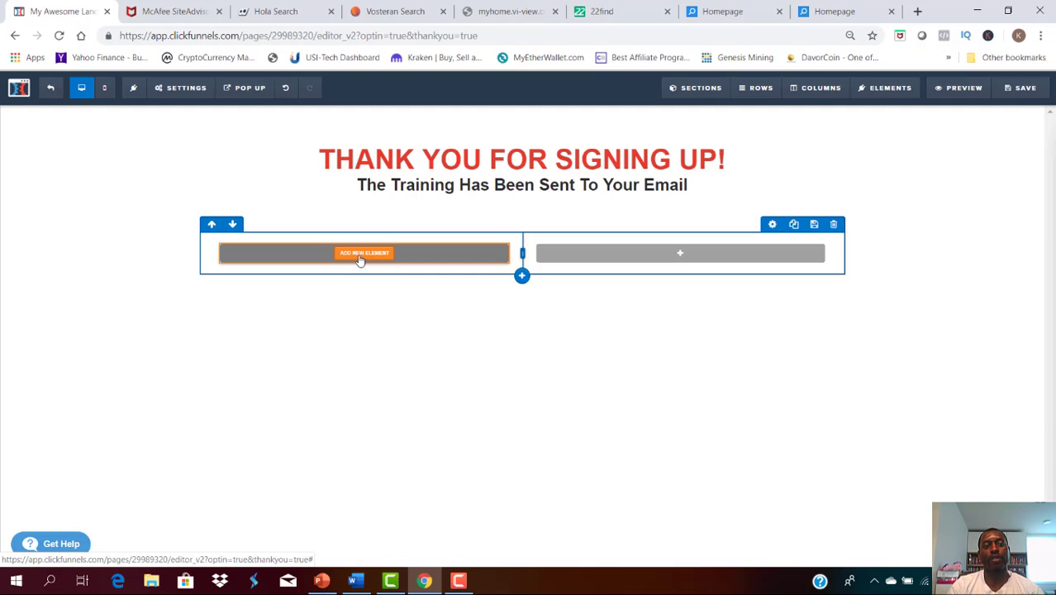
click(359, 260)
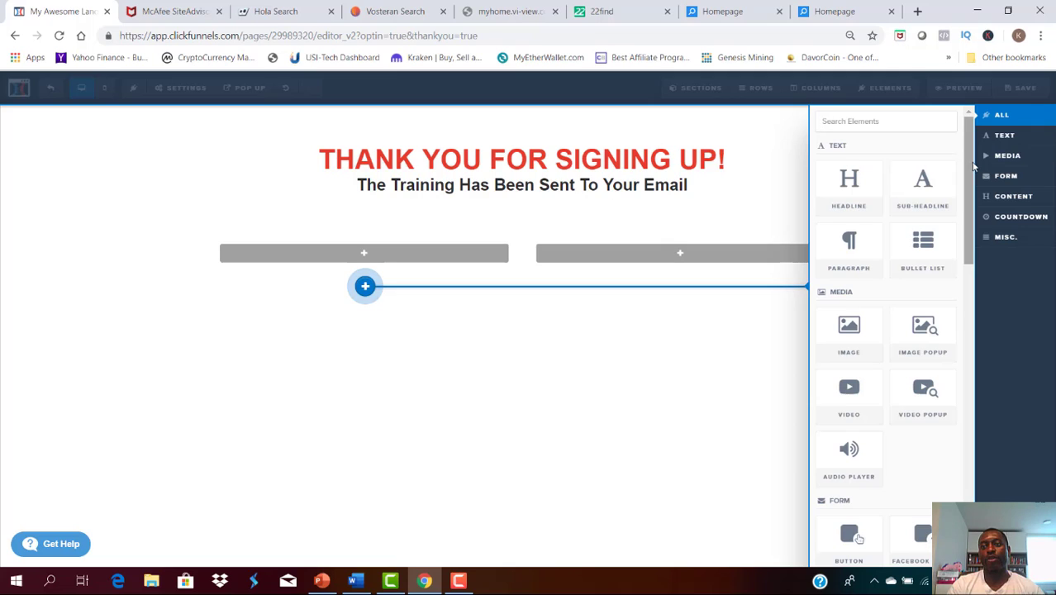
drag(974, 170, 974, 377)
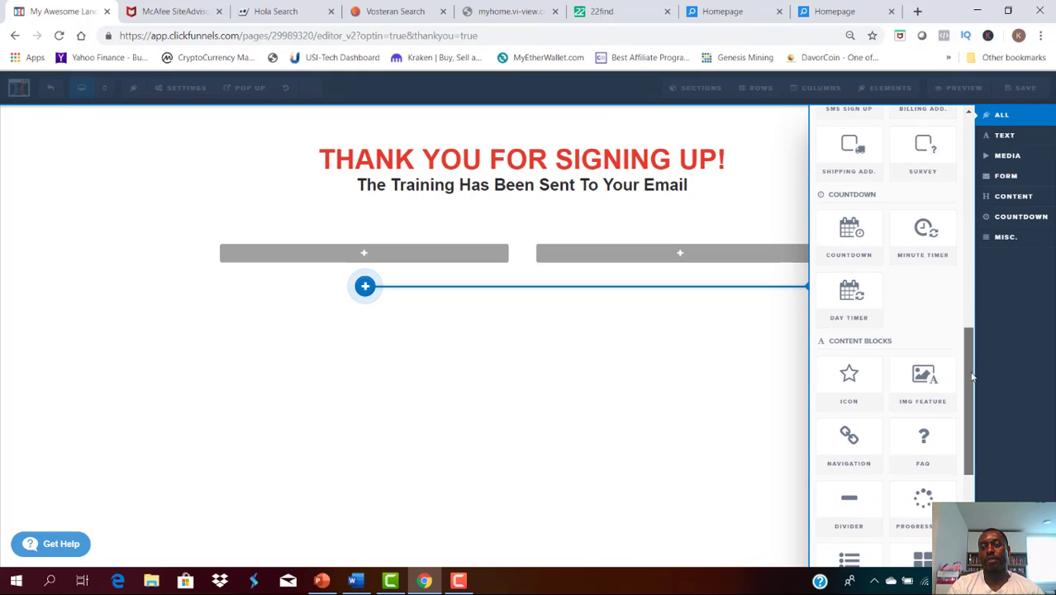
click(864, 389)
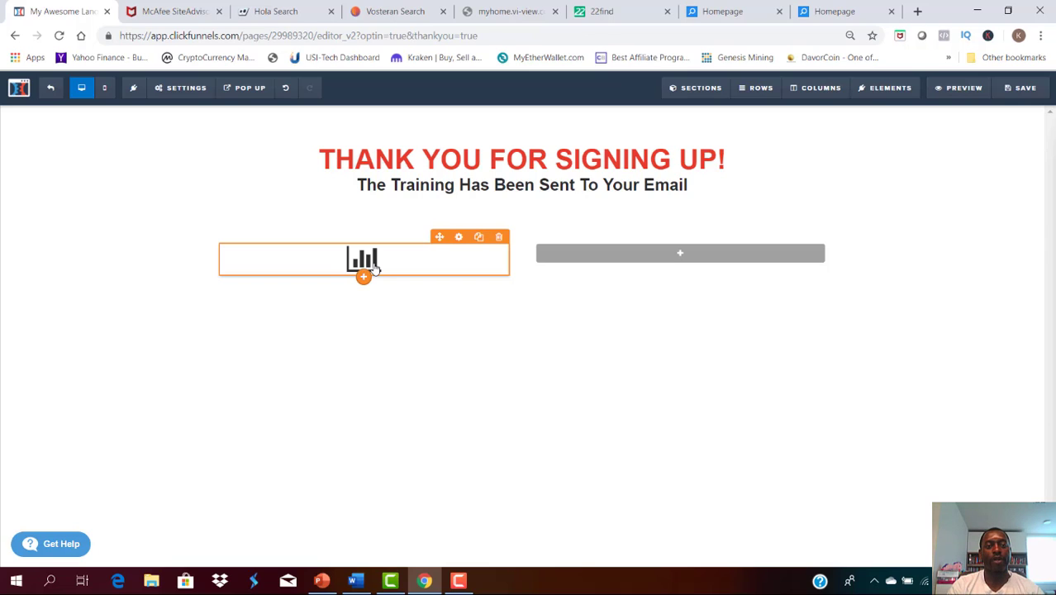
Step: Change the bar chart icon to the right-pointing circled arrow (fa-arrow-circle-o-right) and show its general settings
click(459, 237)
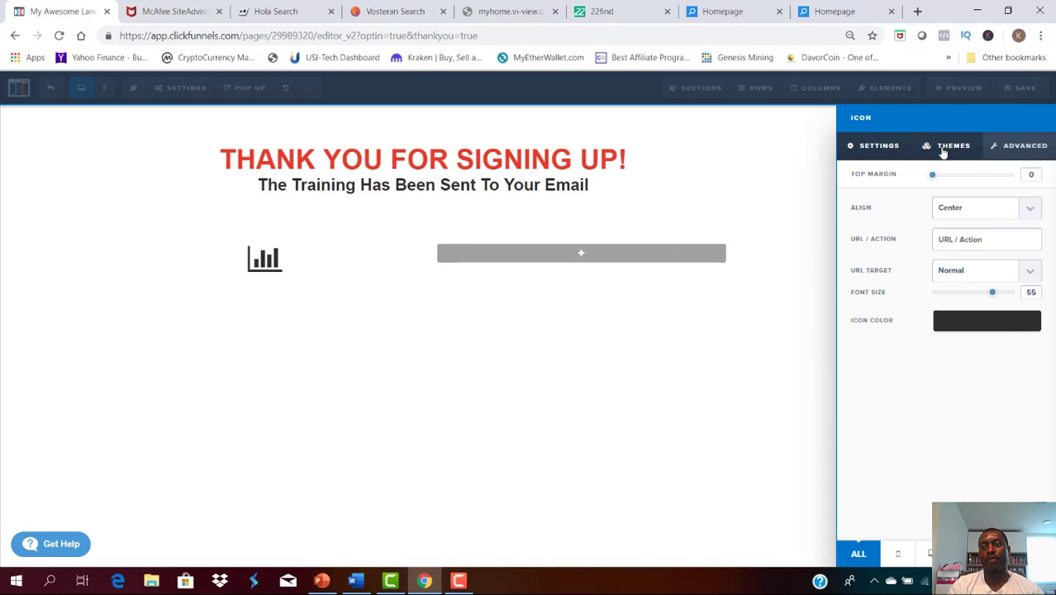
click(943, 152)
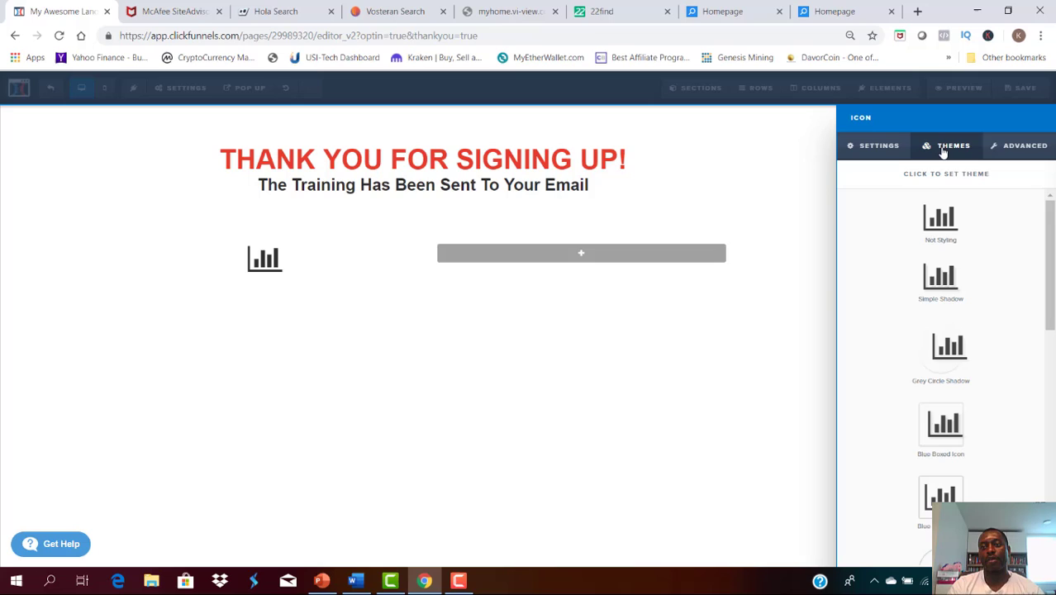
click(1022, 154)
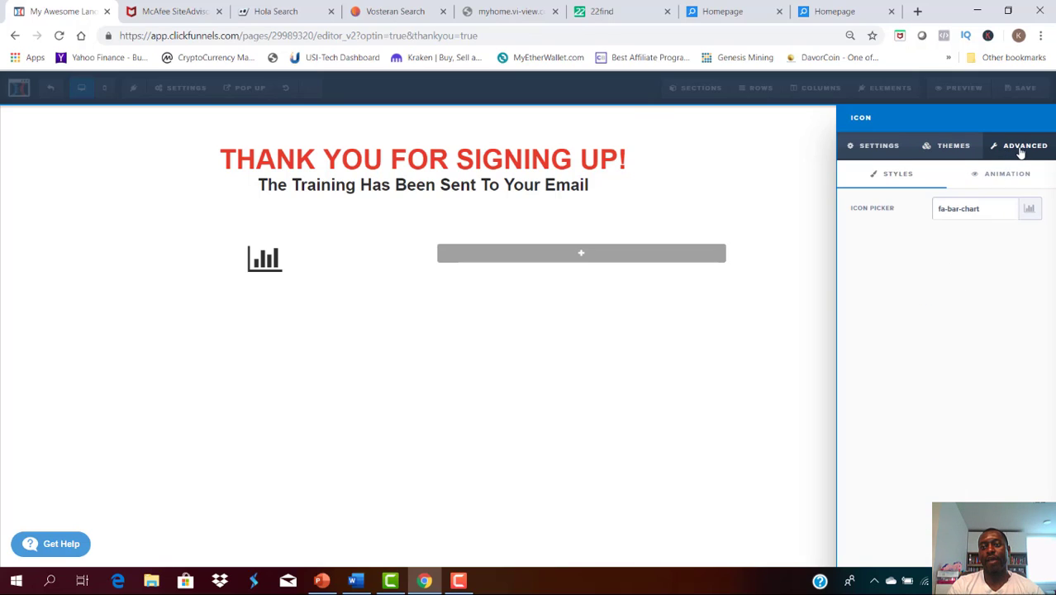
click(1003, 203)
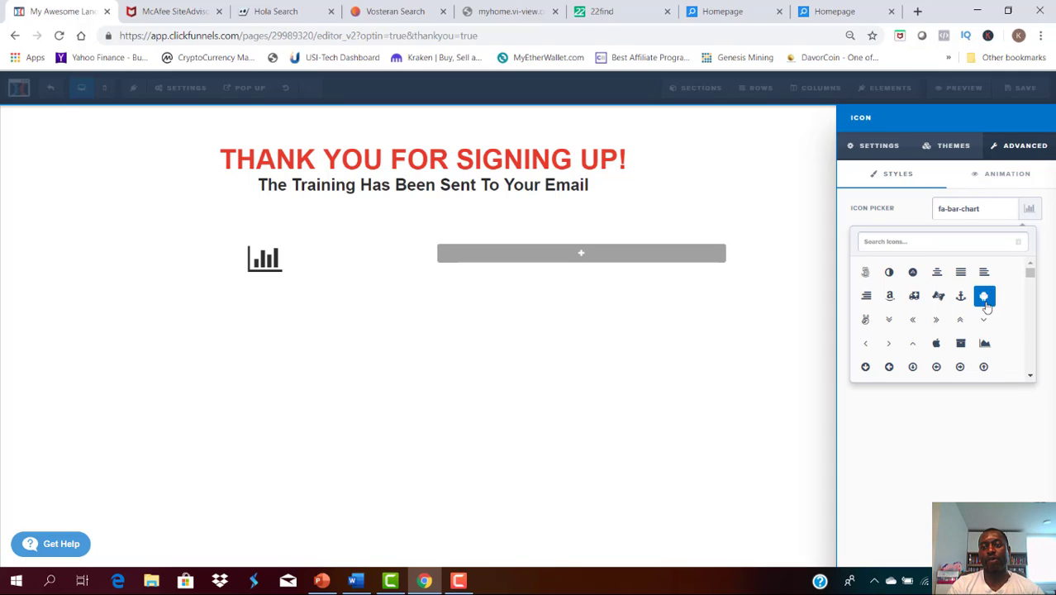
click(961, 367)
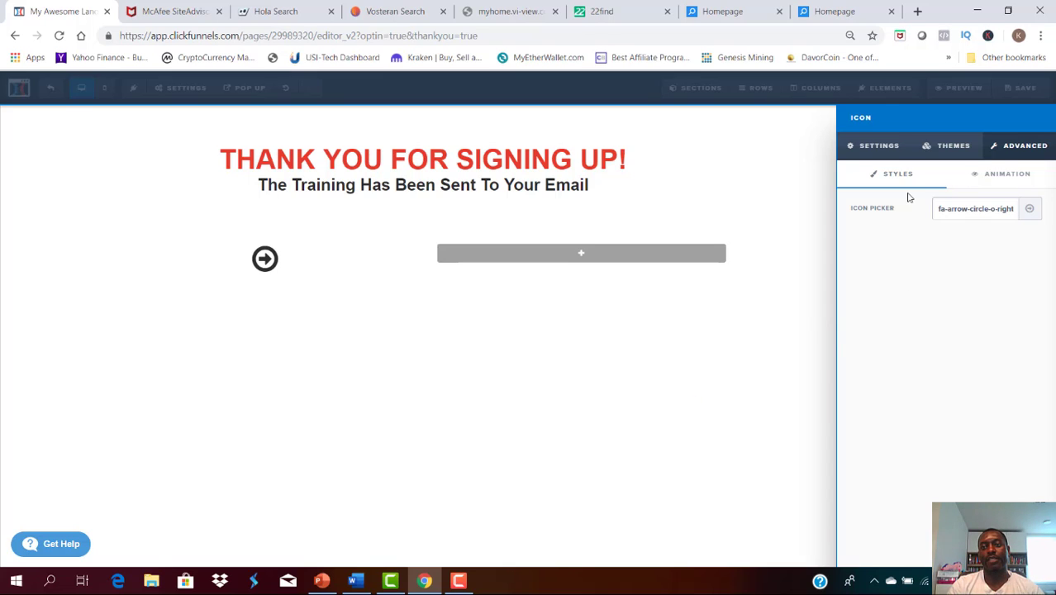
click(888, 155)
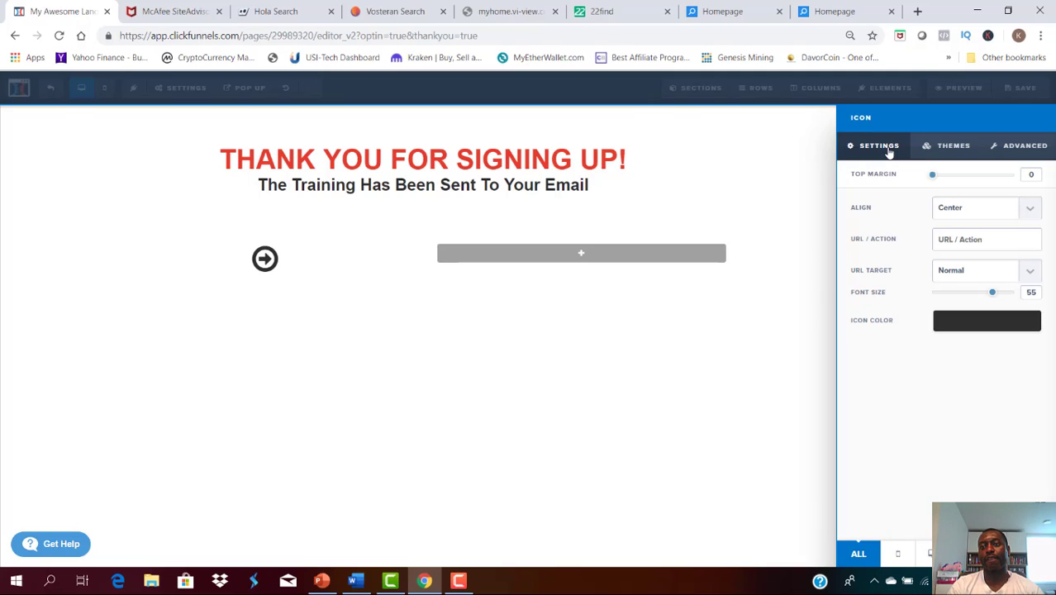
Step: Change the circled arrow icon's color to the red #e43b2c from the conversion colors
click(985, 324)
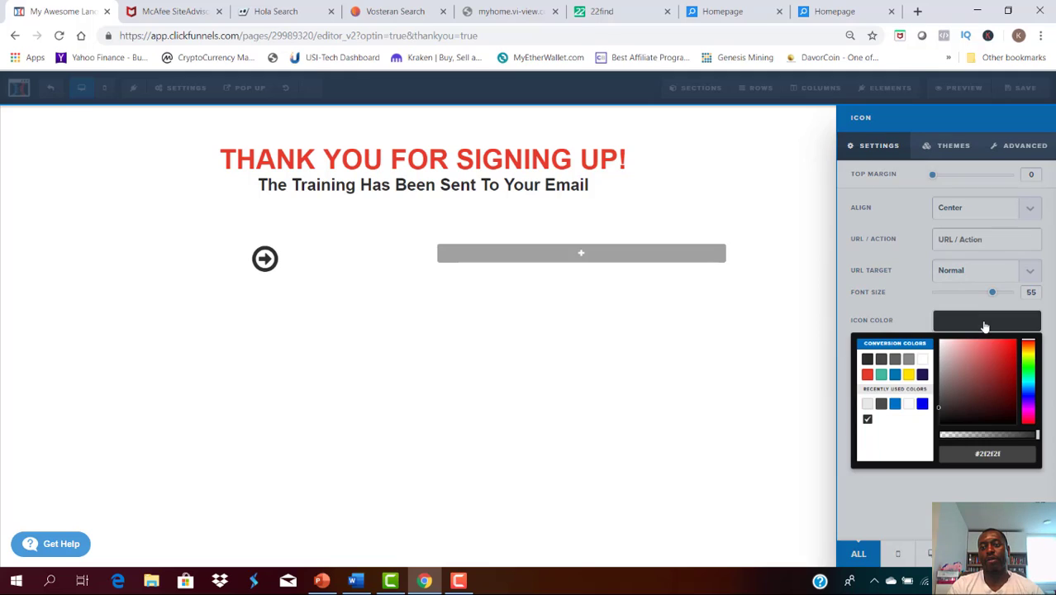
click(868, 375)
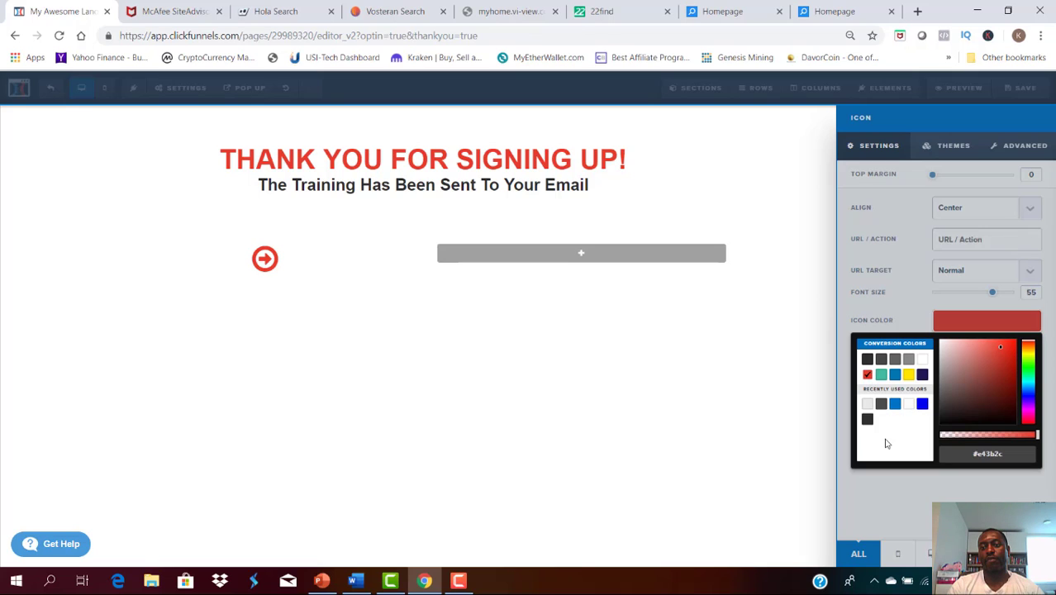
click(908, 525)
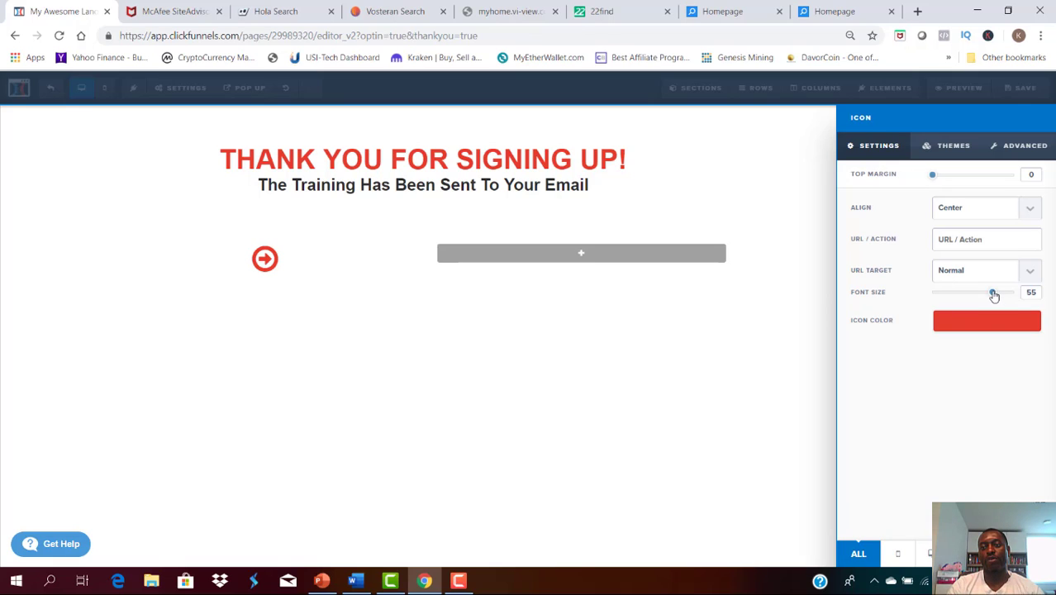
Step: Enlarge the circled arrow icon to font size 380 and return to the page
drag(993, 295, 1018, 296)
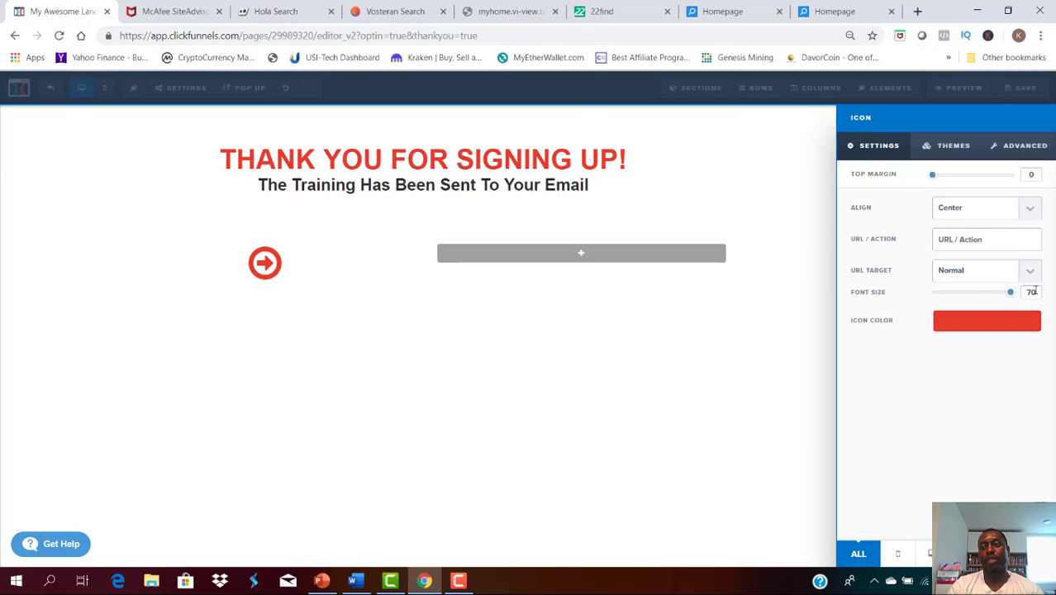
drag(1038, 292, 1030, 291)
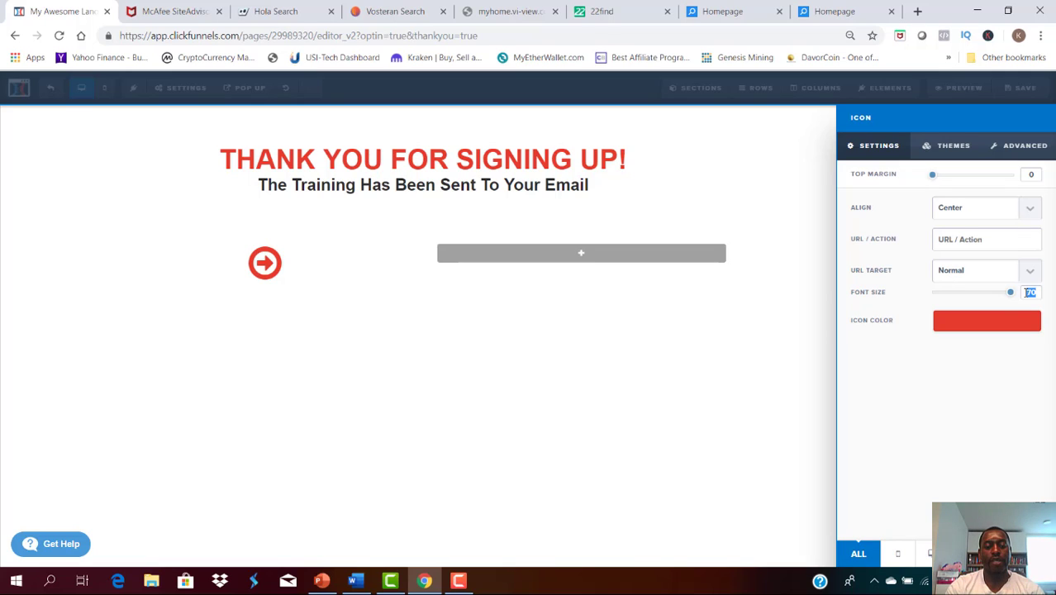
text(180)
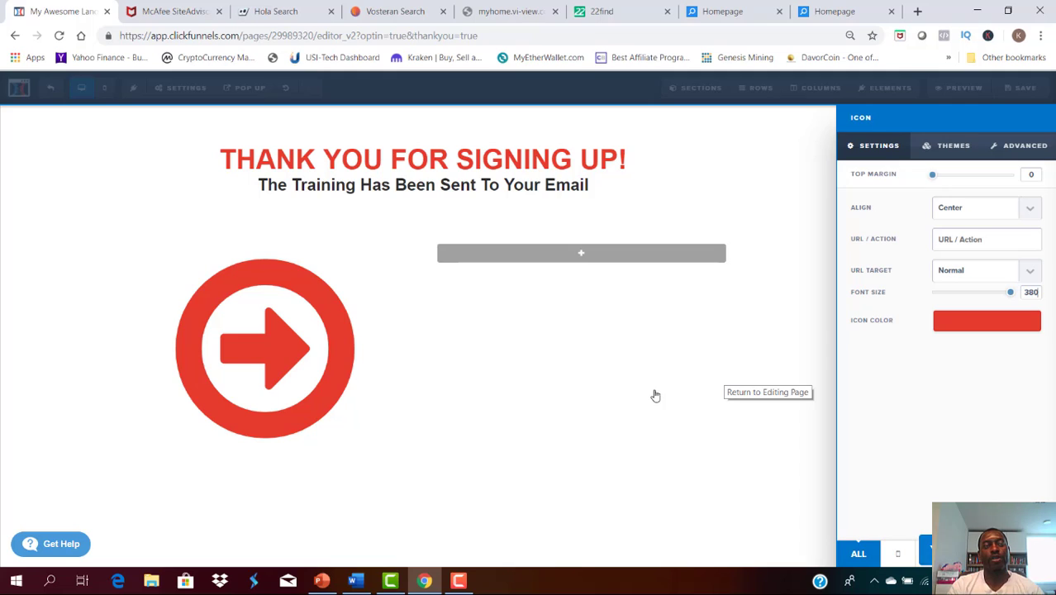
click(542, 411)
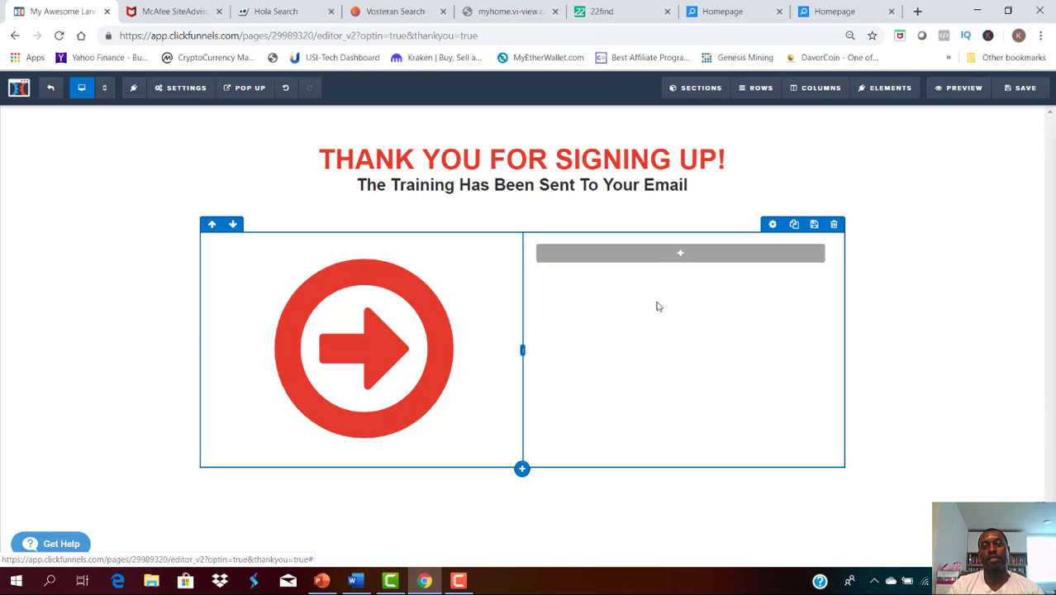
Step: Add a Headline element to the empty right column and replace its placeholder text with "WHAT'S NEXT?"
click(682, 254)
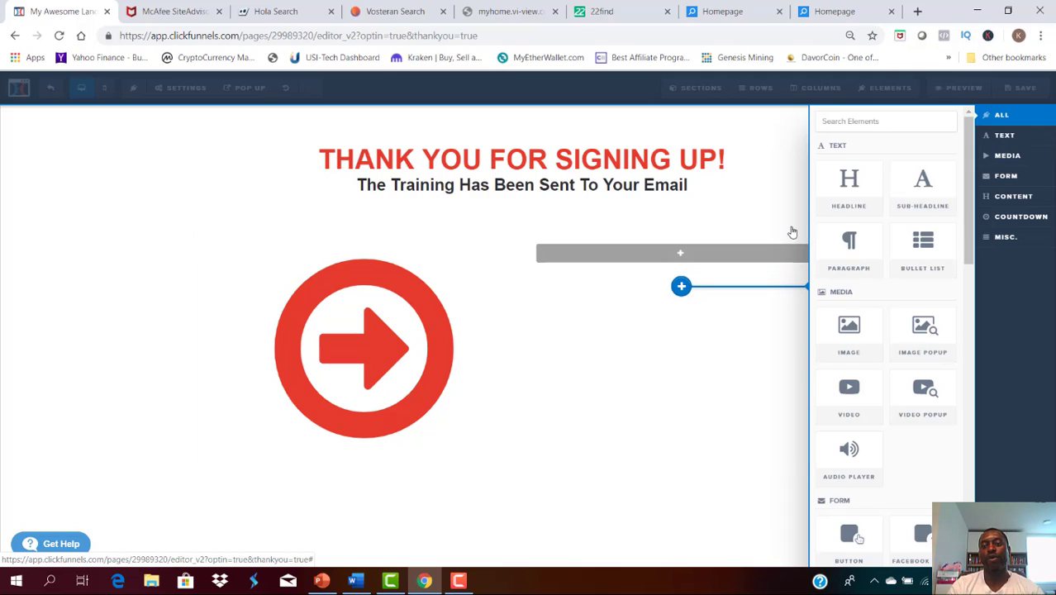
click(857, 198)
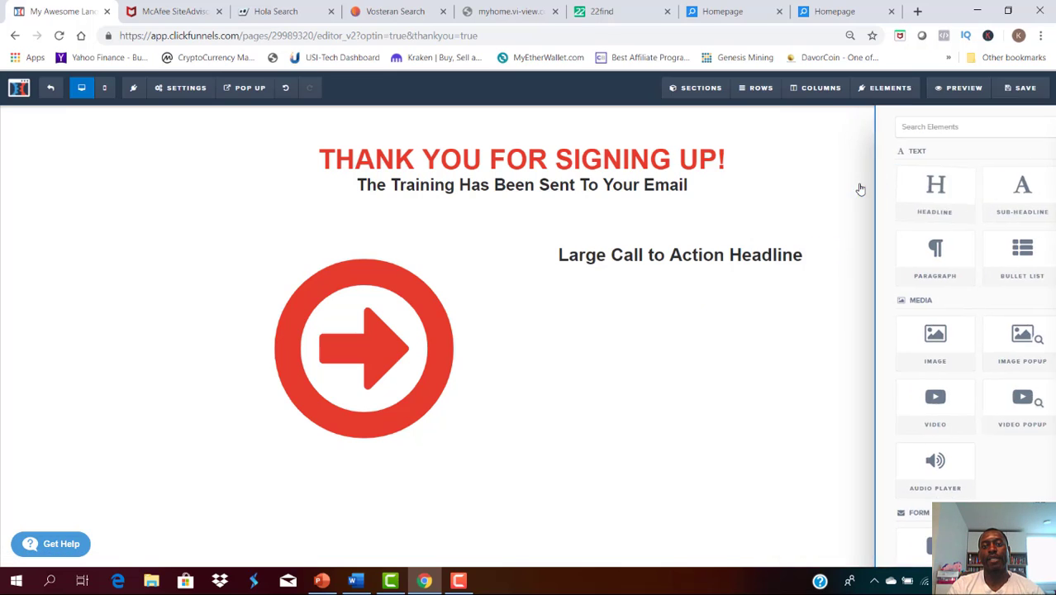
click(645, 255)
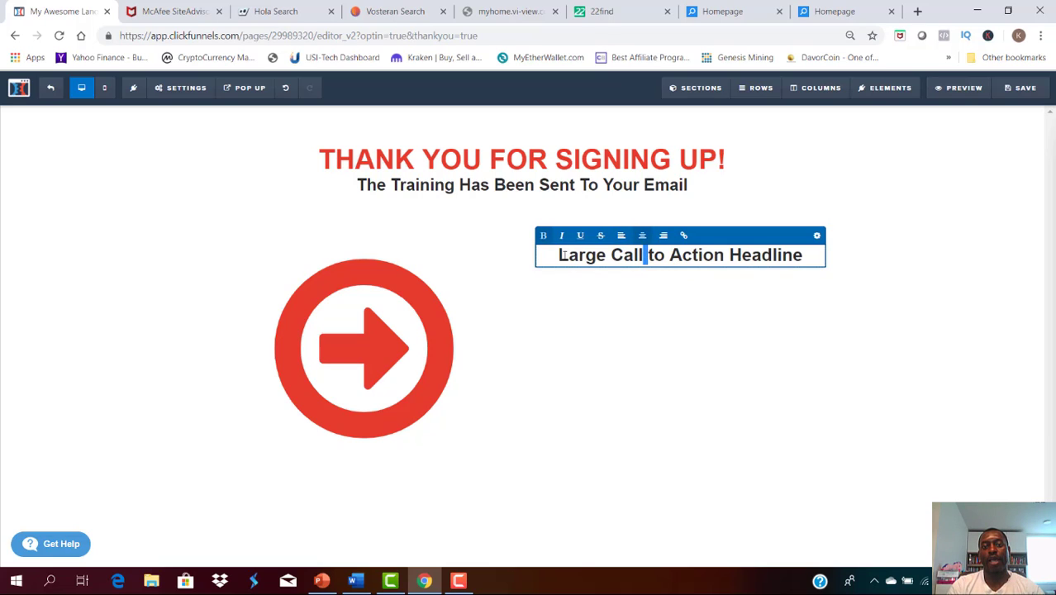
drag(560, 255, 800, 257)
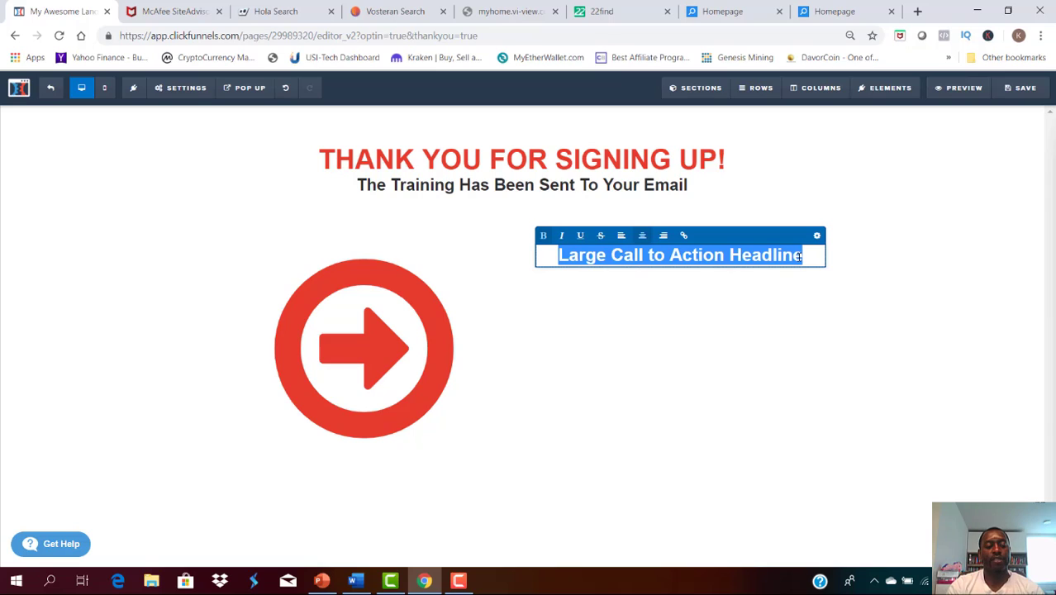
text(WHAT)
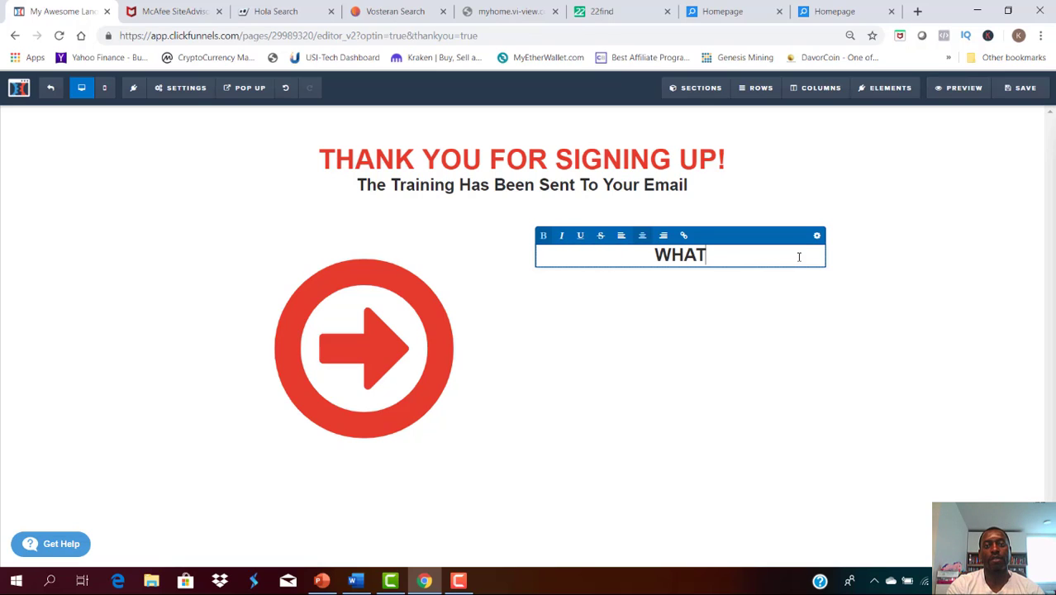
key(BackSpace)
text('s)
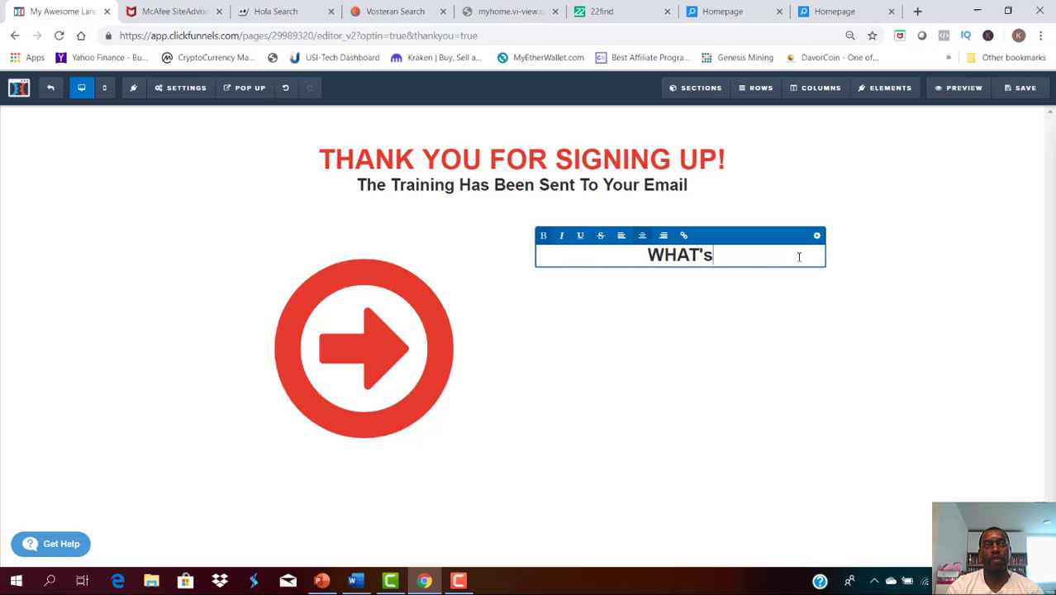
key(BackSpace)
text(s )
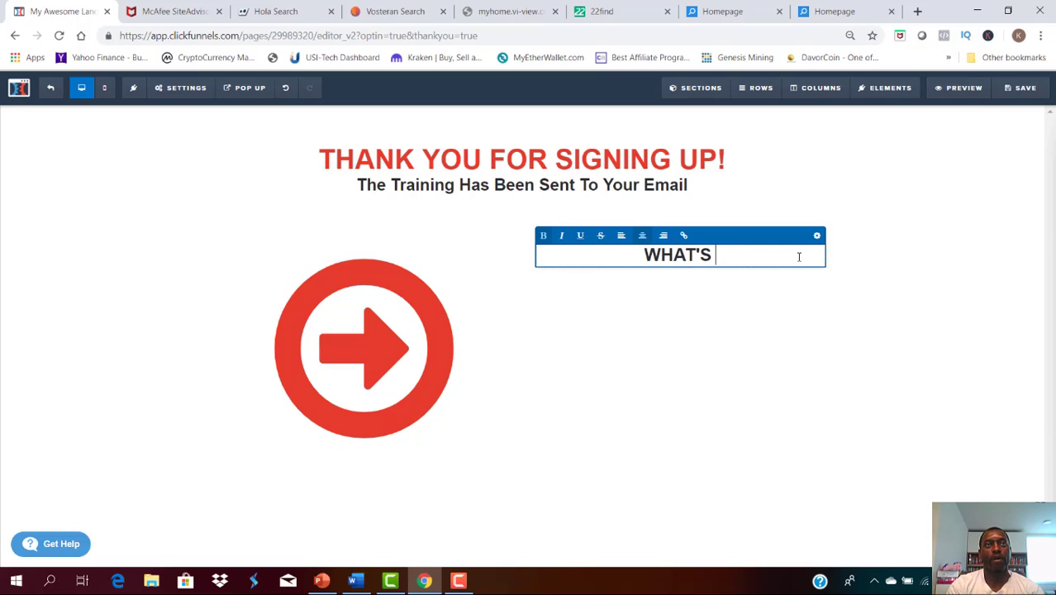
text(NEXT)
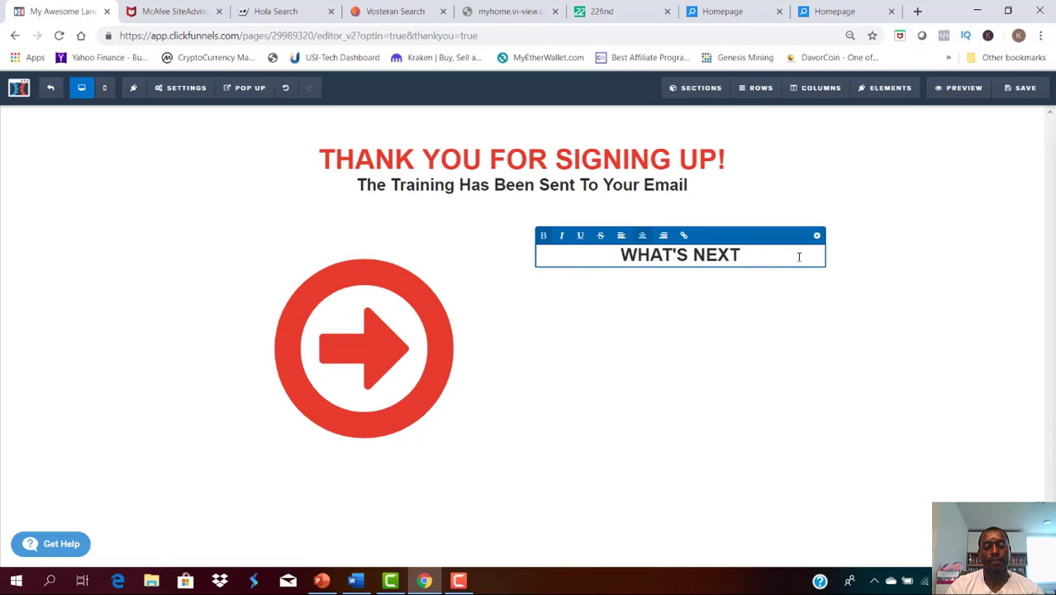
text(?)
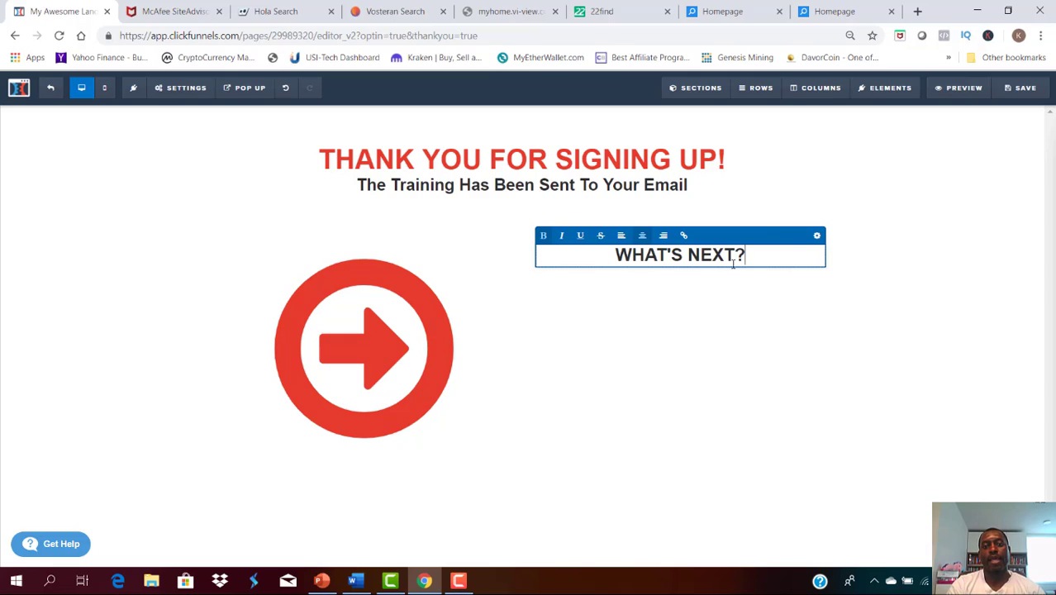
Step: Underline the whole "WHAT'S NEXT?" headline and set its font size to 46
click(616, 255)
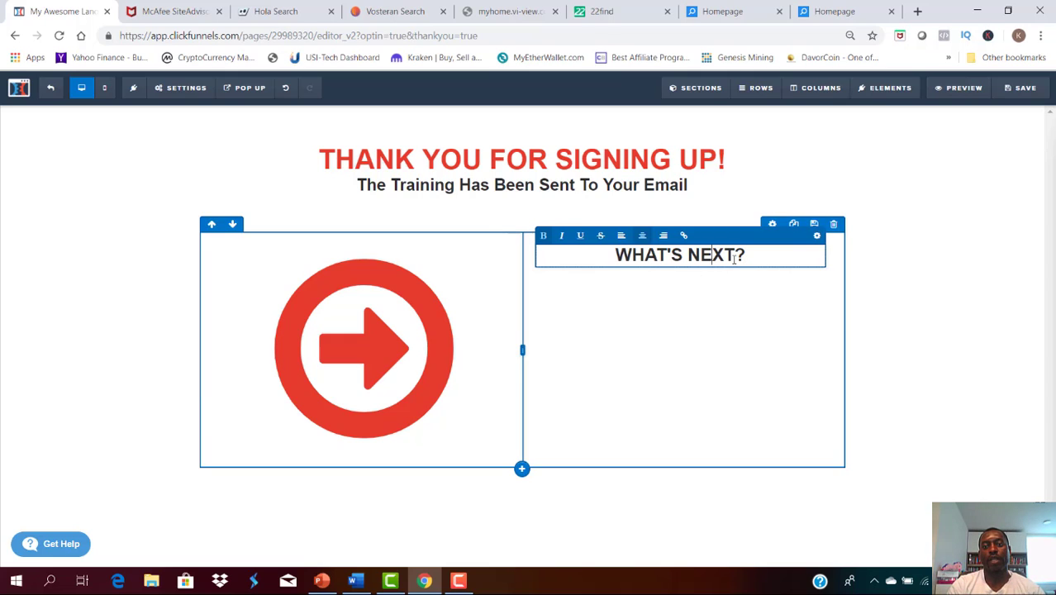
drag(748, 255, 618, 256)
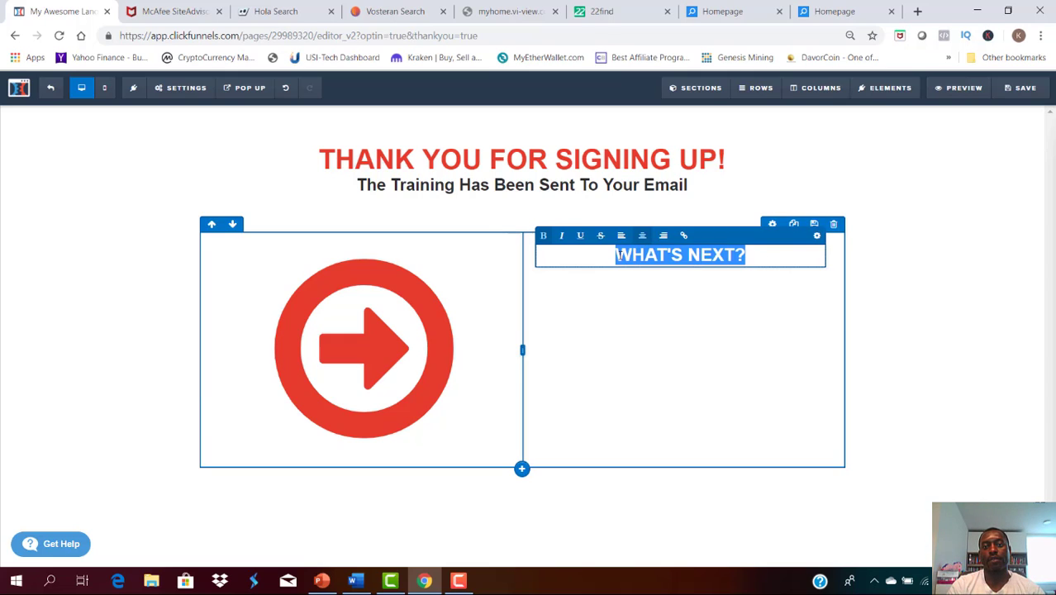
click(582, 237)
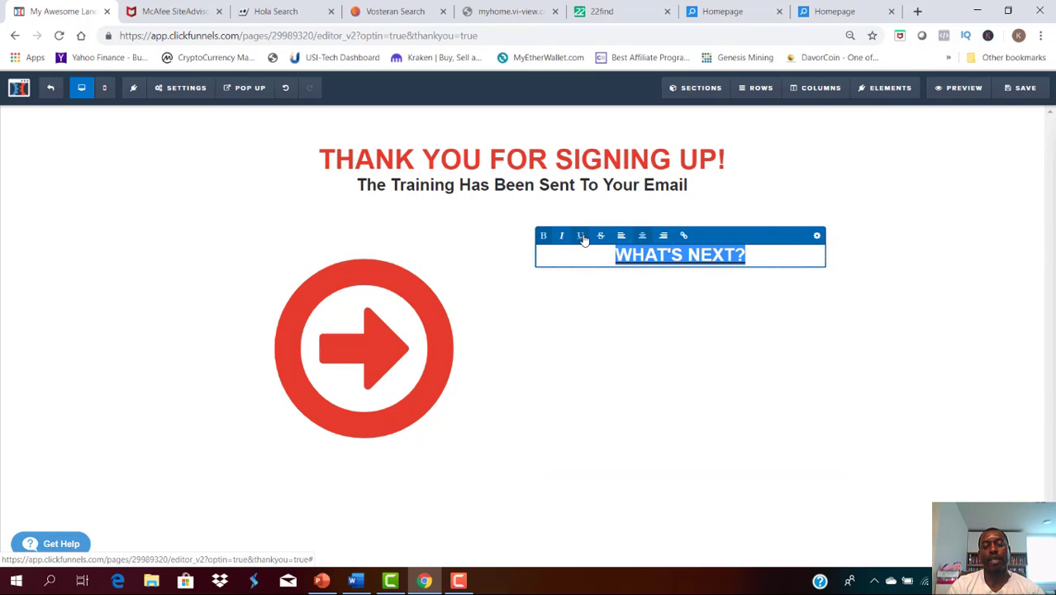
click(780, 311)
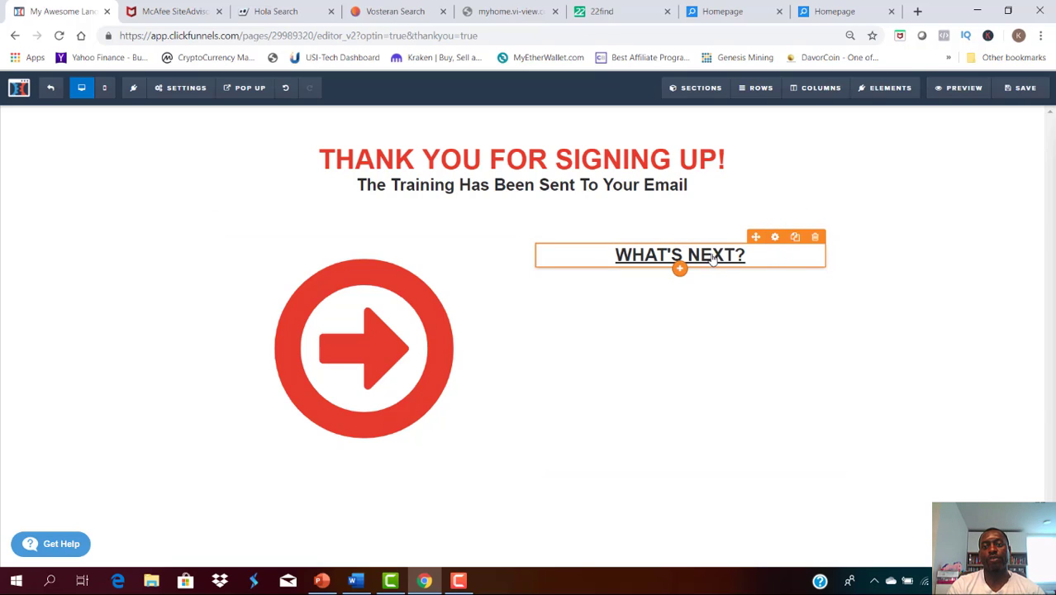
click(775, 238)
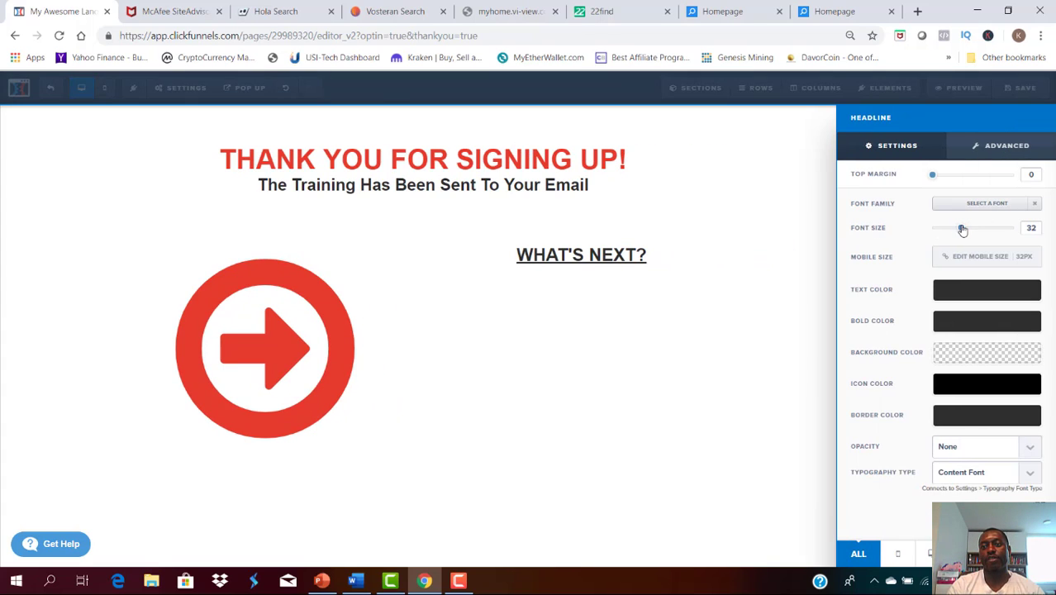
drag(963, 230, 982, 230)
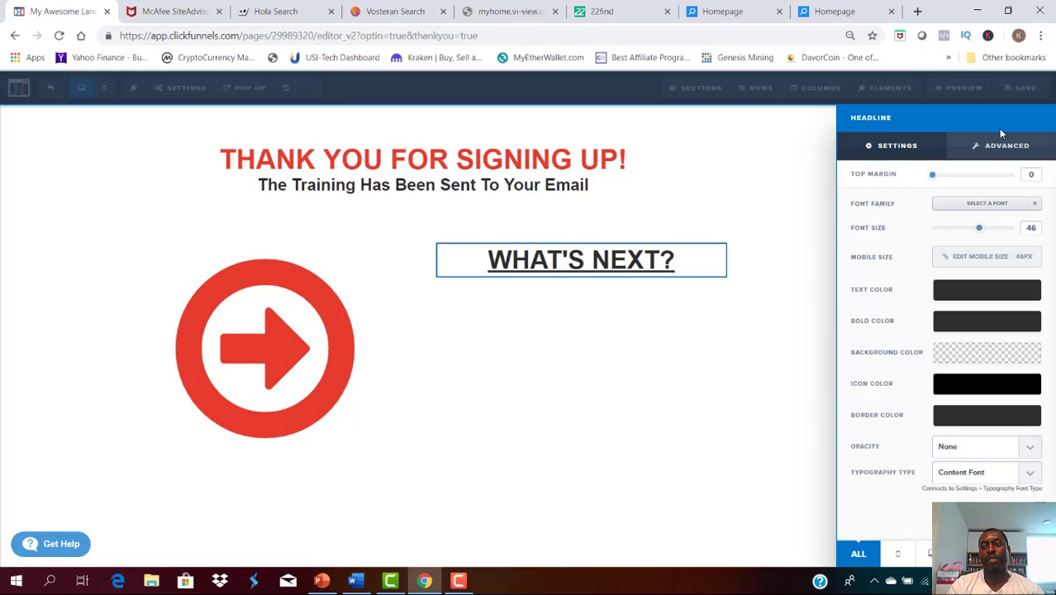
Step: Add the filled question mark circle icon (fa-question-circle) to the "WHAT'S NEXT?" headline
click(996, 153)
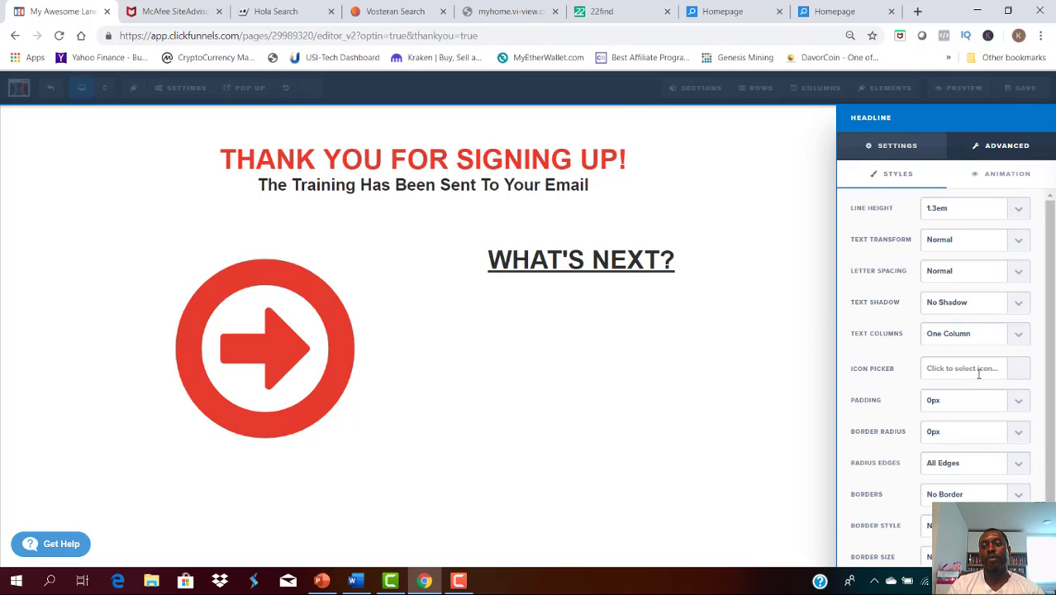
click(1014, 373)
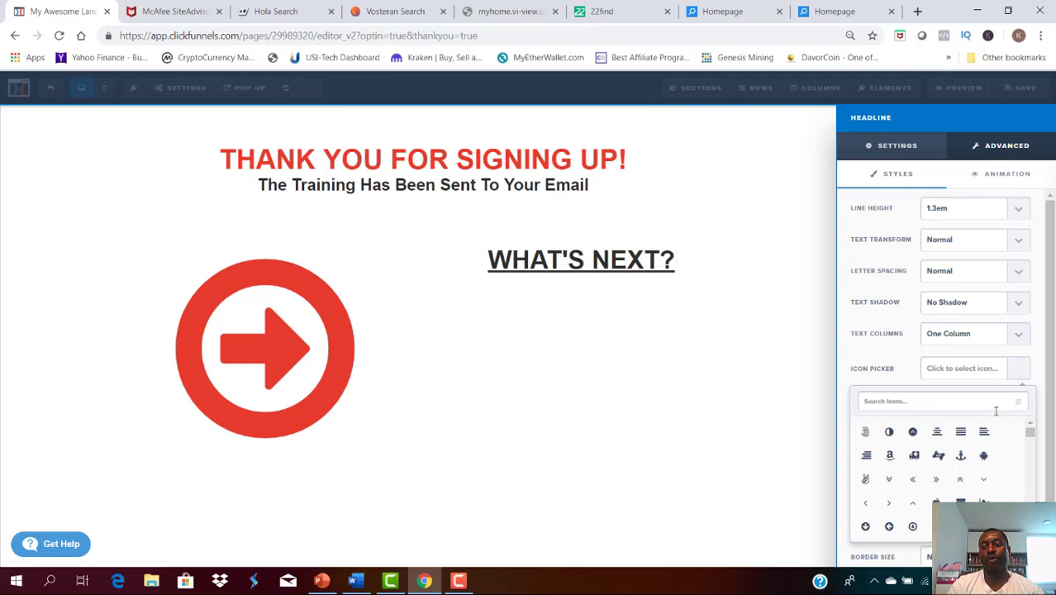
click(944, 401)
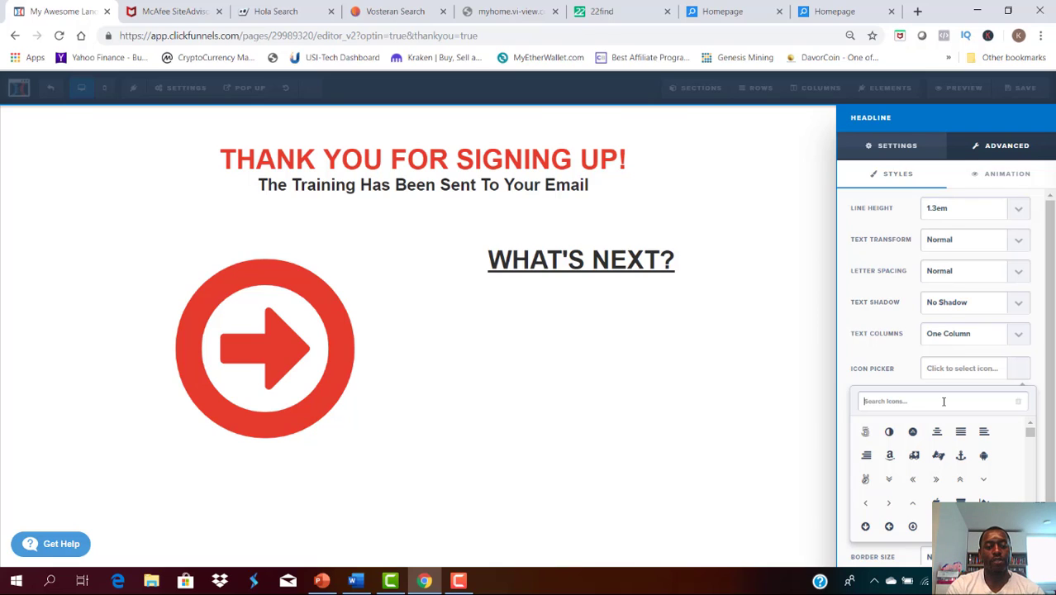
text(ques)
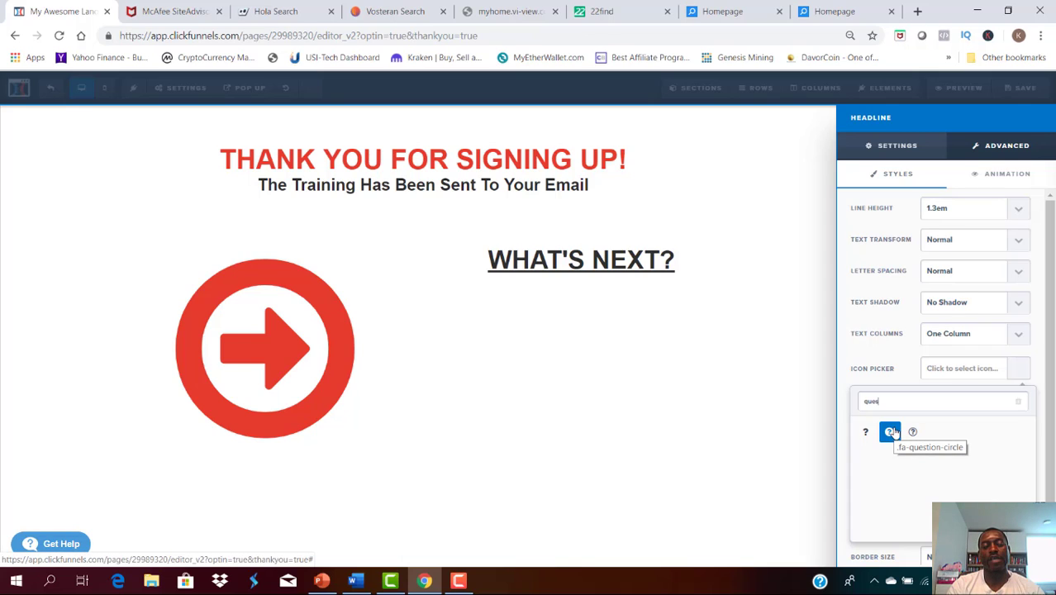
click(891, 432)
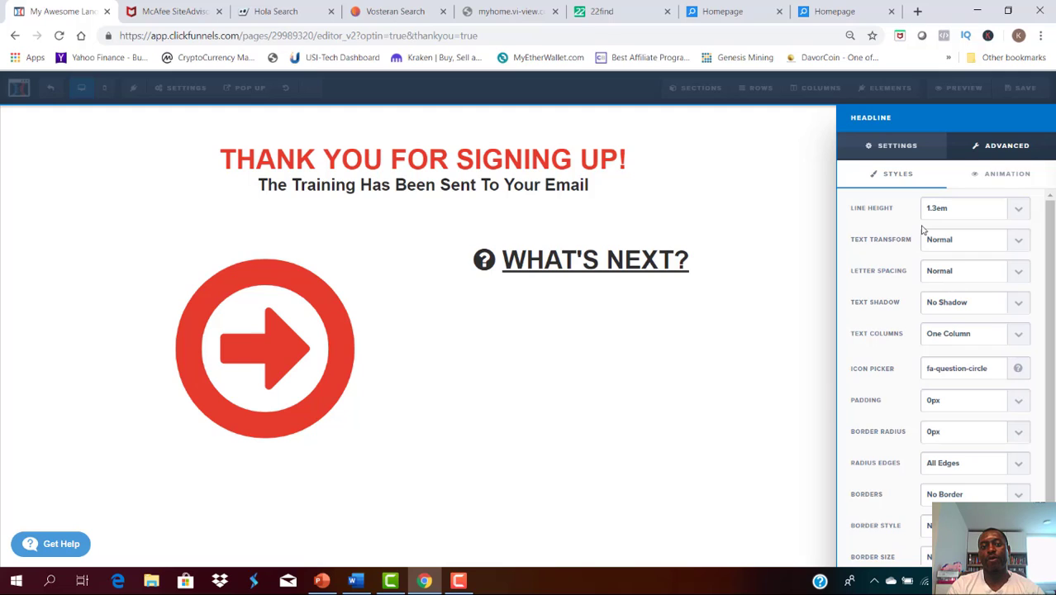
Step: Set the icon color of the "WHAT'S NEXT?" headline to the red conversion color and return to the page
drag(1053, 277, 1055, 317)
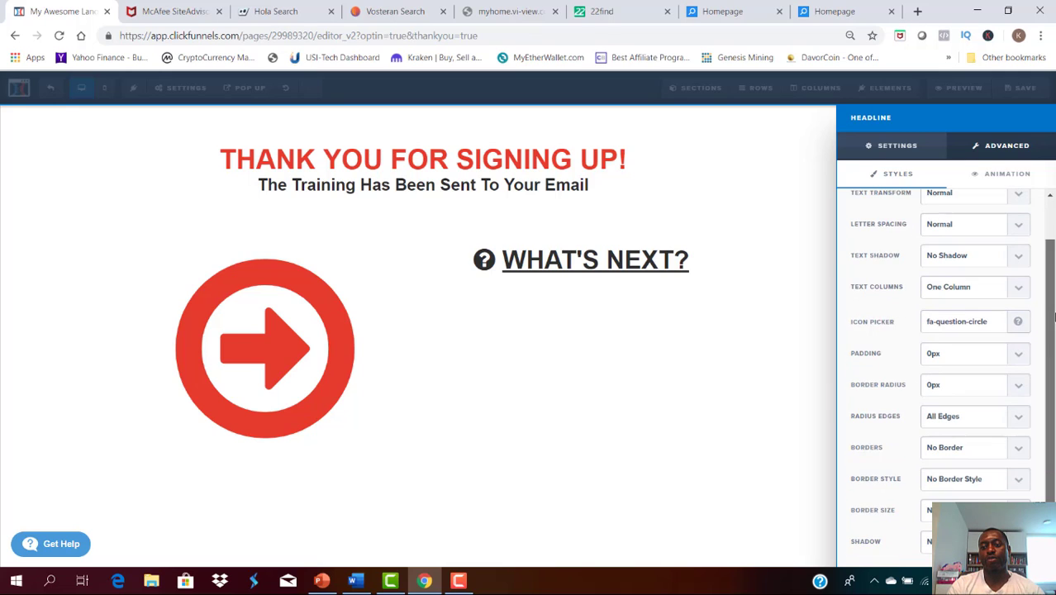
scroll(1053, 251, up, 1)
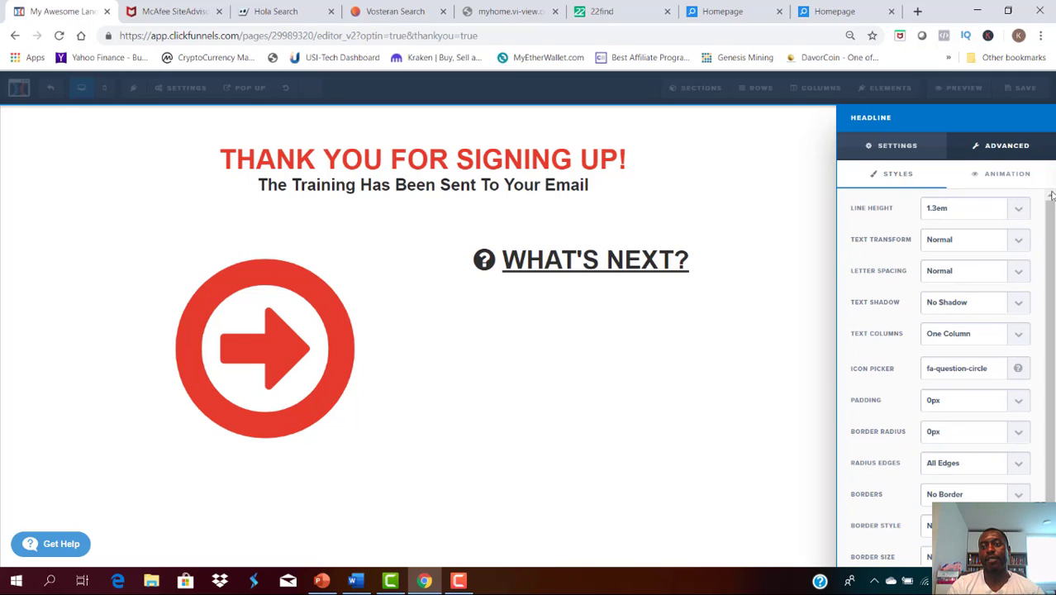
click(897, 146)
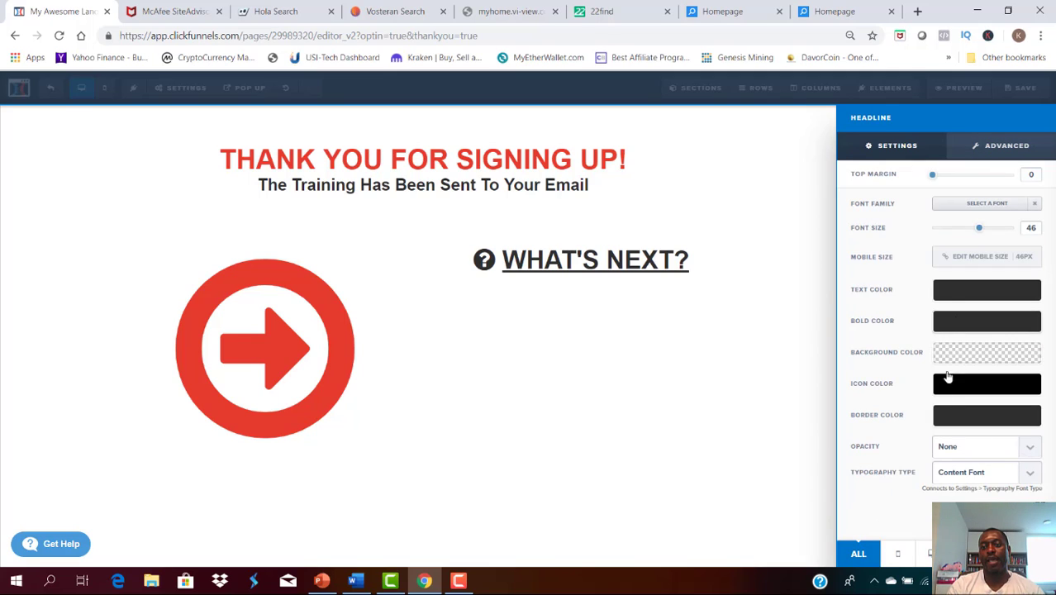
click(983, 390)
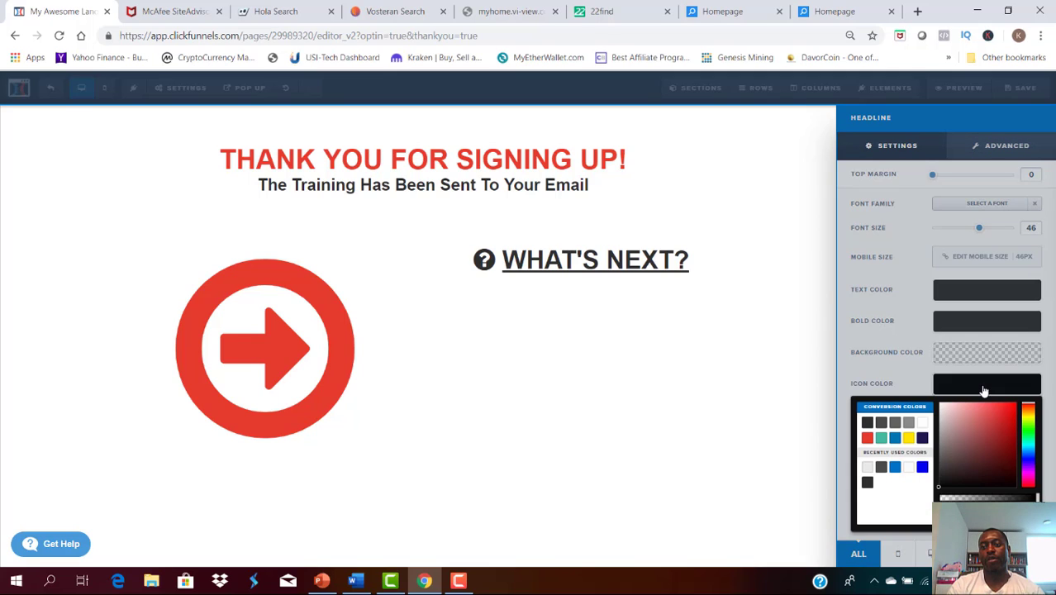
click(867, 438)
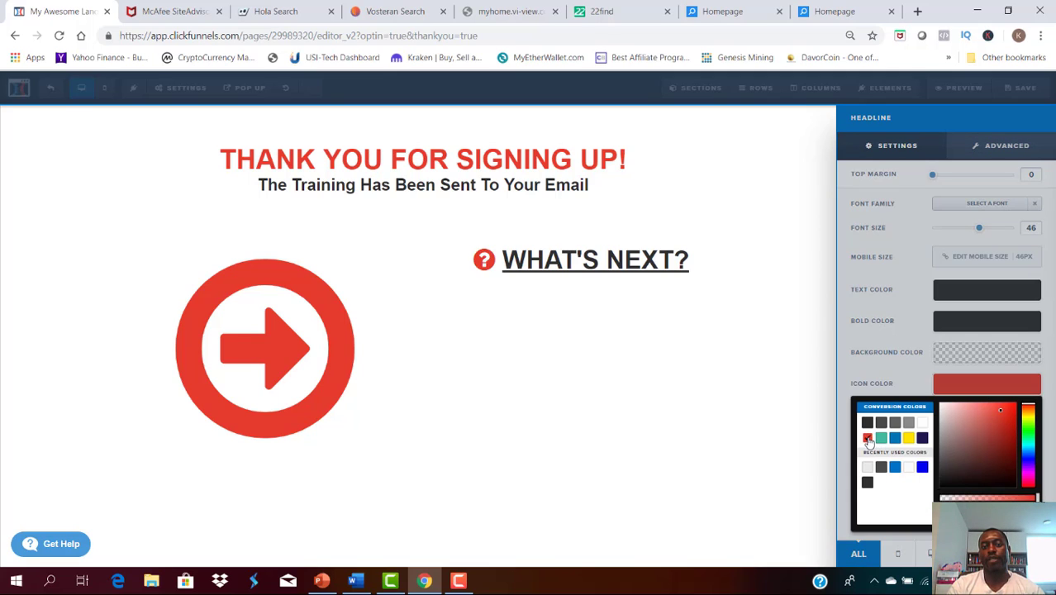
click(644, 343)
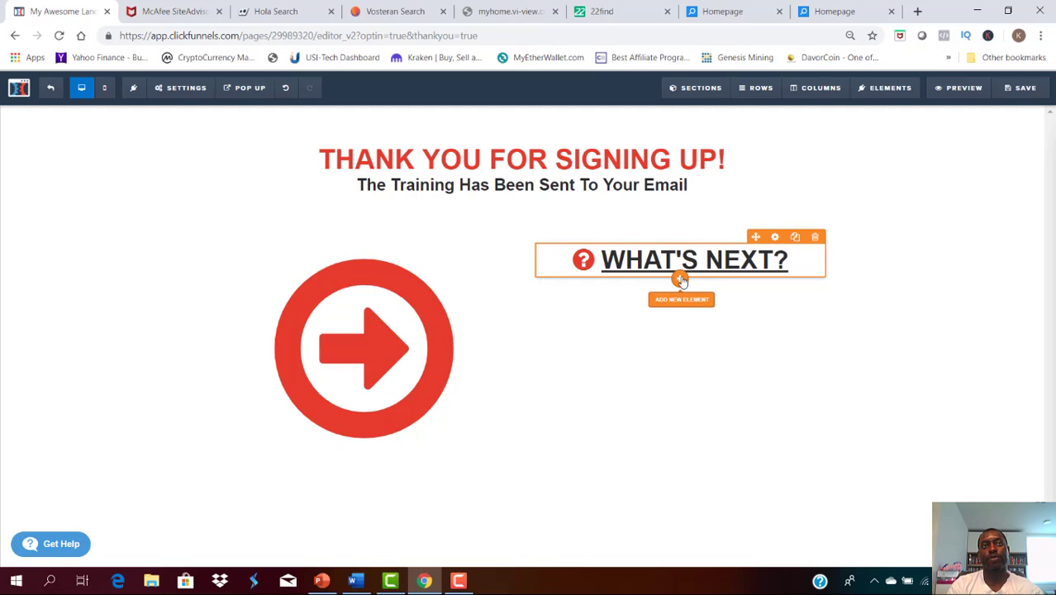
Step: Add a Paragraph element directly below the "WHAT'S NEXT?" headline
click(680, 281)
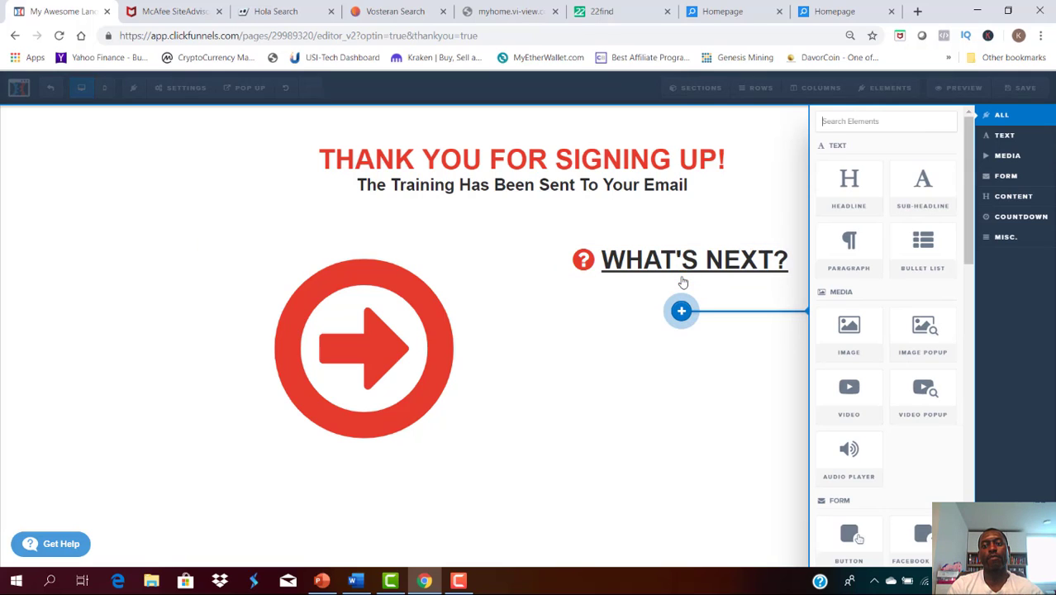
click(856, 255)
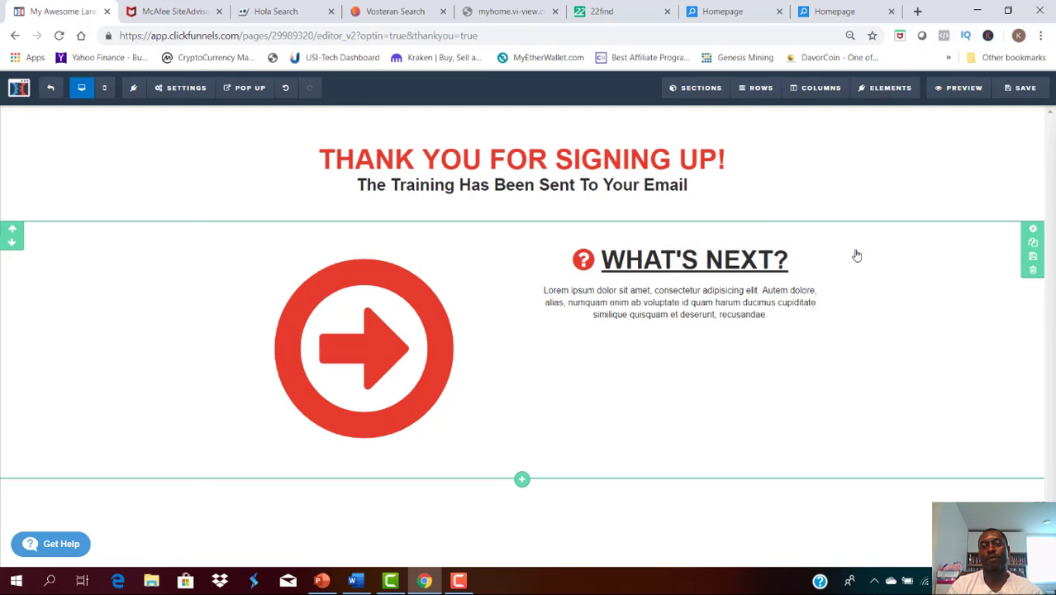
Step: Replace the placeholder paragraph under the "WHAT'S NEXT?" headline with "STEP 1: Check your email for the link to watch the training"
double_click(676, 304)
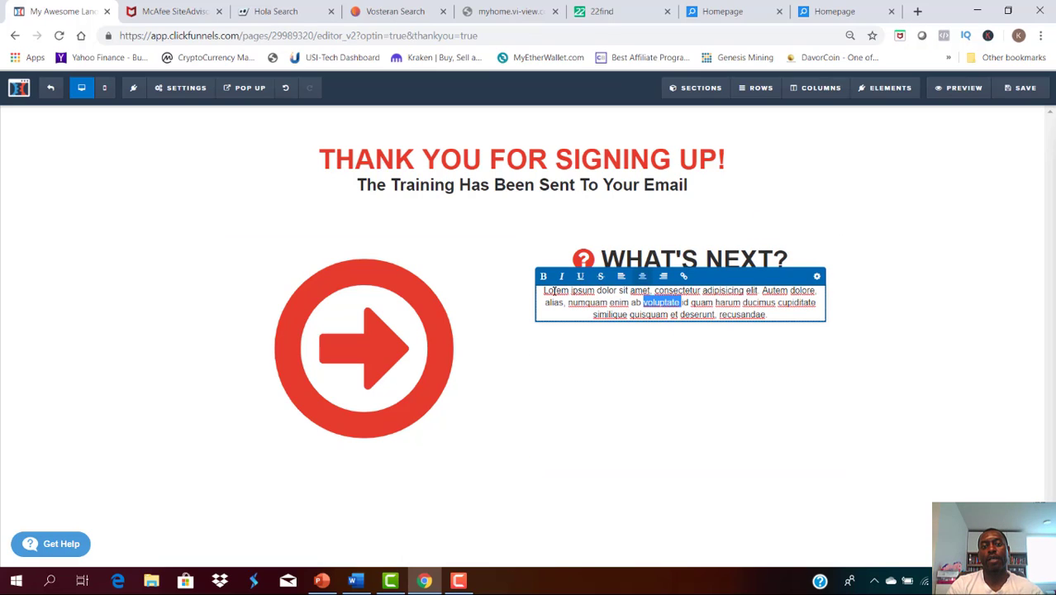
drag(544, 291, 773, 315)
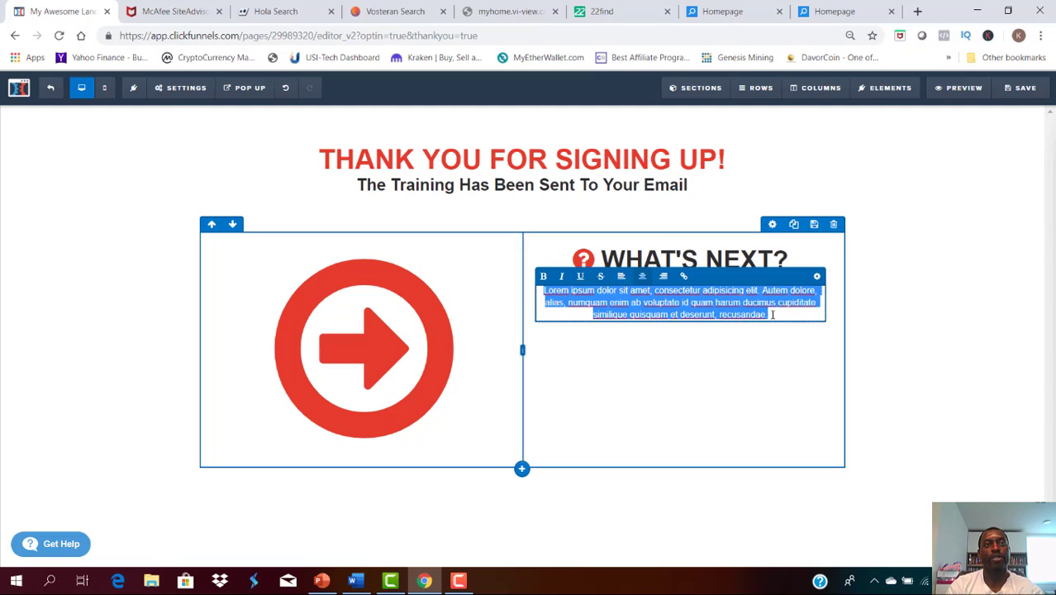
text(ST)
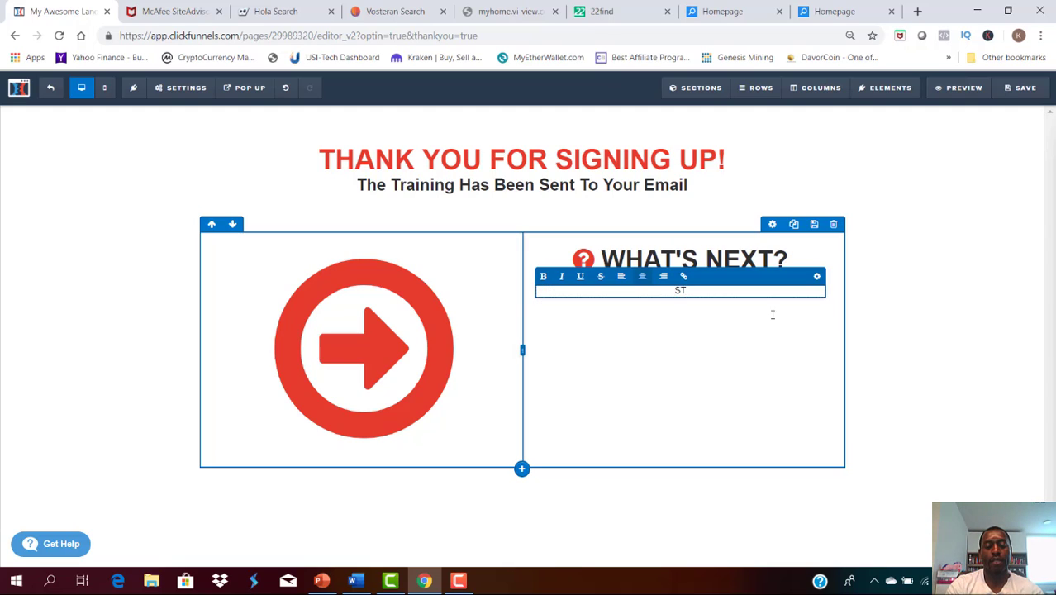
text(EP 1)
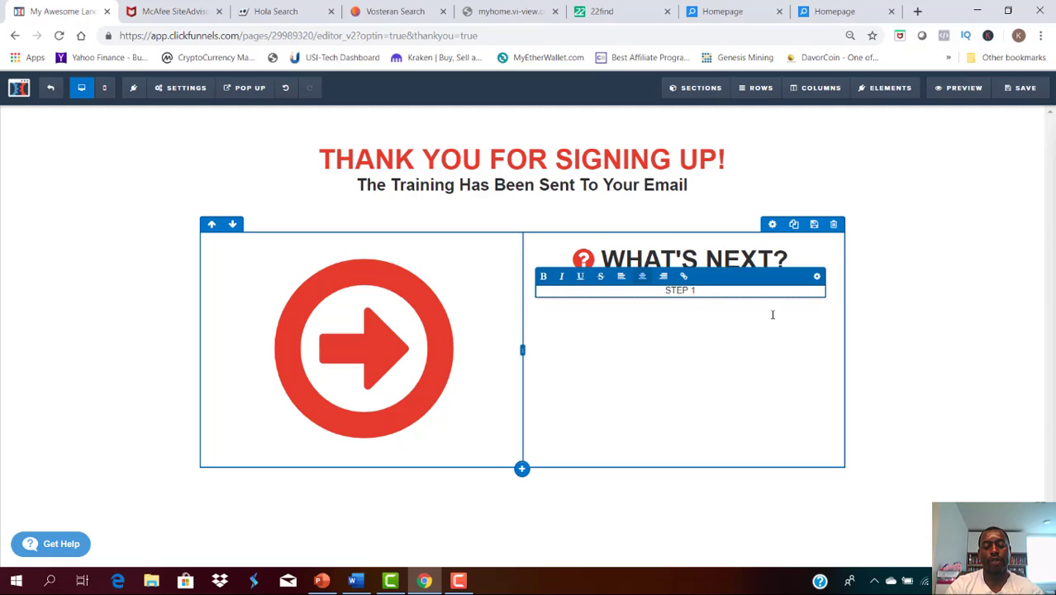
text(: )
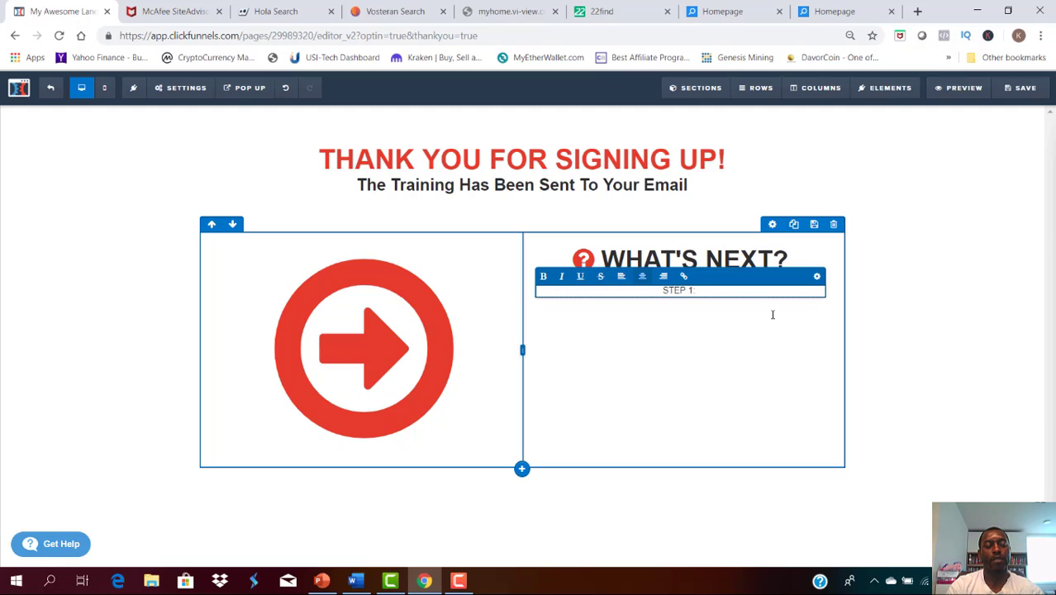
text(Check)
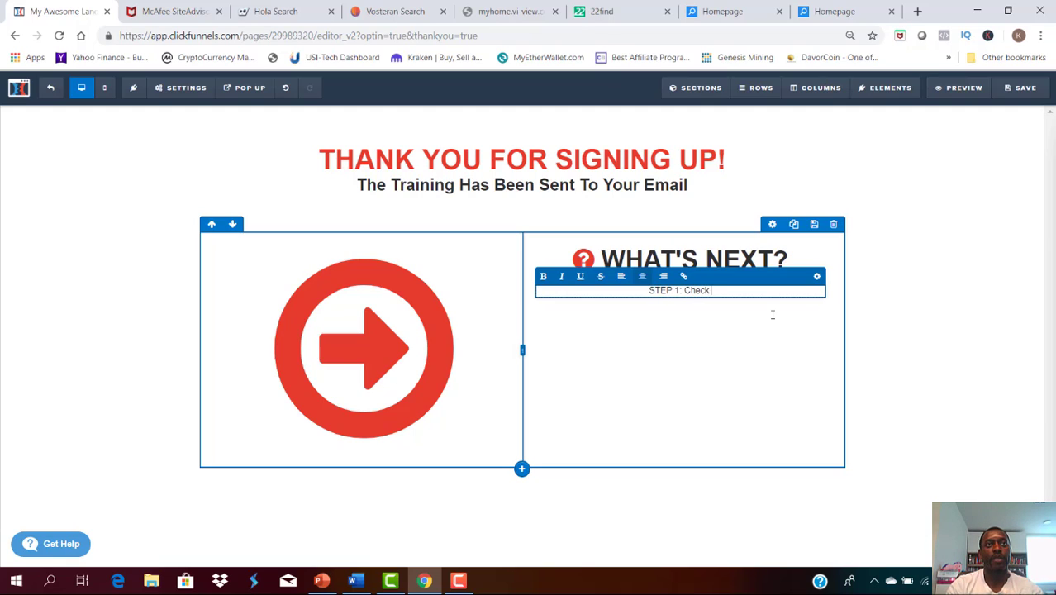
text( your email)
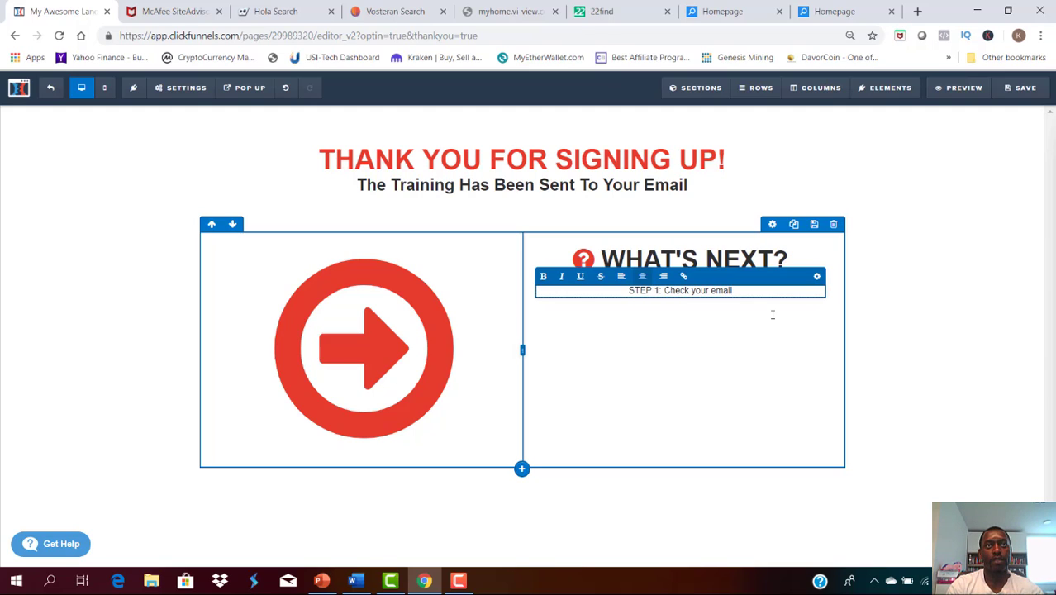
text( for the )
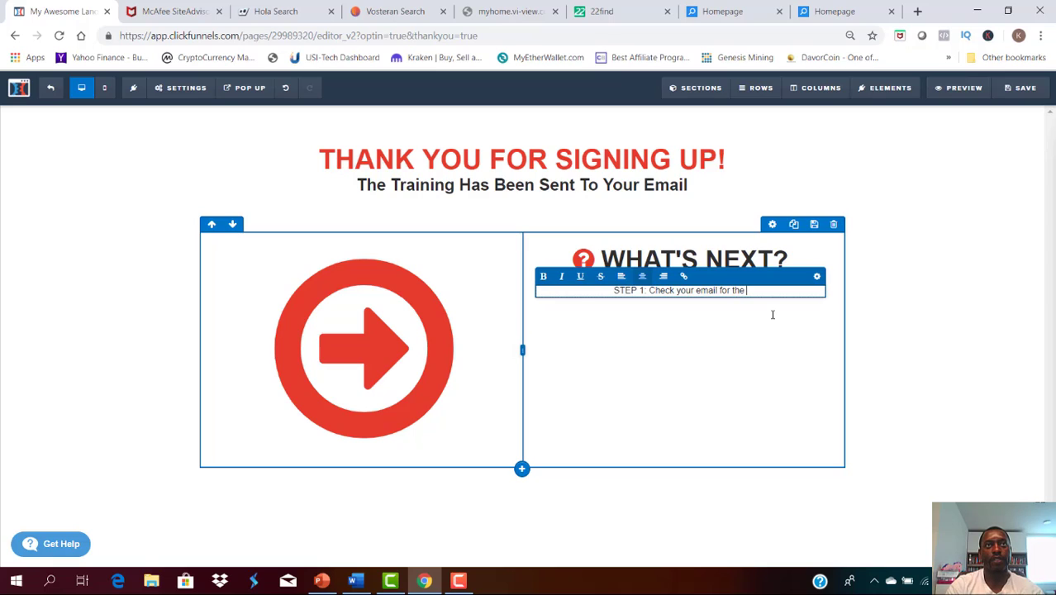
text(link)
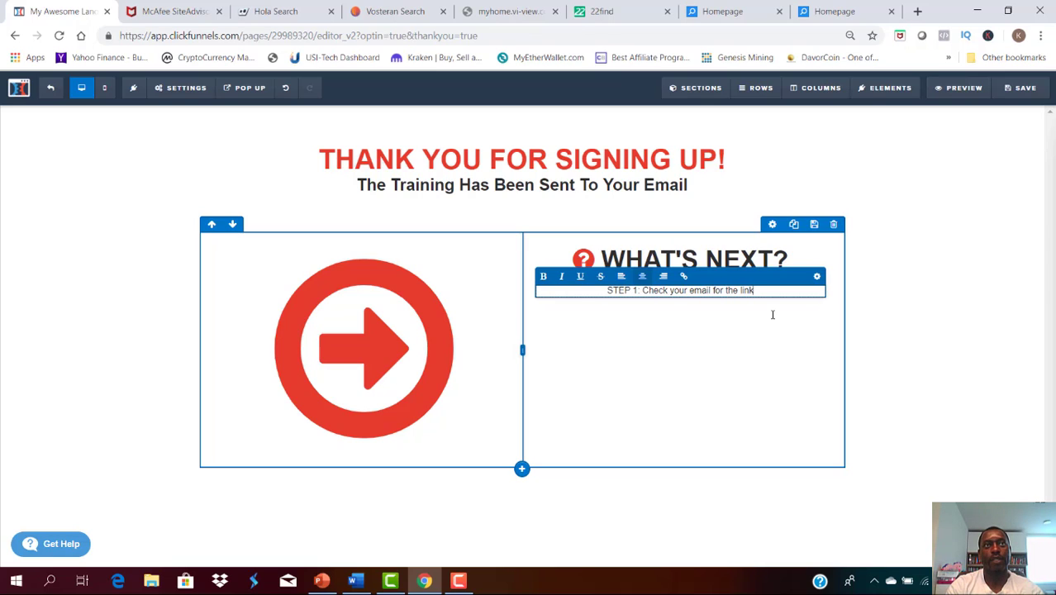
text( to wa)
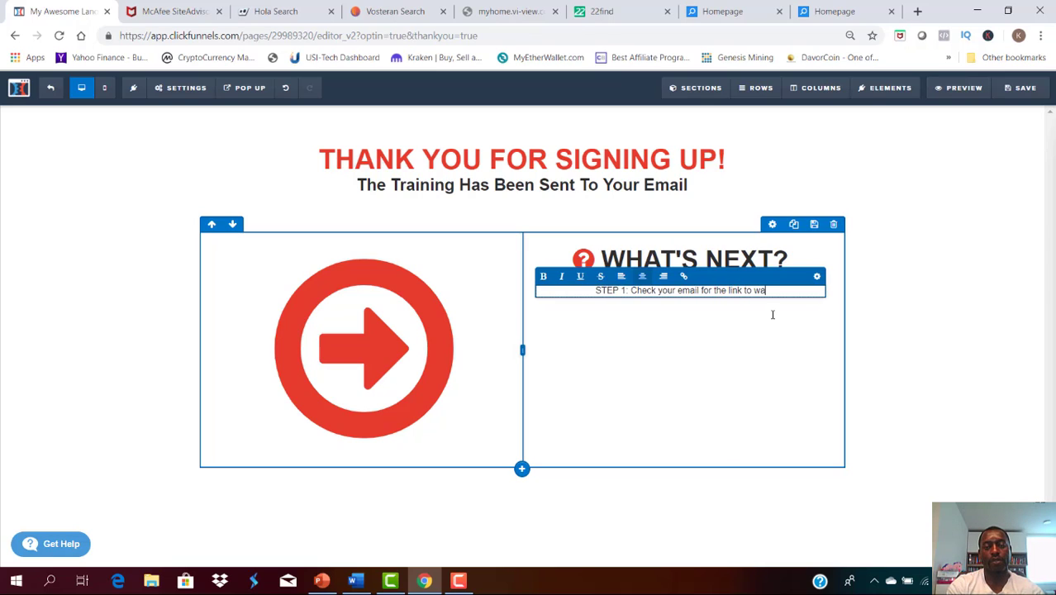
text(tch the)
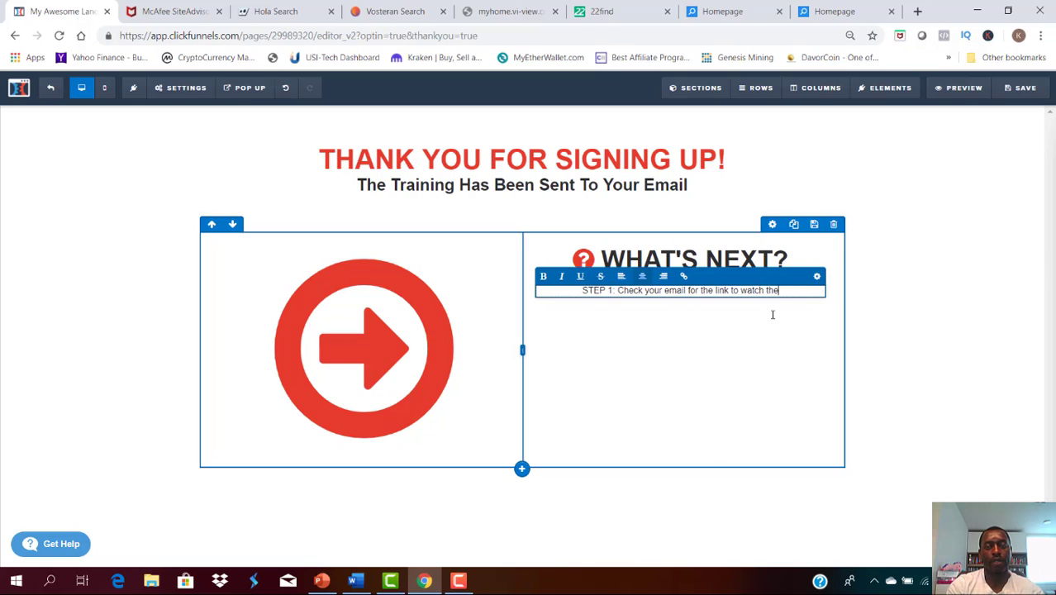
text( training)
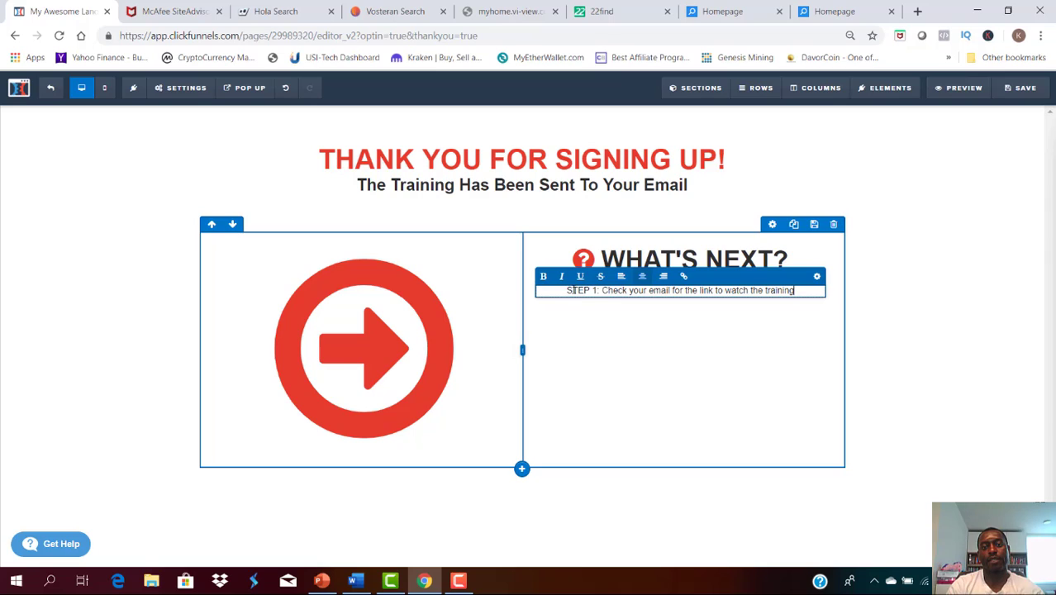
Step: Make the "STEP 1:" label at the start of the paragraph bold and finish editing the text
drag(567, 292, 602, 291)
click(543, 276)
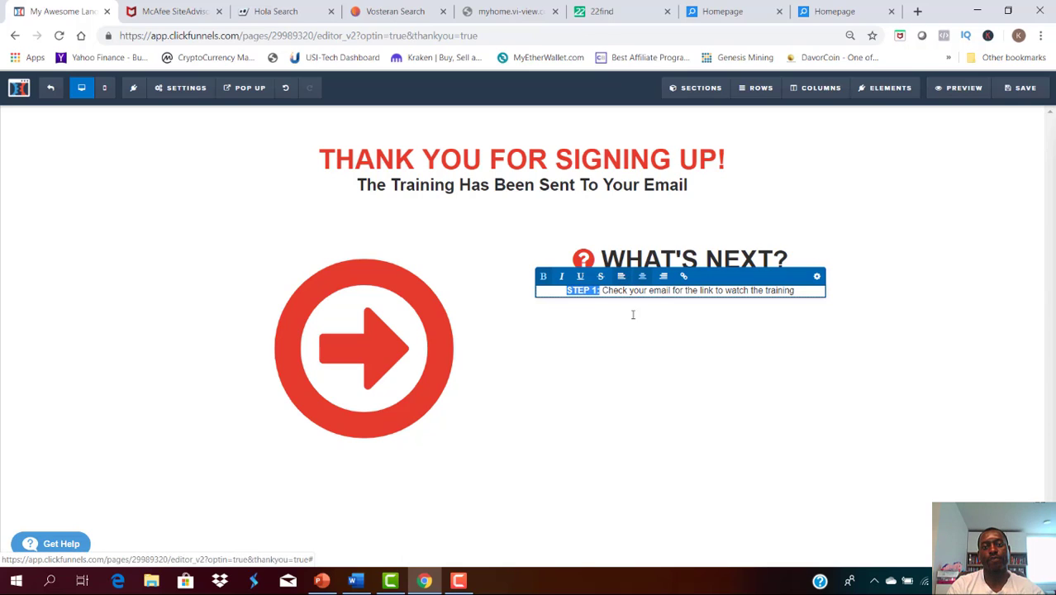
click(685, 367)
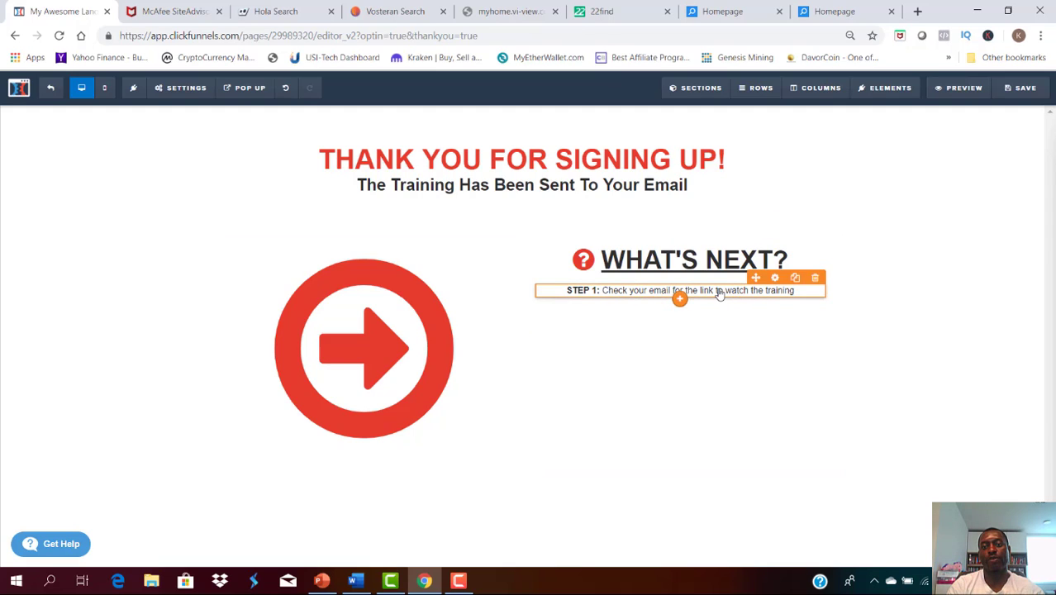
Step: Set the font size of the "STEP 1" paragraph to 20 and return to the page
click(775, 278)
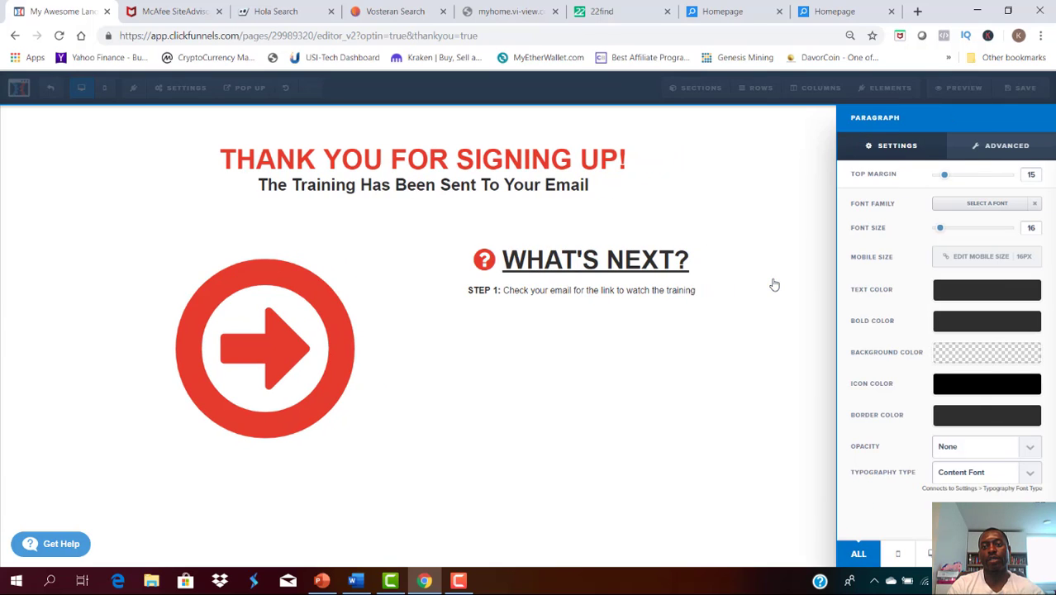
drag(941, 230, 946, 229)
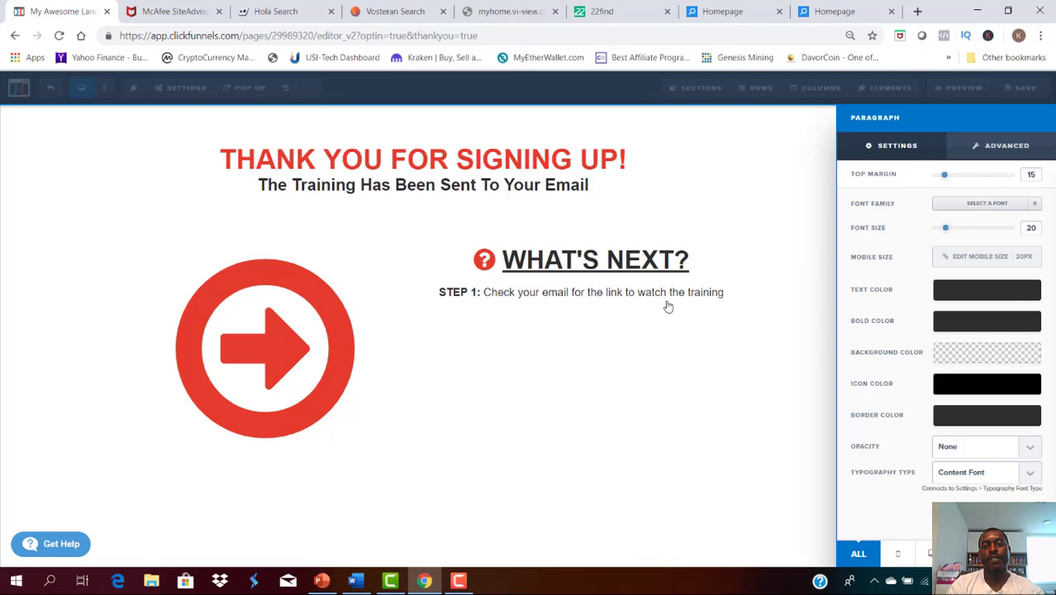
click(598, 298)
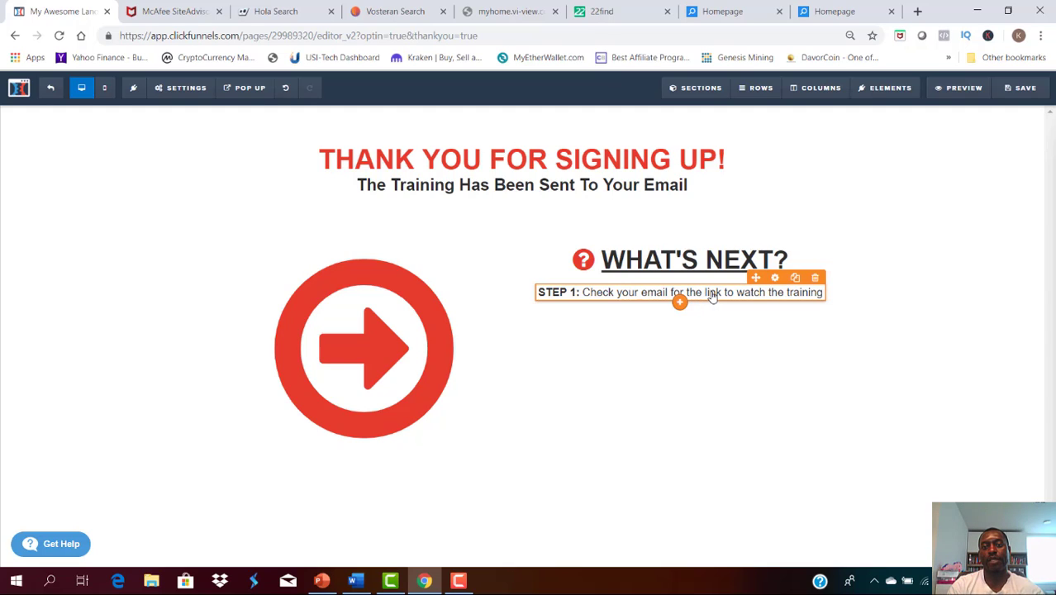
Step: Clone the "STEP 1" paragraph and change the label of the lower copy to "STEP 2:"
click(796, 278)
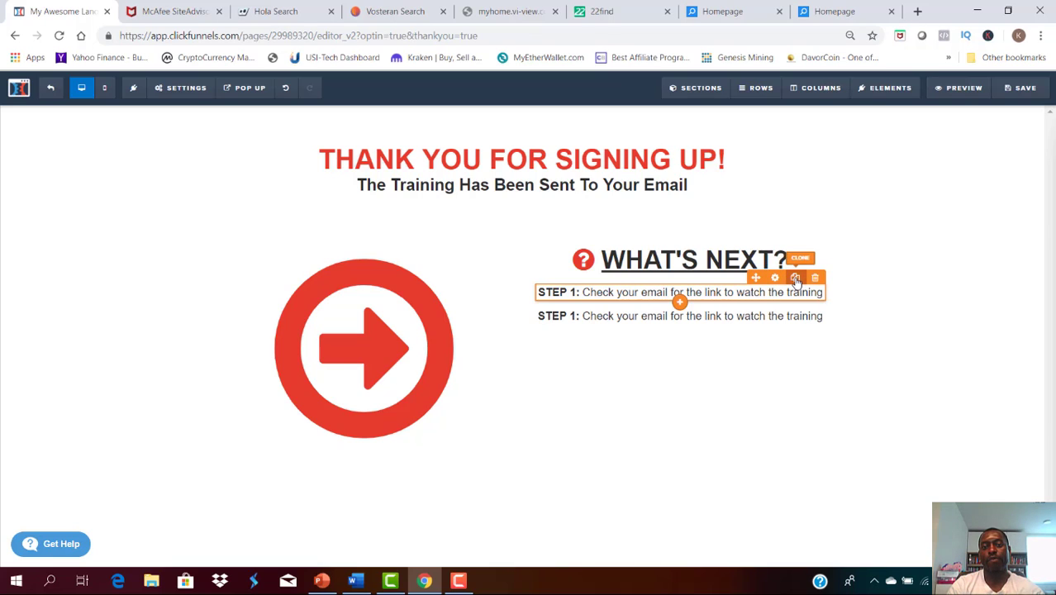
double_click(608, 321)
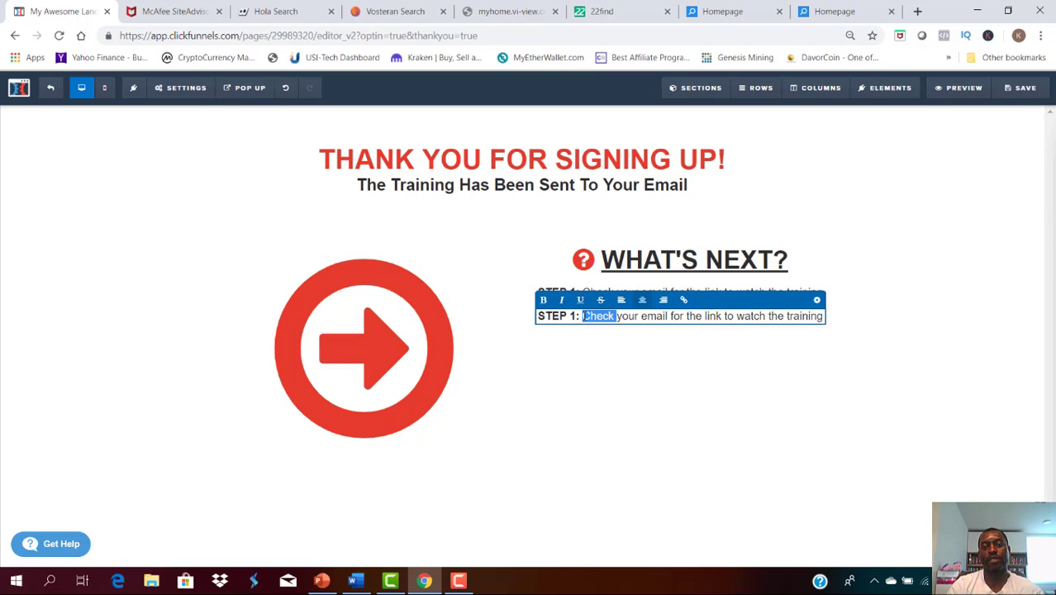
click(576, 318)
key(BackSpace)
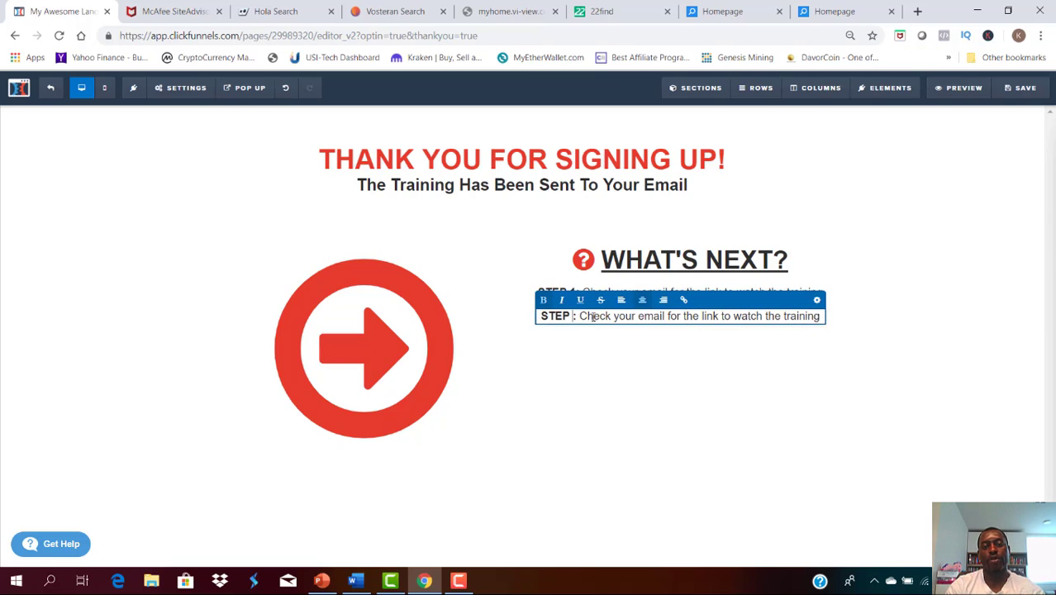
text(2)
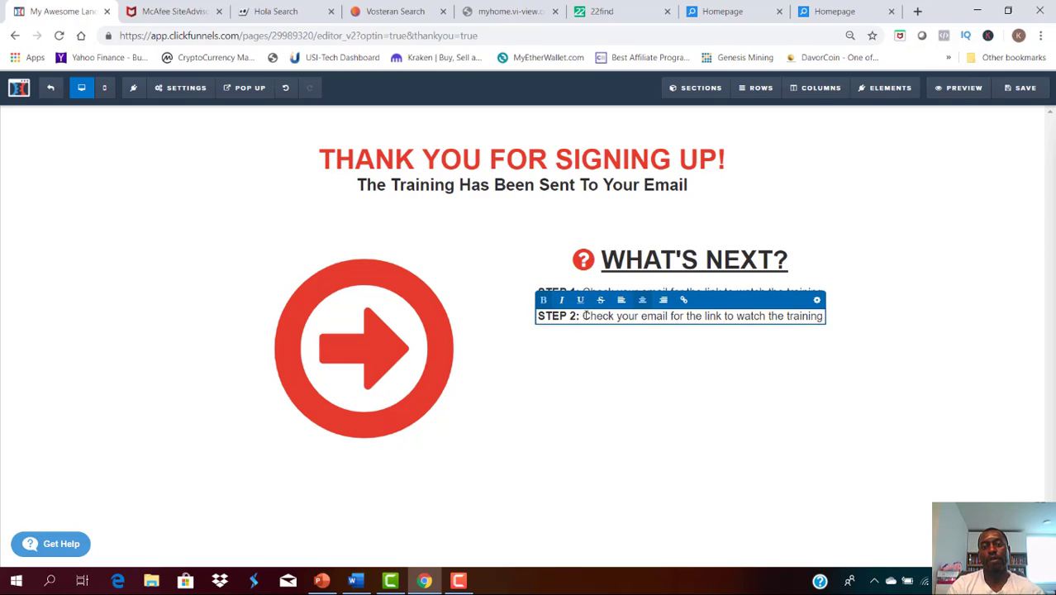
Step: Replace the text after "STEP 2:" with "Sign-up for the FREE 14 Days Clickfunnels Trial"
drag(583, 316, 822, 316)
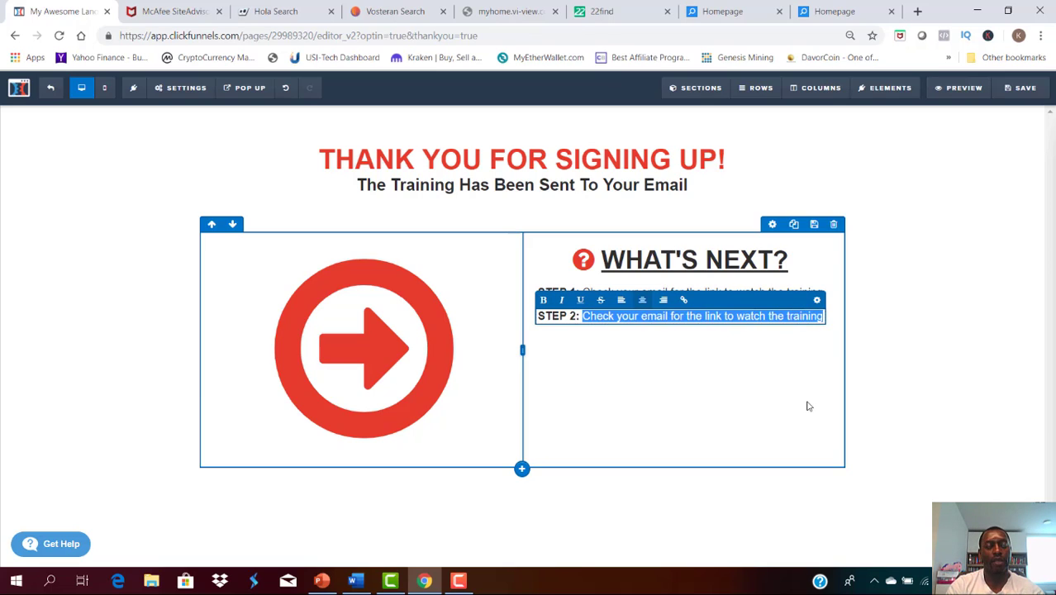
text(Sign)
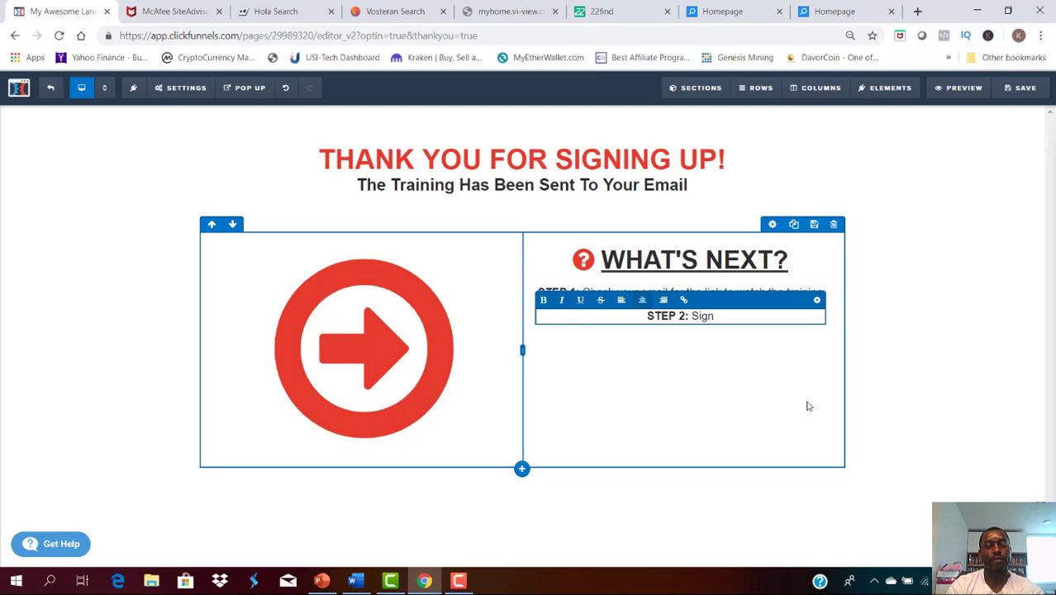
text(-up)
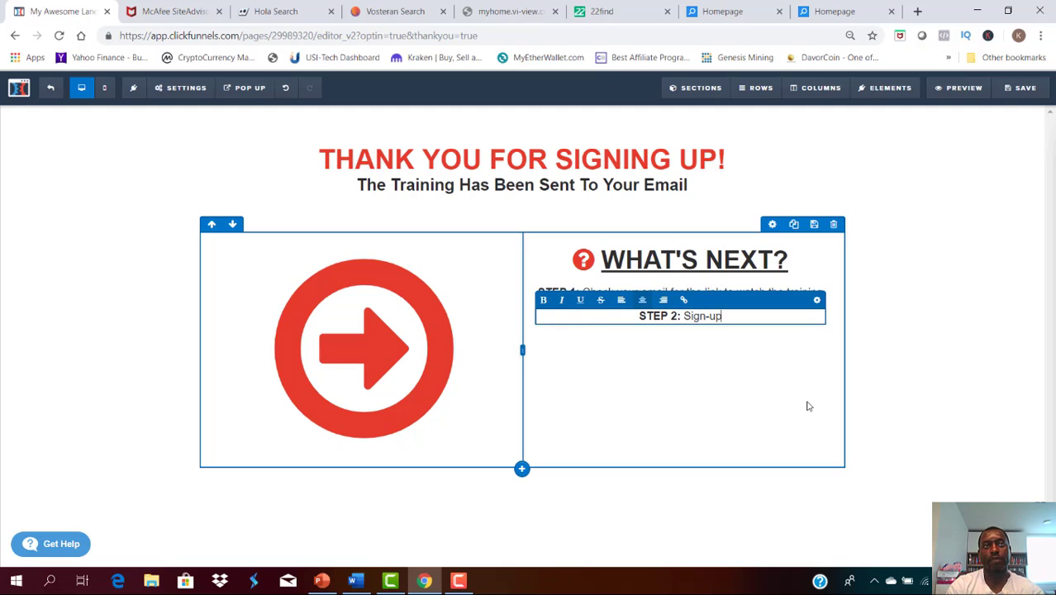
text(r )
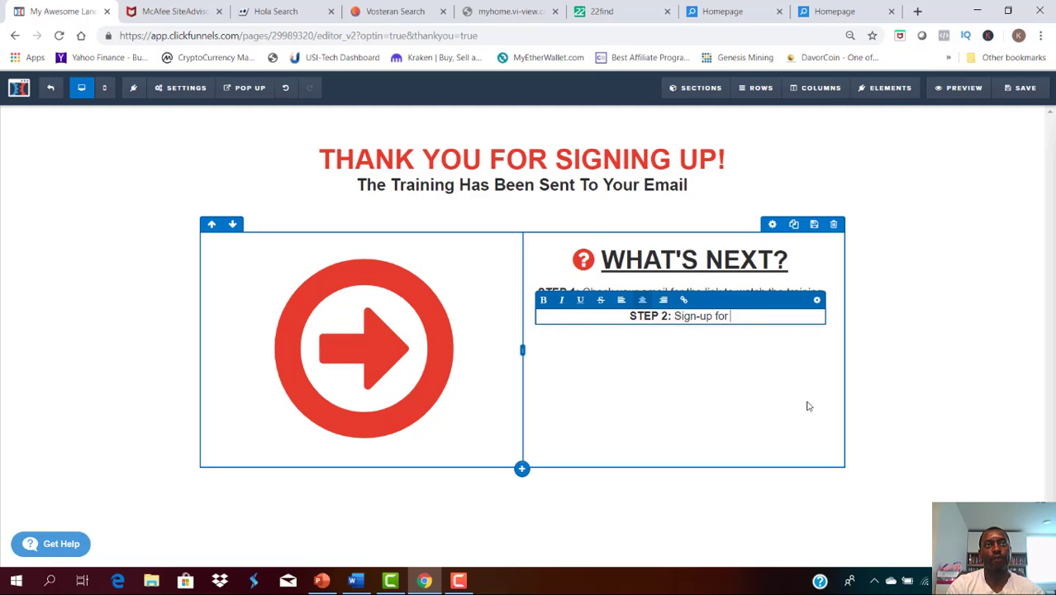
text(the FREE )
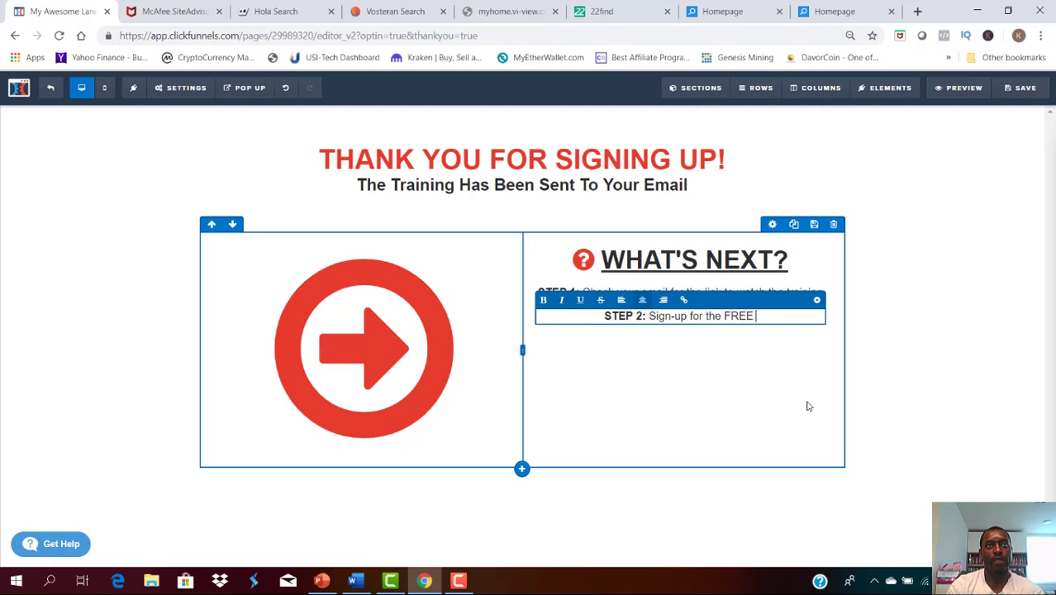
text(14 )
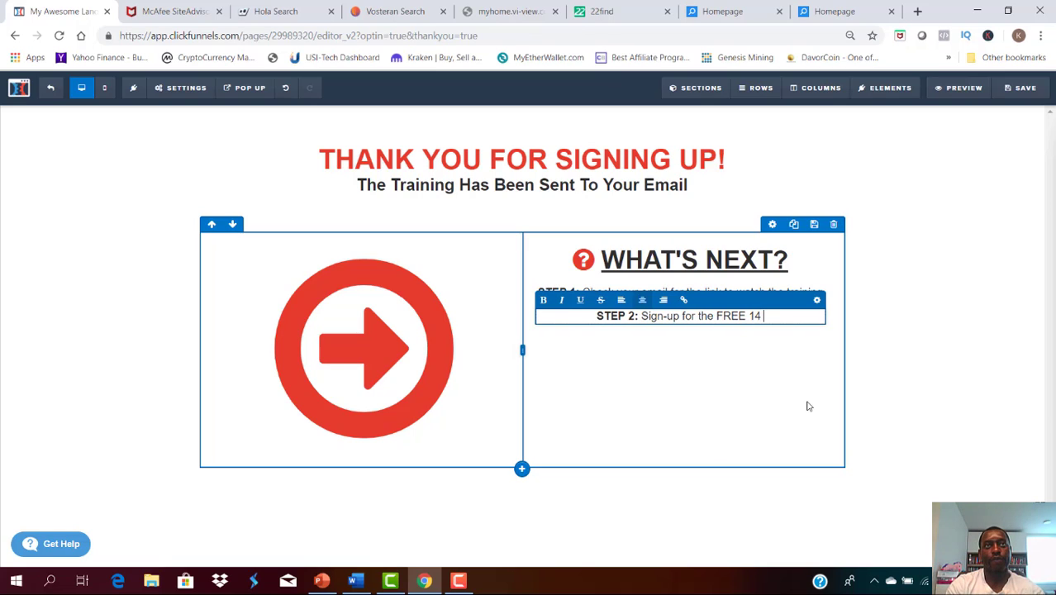
text(Days)
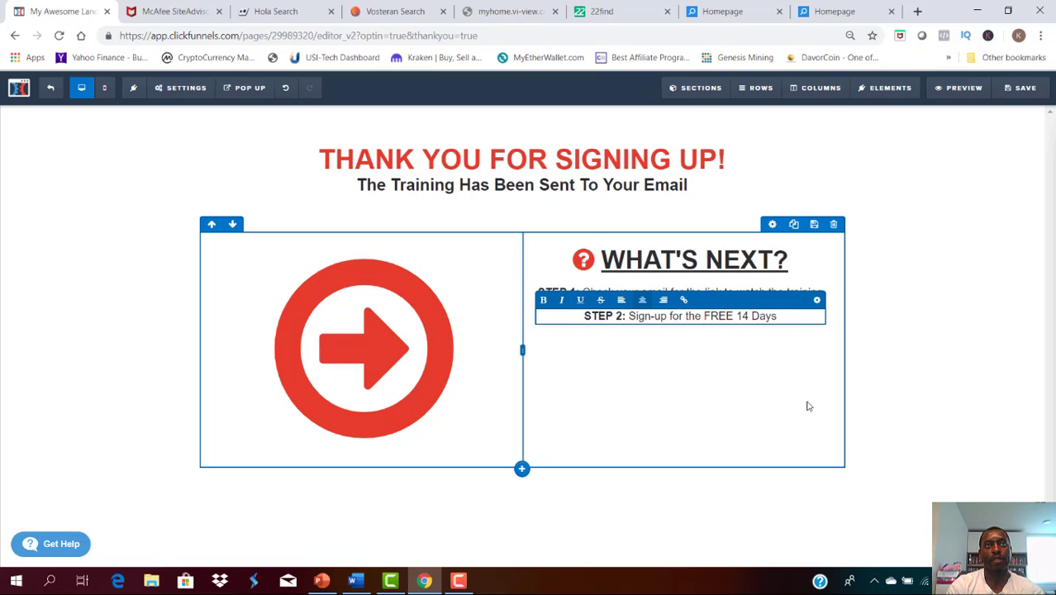
text( Click)
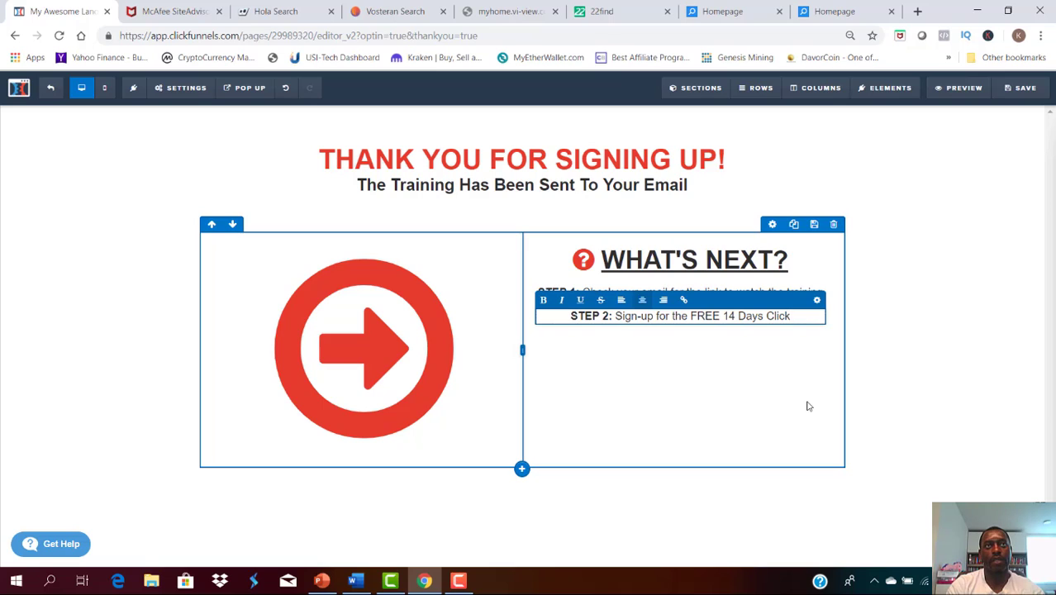
text(funnels)
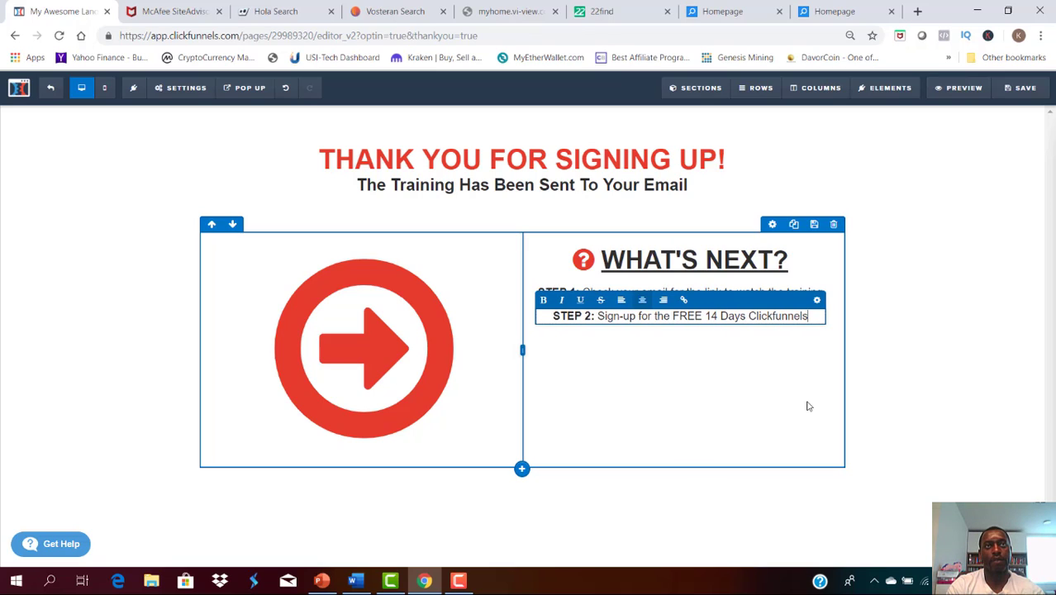
text( Trial)
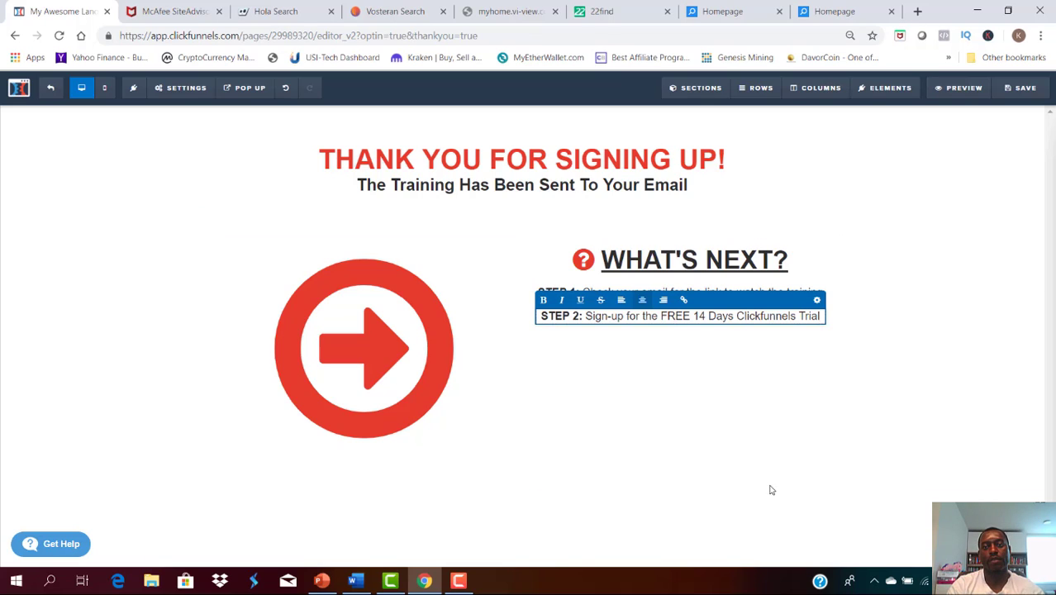
click(773, 446)
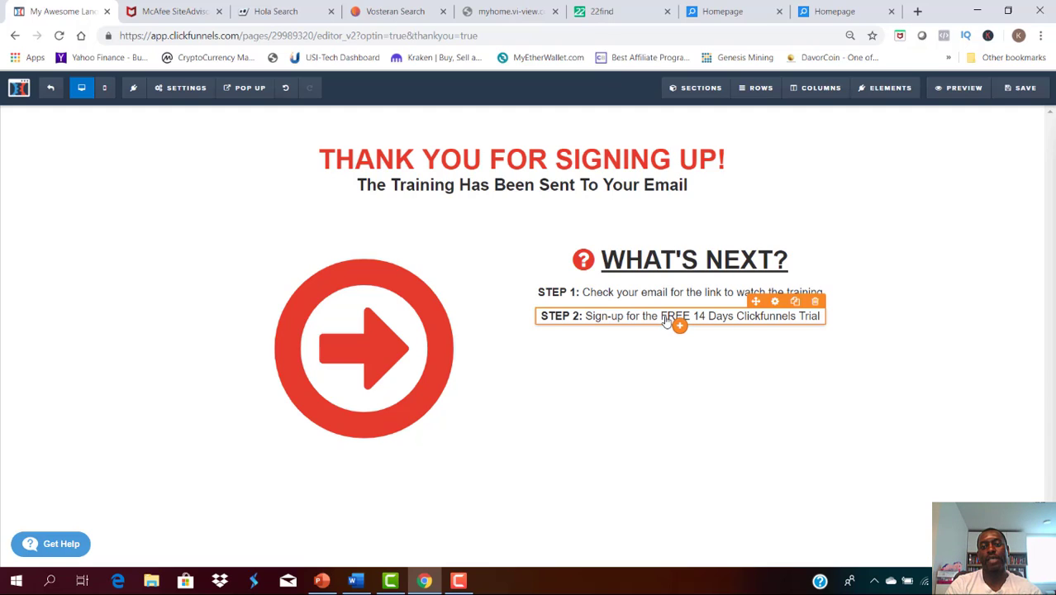
Step: Turn the words "FREE 14 Days Clickfunnels Trial" in the "STEP 2" paragraph into a link and finish editing the text
double_click(668, 317)
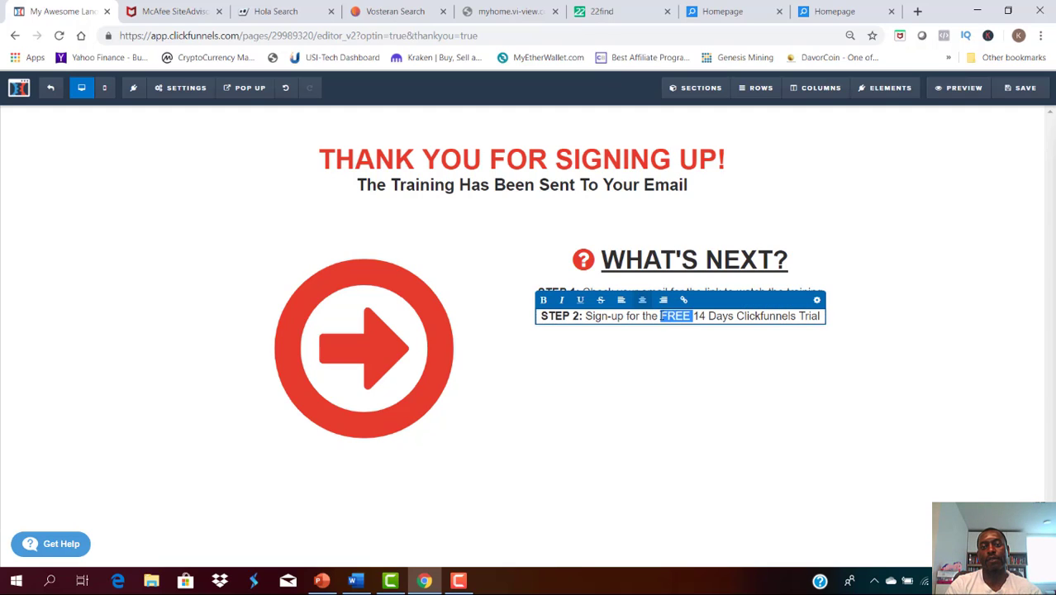
click(657, 317)
drag(662, 317, 823, 317)
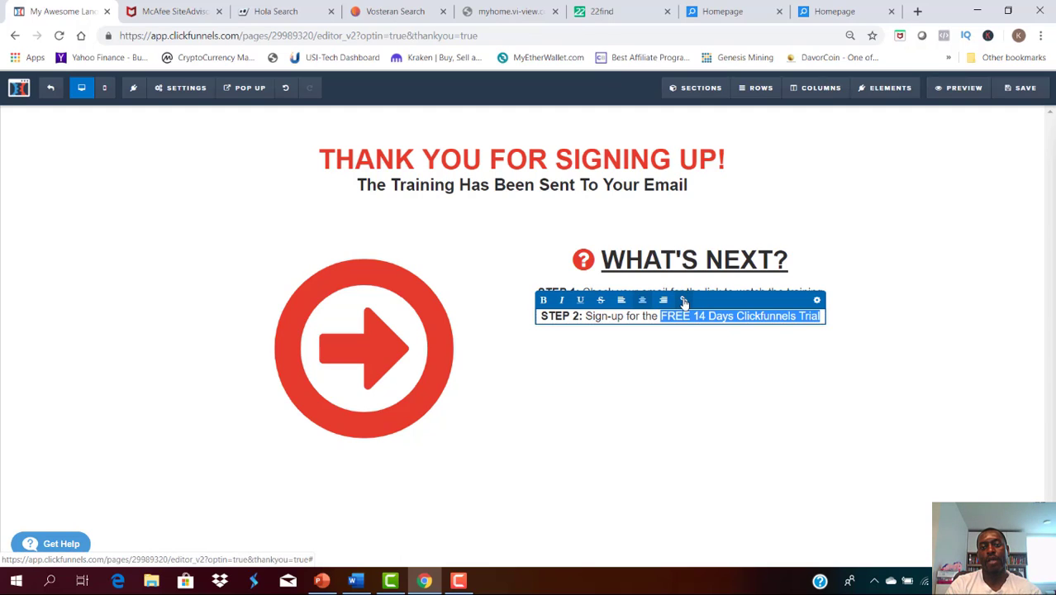
click(684, 301)
click(613, 300)
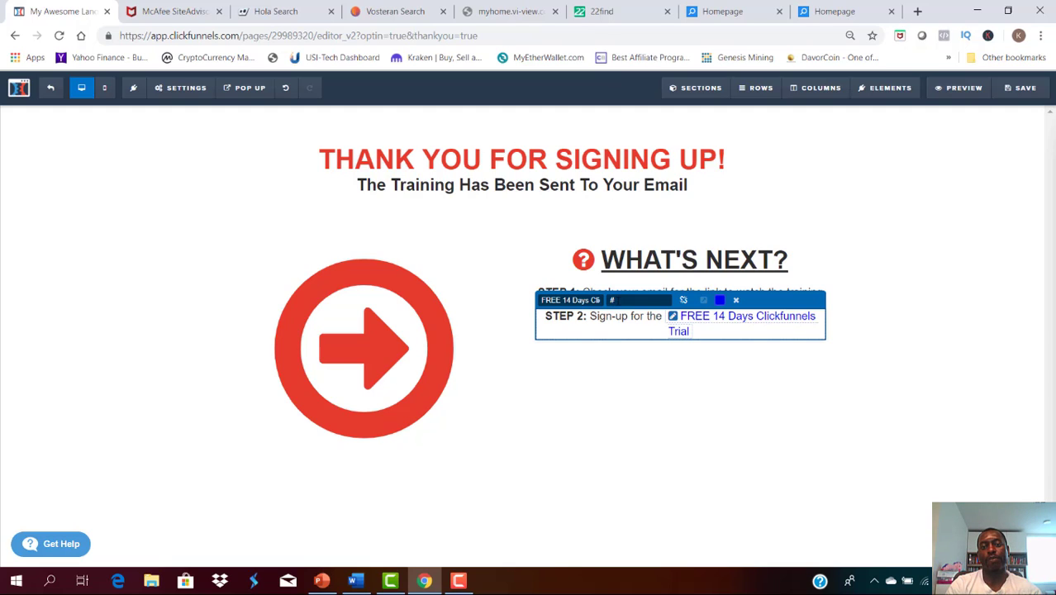
click(686, 387)
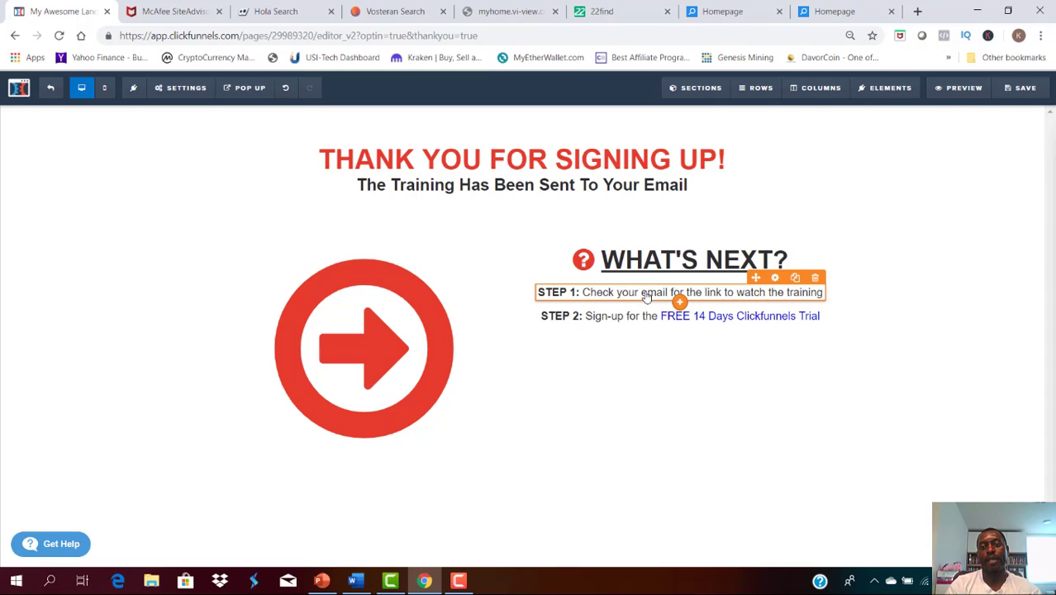
Step: Set the top margin of the "STEP 1" paragraph to 35 and that of the "STEP 2" paragraph to 30
click(775, 278)
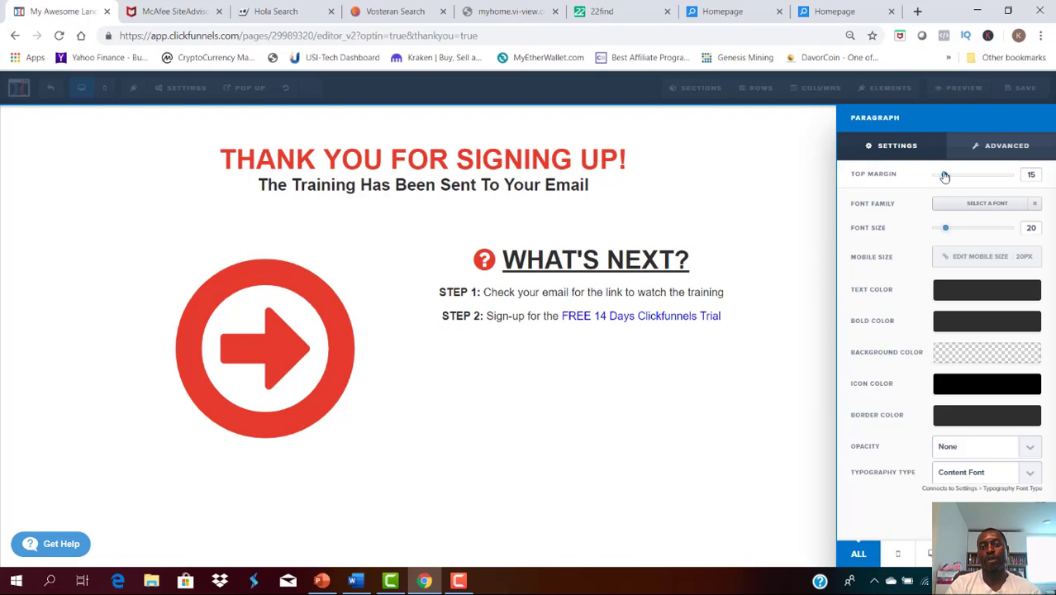
drag(943, 175, 961, 176)
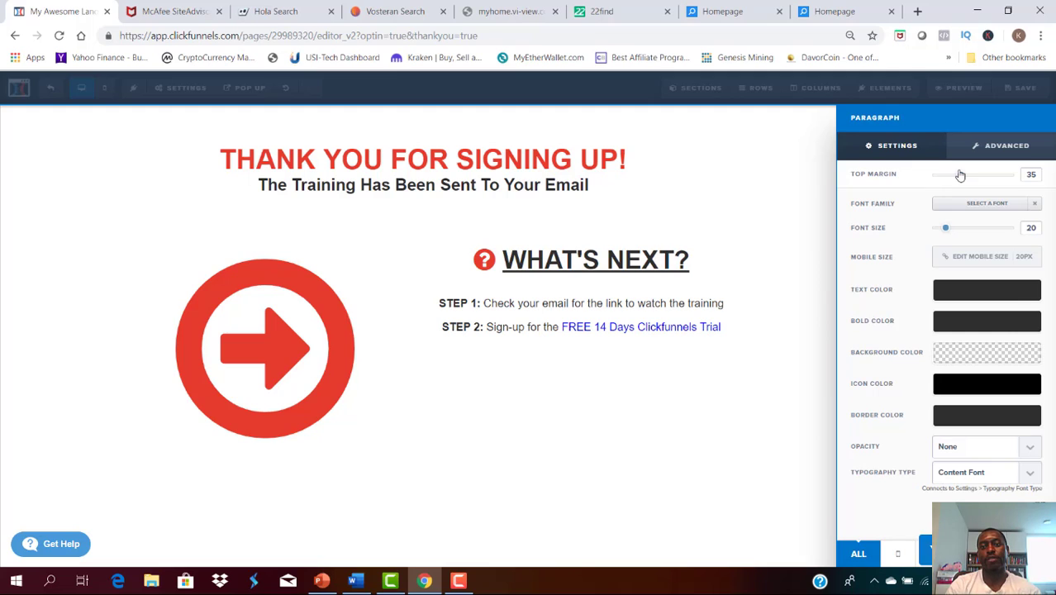
click(549, 382)
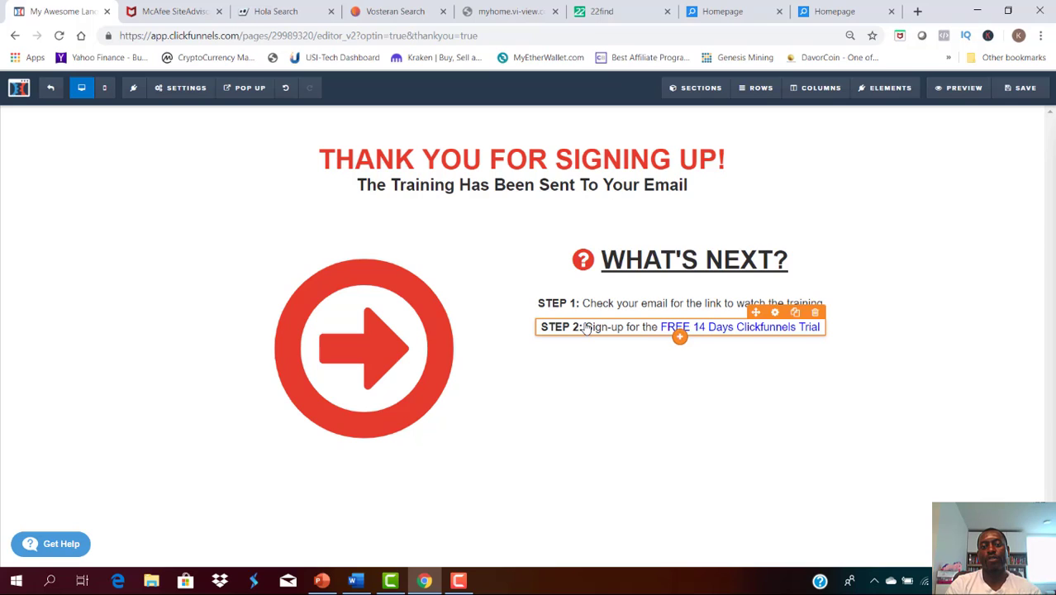
click(775, 313)
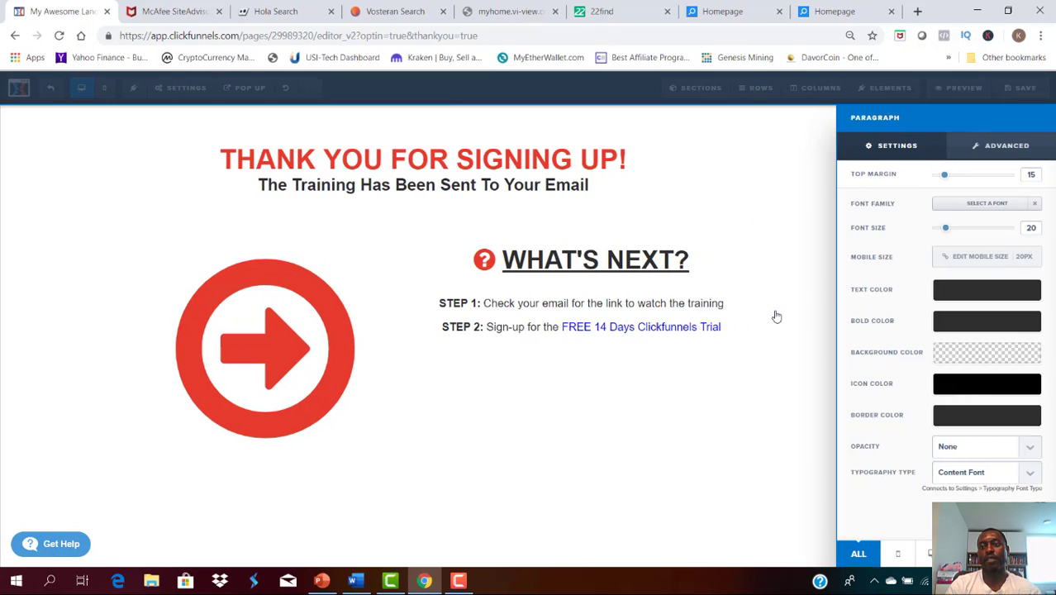
drag(945, 177, 956, 179)
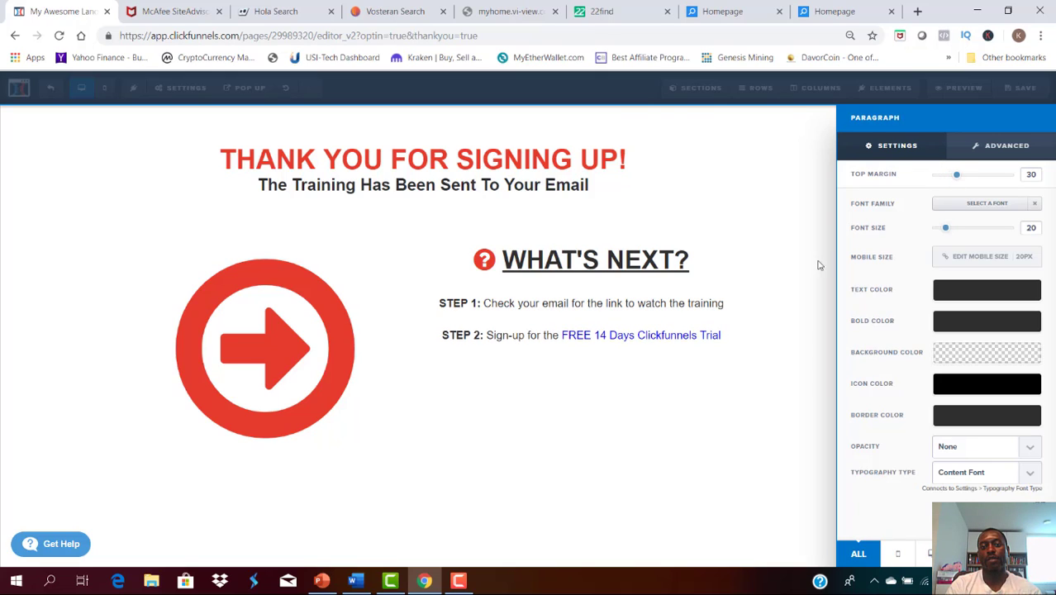
click(611, 415)
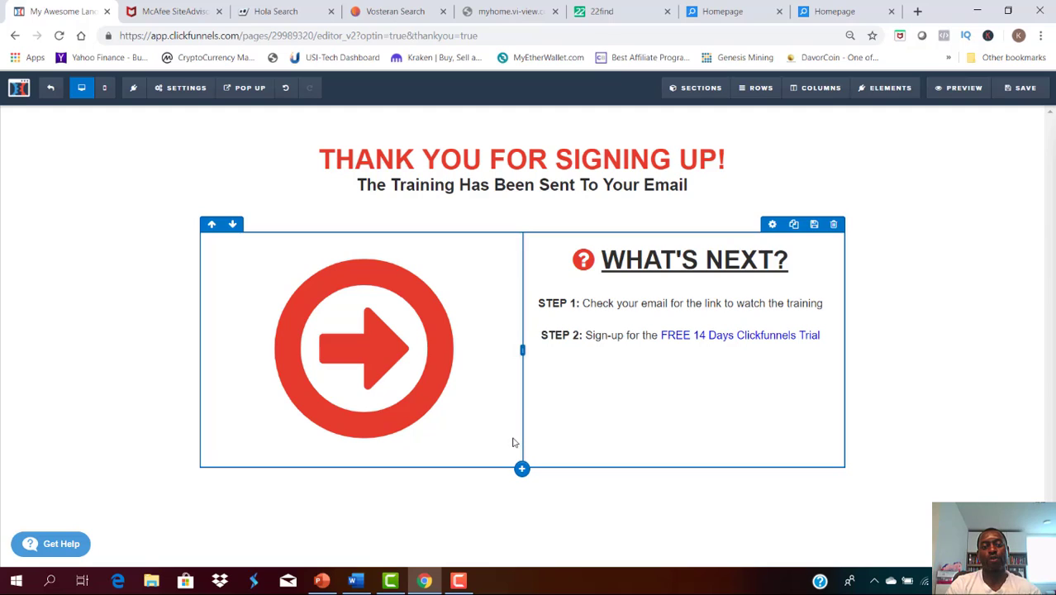
Step: Add a full-width section below the "What's Next?" section and insert a one-column row in it
click(521, 479)
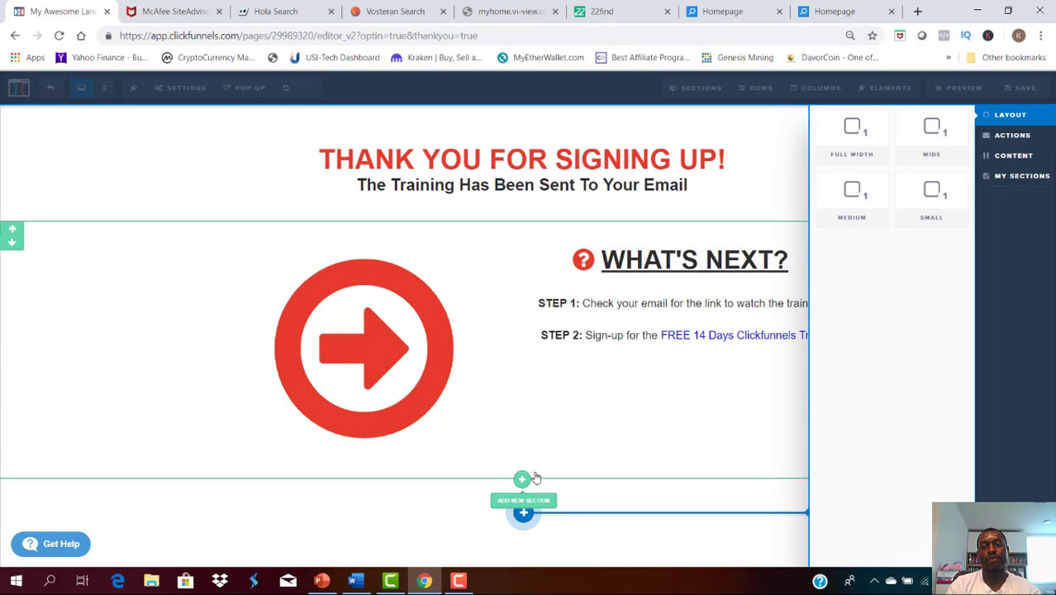
click(864, 146)
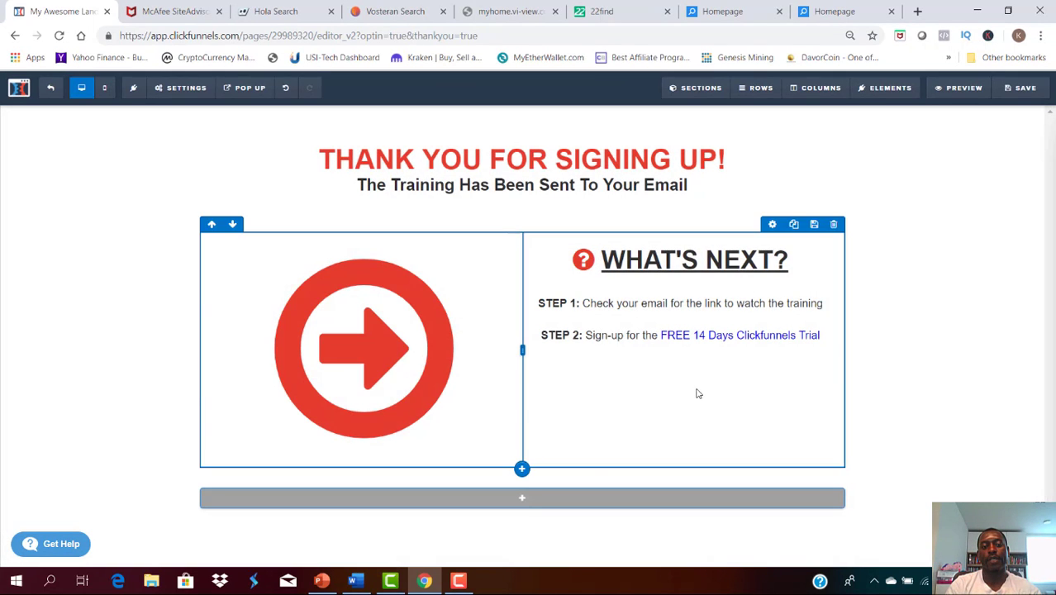
click(519, 499)
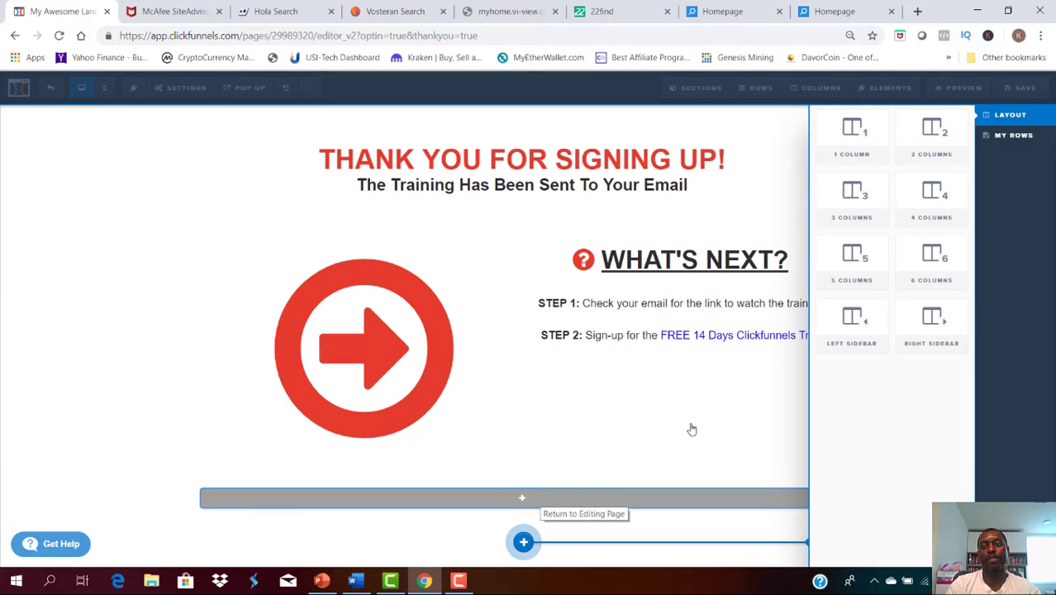
click(855, 147)
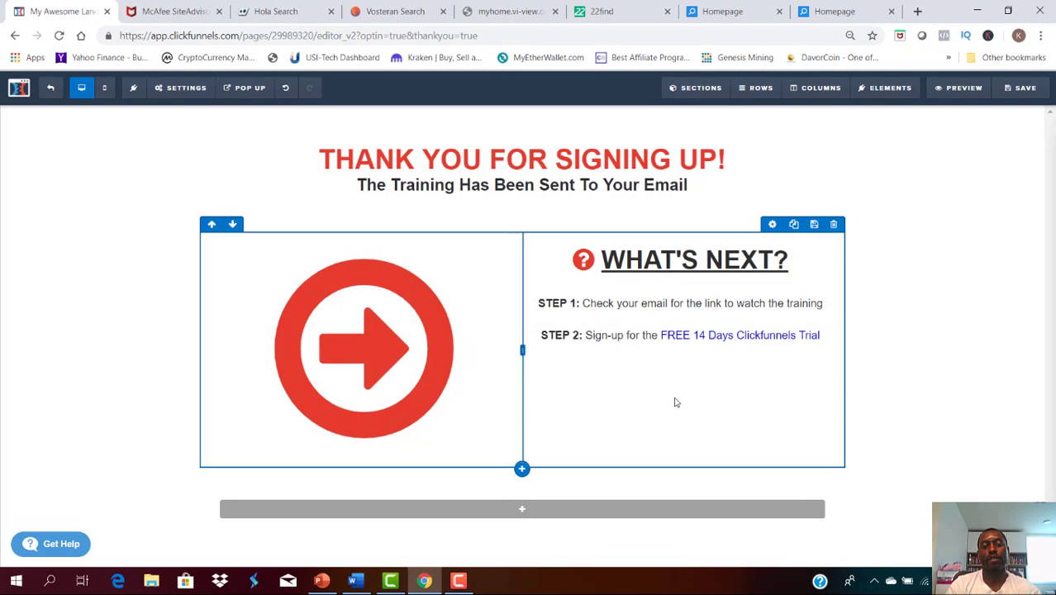
Step: Insert a Navigation element into the empty one-column row at the end of the page
click(516, 511)
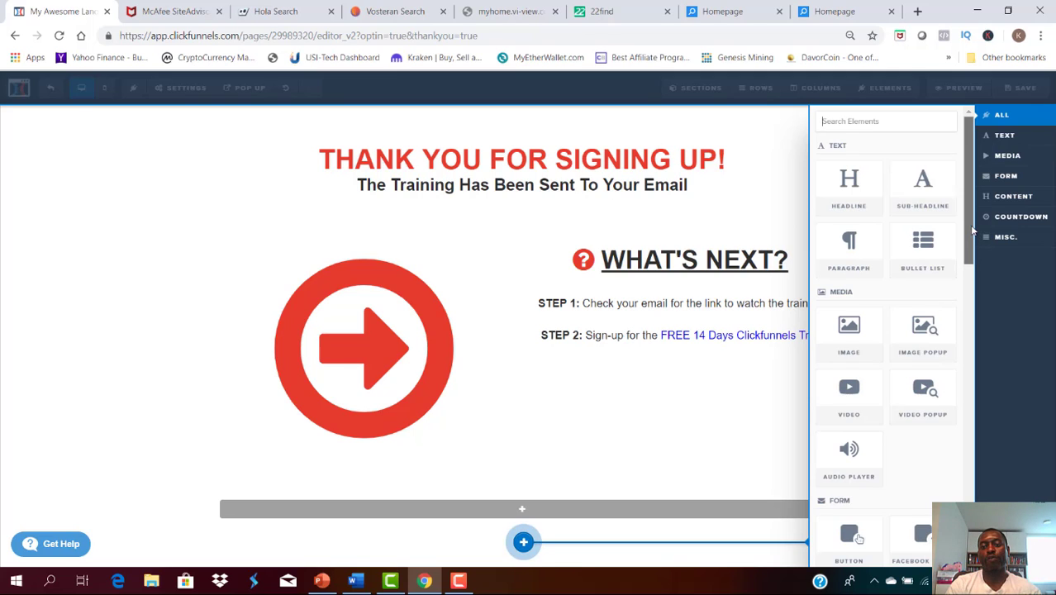
scroll(973, 261, down, 1)
drag(973, 260, 964, 437)
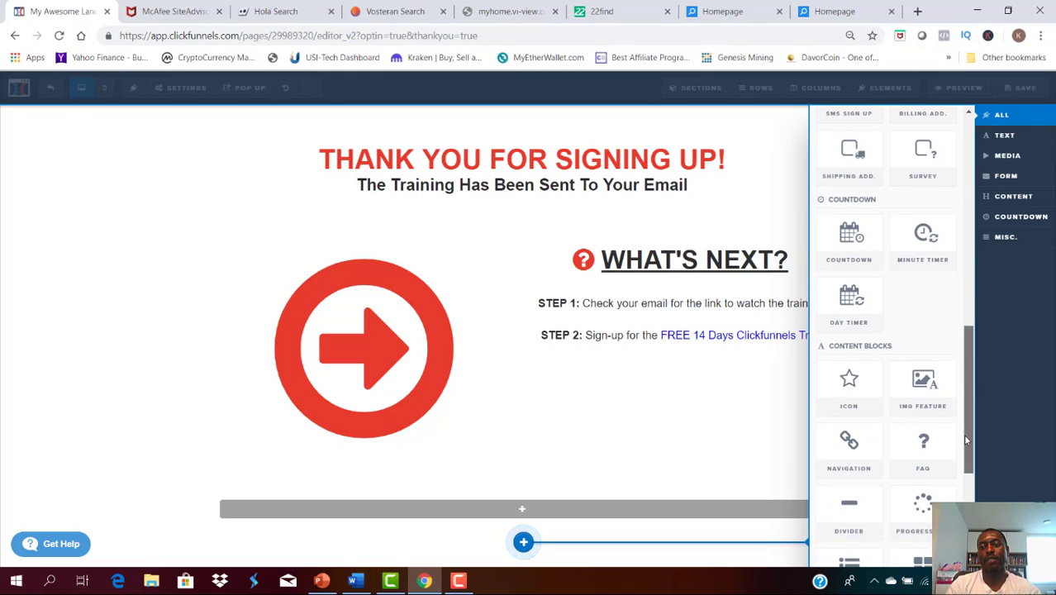
click(856, 457)
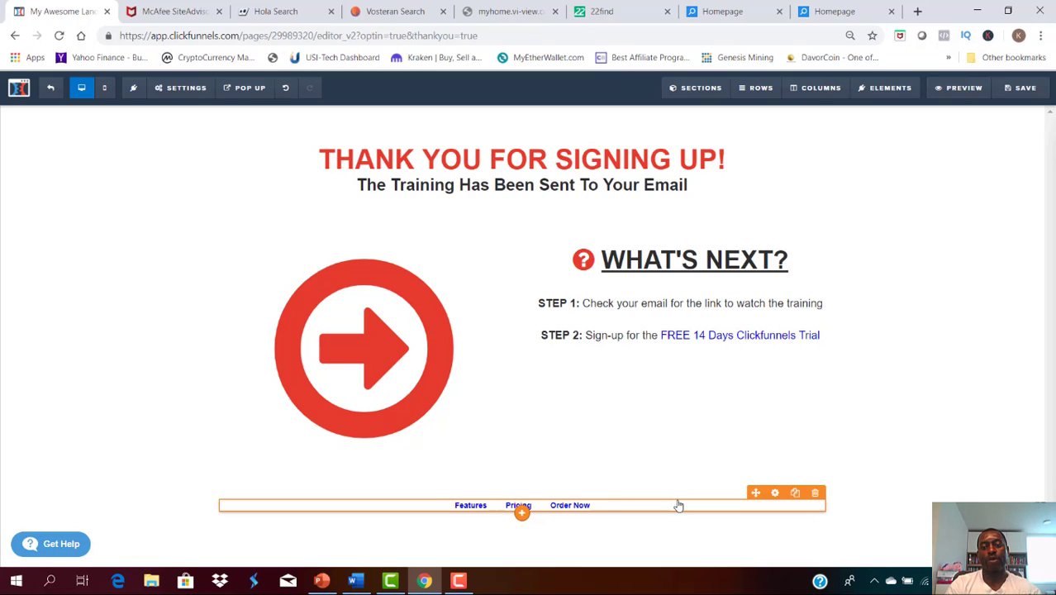
Step: Change the text of the footer navigation's first link to "Privacy Policy"
click(776, 493)
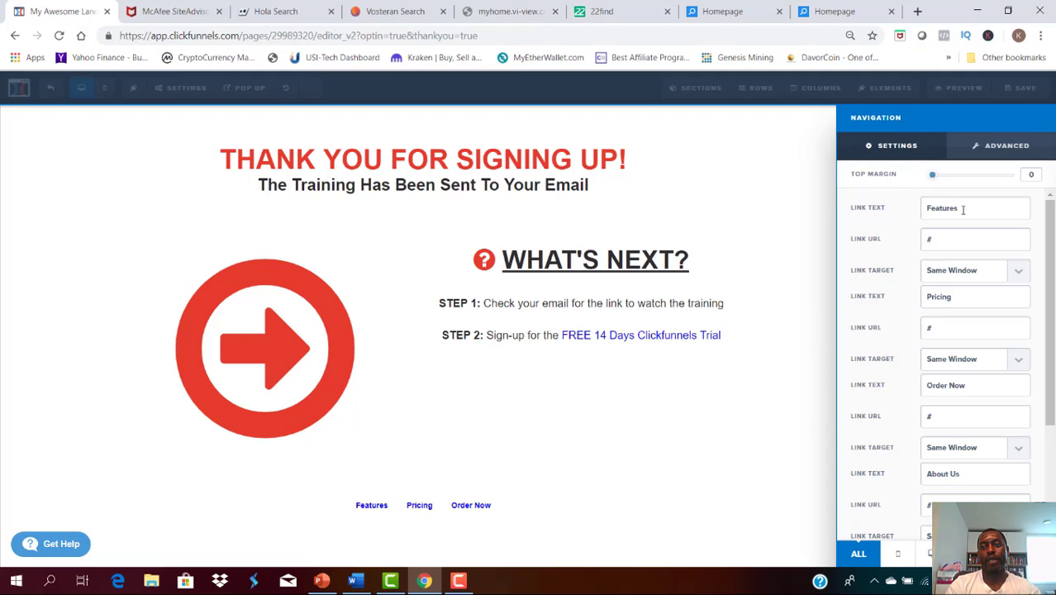
drag(963, 210, 924, 208)
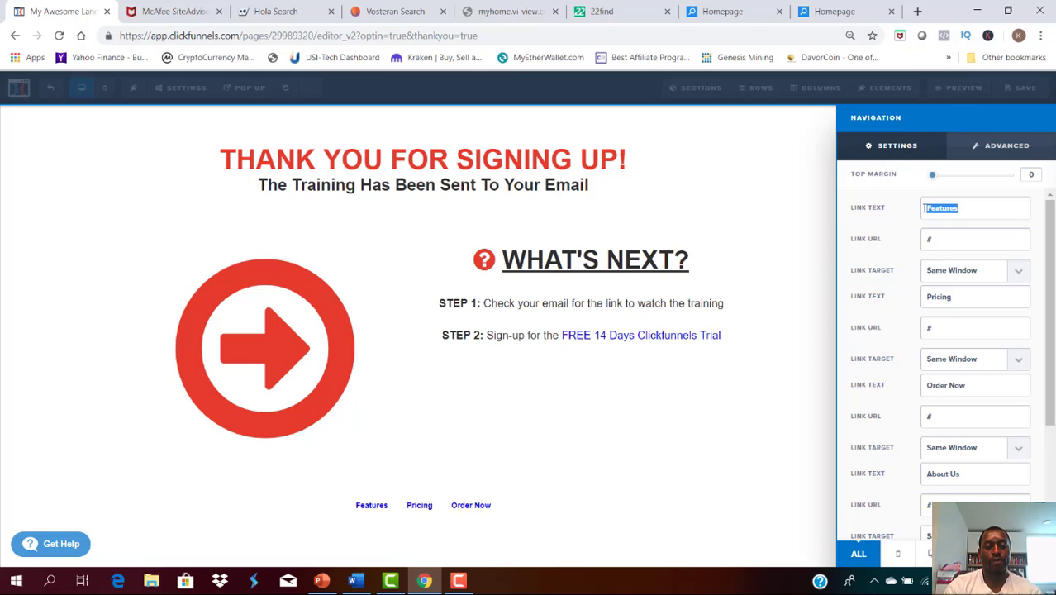
text(Pri)
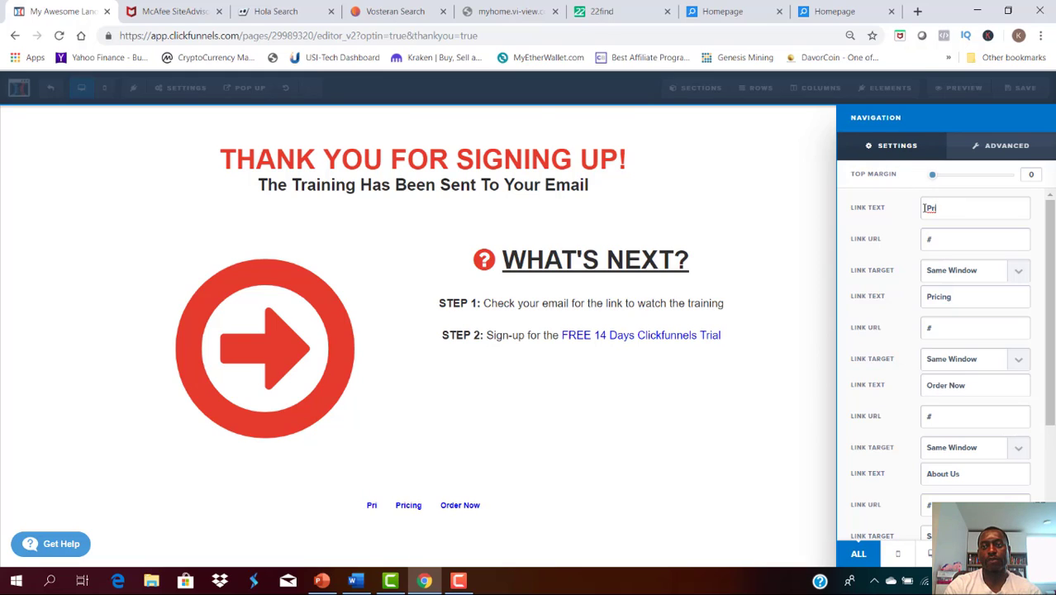
text(va)
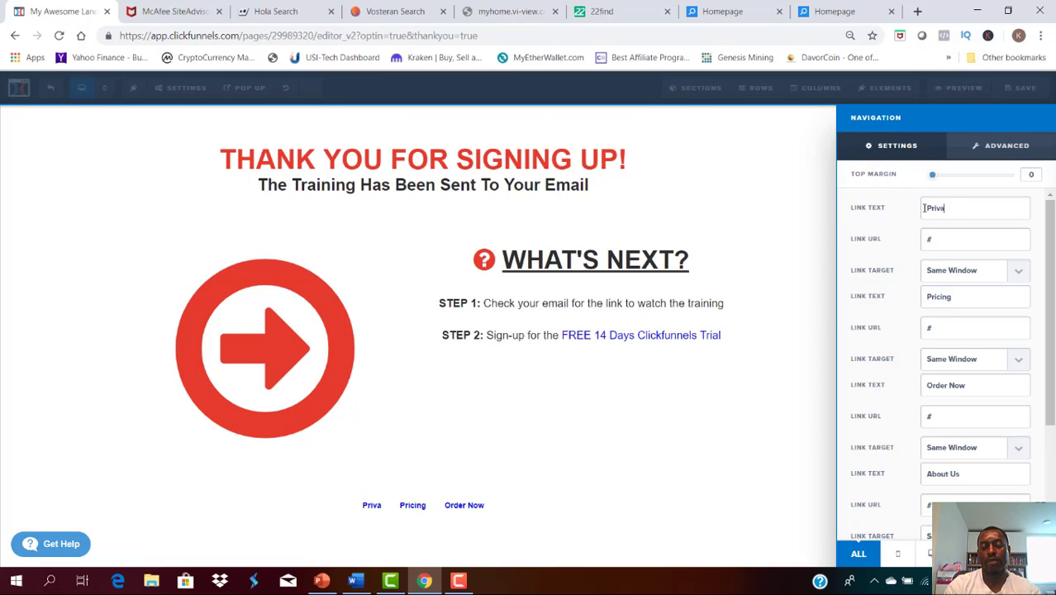
text(cy Policy)
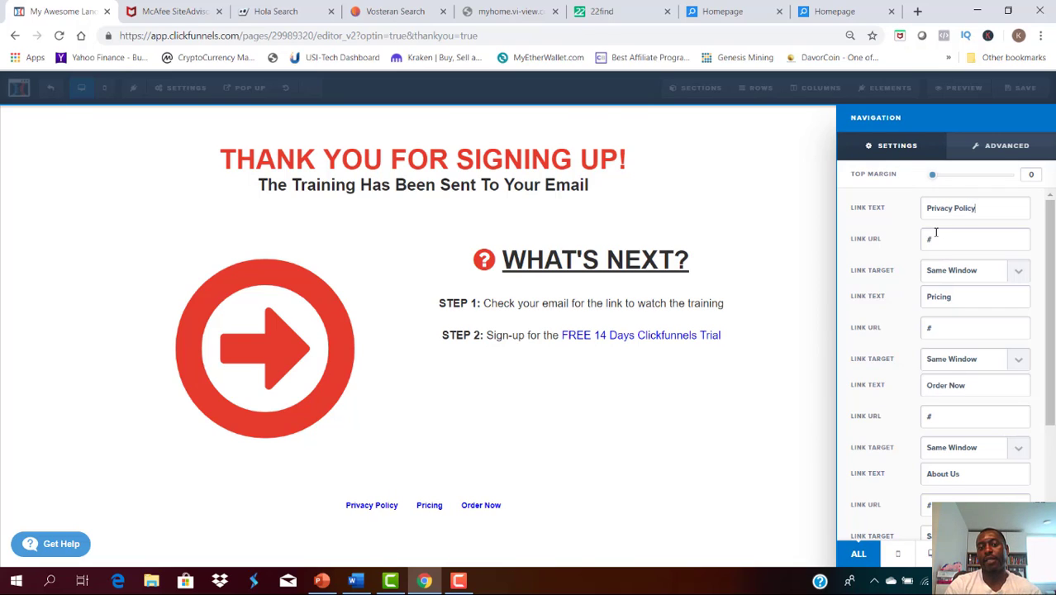
click(940, 241)
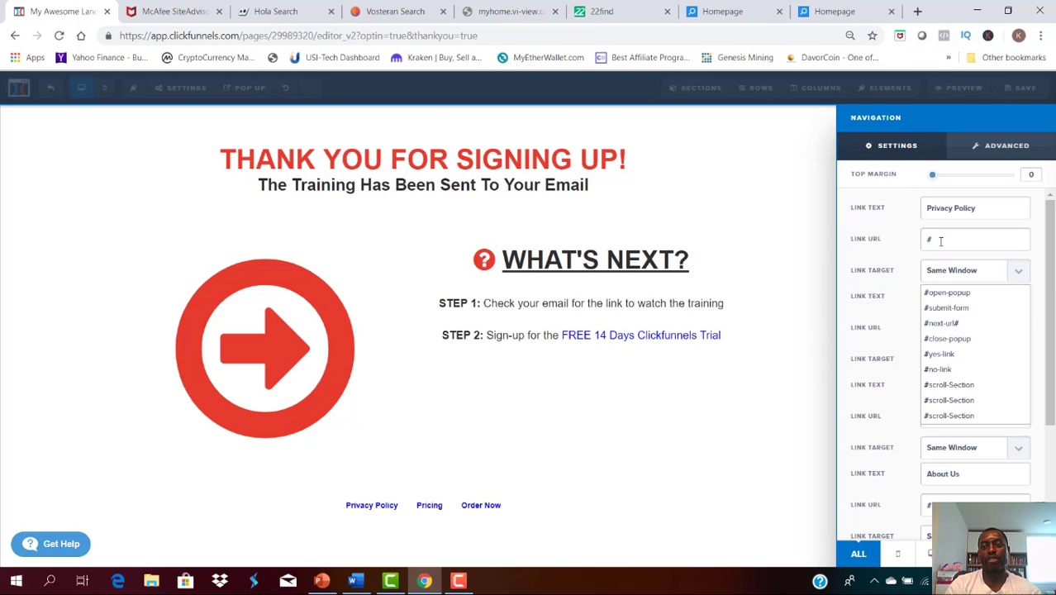
click(857, 230)
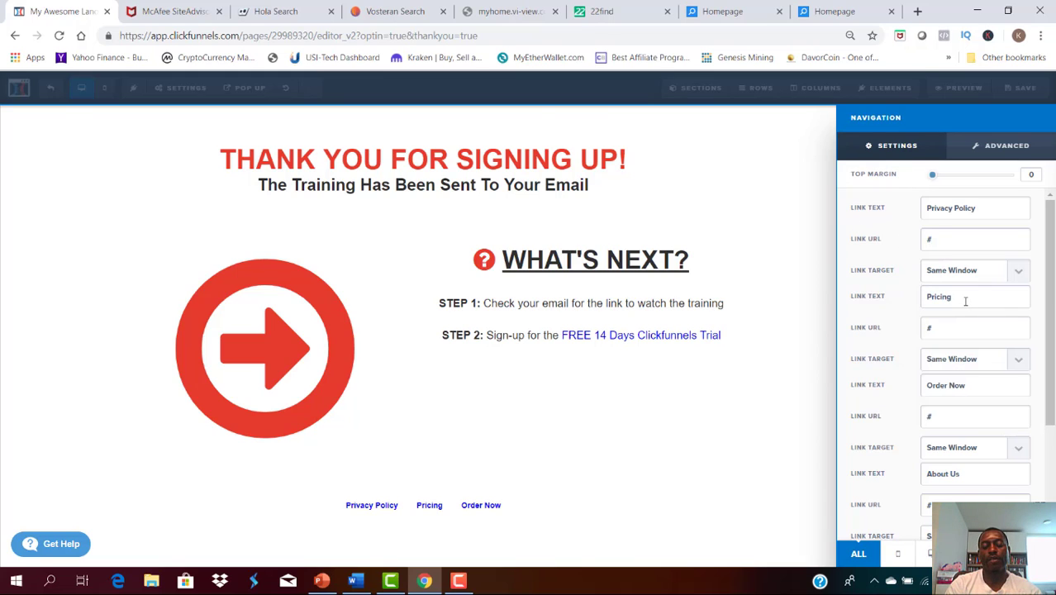
Step: Change the text of the navigation's second link to "Terms of Service"
drag(962, 296, 923, 297)
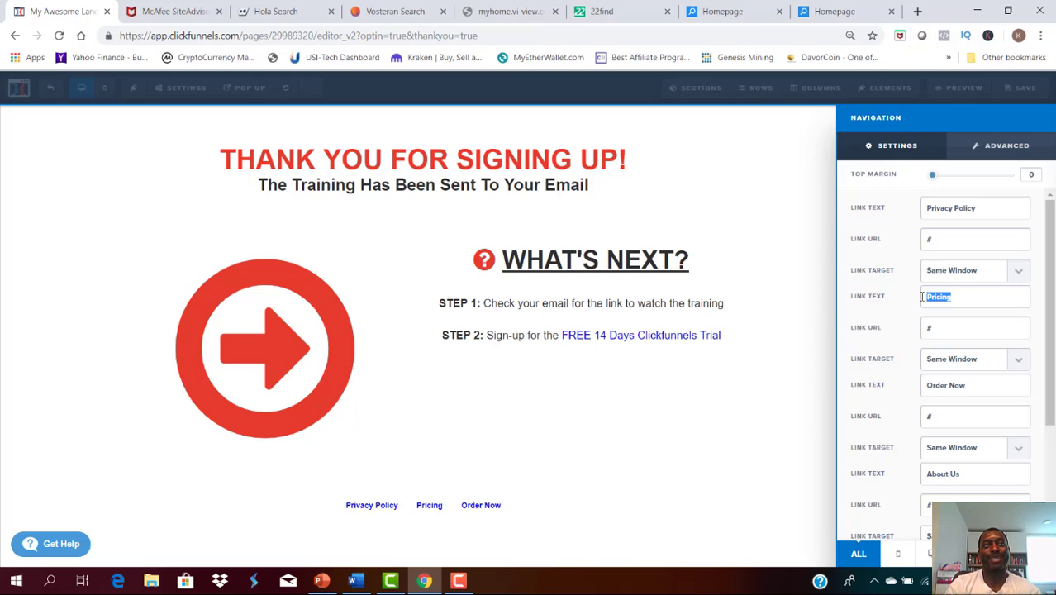
text(Ter)
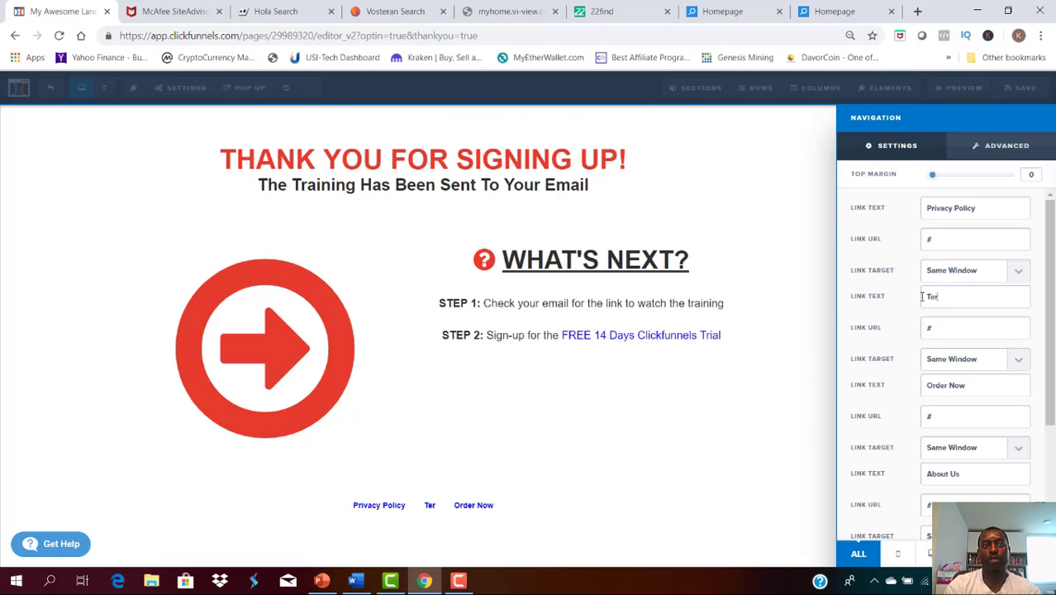
text(ms )
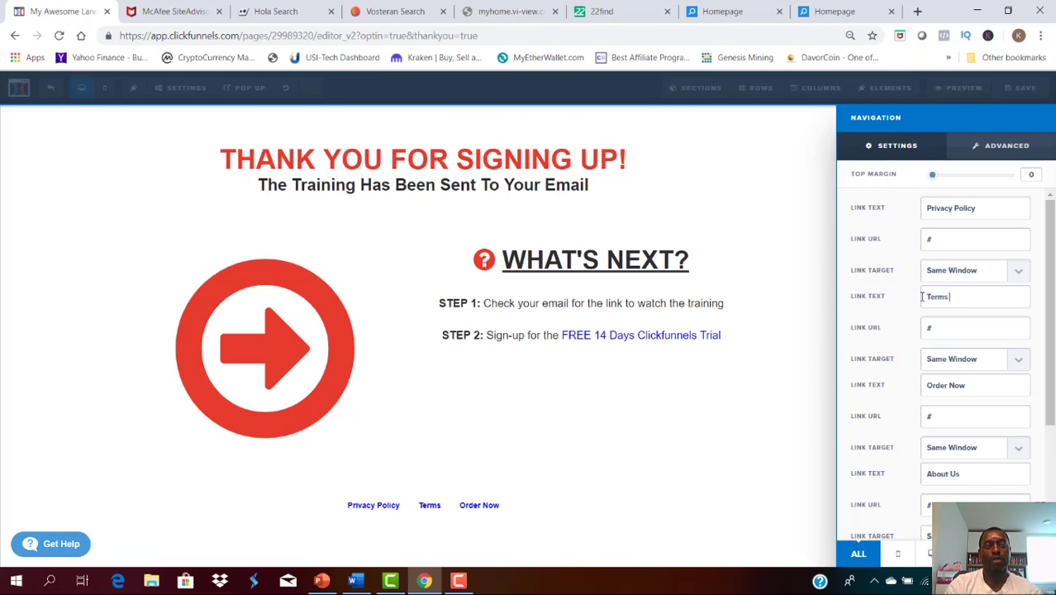
text(of Service)
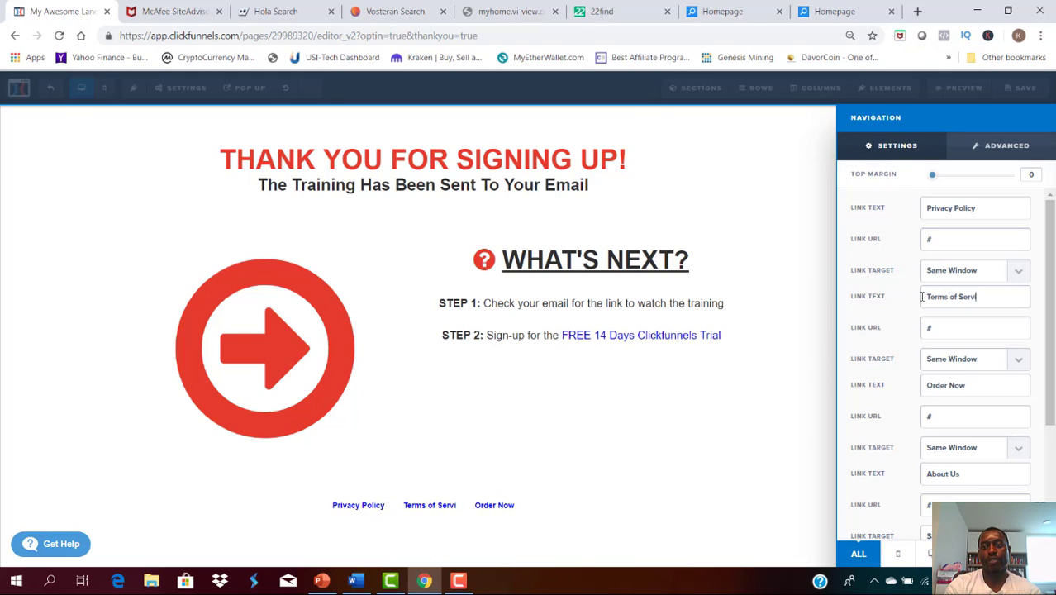
click(950, 328)
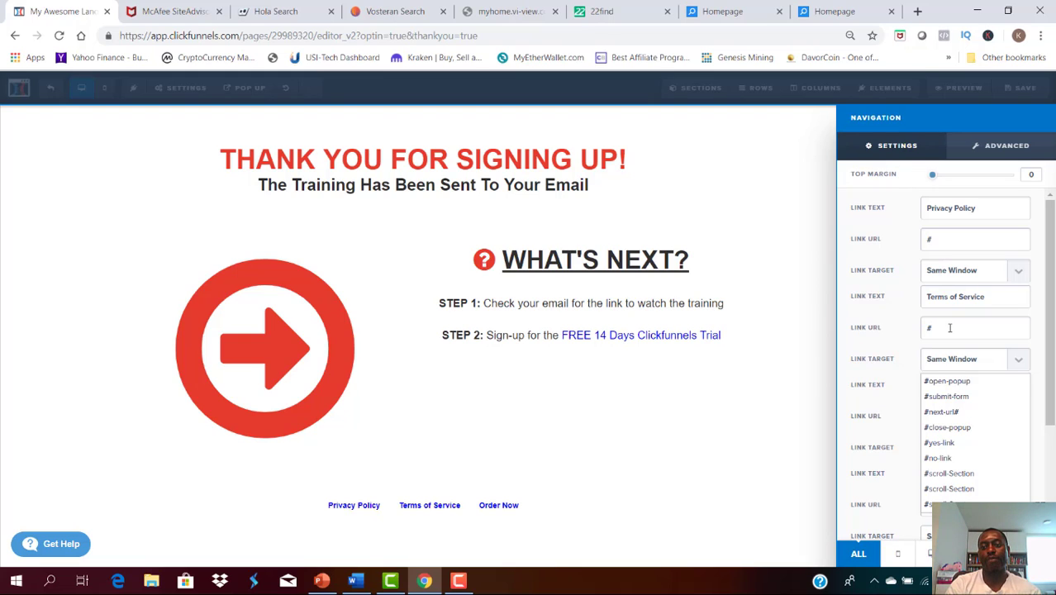
click(899, 317)
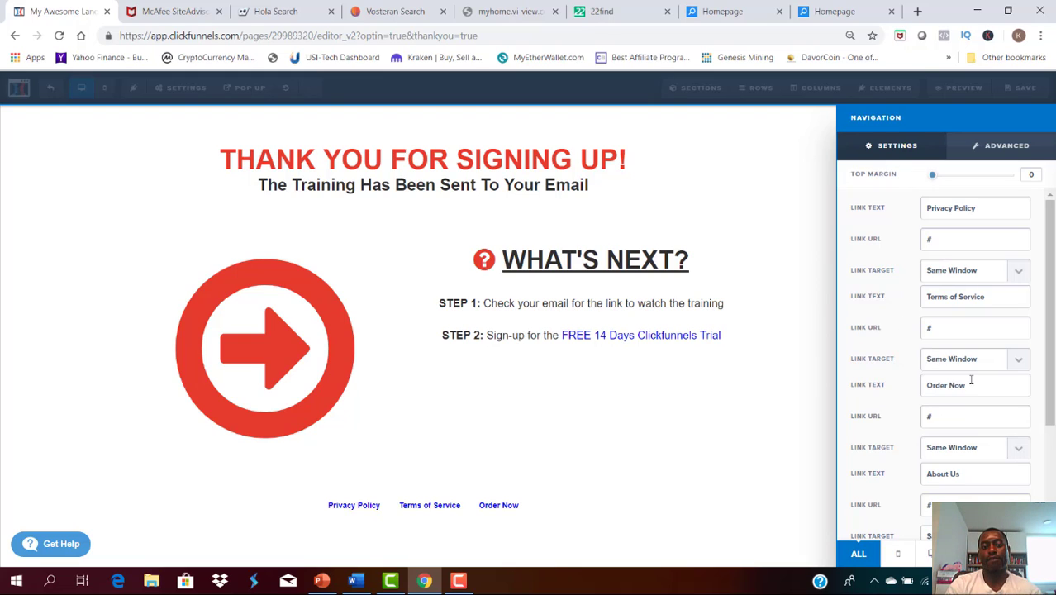
Step: Change the text of the navigation's third link to "Earnings Disclaimer"
drag(966, 386, 922, 390)
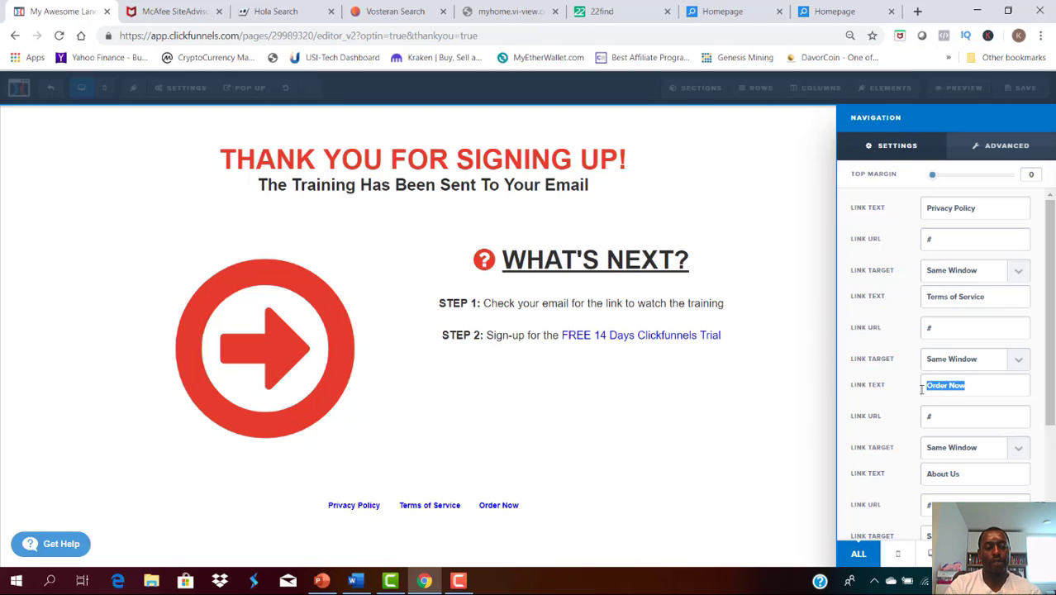
text(Earnings)
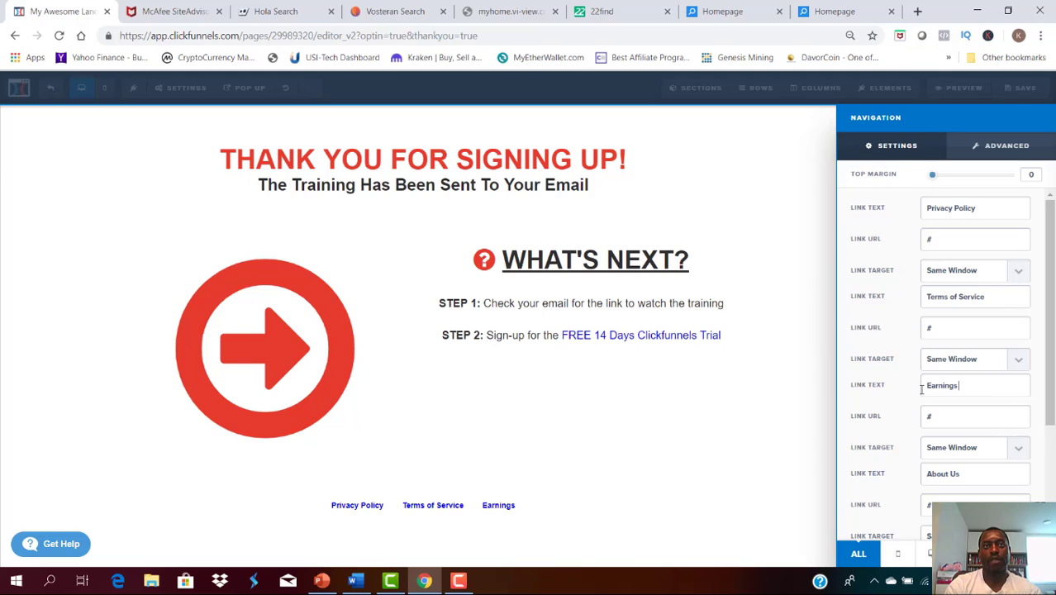
text( Di)
key(BackSpace)
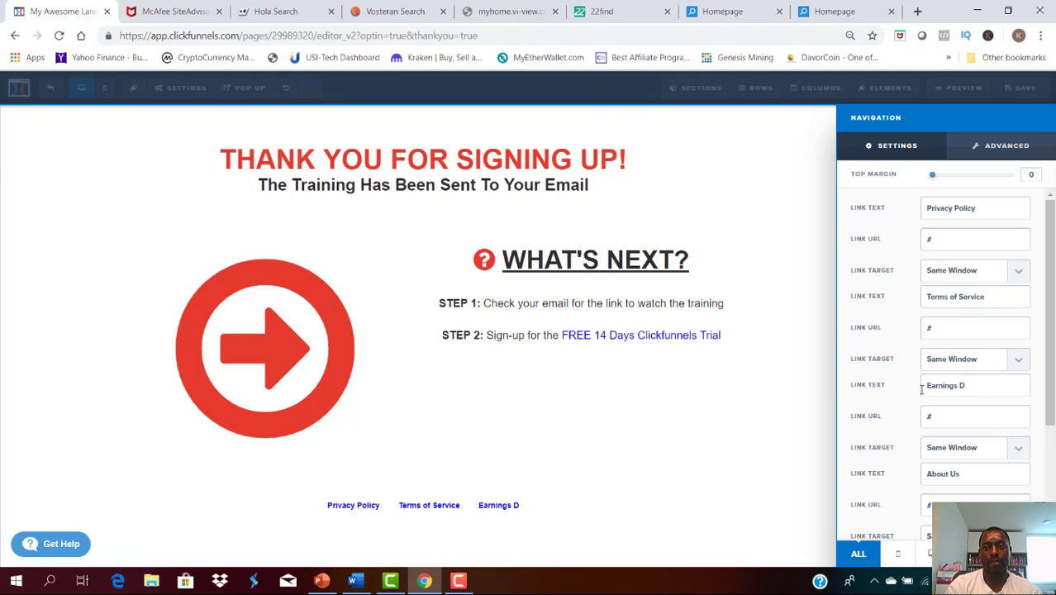
text(iscla)
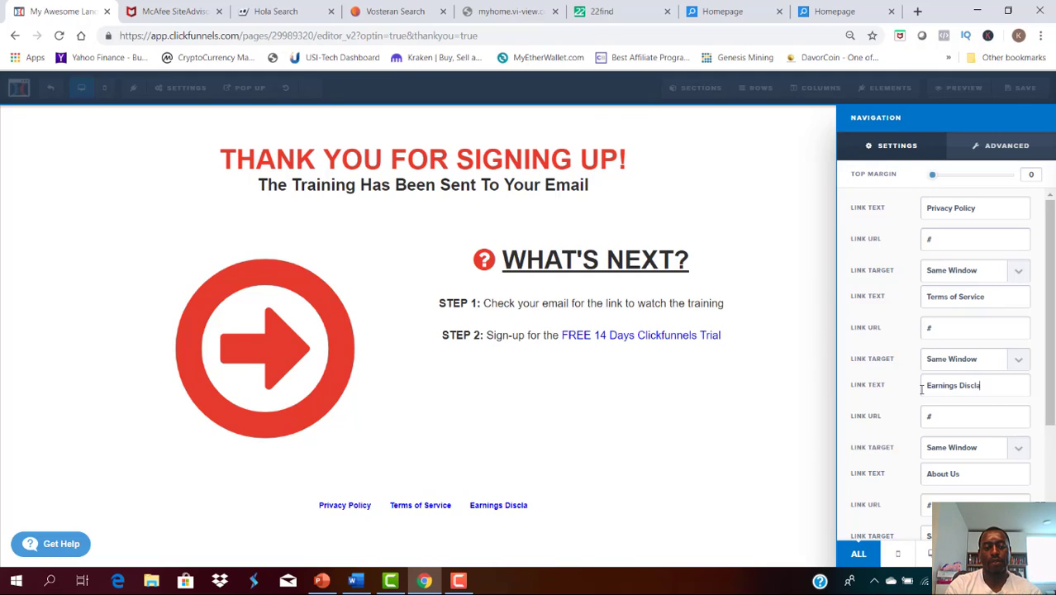
text(imer)
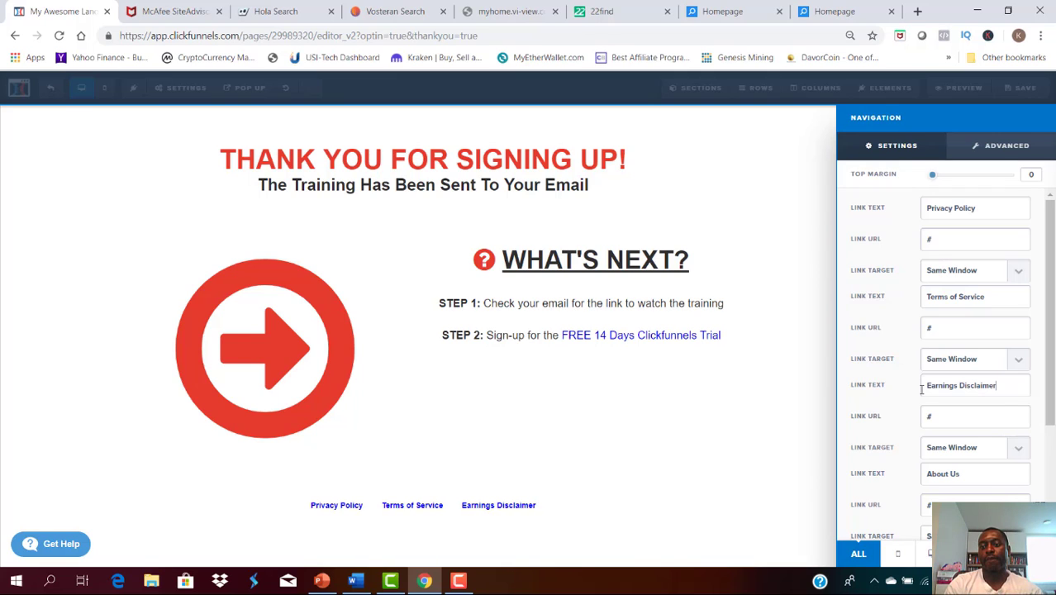
Step: Check the footer navigation's number-of-links options in its style settings
mouse_move(1050, 386)
mouse_down()
mouse_move(1052, 426)
mouse_move(1054, 373)
mouse_up()
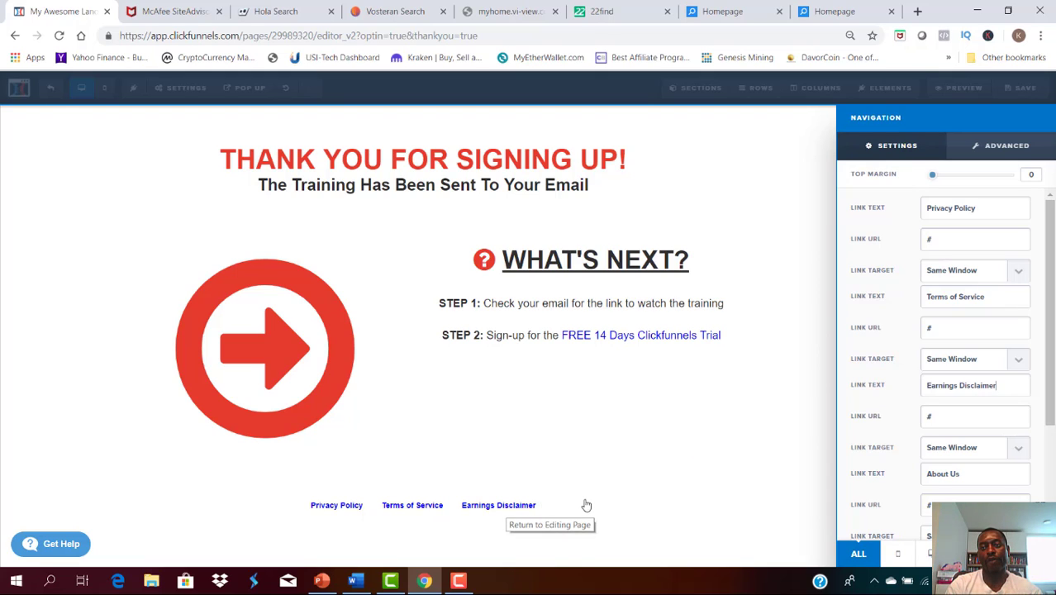
click(995, 152)
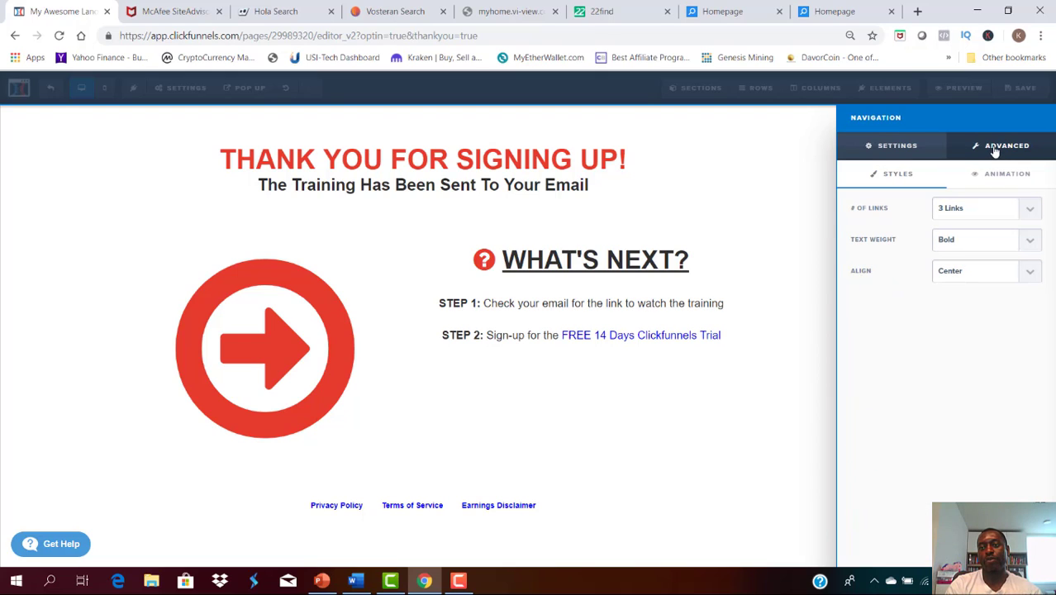
click(1030, 208)
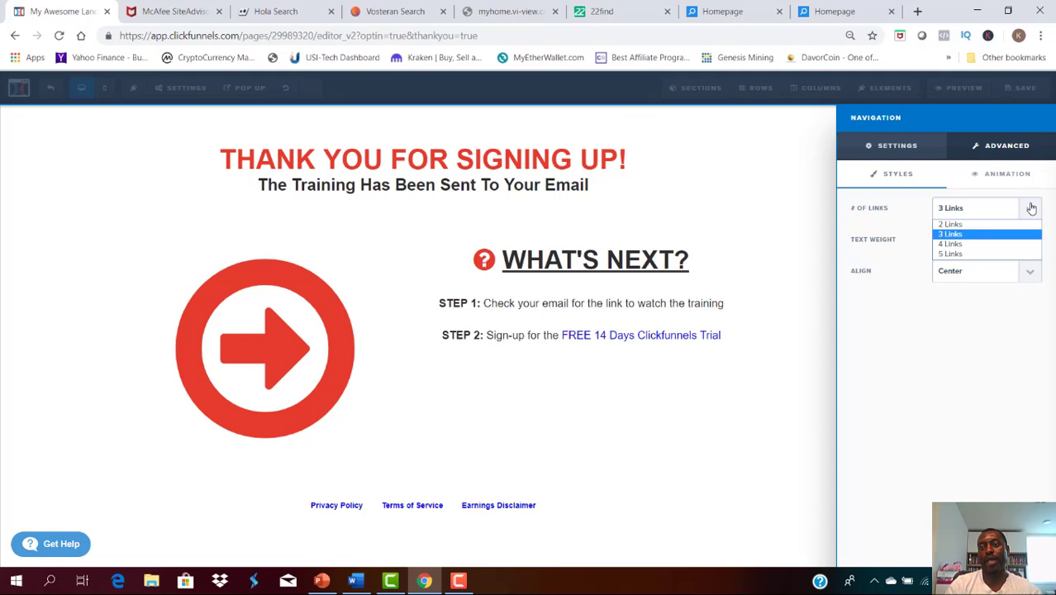
click(986, 236)
click(691, 413)
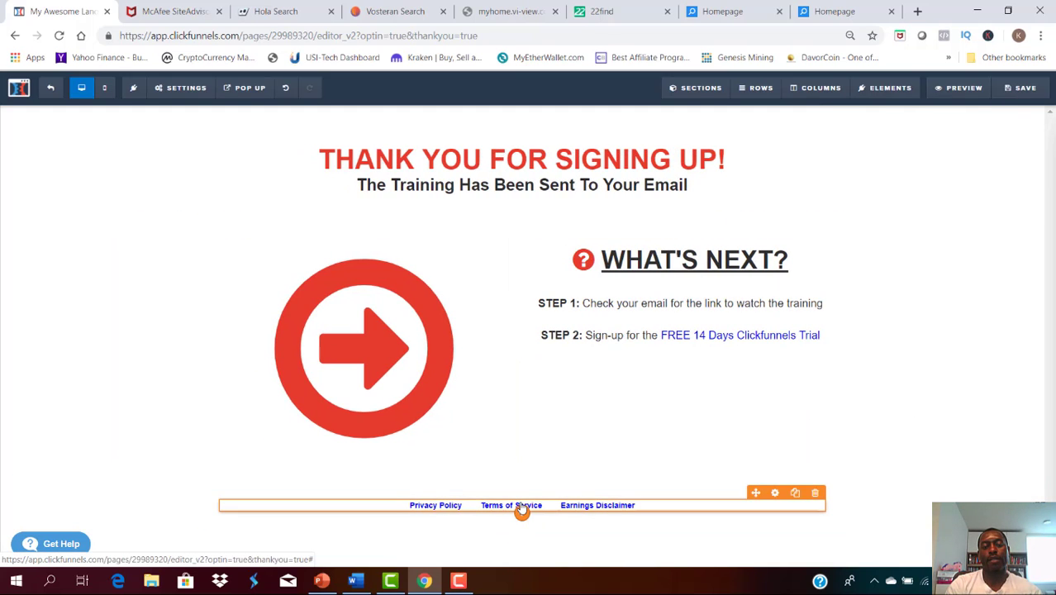
Step: Insert a Paragraph element directly below the footer navigation on the thank you page
mouse_move(522, 513)
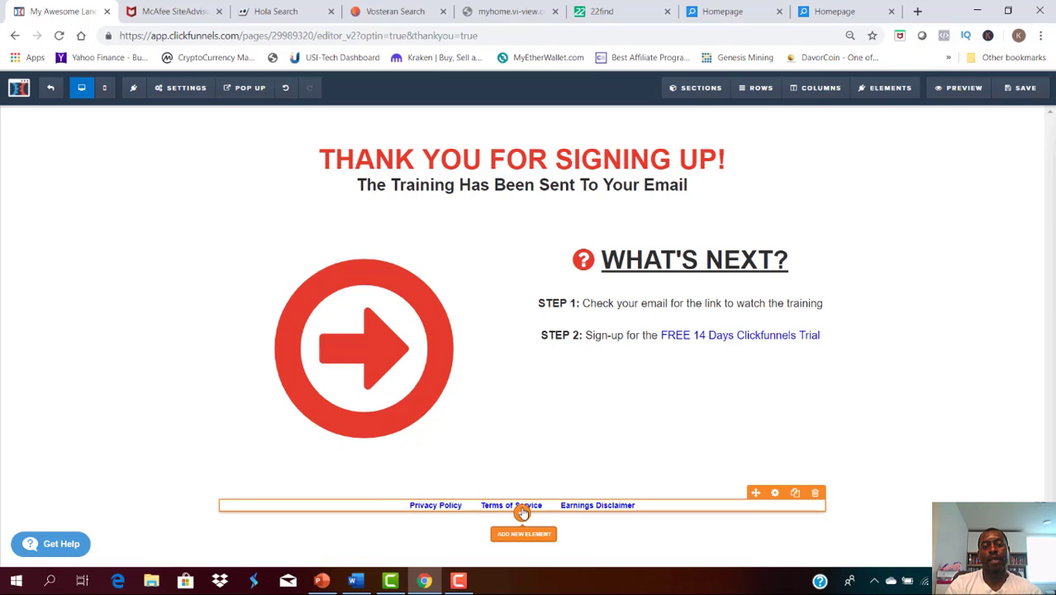
click(523, 512)
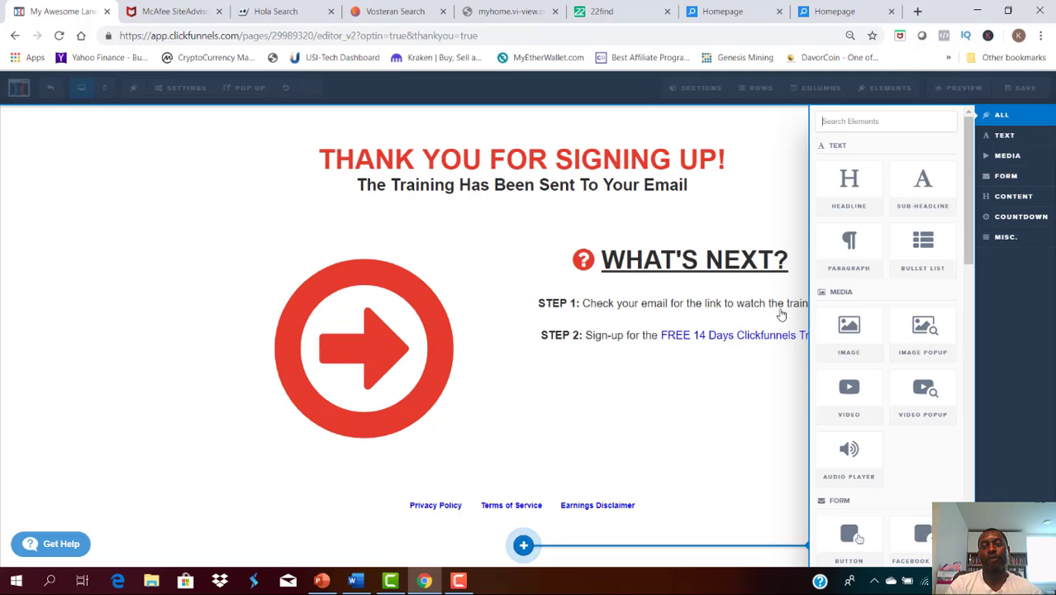
click(855, 246)
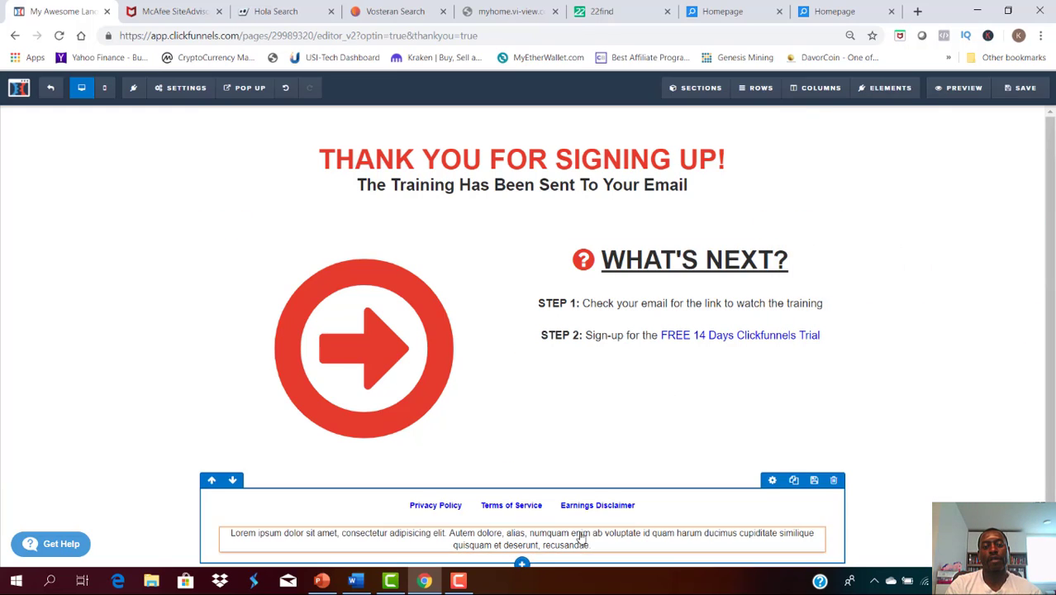
Step: Replace the new footer paragraph's placeholder text with "Copyright 2018 - Mother Funnel Secrets - All Rights Reserved"
click(503, 534)
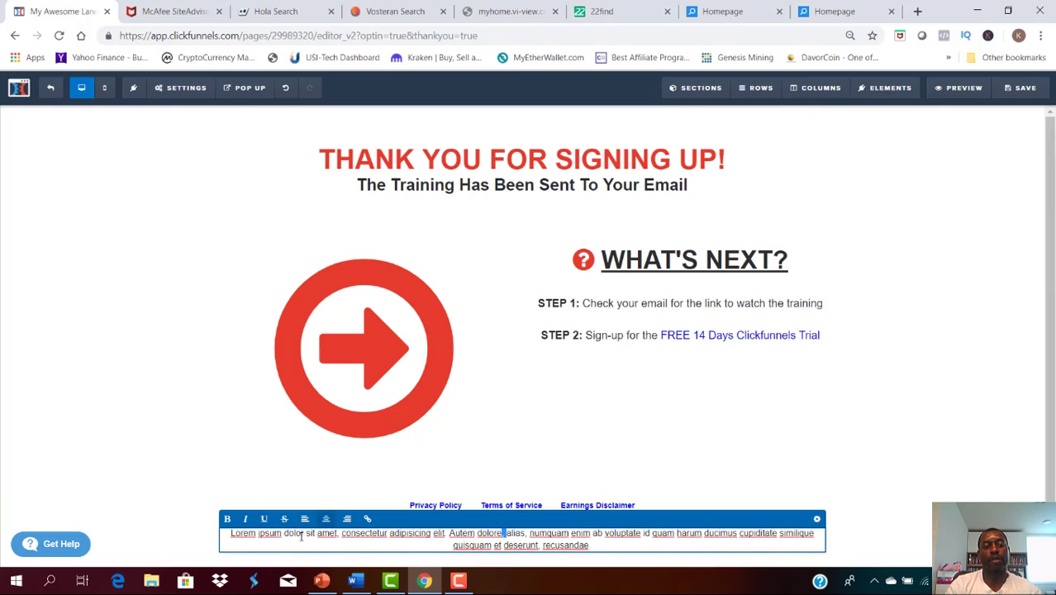
drag(230, 534, 606, 543)
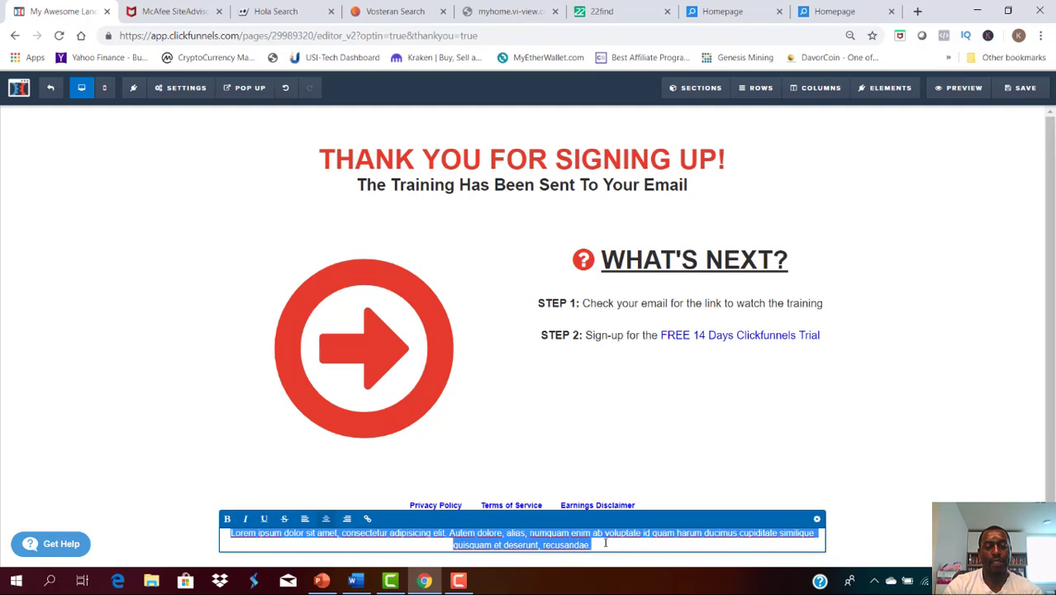
text(Copy)
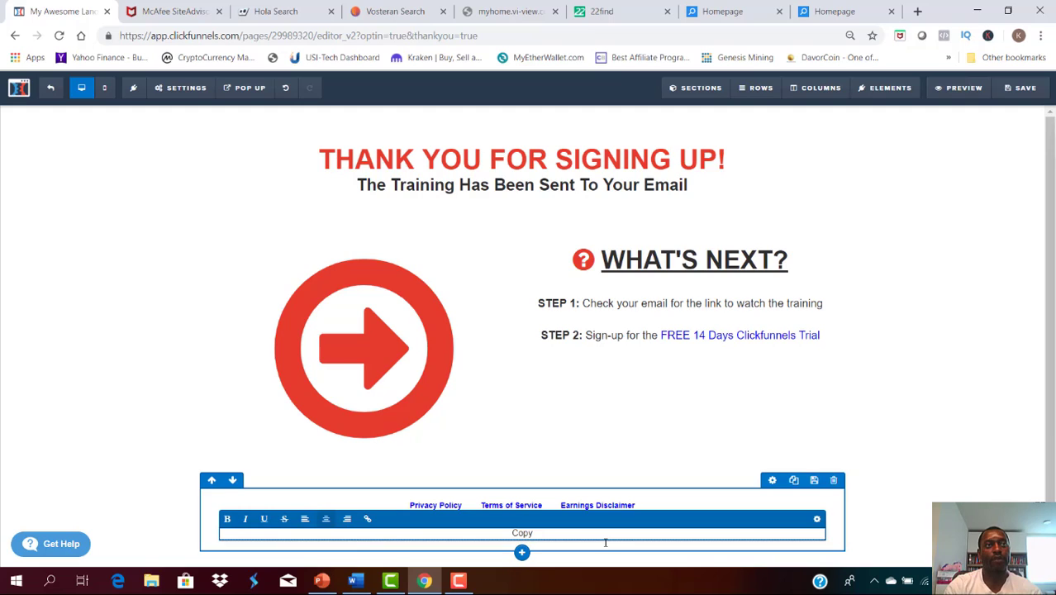
text(right)
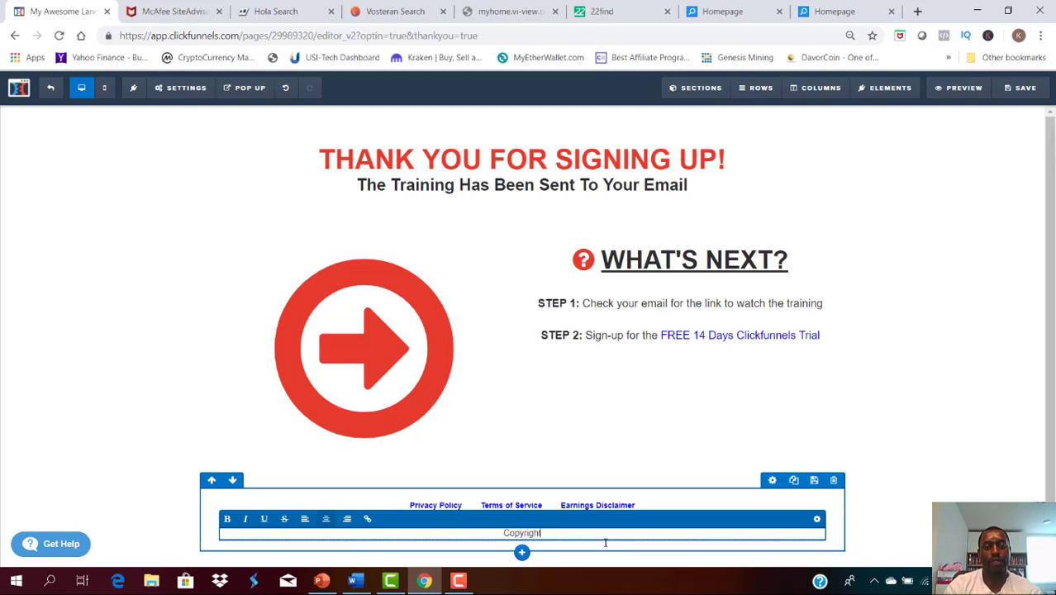
text( 2018 - )
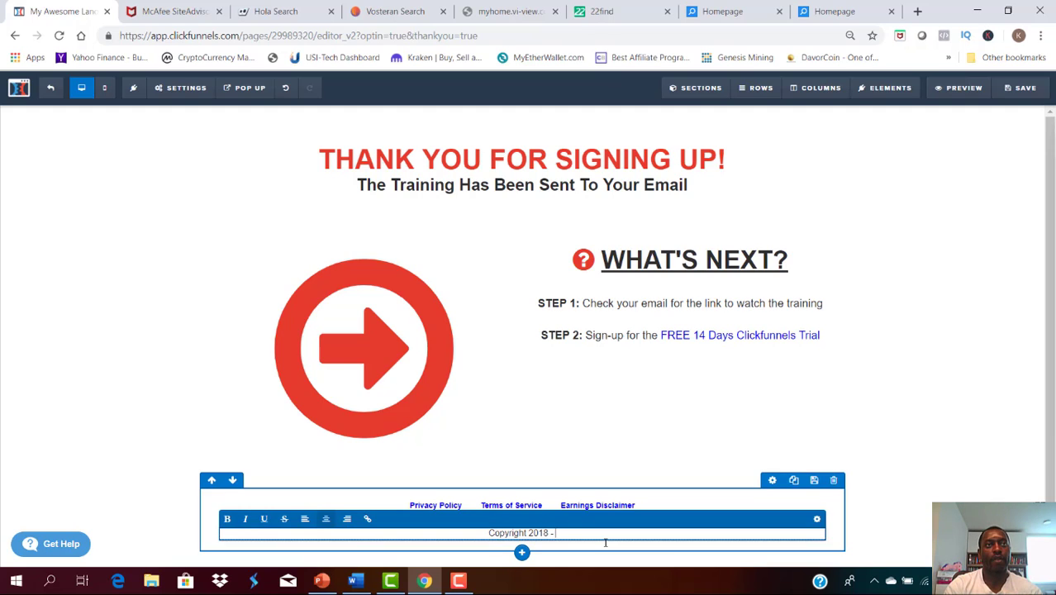
text(Mother)
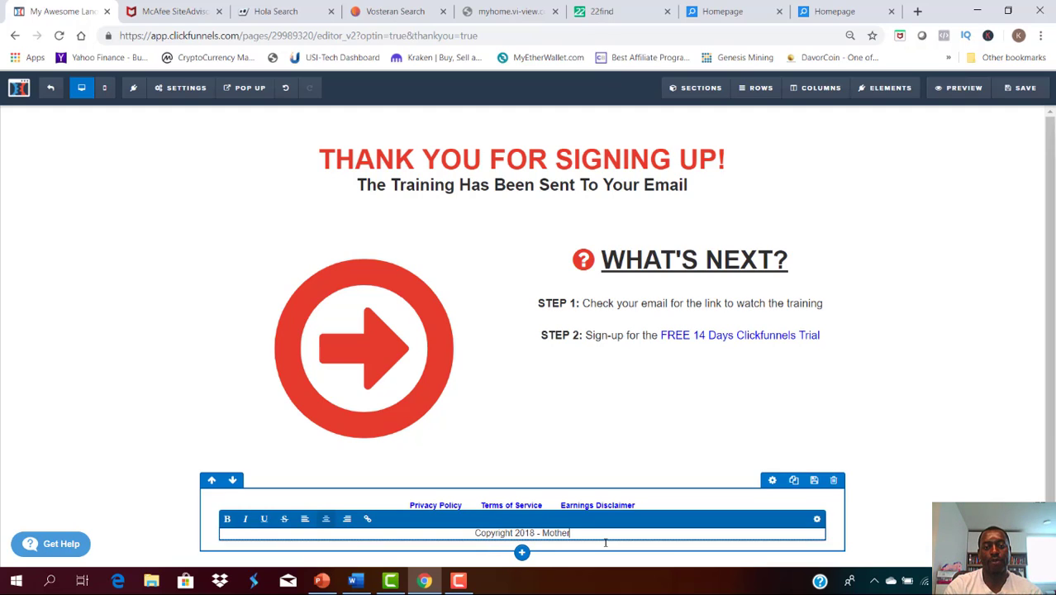
text( FUnne)
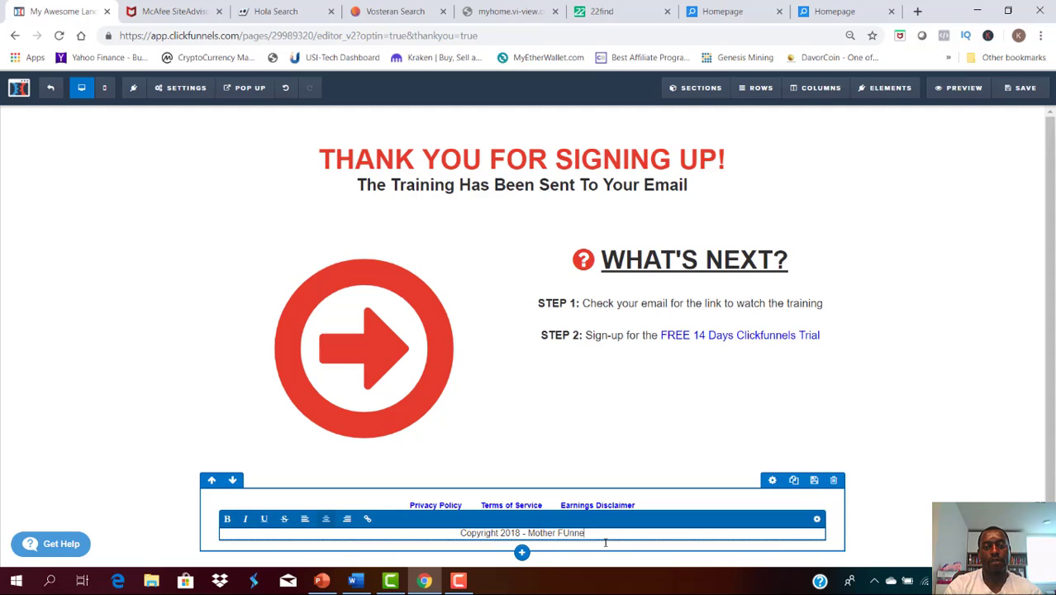
key(BackSpace)
key(BackSpace)
text(unnel Secrets)
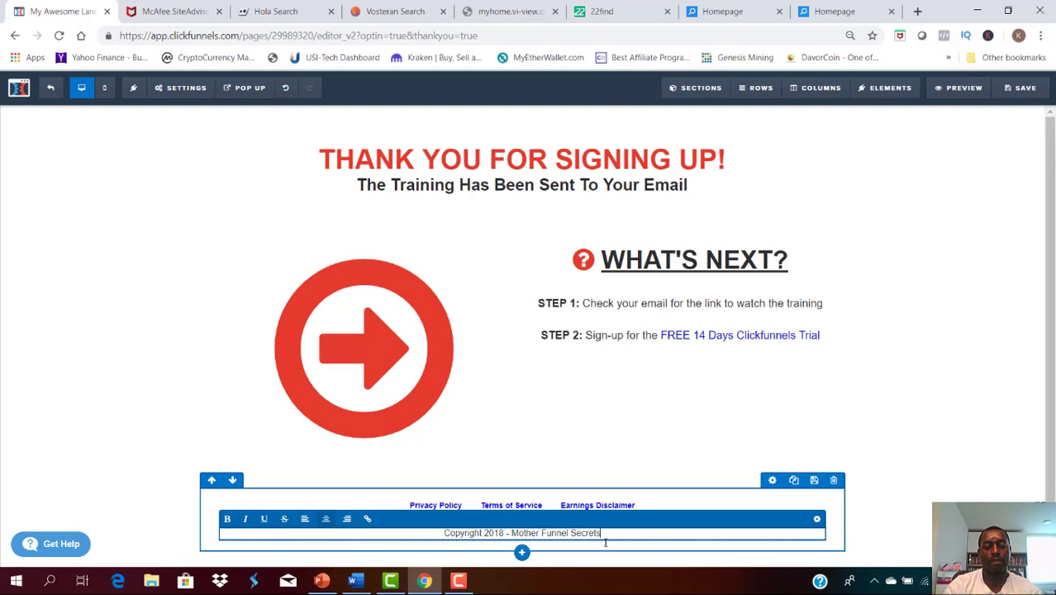
text( - ALl)
key(BackSpace)
key(BackSpace)
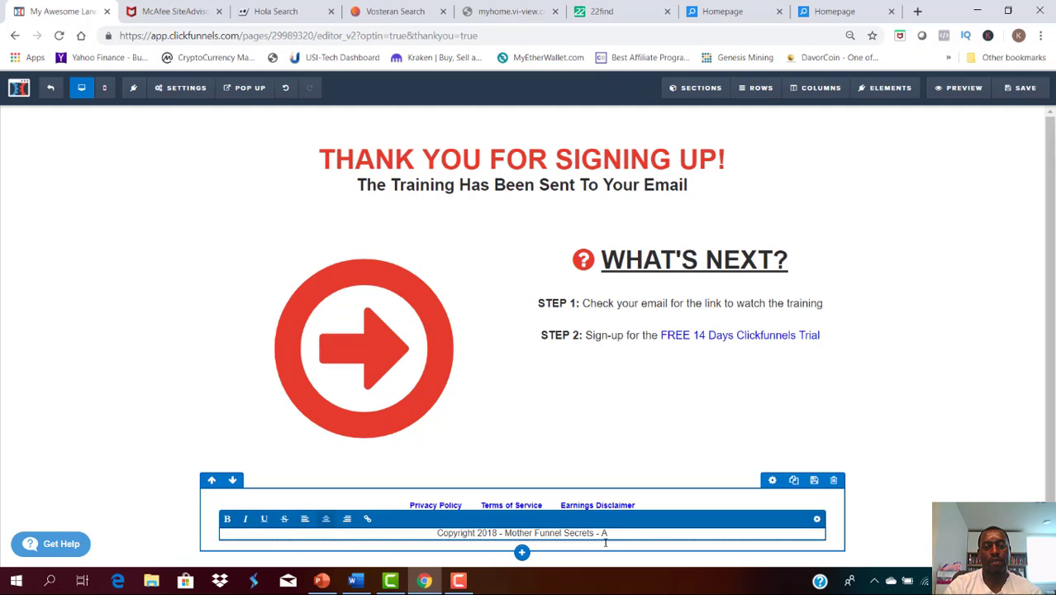
text(ll Rights )
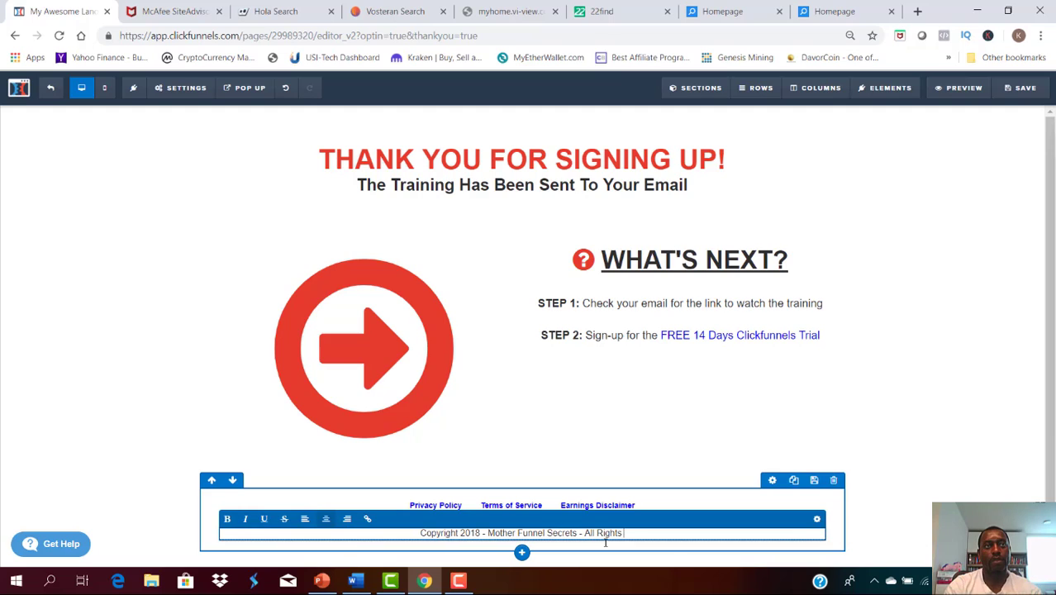
text(Reserved)
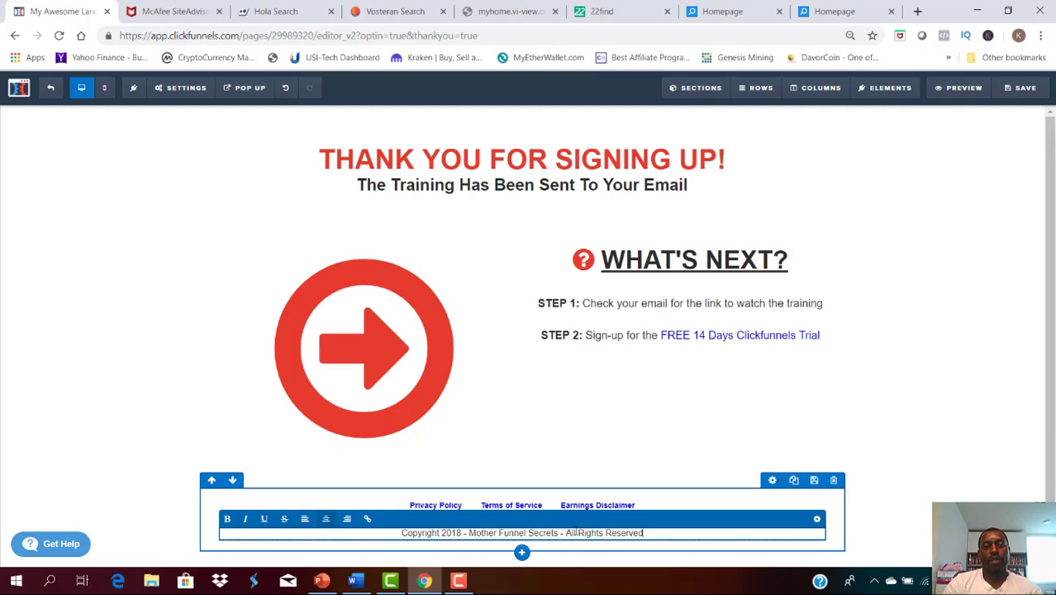
click(742, 502)
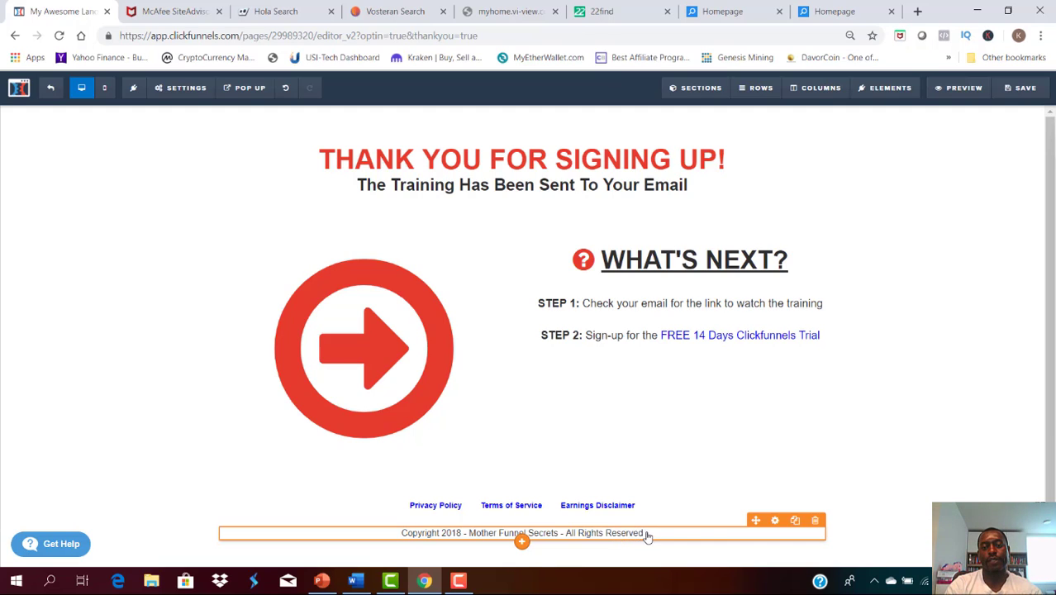
Step: Set the copyright paragraph's top margin to 0
click(775, 521)
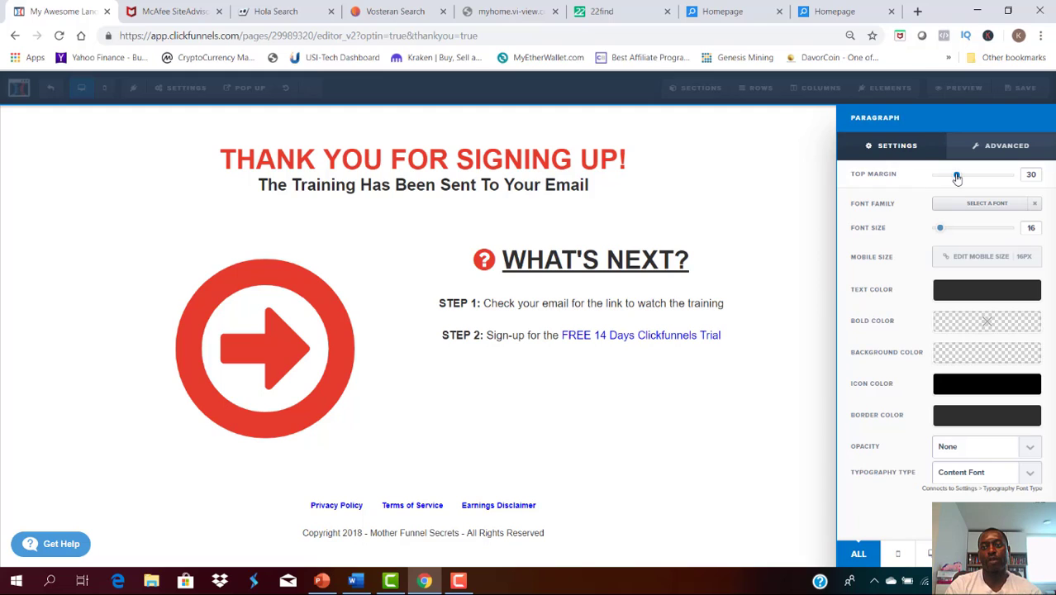
drag(956, 177, 934, 178)
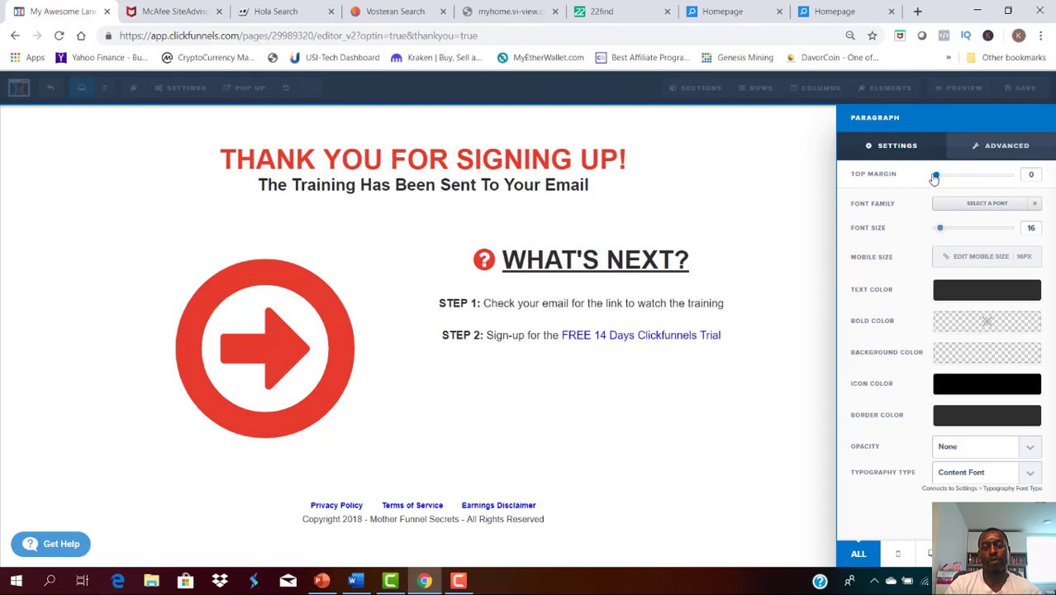
click(661, 420)
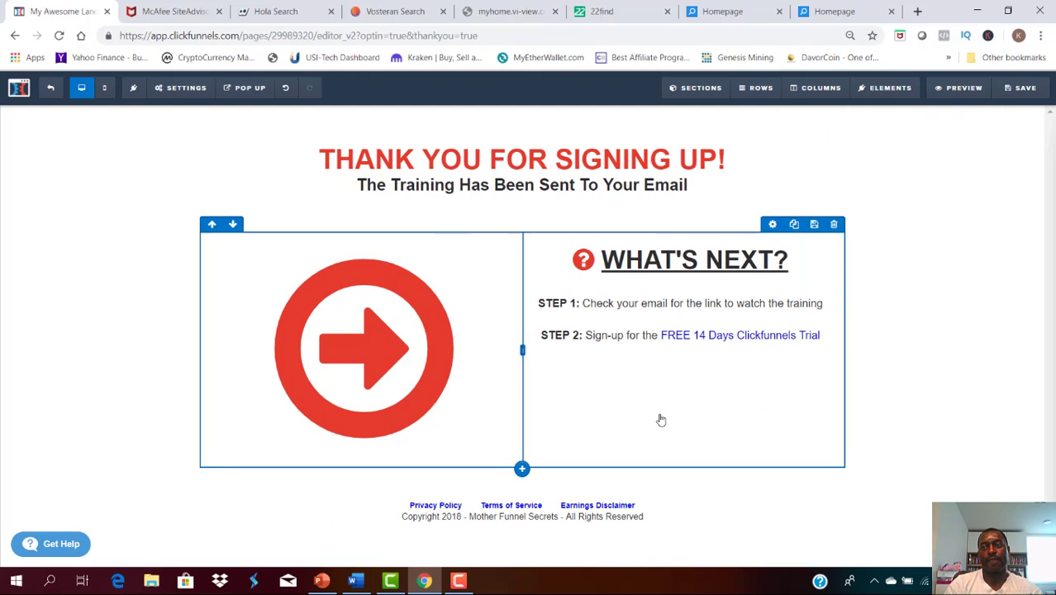
Step: Set the SEO title of the page to "Thank you page" and save the page
click(1022, 88)
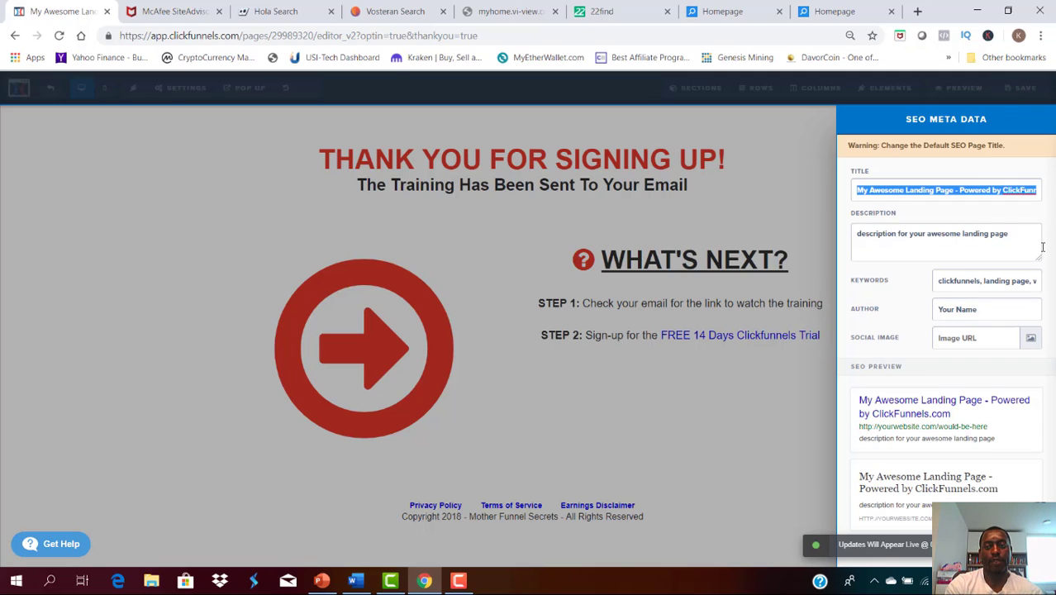
text(Thank you)
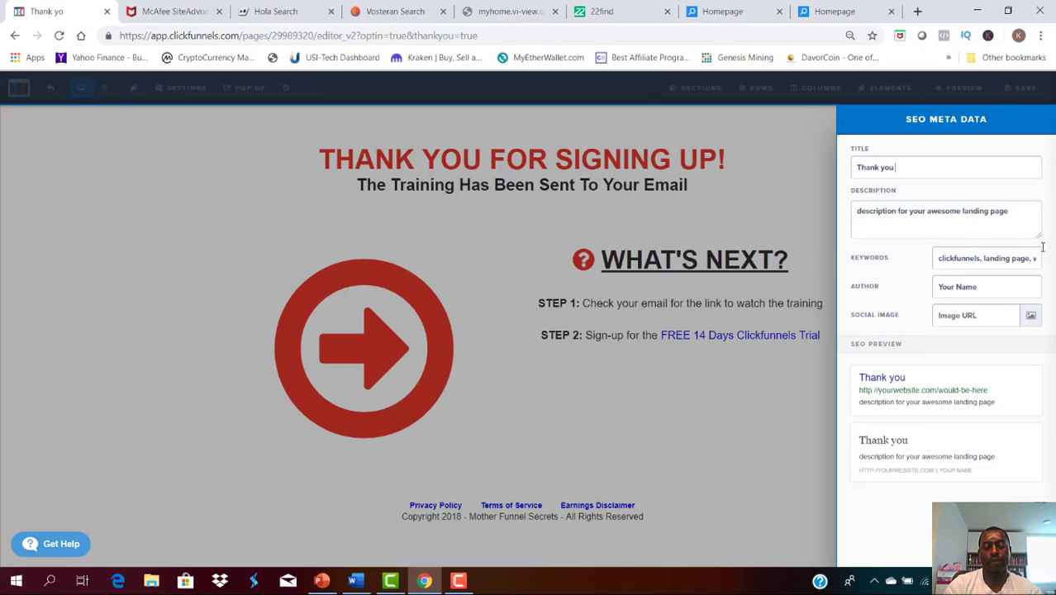
text( page)
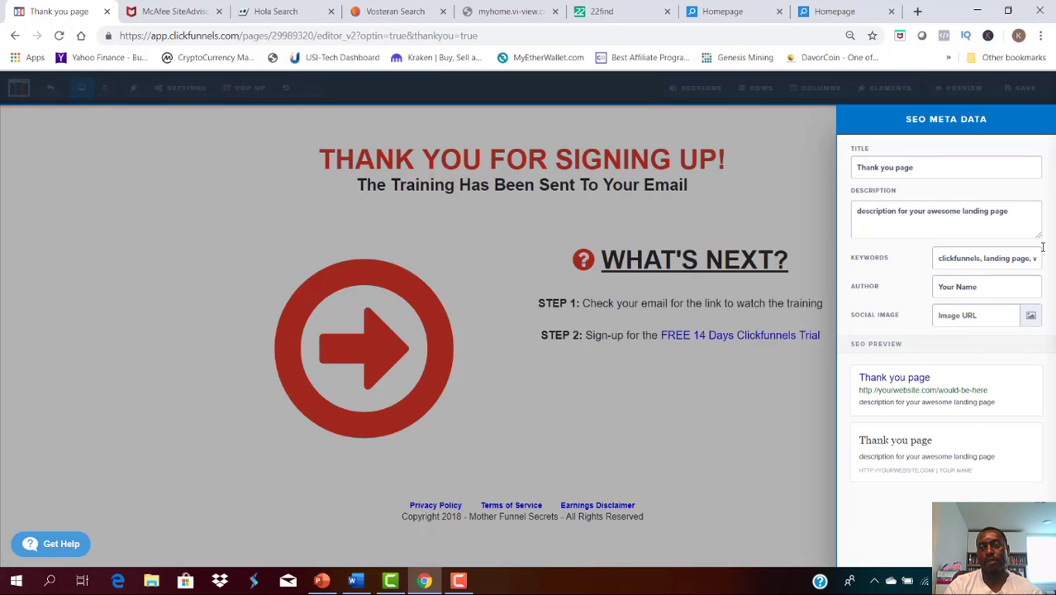
click(748, 451)
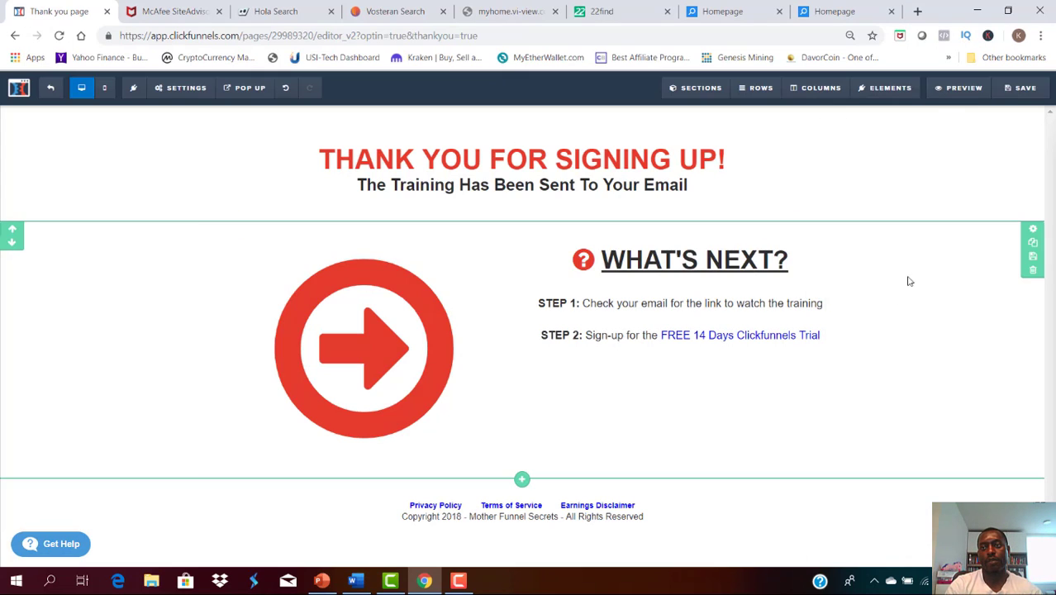
click(1022, 88)
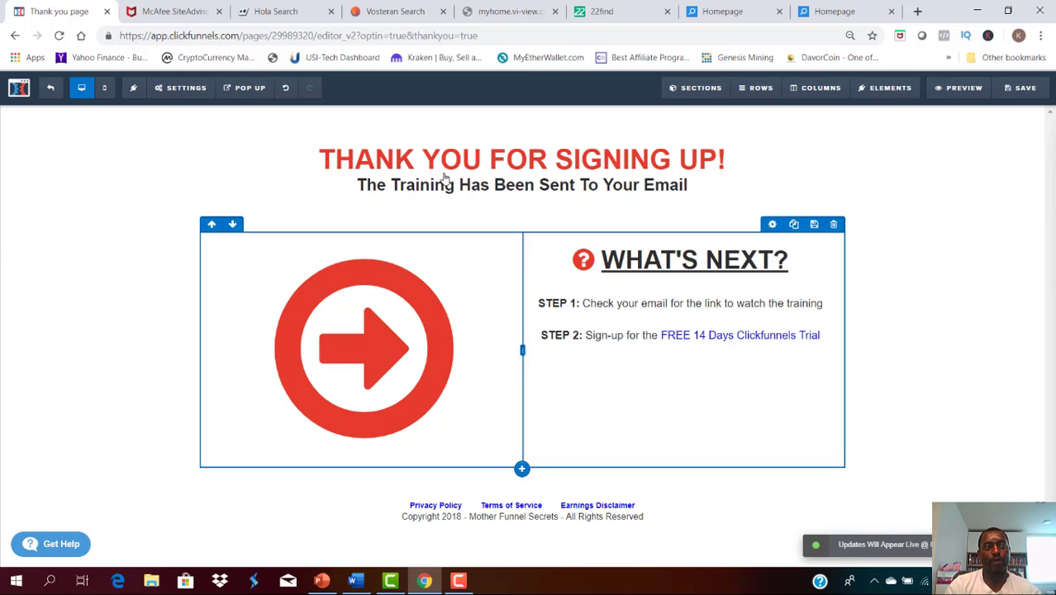
Step: Leave the page editor and open the Optin step in the Lead Funnel overview
click(52, 96)
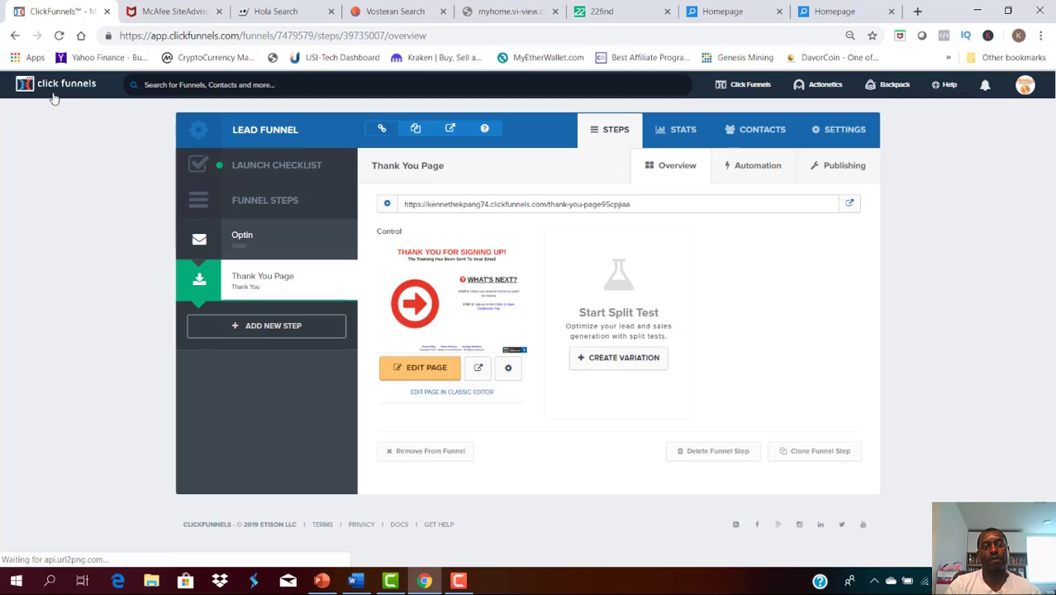
click(243, 236)
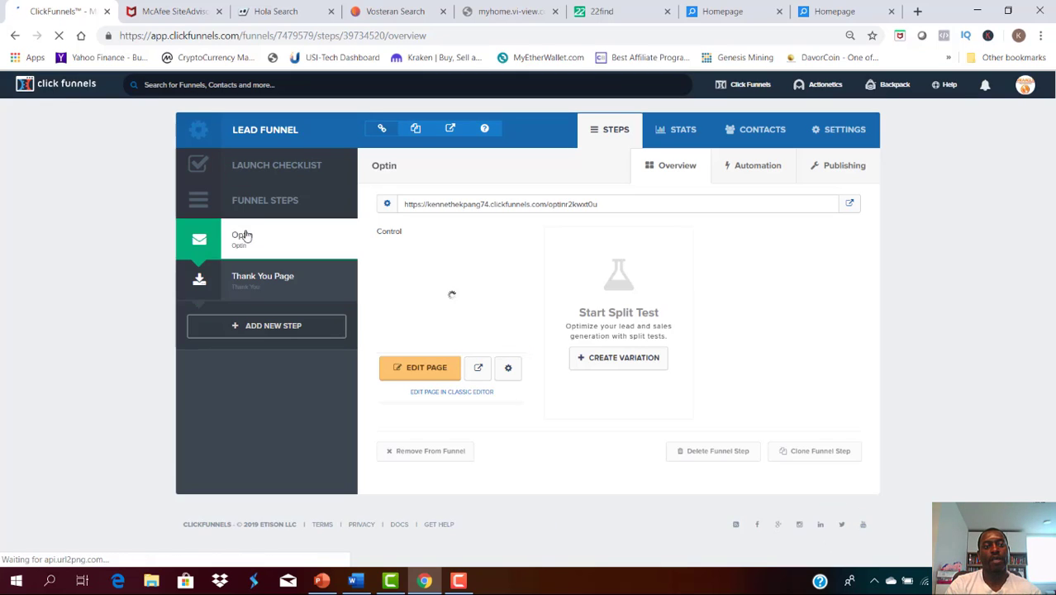